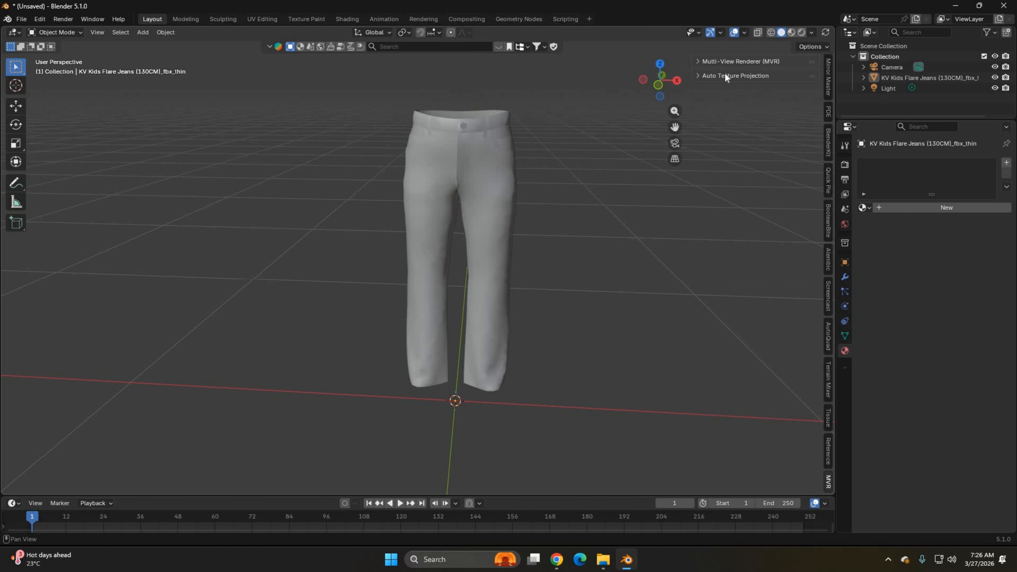
Step: Examine the settings of the Multi-View Renderer and Auto Texture Projection tools
{"action": "left_click", "coordinate": [697, 56]}
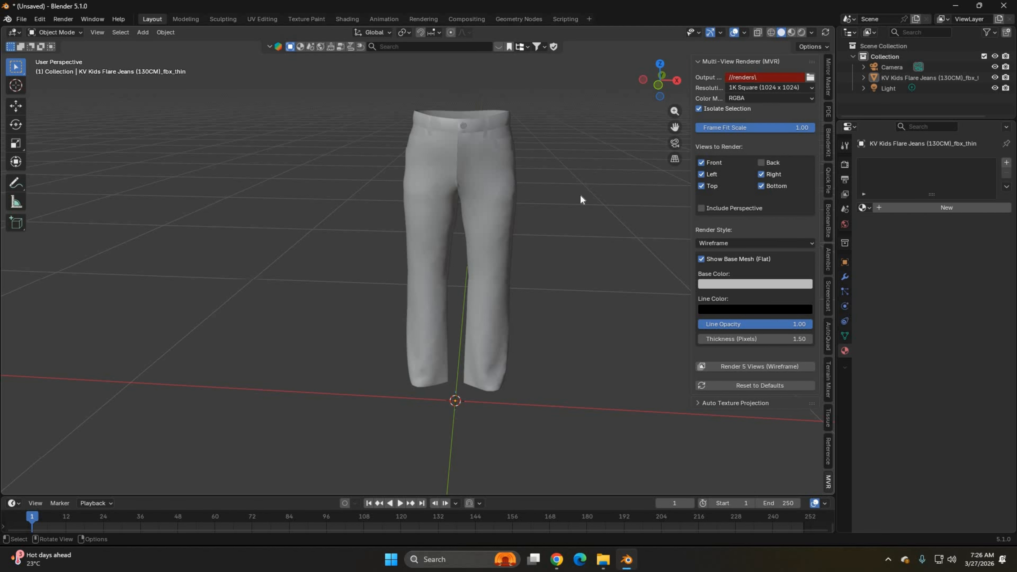
{"action": "left_click", "coordinate": [702, 61]}
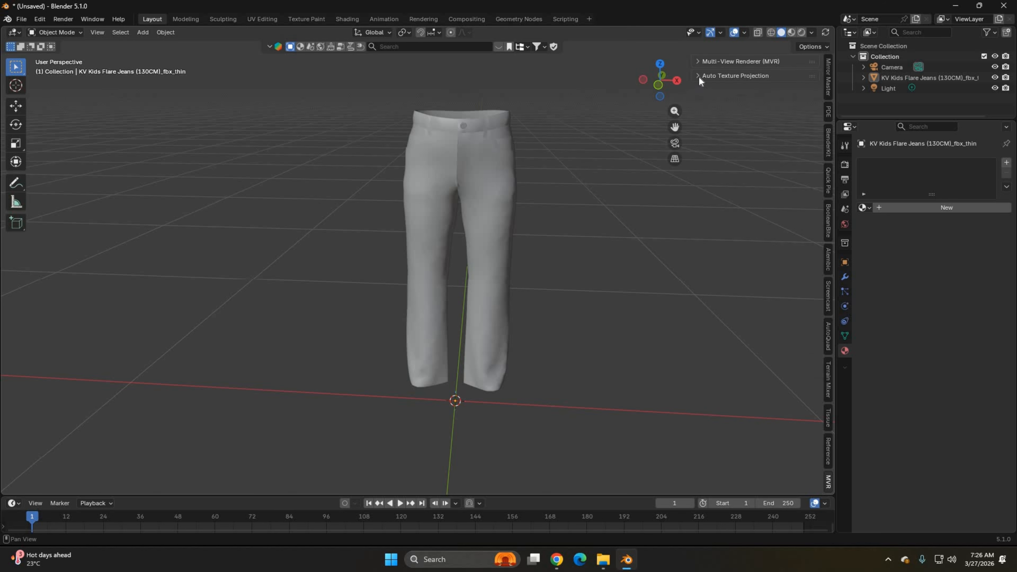
{"action": "left_click", "coordinate": [700, 76]}
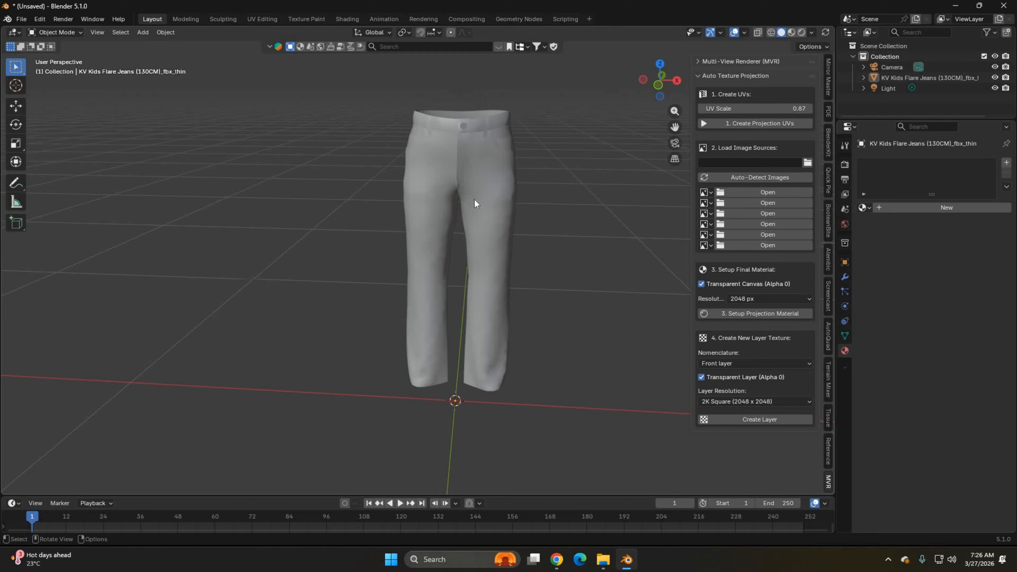
{"action": "left_click", "coordinate": [700, 78]}
Step: Select the jeans mesh in the viewport
{"action": "left_click", "coordinate": [517, 228]}
{"action": "middle_click_drag", "start_coordinate": [279, 232], "coordinate": [490, 245]}
{"action": "scroll", "coordinate": [498, 214], "scroll_direction": "up", "scroll_amount": 1}
Step: Switch to Chrome to look over the denim models in the CONNECT store, and return to Blender
{"action": "left_click", "coordinate": [557, 560]}
{"action": "scroll", "coordinate": [917, 387], "scroll_direction": "down", "scroll_amount": 2}
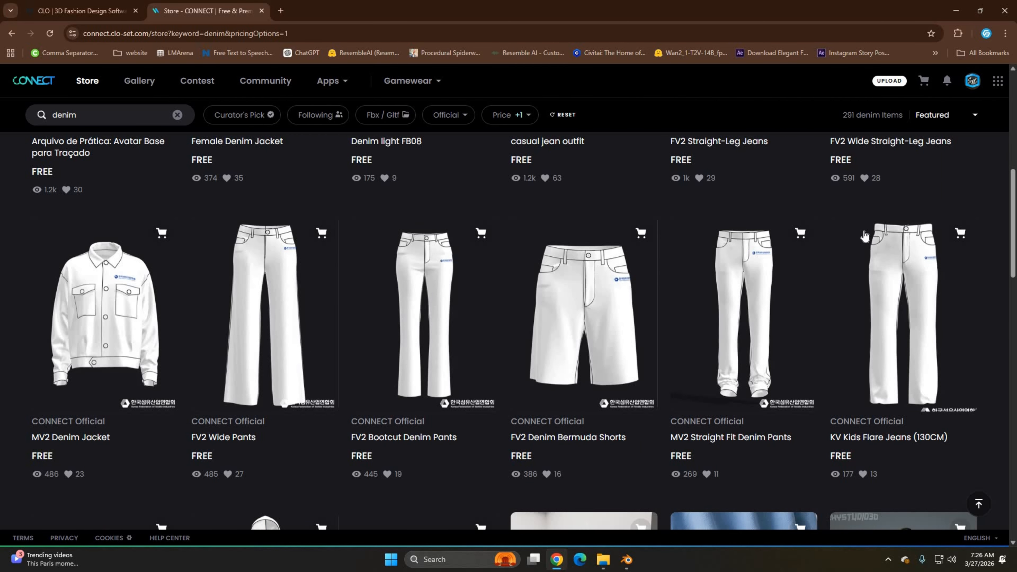
{"action": "left_click", "coordinate": [626, 559]}
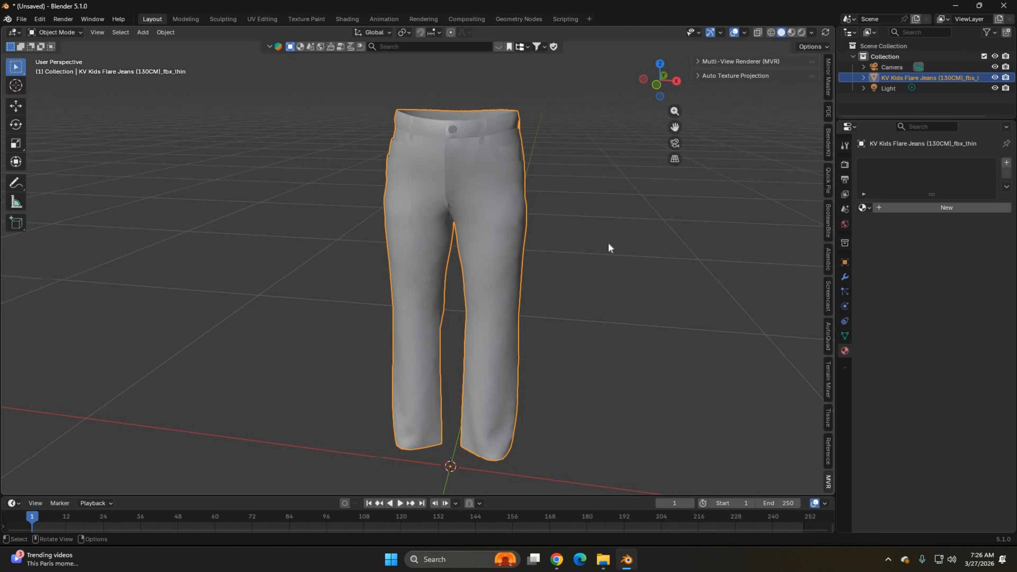
{"action": "middle_click_drag", "start_coordinate": [588, 223], "coordinate": [545, 228]}
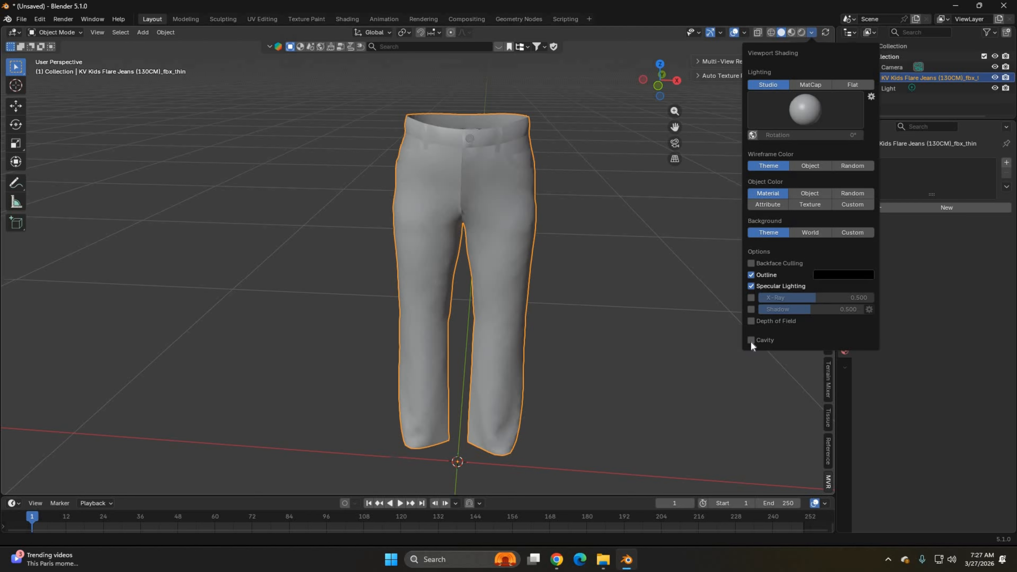
Step: Turn on screen-space cavity for the viewport shading, with ridge 1.776 and valley 2.000
{"action": "left_click", "coordinate": [751, 340]}
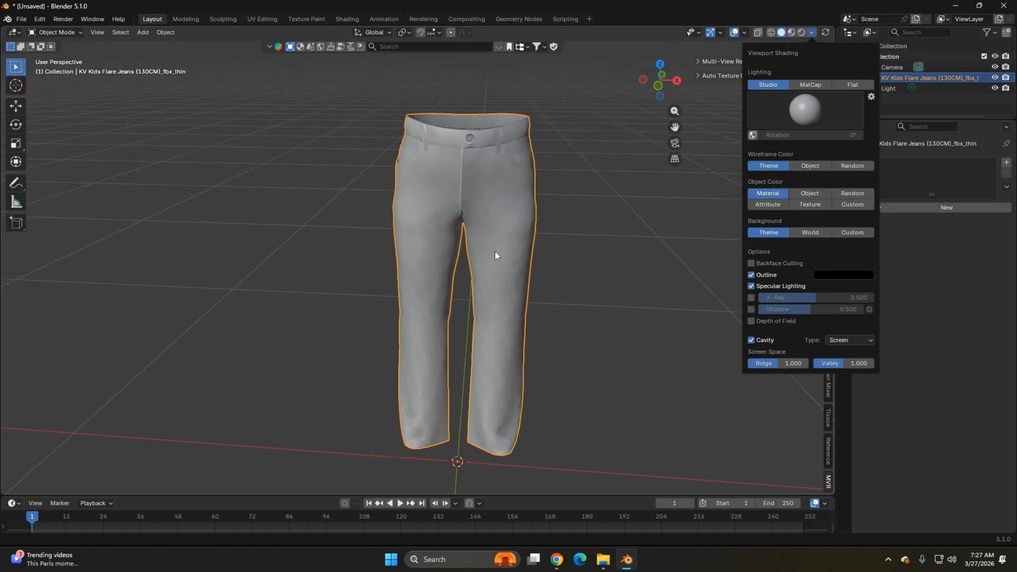
{"action": "scroll", "coordinate": [495, 193], "scroll_direction": "up", "scroll_amount": 3}
{"action": "middle_click_drag", "start_coordinate": [760, 66], "coordinate": [719, 169], "text": "shift"}
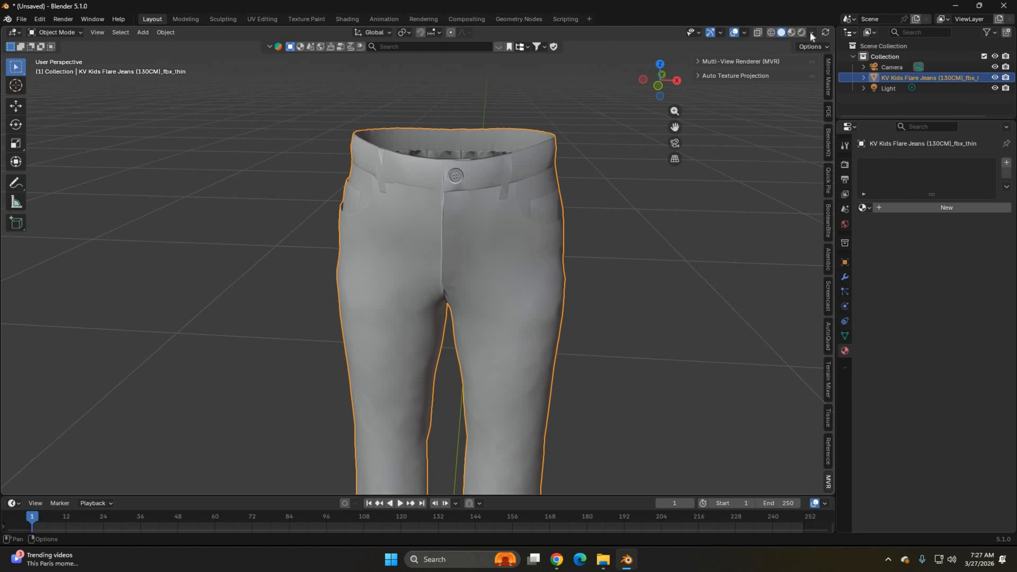
{"action": "left_click", "coordinate": [810, 32]}
{"action": "left_click_drag", "start_coordinate": [781, 363], "coordinate": [802, 363]}
{"action": "left_click_drag", "start_coordinate": [844, 364], "coordinate": [825, 363]}
{"action": "mouse_move", "coordinate": [461, 200]}
{"action": "middle_mouse_down"}
{"action": "mouse_move", "coordinate": [690, 100]}
{"action": "mouse_move", "coordinate": [624, 100]}
{"action": "middle_mouse_up"}
{"action": "scroll", "coordinate": [625, 100], "scroll_direction": "down", "scroll_amount": 3}
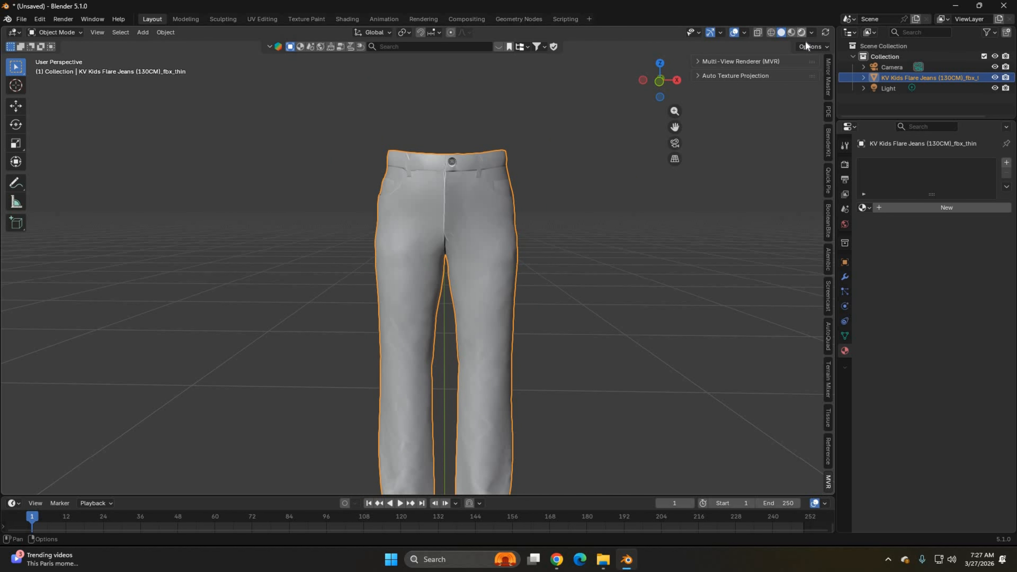
Step: Enable shadows in the viewport shading and lower the shadow intensity
{"action": "left_click", "coordinate": [811, 33]}
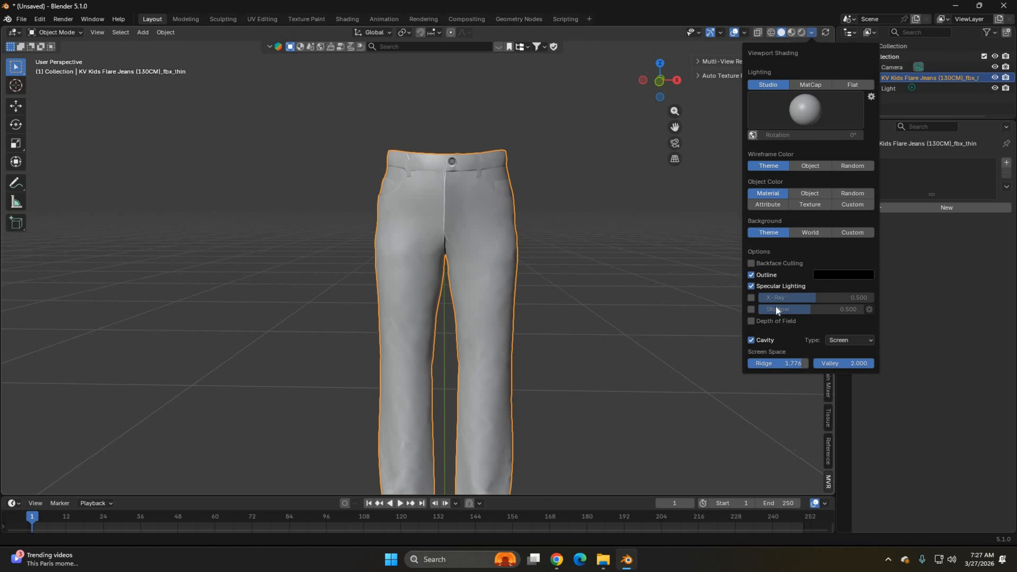
{"action": "left_click", "coordinate": [749, 310]}
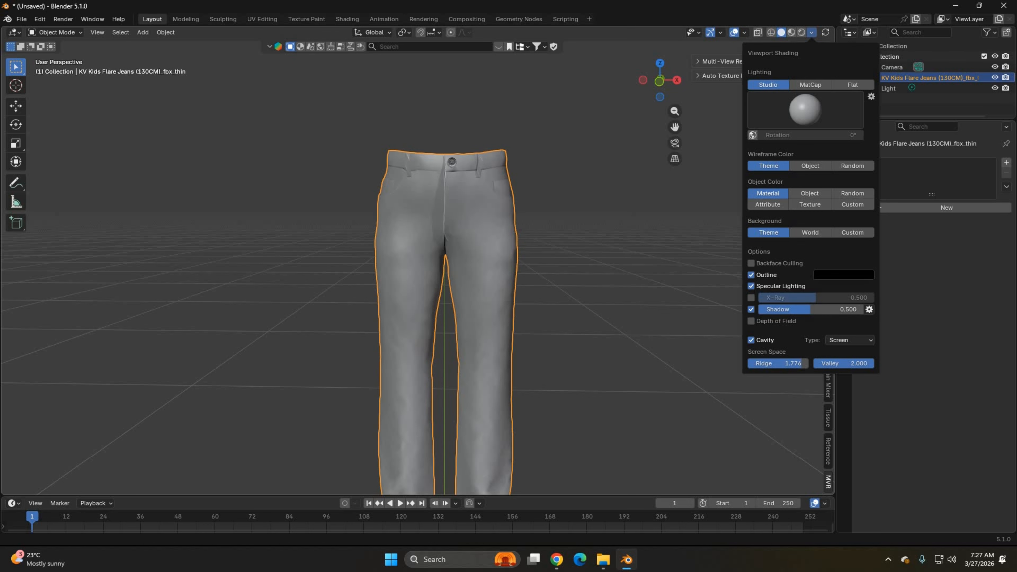
{"action": "left_click_drag", "start_coordinate": [810, 308], "coordinate": [767, 309]}
{"action": "scroll", "coordinate": [690, 214], "scroll_direction": "down", "scroll_amount": 2}
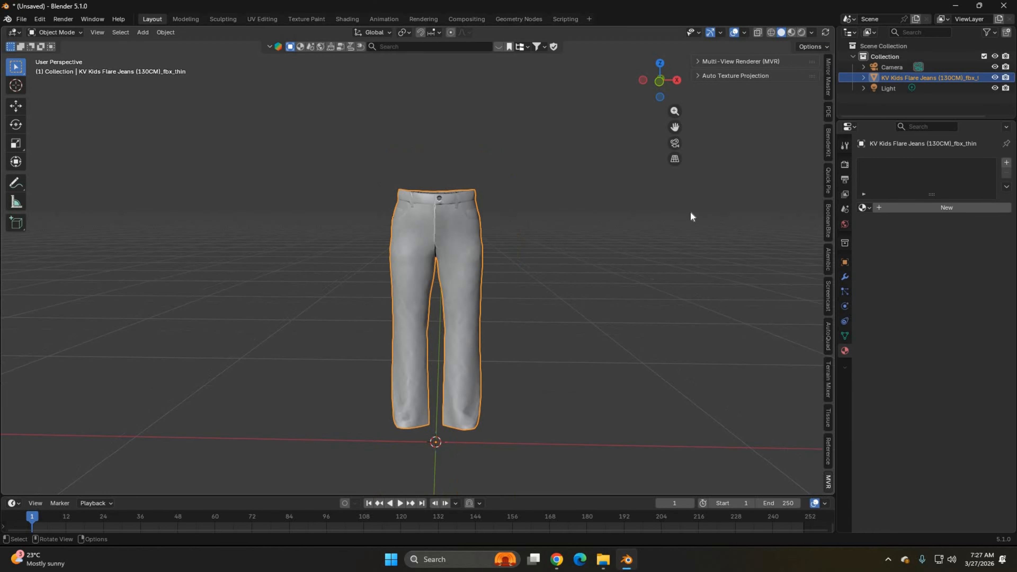
{"action": "middle_click_drag", "start_coordinate": [690, 214], "coordinate": [456, 215]}
{"action": "scroll", "coordinate": [564, 192], "scroll_direction": "up", "scroll_amount": 4}
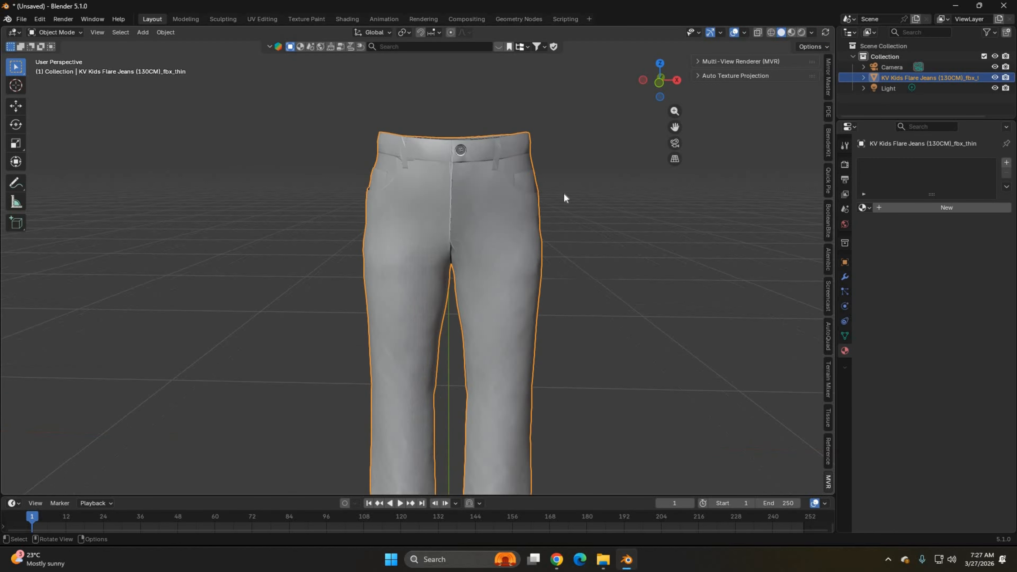
{"action": "scroll", "coordinate": [563, 192], "scroll_direction": "down", "scroll_amount": 4}
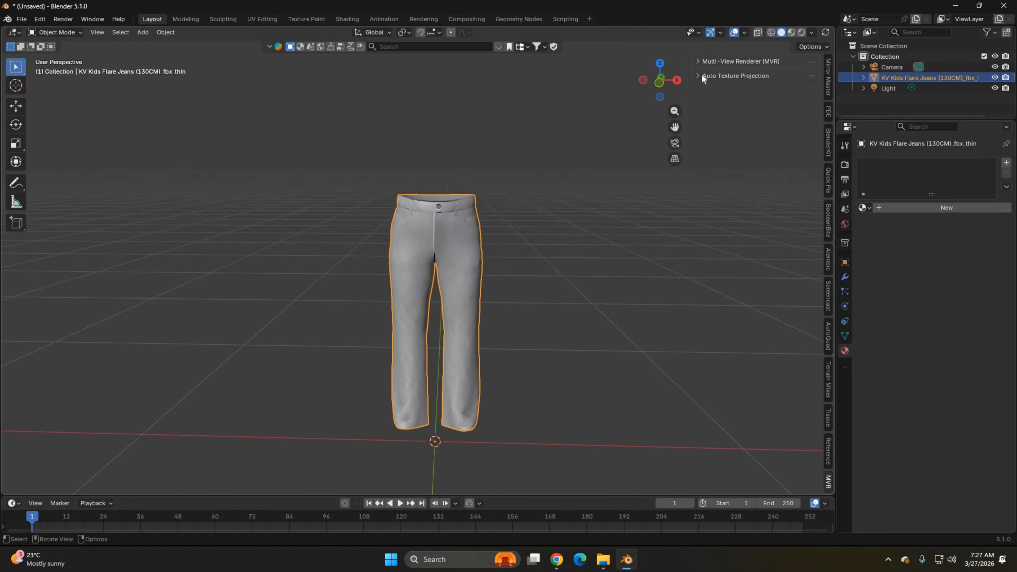
Step: Set the multi-view renderer's output folder to D:\2026\environment\Sc4\new\OBj renders
{"action": "left_click", "coordinate": [698, 61]}
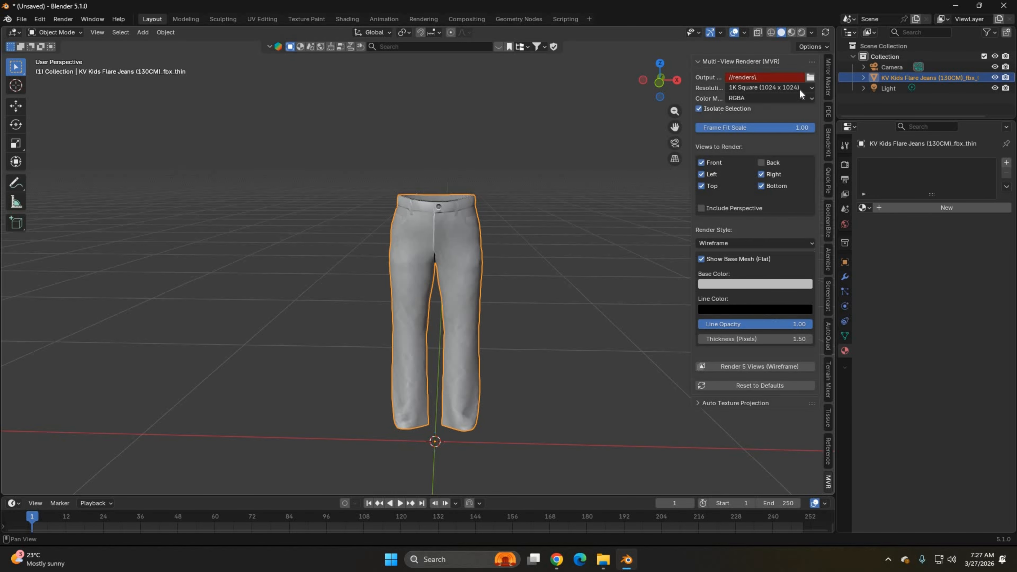
{"action": "left_click", "coordinate": [810, 77]}
{"action": "left_click", "coordinate": [519, 170]}
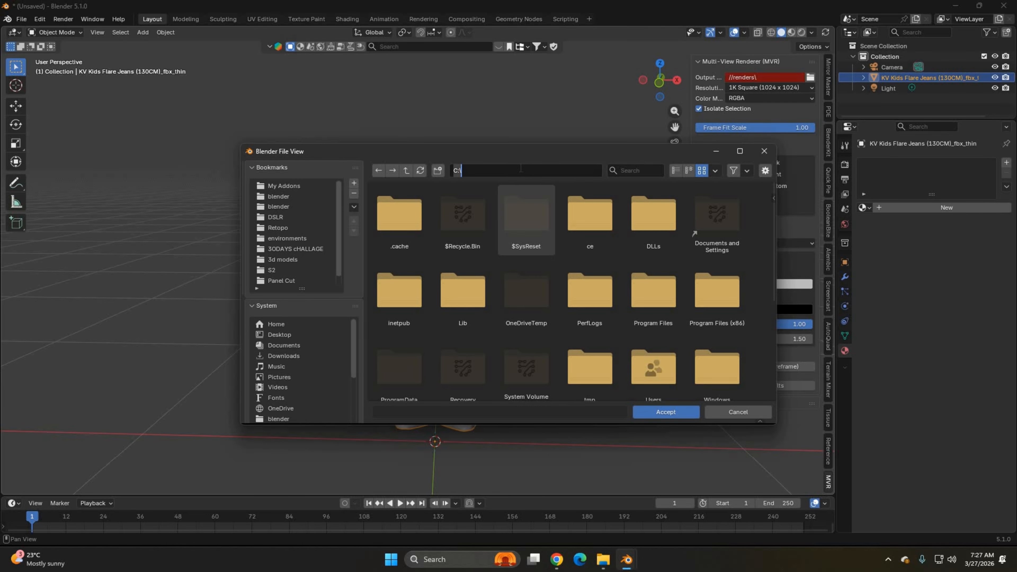
{"action": "type", "text": "D:\\2026\\environment\\S14\\new"}
{"action": "key", "text": "Return"}
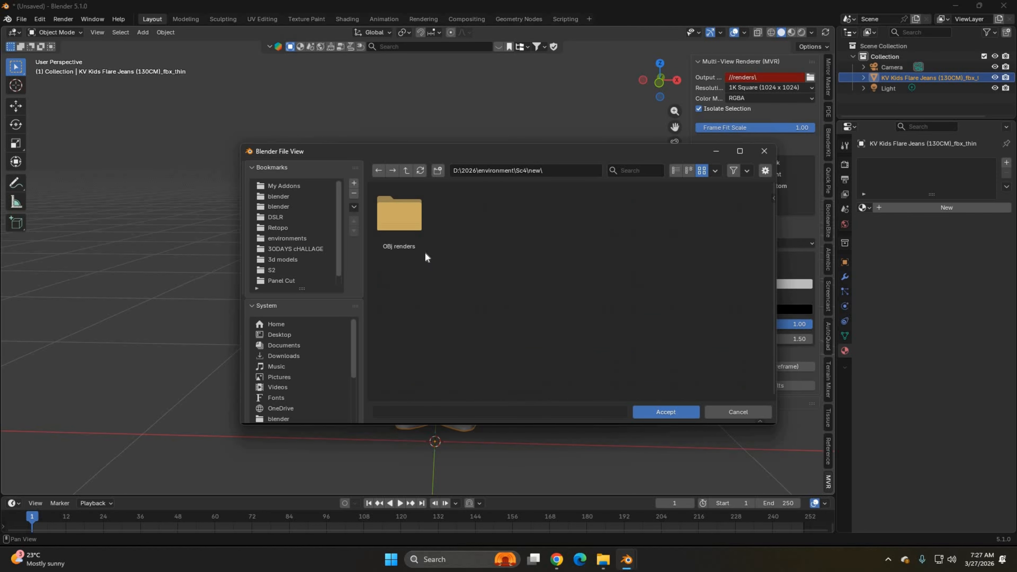
{"action": "left_click", "coordinate": [402, 228]}
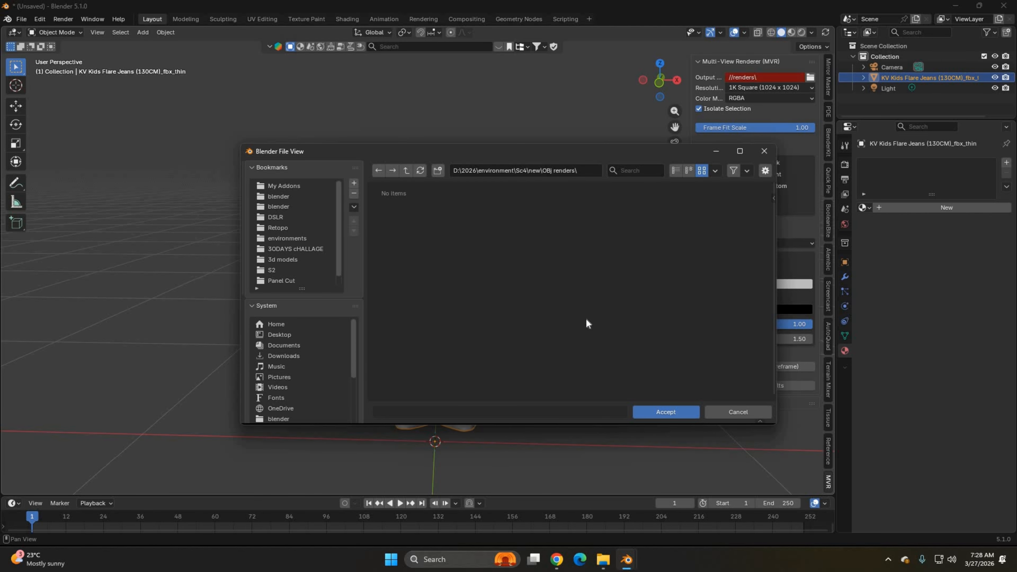
{"action": "left_click", "coordinate": [654, 413]}
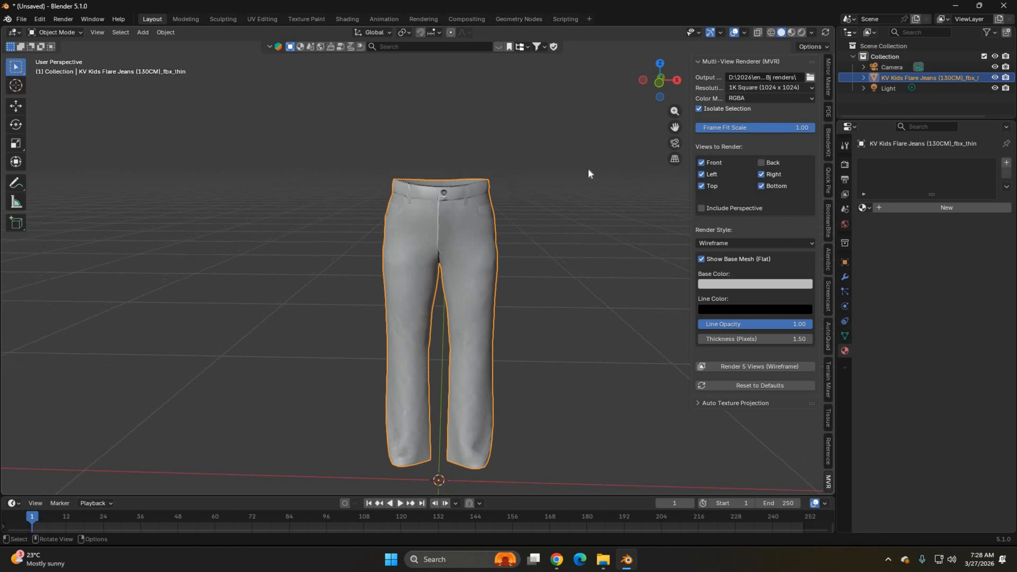
Step: Set the render resolution to 4K Square (4096 x 4096), keeping the colour mode at RGBA
{"action": "left_click", "coordinate": [766, 88]}
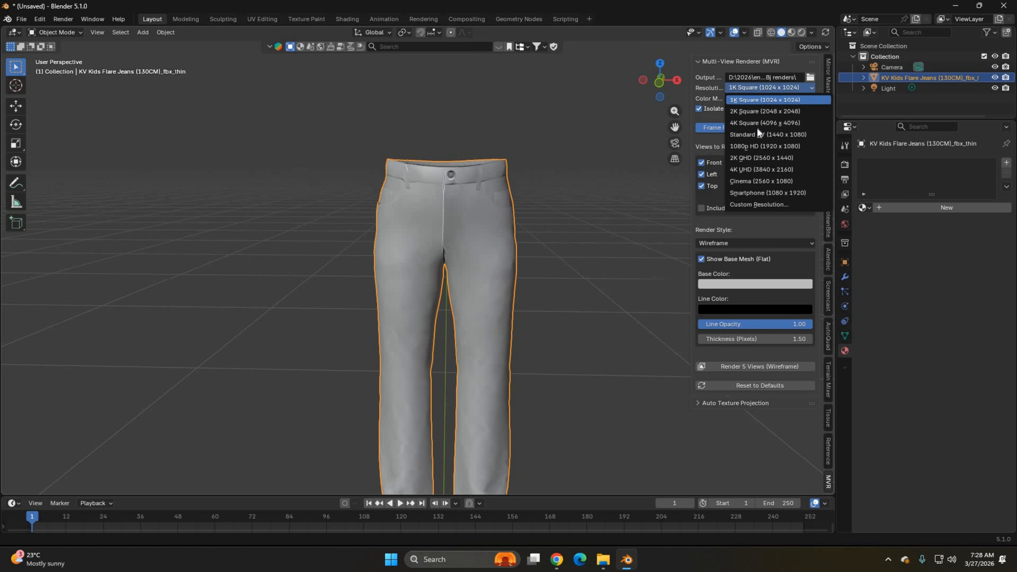
{"action": "left_click", "coordinate": [758, 128]}
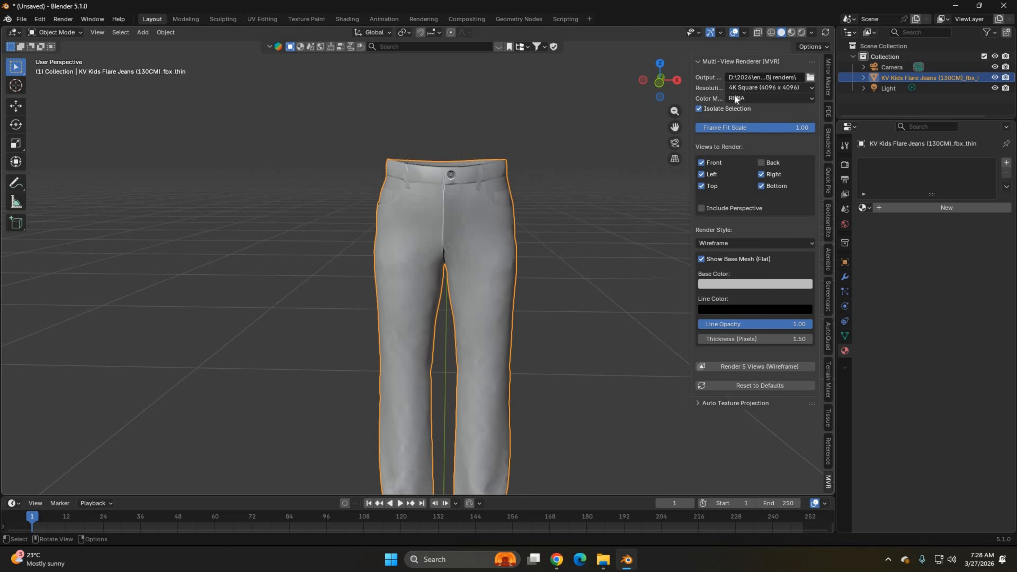
{"action": "left_click", "coordinate": [742, 97]}
Step: Inspect the jeans' UV layout in the UV Editing workspace and return to the Layout workspace
{"action": "left_click", "coordinate": [262, 19]}
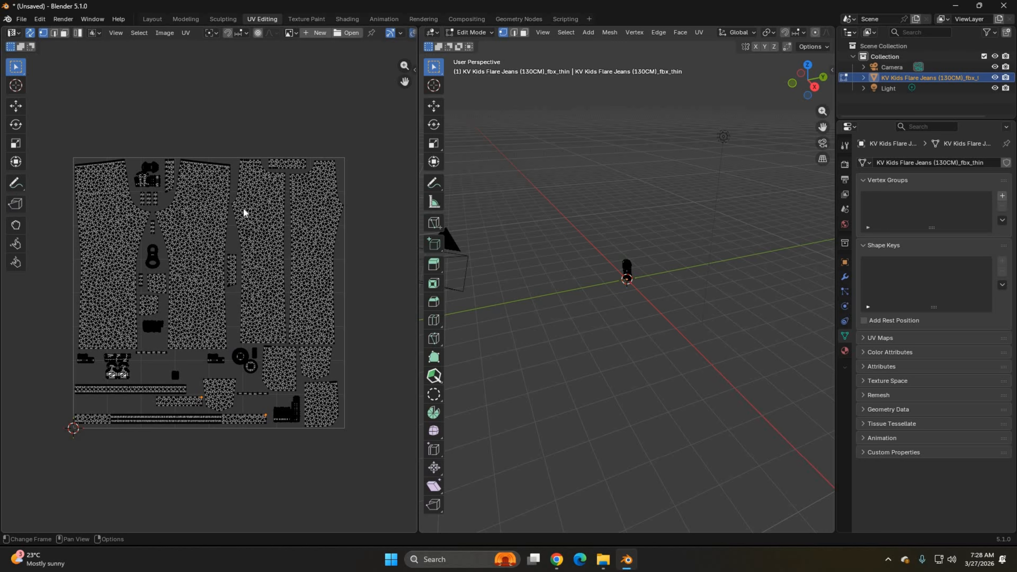
{"action": "left_click", "coordinate": [153, 19]}
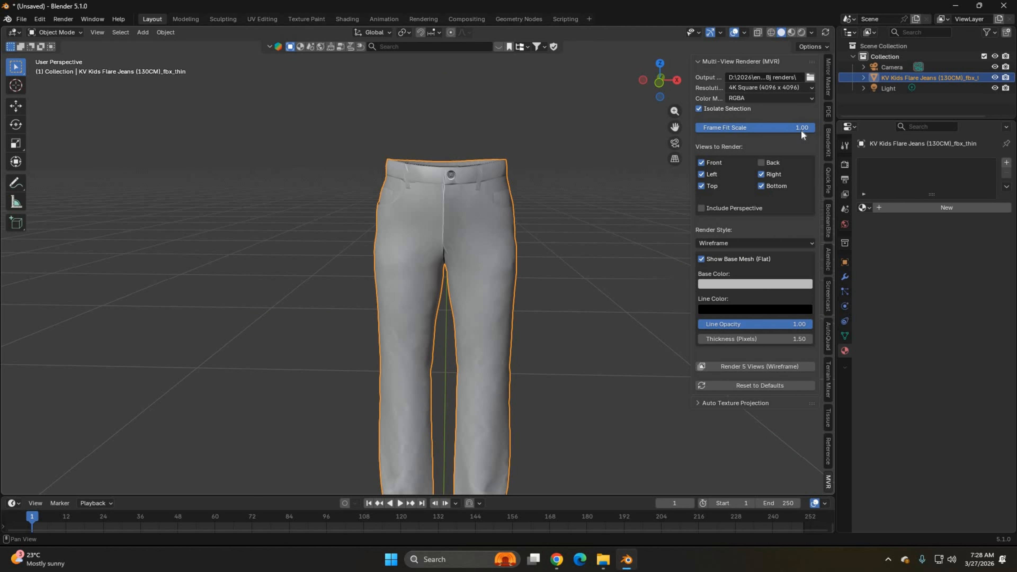
Step: Set the frame fit scale to 0.94, exclude the top and bottom views from rendering, and include the back view
{"action": "left_click_drag", "start_coordinate": [801, 130], "coordinate": [809, 127]}
{"action": "left_click", "coordinate": [702, 185]}
{"action": "left_click", "coordinate": [760, 187]}
{"action": "middle_click_drag", "start_coordinate": [484, 386], "coordinate": [502, 345]}
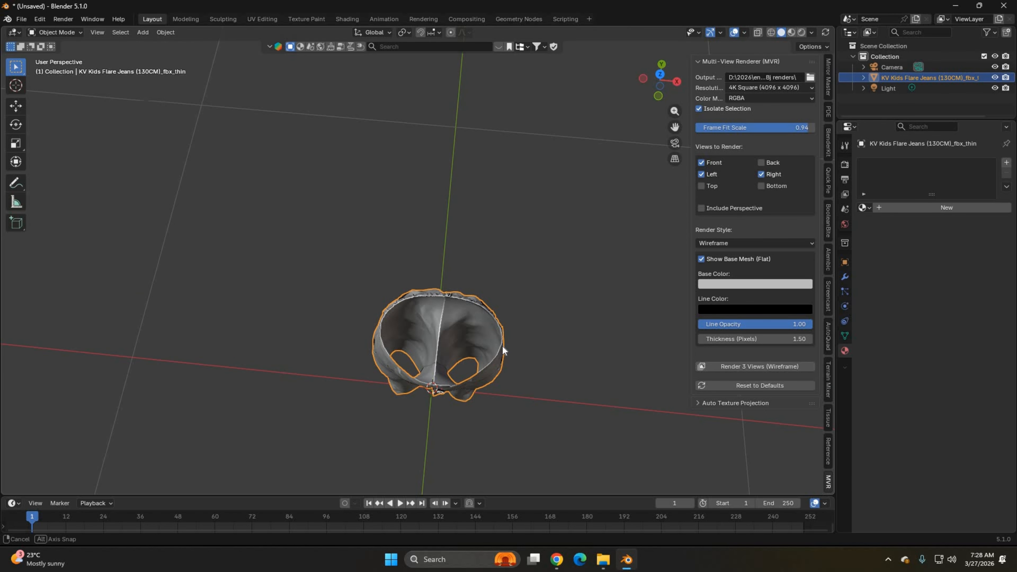
{"action": "middle_click_drag", "start_coordinate": [514, 203], "coordinate": [433, 404]}
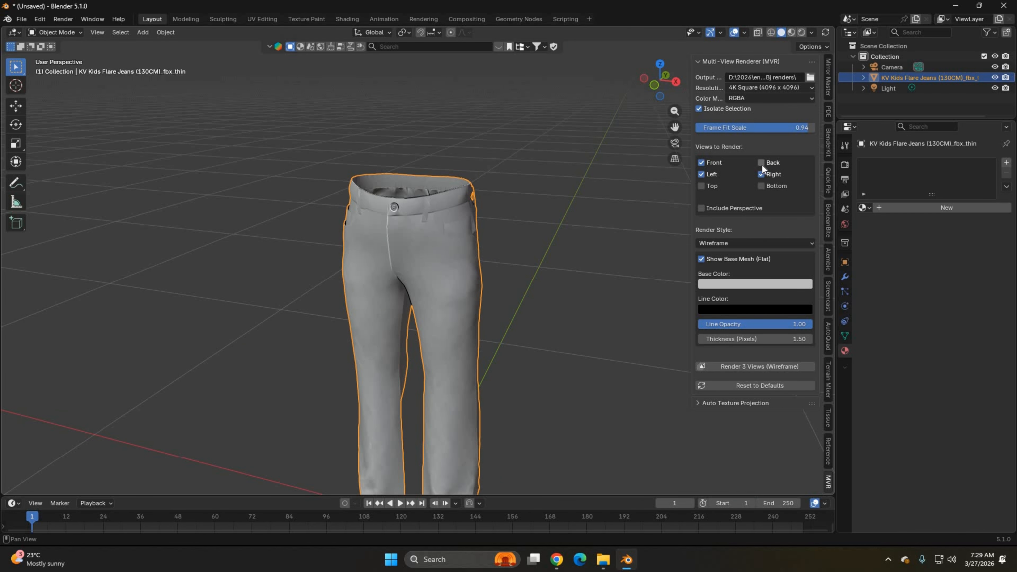
{"action": "middle_click_drag", "start_coordinate": [502, 301], "coordinate": [533, 288]}
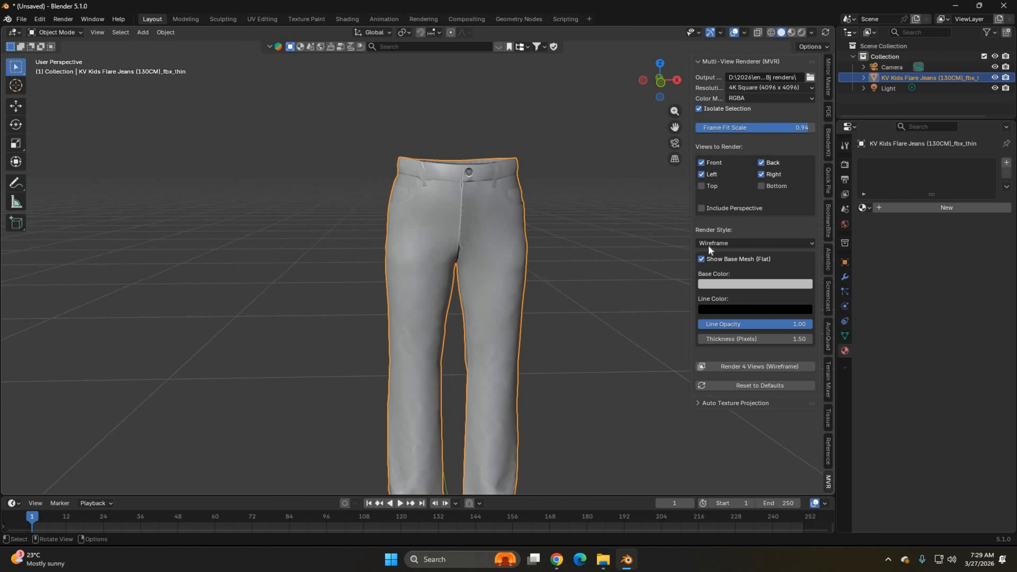
Step: Set the render style to Solid with viewport sync on and render the four jeans views
{"action": "left_click", "coordinate": [710, 244]}
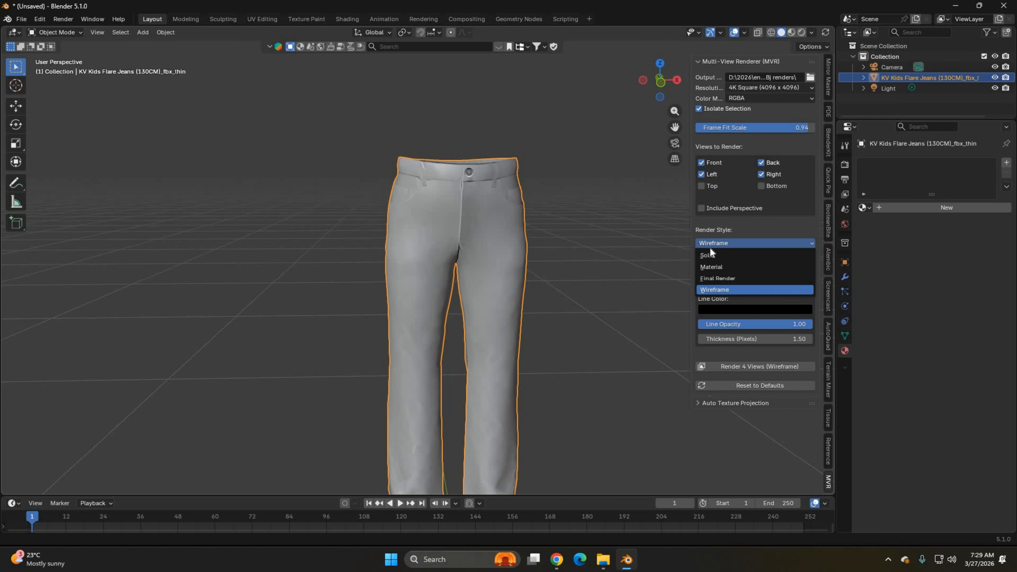
{"action": "left_click", "coordinate": [710, 257]}
{"action": "middle_click_drag", "start_coordinate": [536, 285], "coordinate": [683, 258]}
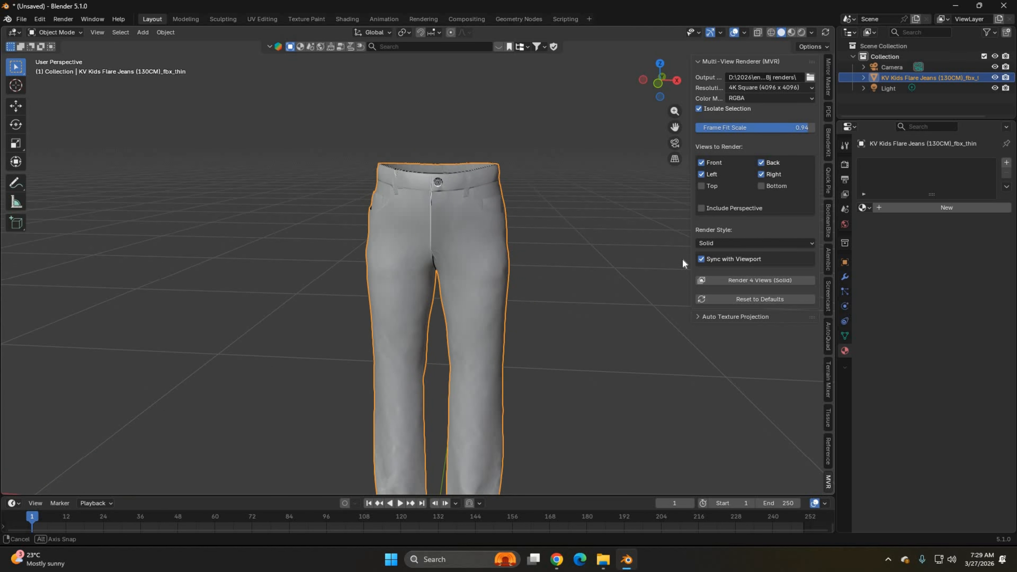
{"action": "left_click", "coordinate": [704, 261]}
{"action": "left_click", "coordinate": [701, 260]}
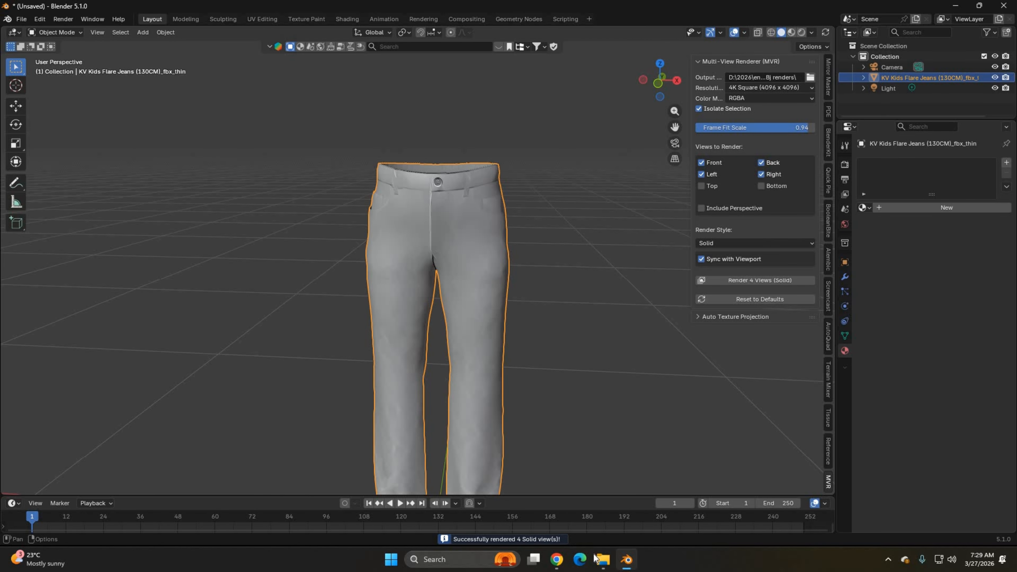
Step: Review the rendered jeans images in the OBj renders folder using File Explorer, and return to Blender
{"action": "mouse_move", "coordinate": [606, 560]}
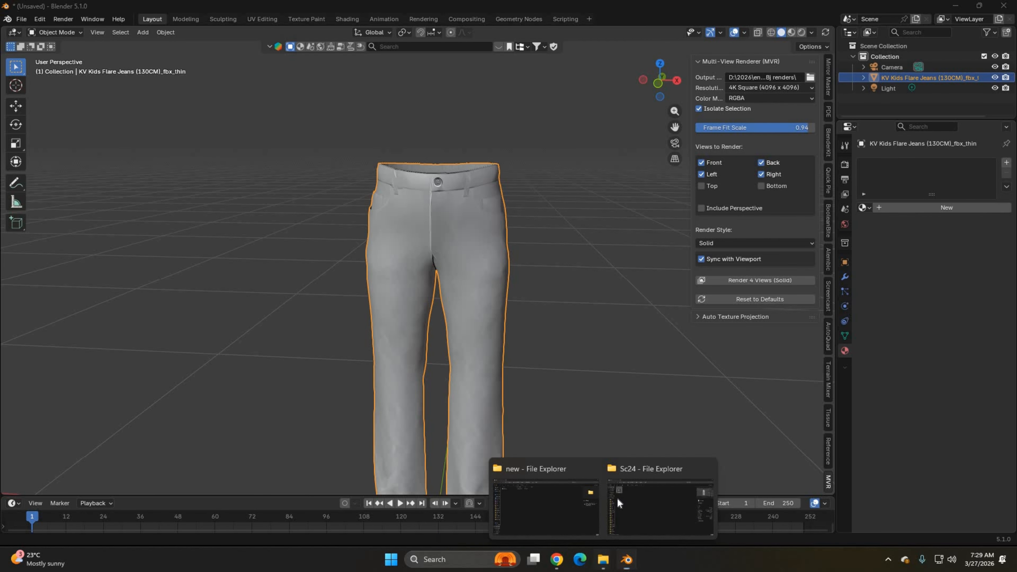
{"action": "left_click", "coordinate": [555, 488]}
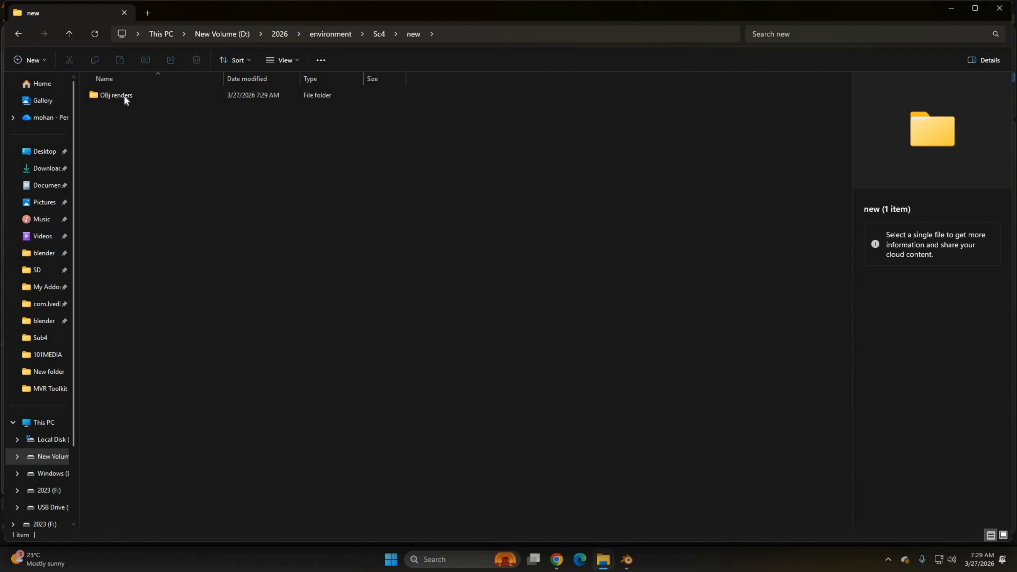
{"action": "double_click", "coordinate": [122, 95]}
{"action": "double_click", "coordinate": [125, 96]}
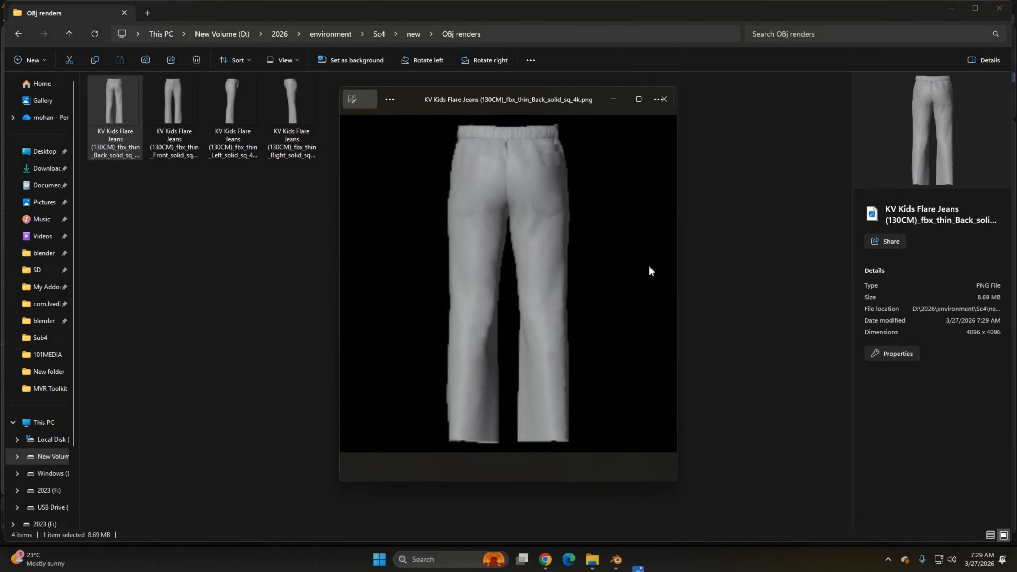
{"action": "left_click", "coordinate": [667, 285]}
{"action": "left_click", "coordinate": [667, 284]}
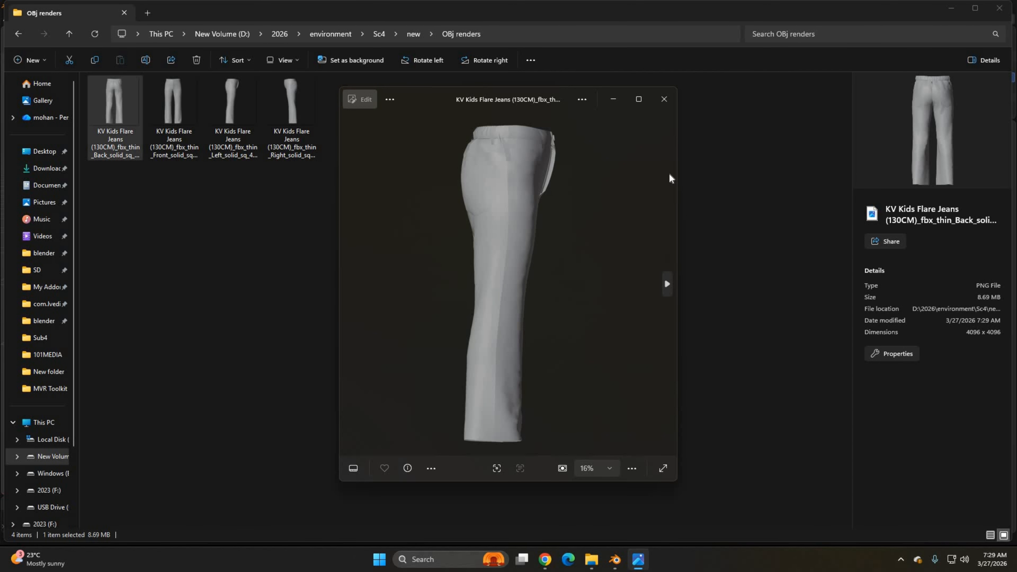
{"action": "left_click", "coordinate": [668, 285]}
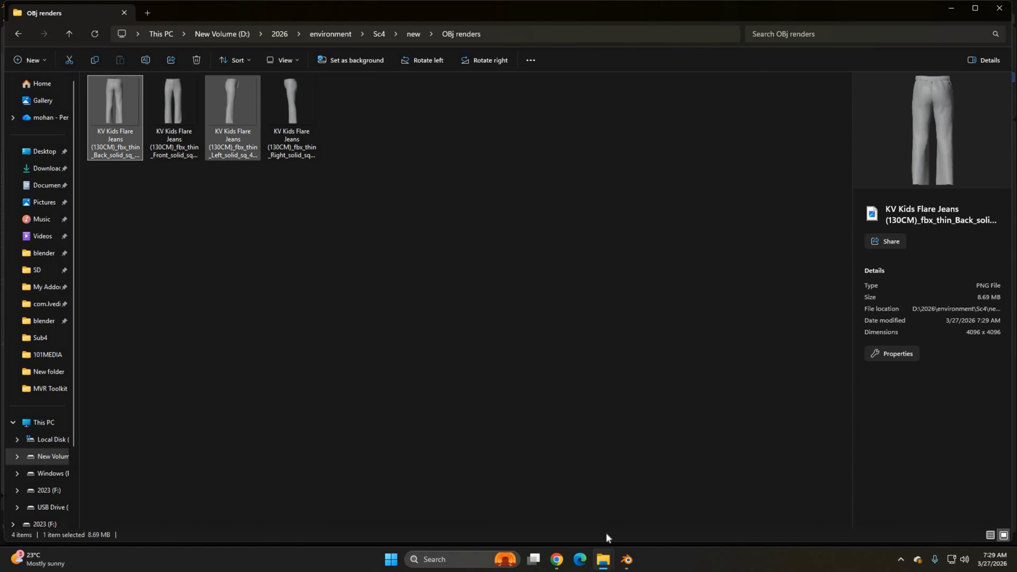
{"action": "left_click", "coordinate": [629, 557]}
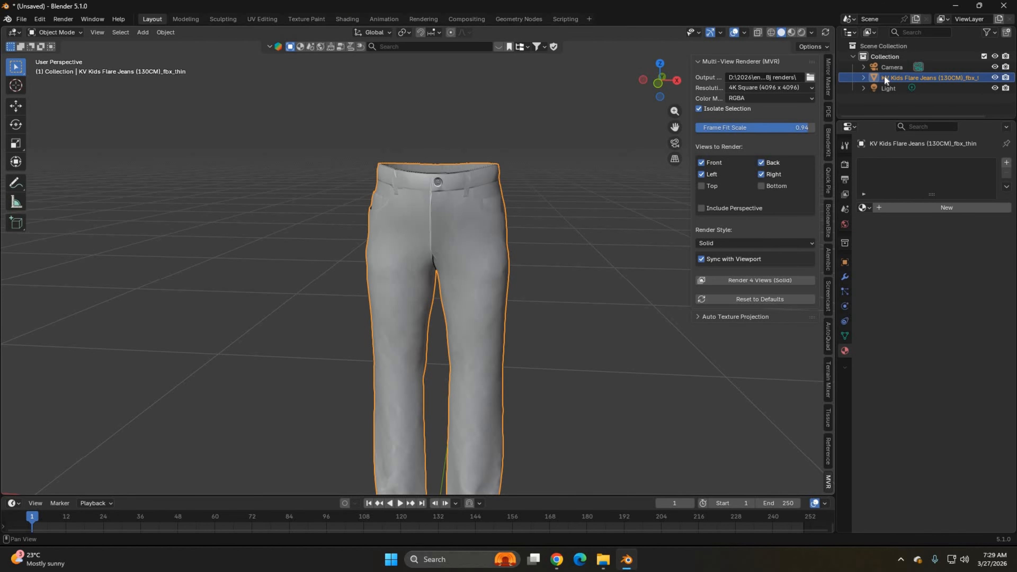
Step: Rename the jeans object in the scene collection to test
{"action": "double_click", "coordinate": [899, 76]}
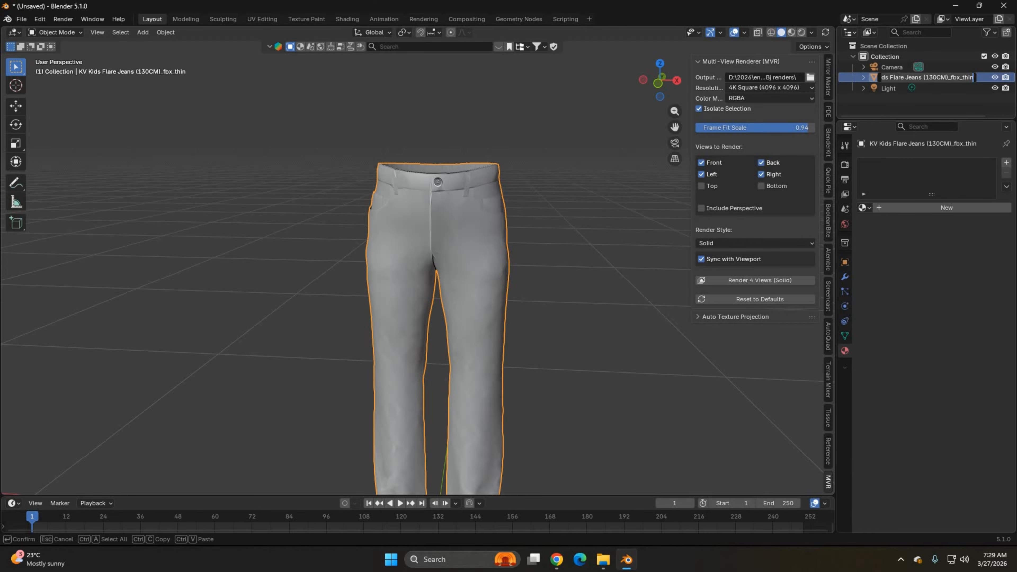
{"action": "type", "text": "te"}
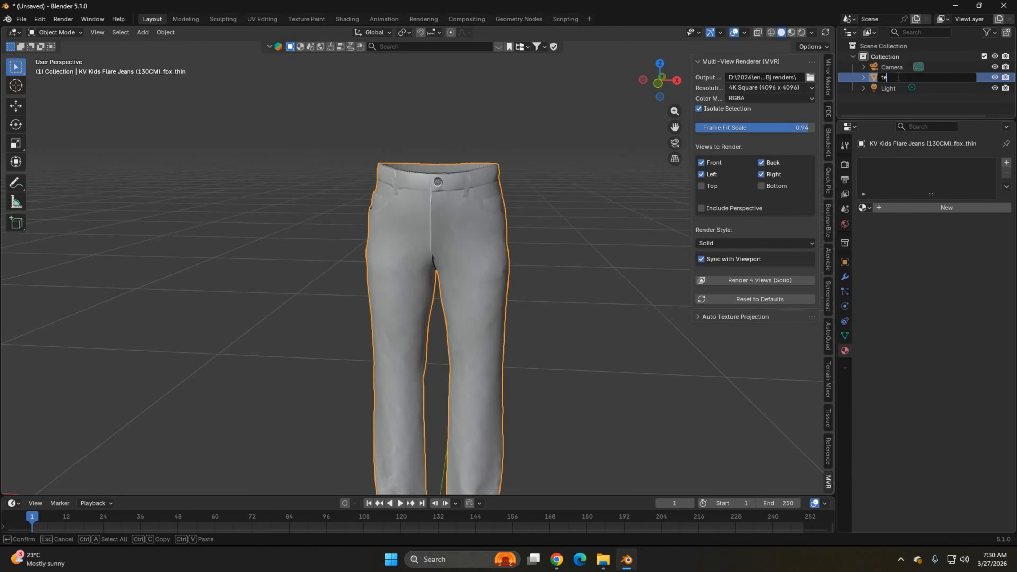
{"action": "type", "text": "st"}
{"action": "key", "text": "Return"}
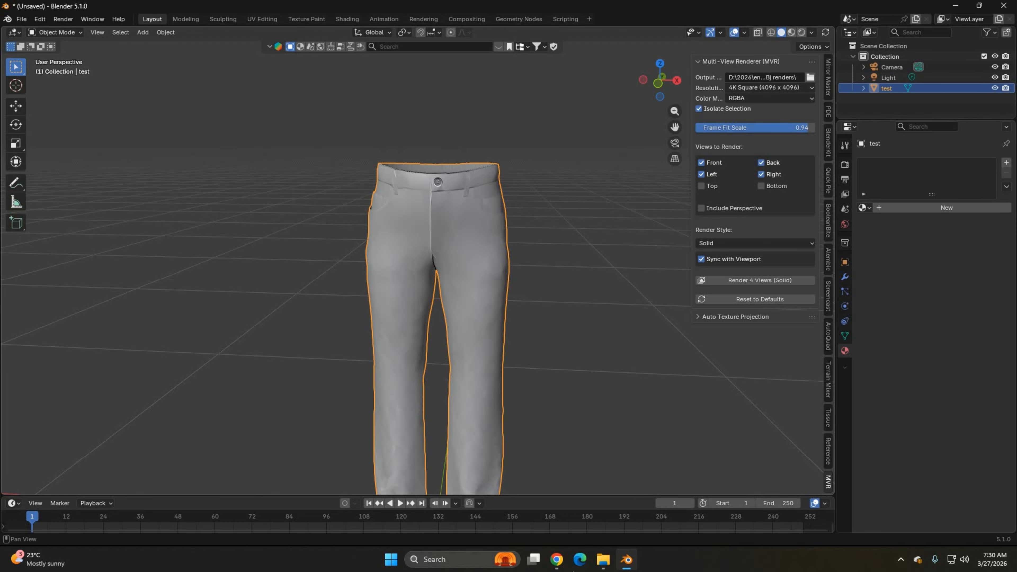
Step: Delete the four old jeans renders from the OBj renders folder and render the four views again in Blender
{"action": "left_click", "coordinate": [602, 559]}
{"action": "left_click", "coordinate": [543, 509]}
{"action": "key", "text": "ctrl+a"}
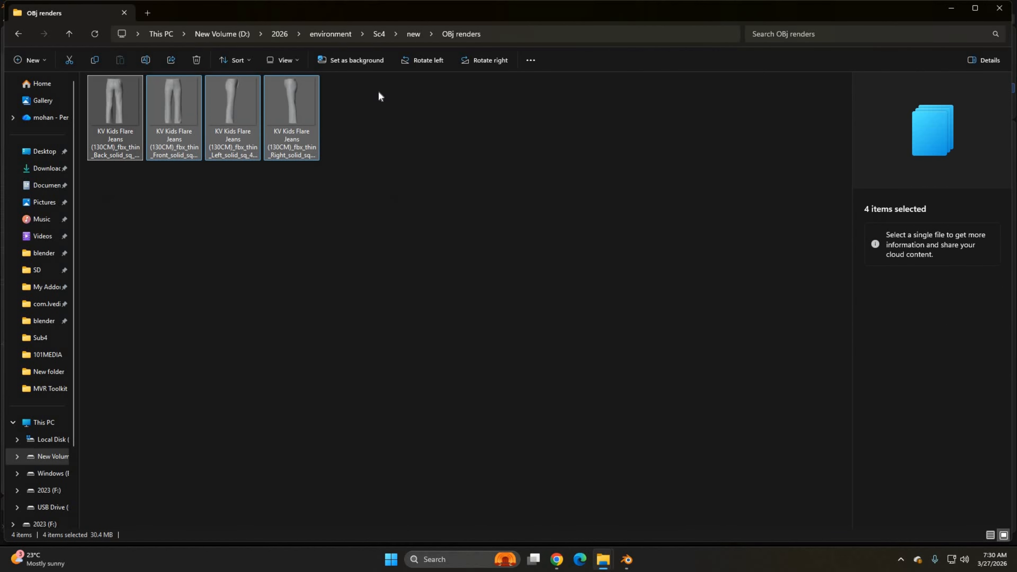
{"action": "key", "text": "Delete"}
{"action": "key", "text": "alt+Tab"}
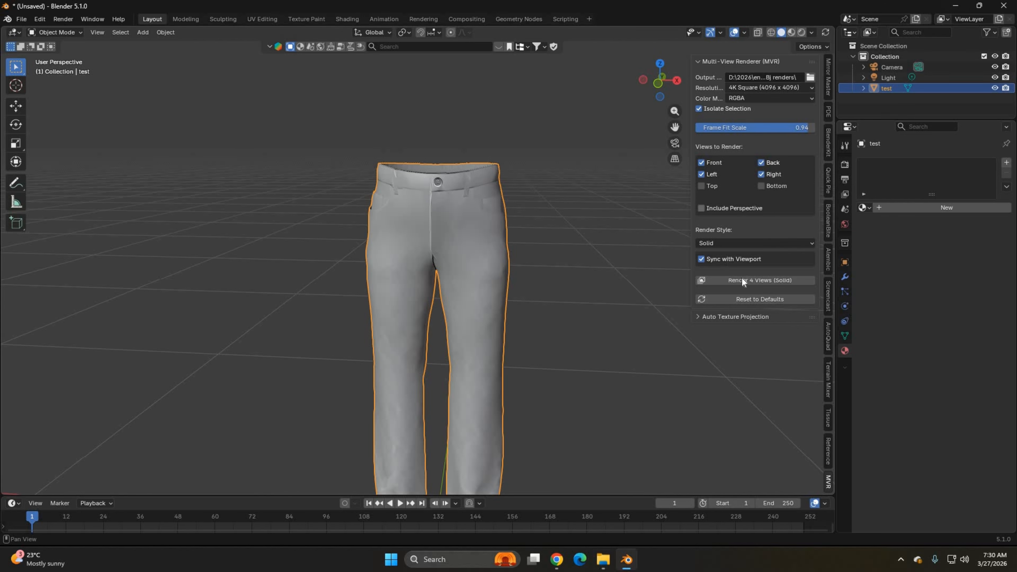
{"action": "left_click", "coordinate": [742, 280]}
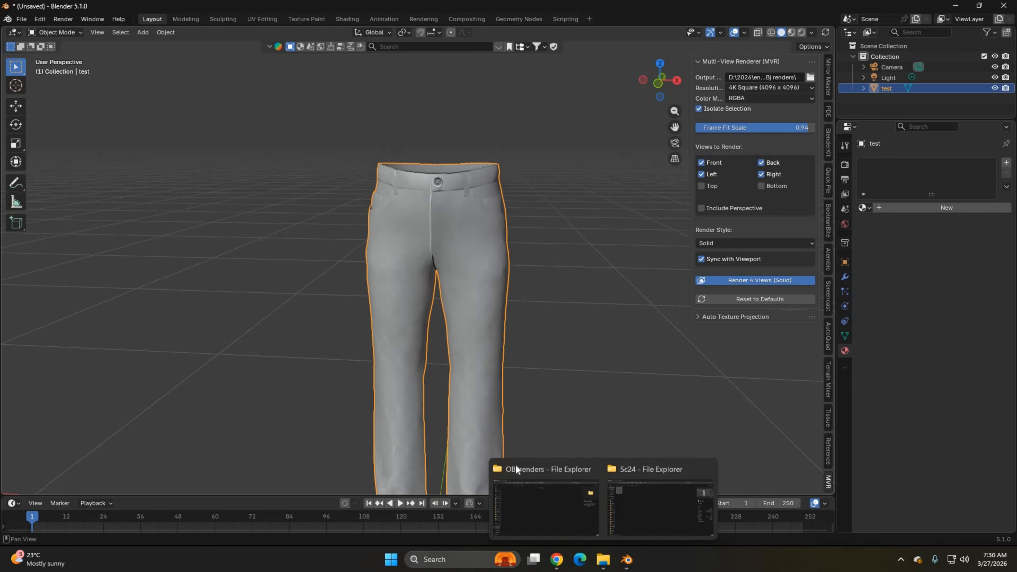
Step: Review the new test back, front, left and right renders in the OBj renders folder using File Explorer
{"action": "left_click", "coordinate": [547, 498]}
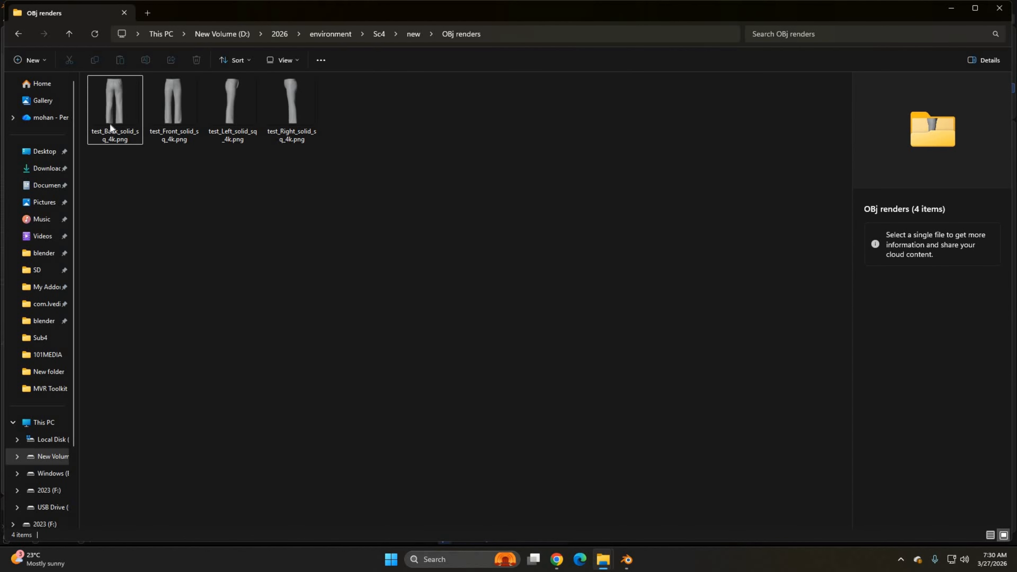
{"action": "double_click", "coordinate": [111, 101]}
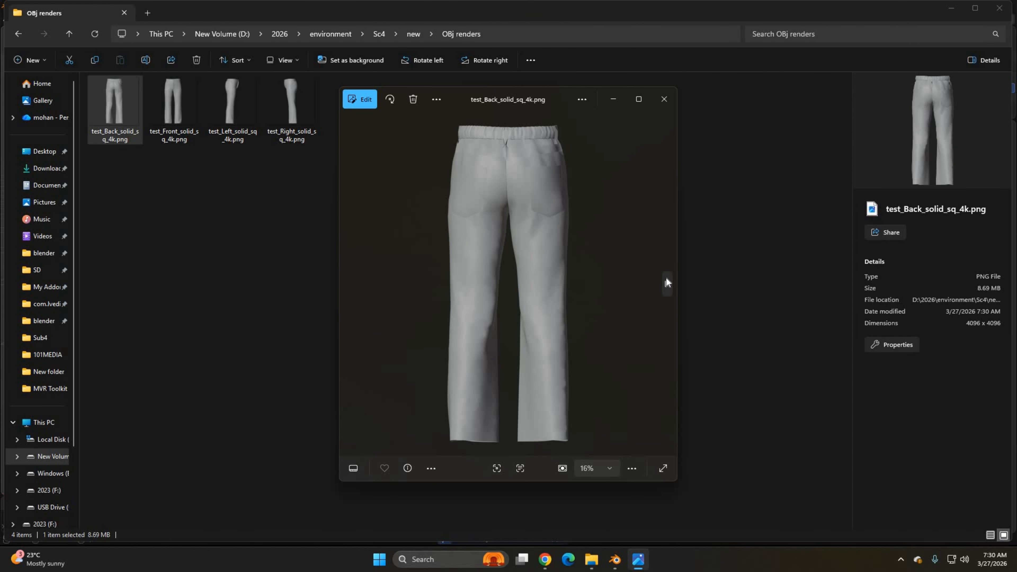
{"action": "left_click", "coordinate": [666, 278]}
{"action": "left_click", "coordinate": [665, 278]}
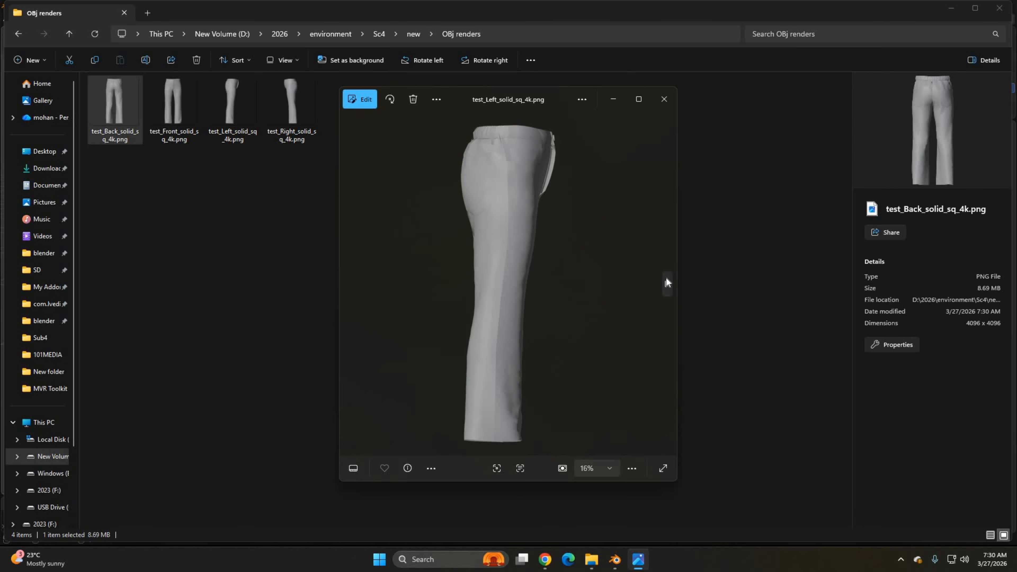
{"action": "left_click", "coordinate": [666, 279]}
{"action": "left_click", "coordinate": [664, 100]}
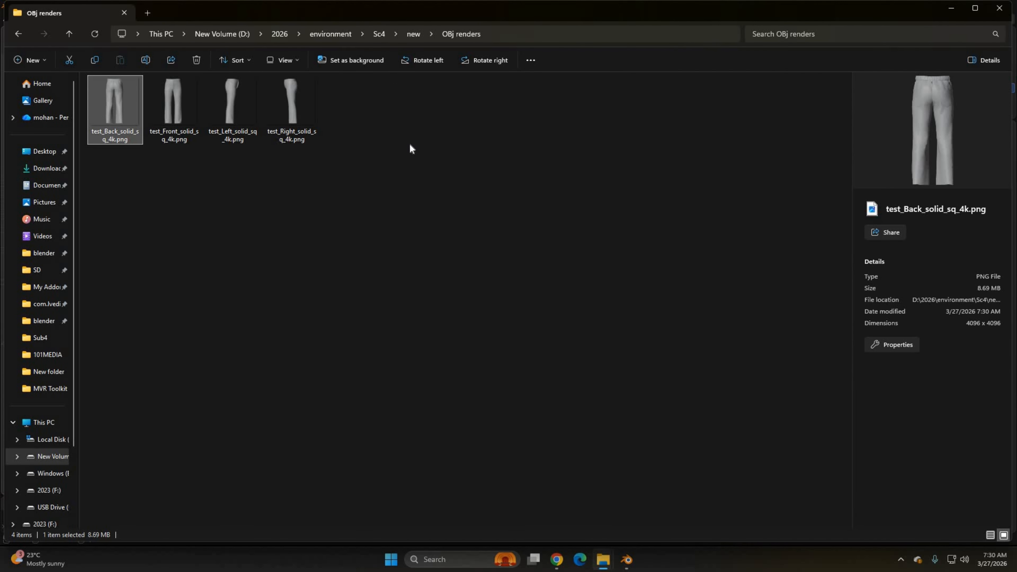
{"action": "left_click", "coordinate": [392, 223]}
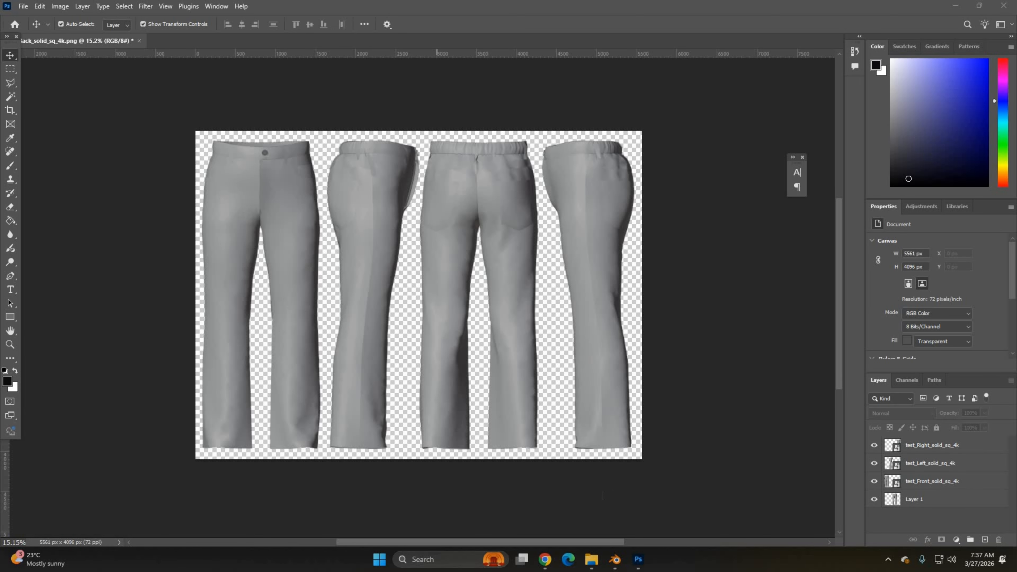
Step: Copy the master style denim prompt from the ChatGPT conversation in Chrome and paste it into a new Gemini prompt
{"action": "left_click", "coordinate": [545, 560]}
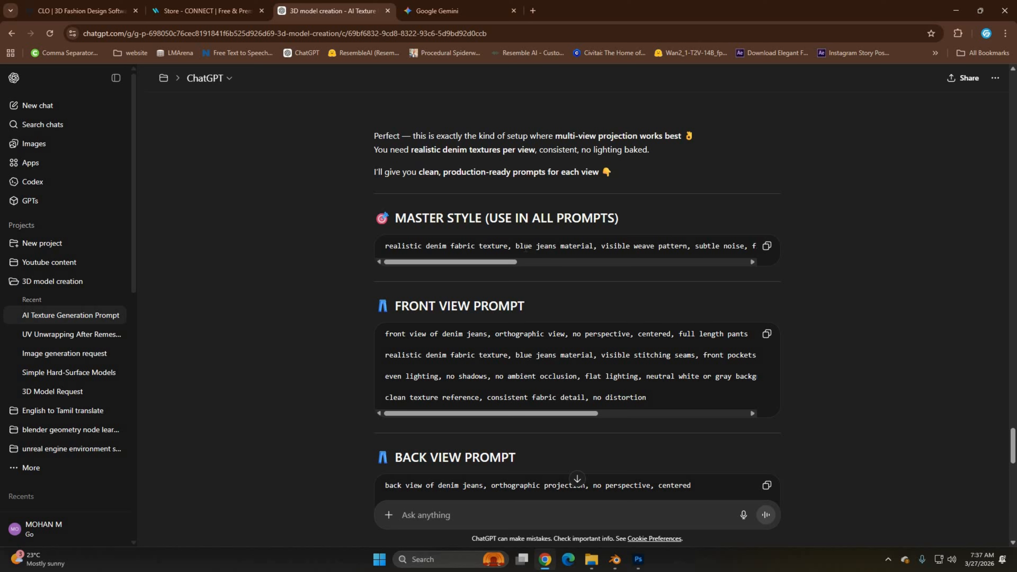
{"action": "mouse_move", "coordinate": [502, 263]}
{"action": "left_mouse_down"}
{"action": "mouse_move", "coordinate": [740, 276]}
{"action": "mouse_move", "coordinate": [501, 276]}
{"action": "left_mouse_up"}
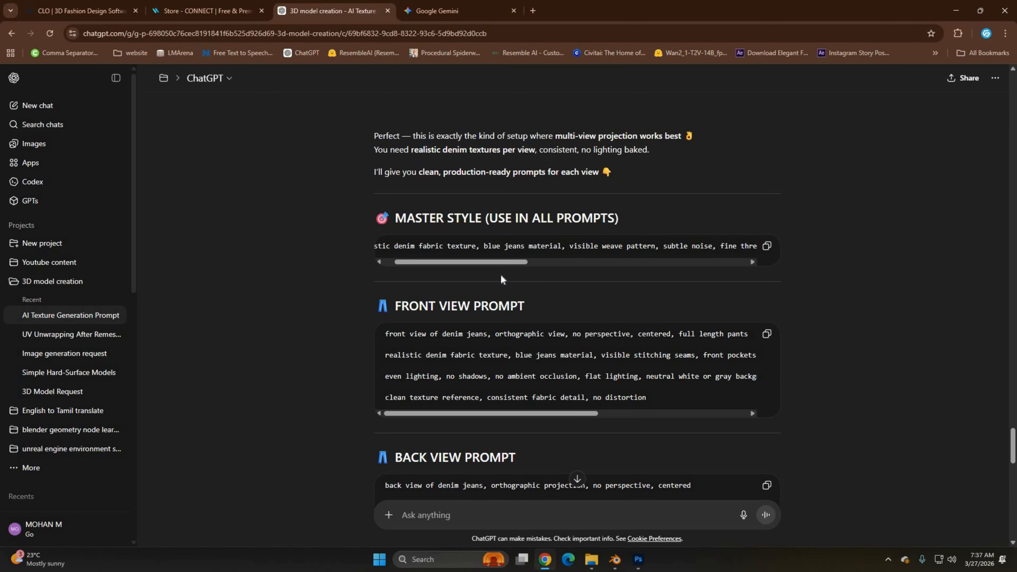
{"action": "scroll", "coordinate": [437, 262], "scroll_direction": "left", "scroll_amount": 1}
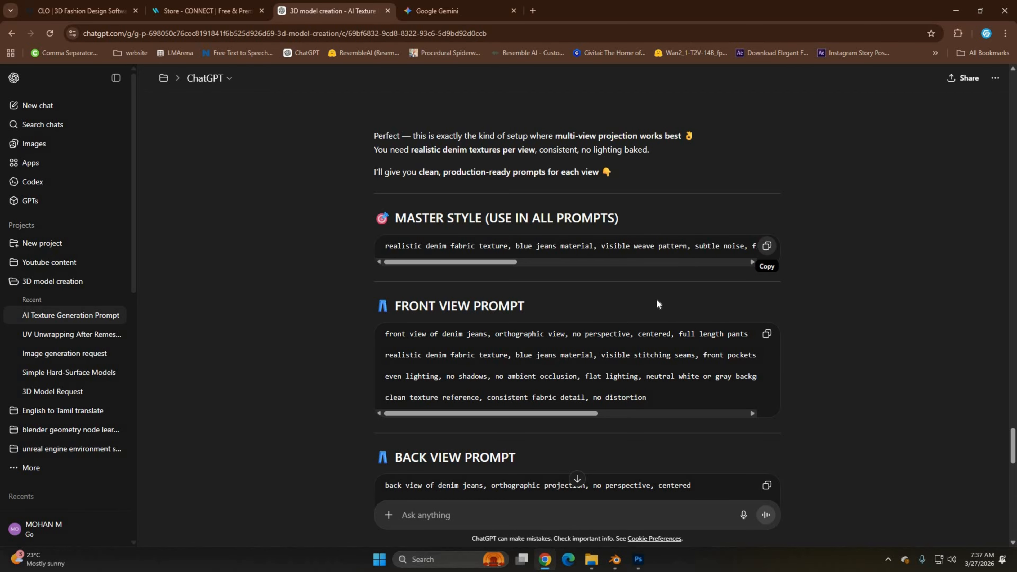
{"action": "left_click", "coordinate": [767, 245]}
{"action": "left_click", "coordinate": [456, 11]}
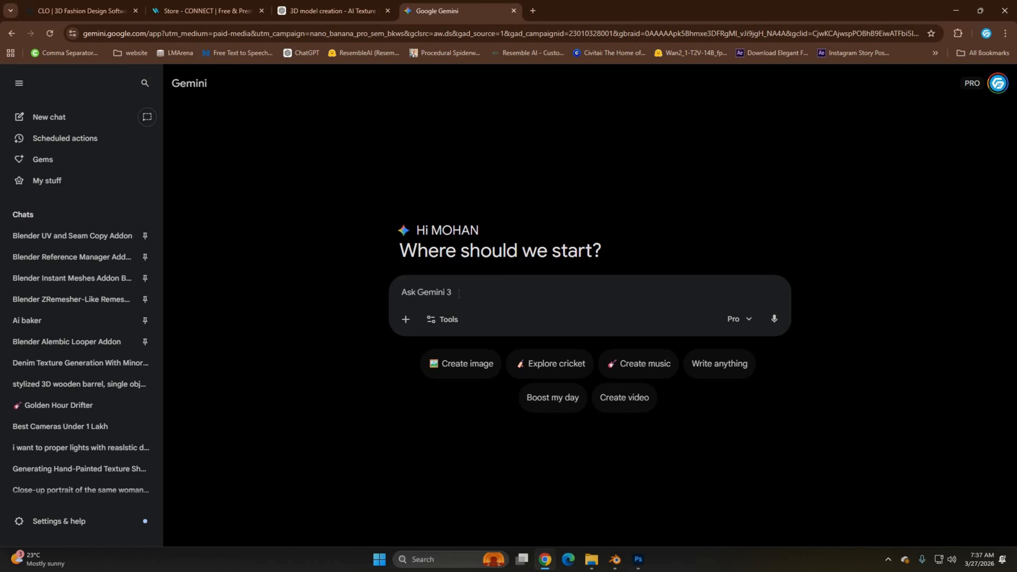
{"action": "key", "text": "ctrl+v"}
Step: Attach the combined four-view jeans image from the OBj renders folder to the Gemini prompt
{"action": "mouse_move", "coordinate": [592, 558]}
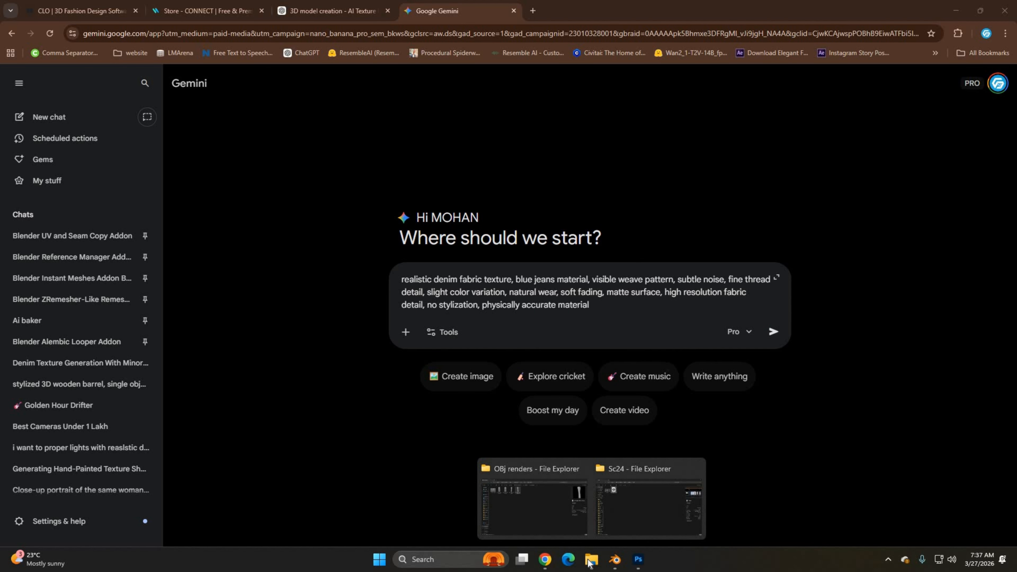
{"action": "left_click", "coordinate": [562, 519]}
{"action": "left_click_drag", "start_coordinate": [115, 117], "coordinate": [523, 338]}
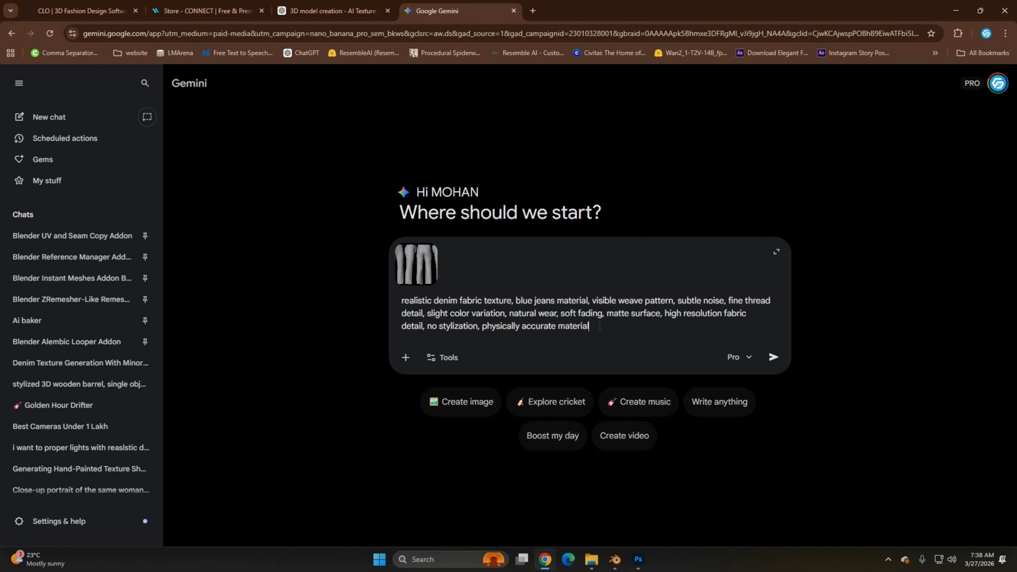
Step: Append "i want consistency texture" as a new sentence to the prompt, correcting the spelling of consistency
{"action": "type", "text": "i want consistency"}
{"action": "right_click", "coordinate": [634, 329]}
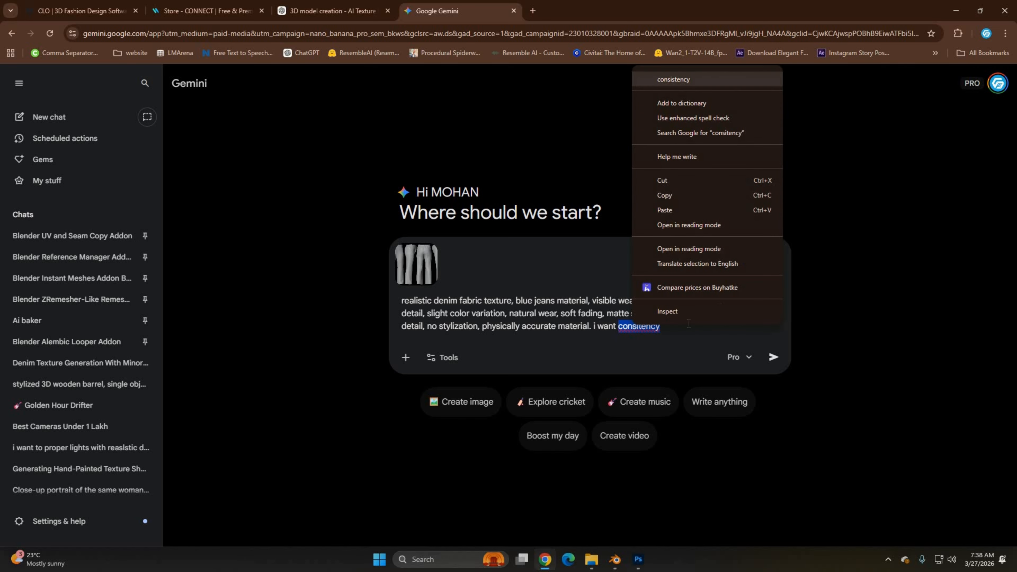
{"action": "left_click", "coordinate": [672, 79]}
{"action": "left_click", "coordinate": [689, 324]}
{"action": "type", "text": "texture"}
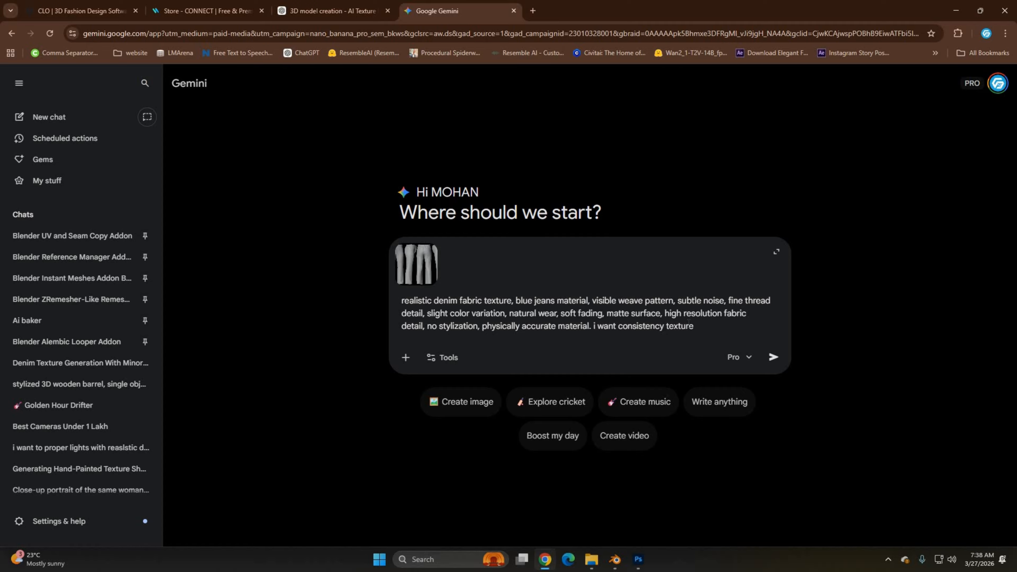
Step: Complete the prompt with "out and generate an image.", correcting the spelling of generate, and submit it
{"action": "type", "text": " out anf"}
{"action": "key", "text": "BackSpace"}
{"action": "type", "text": "d genrate"}
{"action": "right_click", "coordinate": [749, 331]}
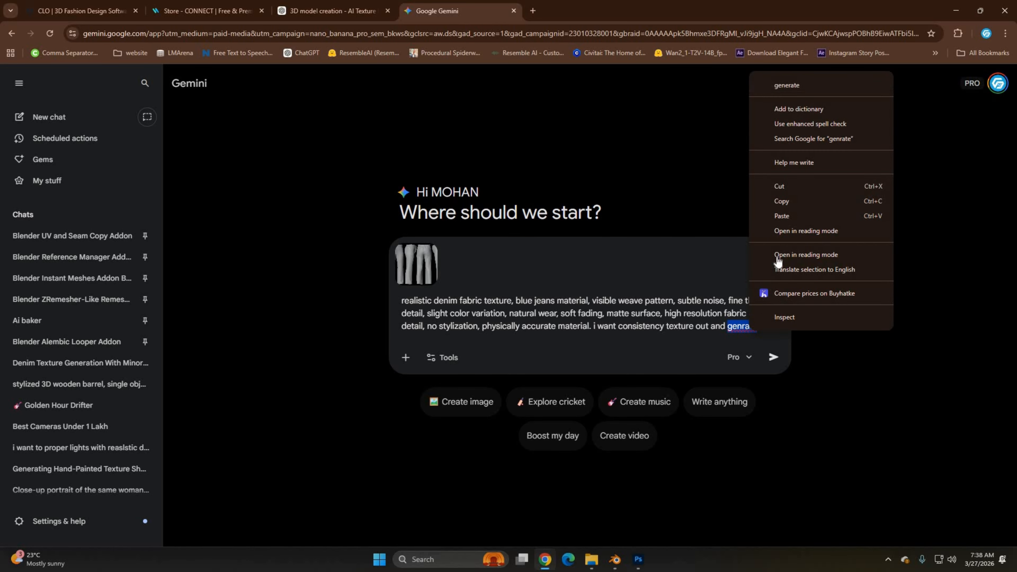
{"action": "left_click", "coordinate": [943, 75]}
{"action": "right_click", "coordinate": [743, 324]}
{"action": "left_click", "coordinate": [784, 79]}
{"action": "type", "text": "an im"}
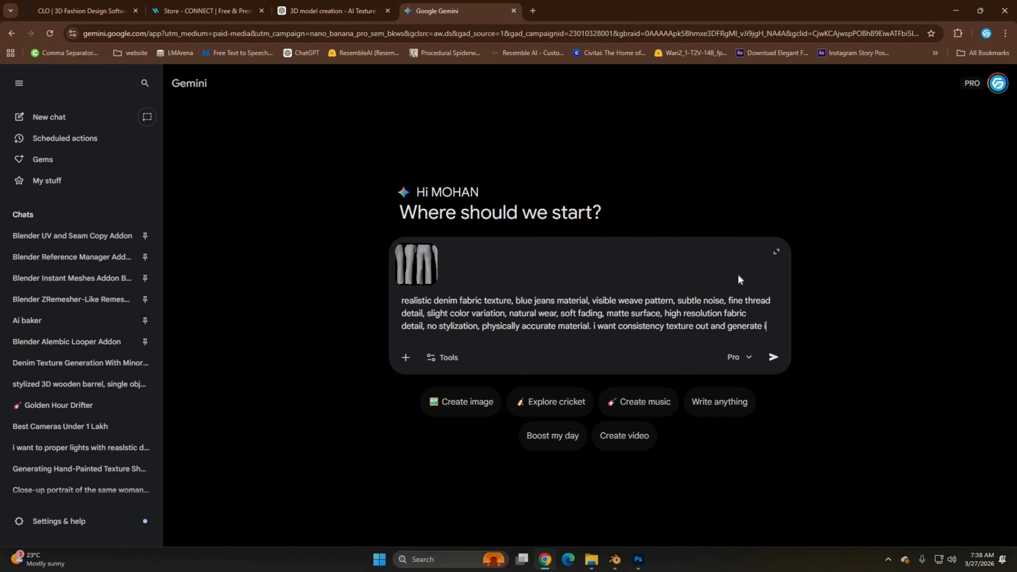
{"action": "type", "text": "age."}
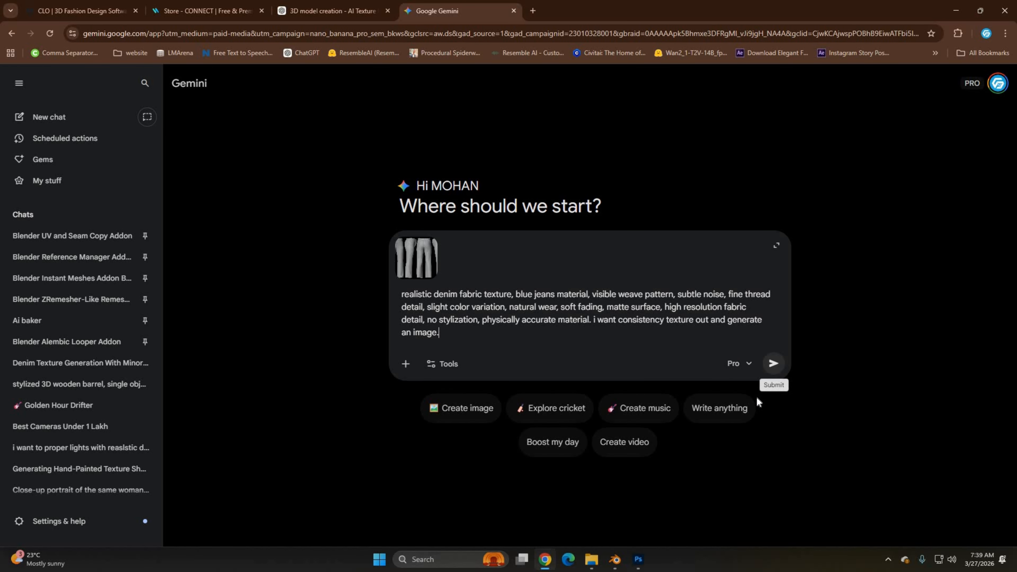
{"action": "key", "text": "Return"}
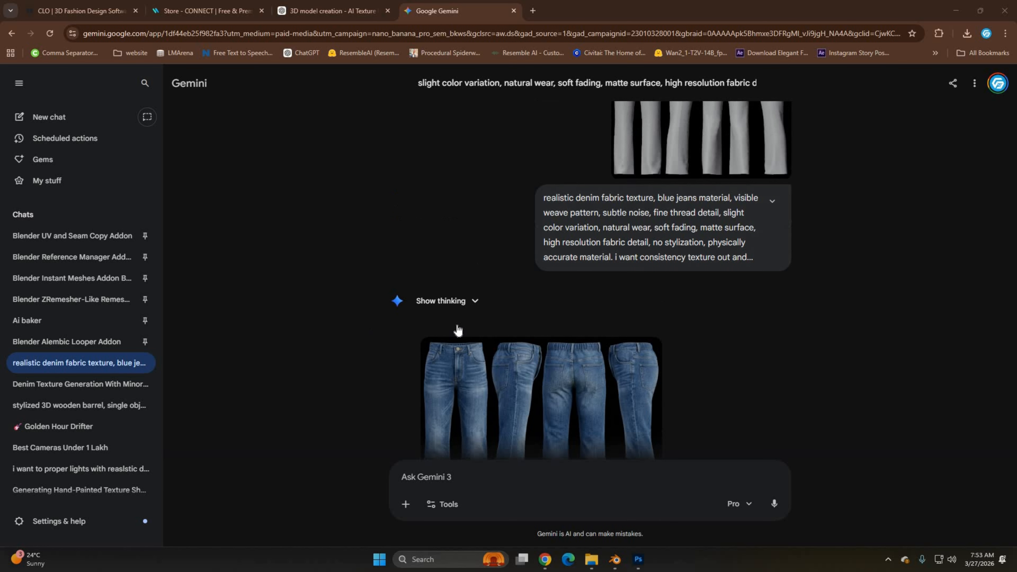
Step: Inspect the generated four-view denim jeans image at full size and return to the Gemini chat
{"action": "scroll", "coordinate": [458, 330], "scroll_direction": "down", "scroll_amount": 3}
{"action": "left_click", "coordinate": [488, 295]}
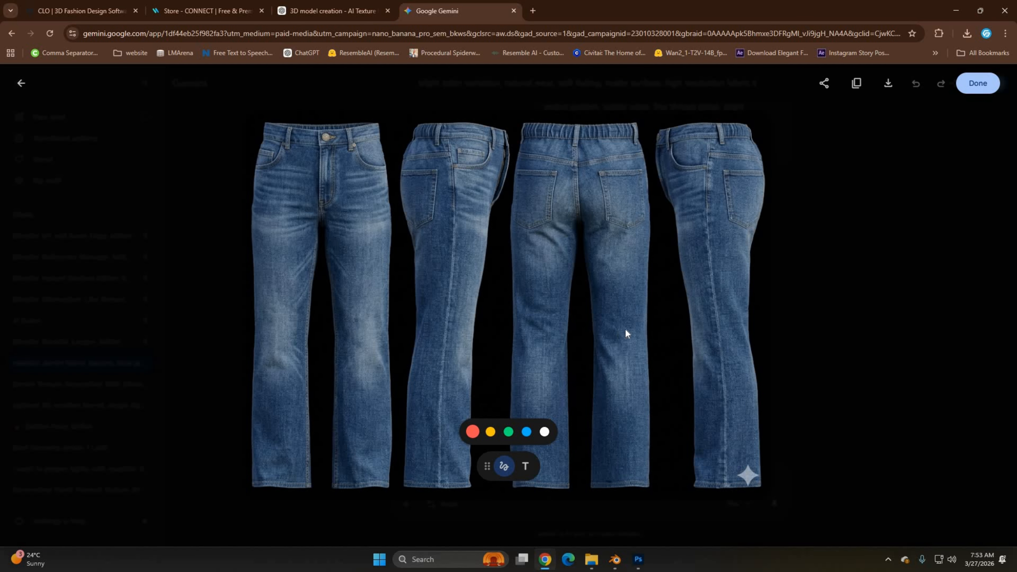
{"action": "key", "text": "Escape"}
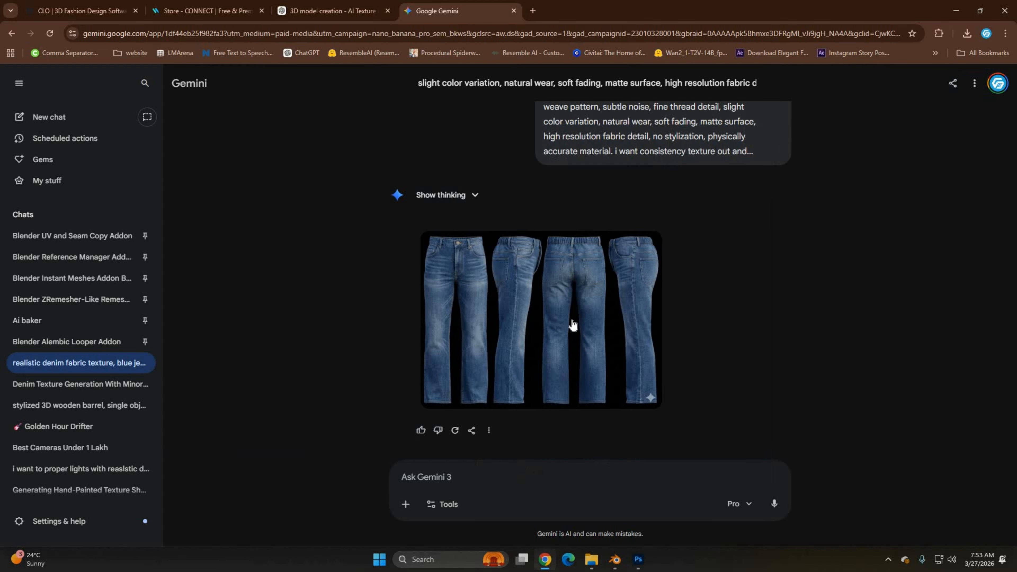
{"action": "left_click", "coordinate": [571, 274]}
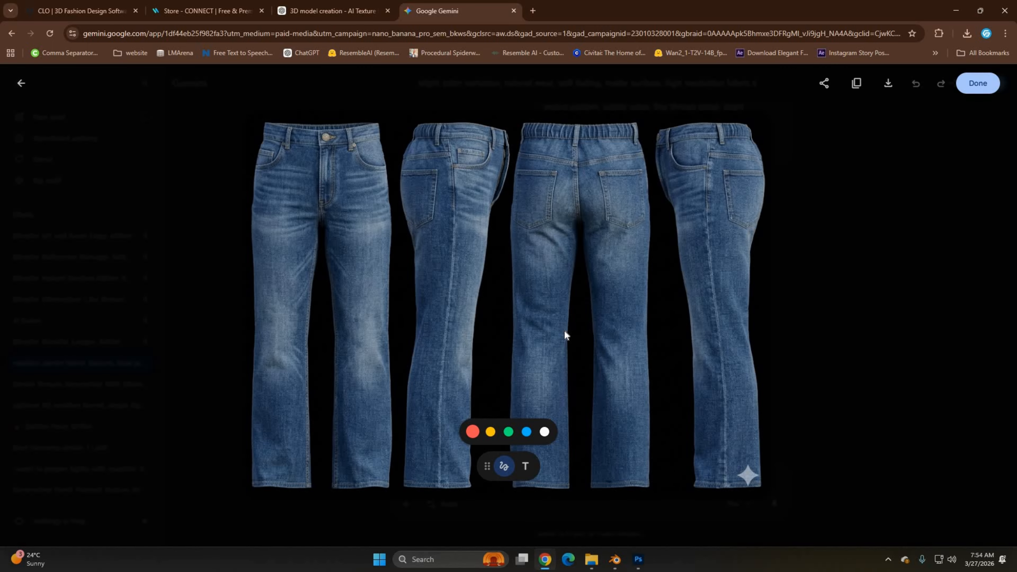
{"action": "key", "text": "Escape"}
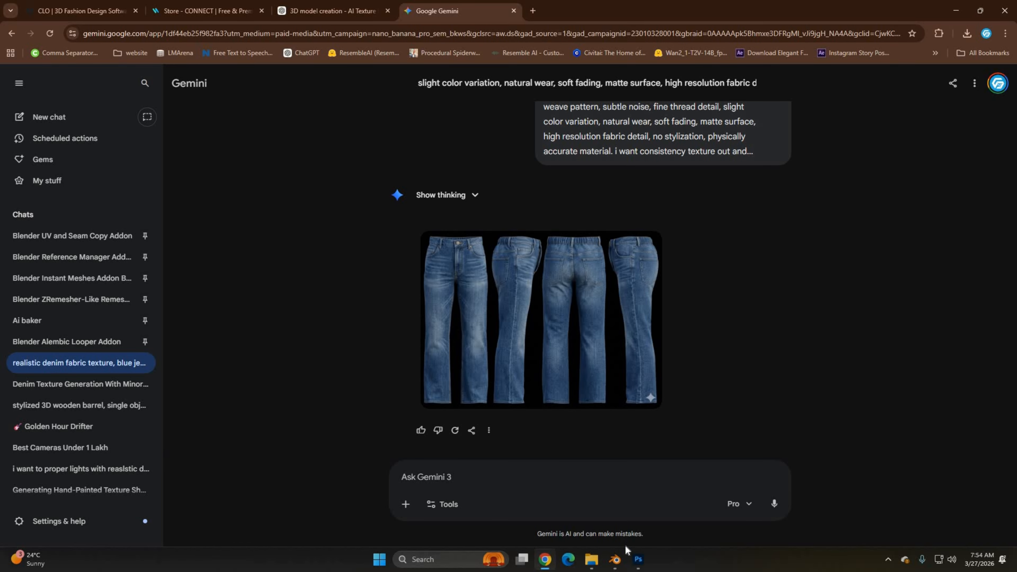
Step: Switch to Photoshop and compare the four denim layers with the grey render layers by toggling their visibility
{"action": "left_click", "coordinate": [638, 560]}
{"action": "scroll", "coordinate": [320, 327], "scroll_direction": "down", "scroll_amount": 2, "text": "alt"}
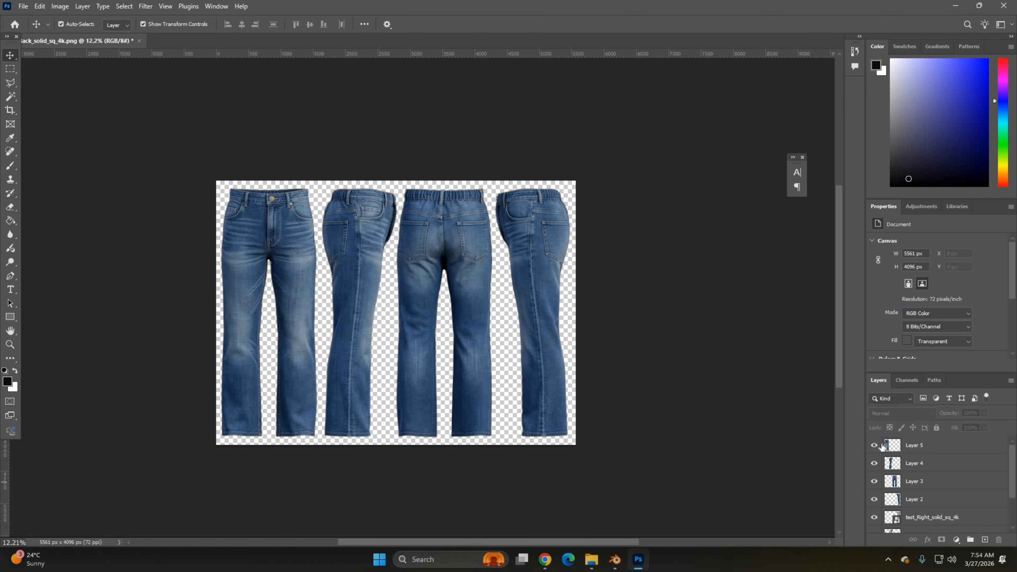
{"action": "scroll", "coordinate": [368, 323], "scroll_direction": "up", "scroll_amount": 2, "text": "alt"}
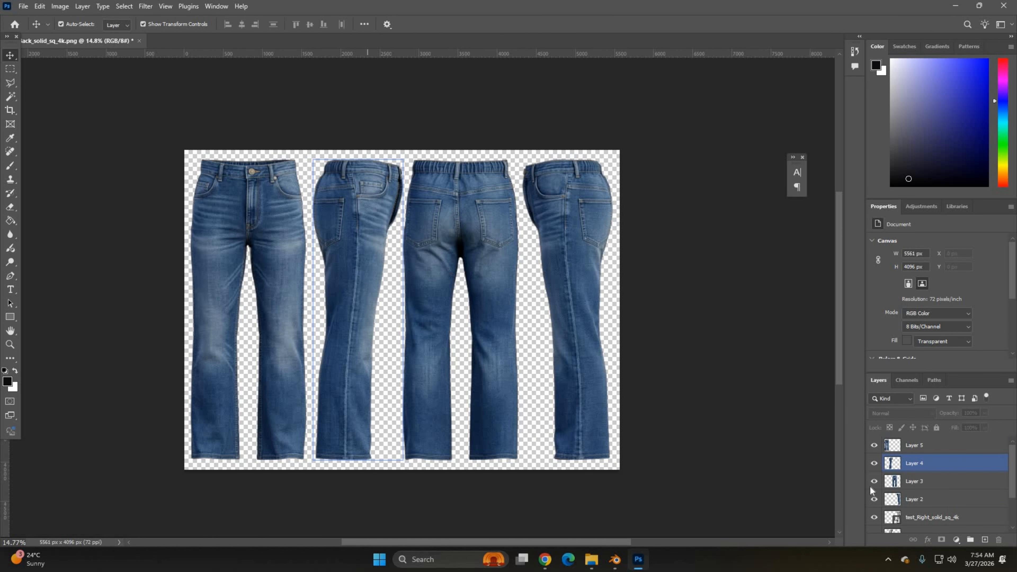
{"action": "left_click", "coordinate": [881, 443]}
{"action": "scroll", "coordinate": [889, 517], "scroll_direction": "down", "scroll_amount": 3}
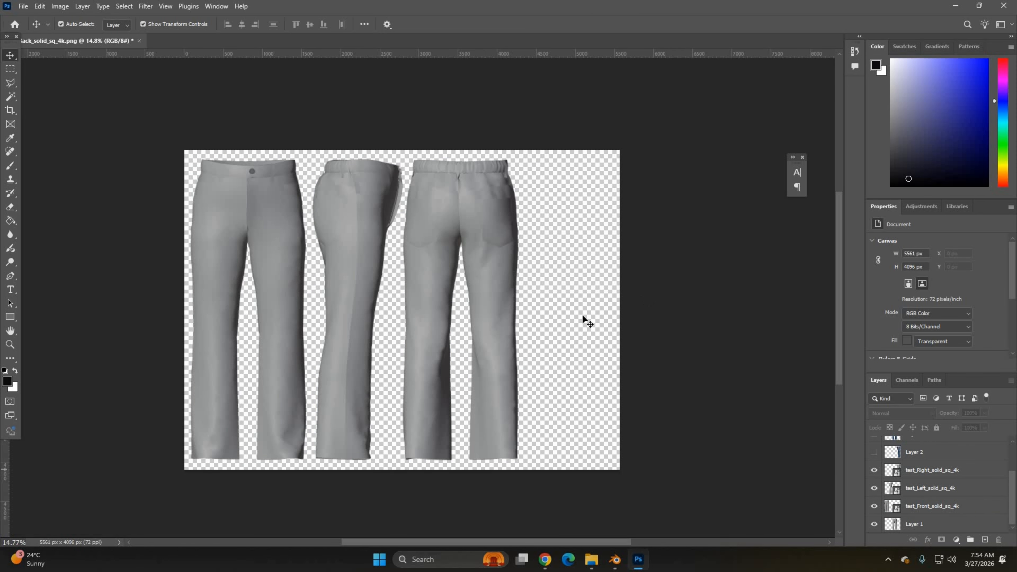
{"action": "left_click", "coordinate": [874, 471]}
{"action": "scroll", "coordinate": [874, 444], "scroll_direction": "up", "scroll_amount": 2}
{"action": "left_click_drag", "start_coordinate": [874, 488], "coordinate": [875, 440]}
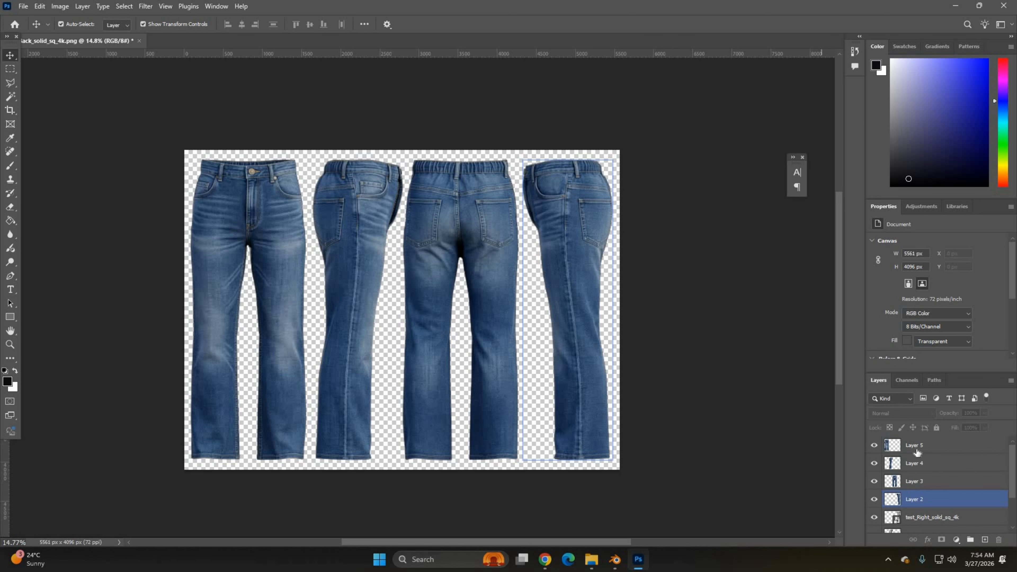
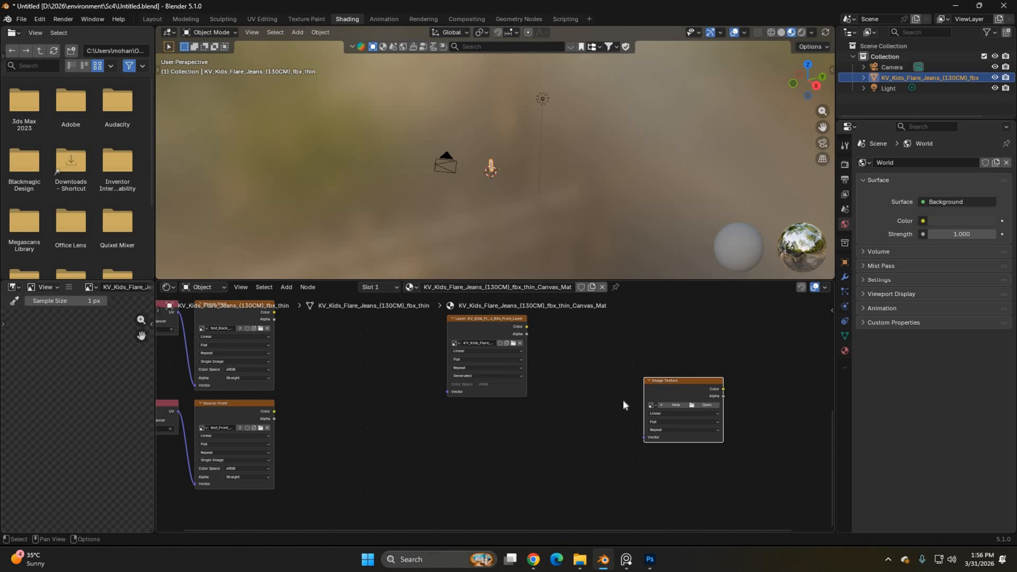
Step: Delete the empty Image Texture node and move the front layer texture node up beside the Final Bake/Paint Texture node
{"action": "key", "text": "Delete"}
{"action": "scroll", "coordinate": [567, 404], "scroll_direction": "up", "scroll_amount": 2}
{"action": "scroll", "coordinate": [567, 411], "scroll_direction": "up", "scroll_amount": 4}
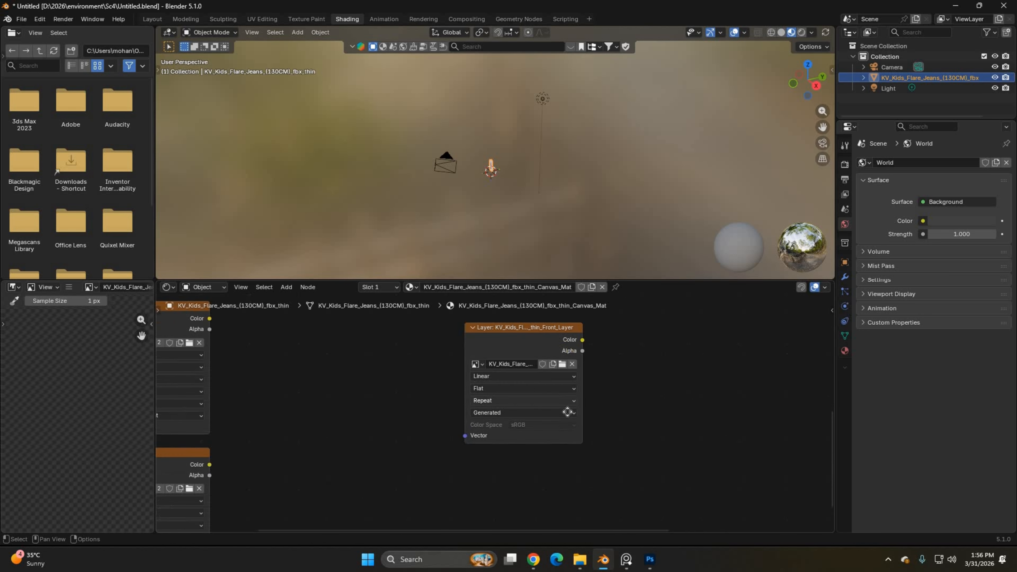
{"action": "middle_click_drag", "start_coordinate": [523, 365], "coordinate": [504, 467]}
{"action": "scroll", "coordinate": [523, 387], "scroll_direction": "down", "scroll_amount": 4}
{"action": "left_click_drag", "start_coordinate": [521, 498], "coordinate": [509, 420]}
{"action": "scroll", "coordinate": [596, 462], "scroll_direction": "down", "scroll_amount": 3}
{"action": "middle_click_drag", "start_coordinate": [583, 306], "coordinate": [570, 476]}
{"action": "left_click_drag", "start_coordinate": [494, 526], "coordinate": [507, 418]}
{"action": "scroll", "coordinate": [508, 416], "scroll_direction": "up", "scroll_amount": 2}
Step: Connect the front layer texture node to the material output to preview it on the jeans
{"action": "left_click", "coordinate": [534, 419], "text": "ctrl+shift"}
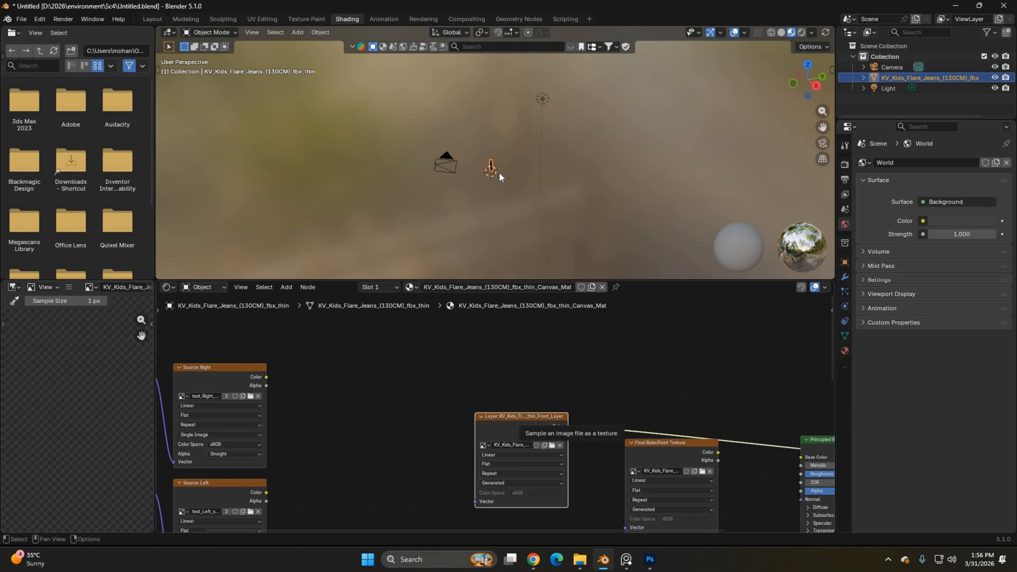
{"action": "scroll", "coordinate": [499, 174], "scroll_direction": "up", "scroll_amount": 10}
{"action": "middle_click_drag", "start_coordinate": [509, 221], "coordinate": [548, 163], "text": "shift"}
{"action": "middle_click_drag", "start_coordinate": [569, 418], "coordinate": [471, 413]}
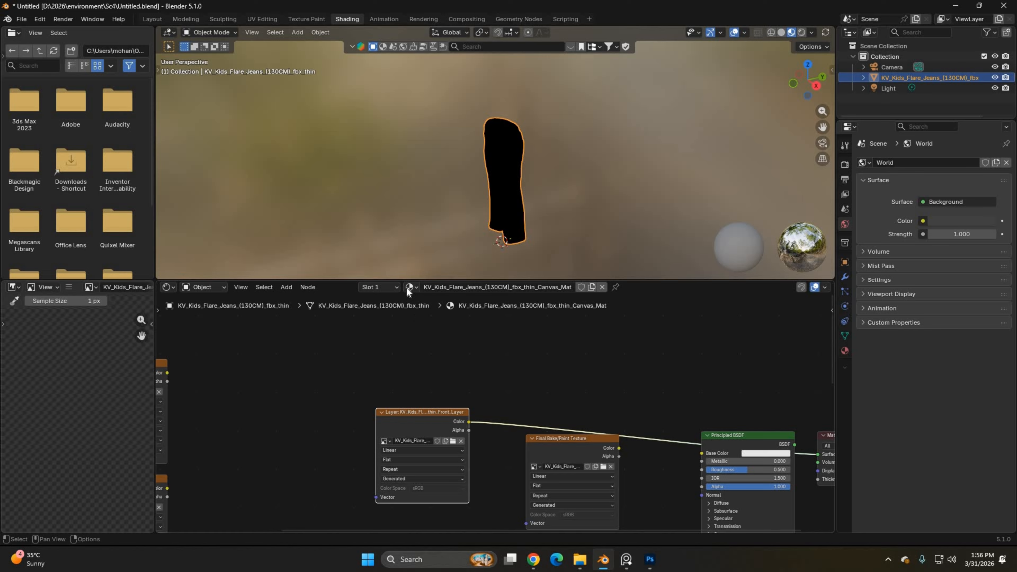
Step: Switch to the Texture Paint workspace and make UVMap the active UV map of the jeans mesh
{"action": "left_click", "coordinate": [307, 18]}
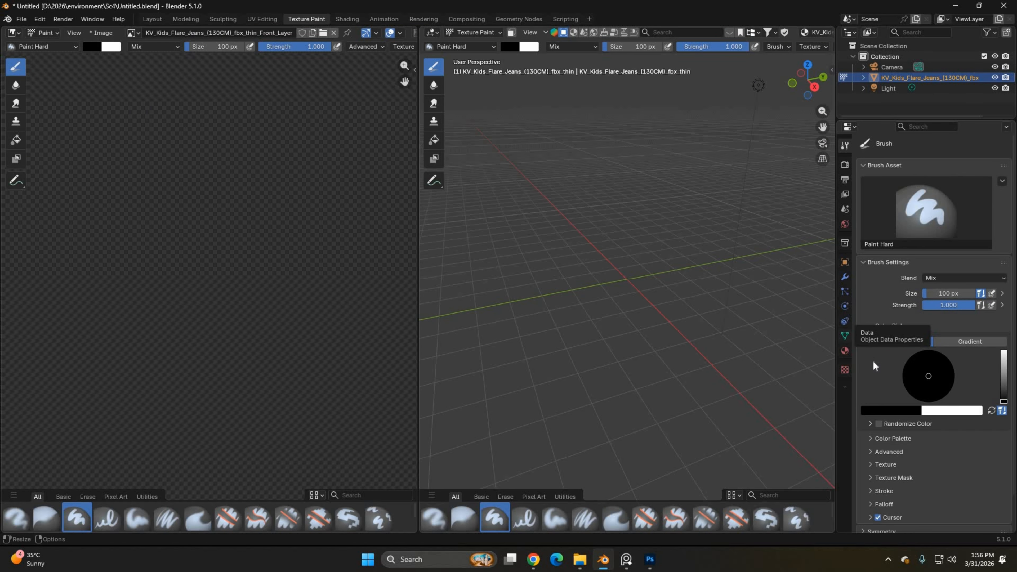
{"action": "left_click", "coordinate": [845, 336]}
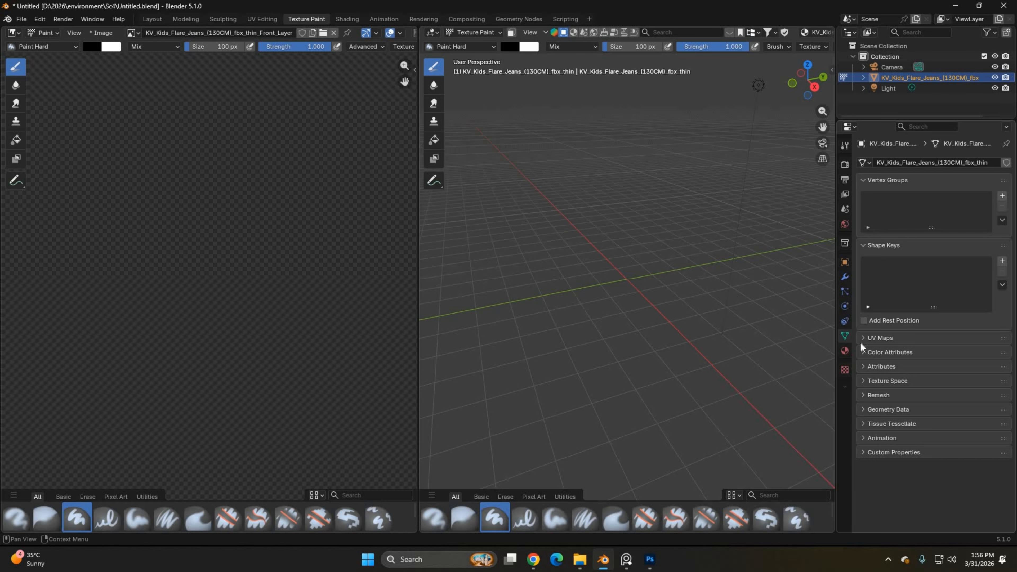
{"action": "left_click", "coordinate": [881, 338]}
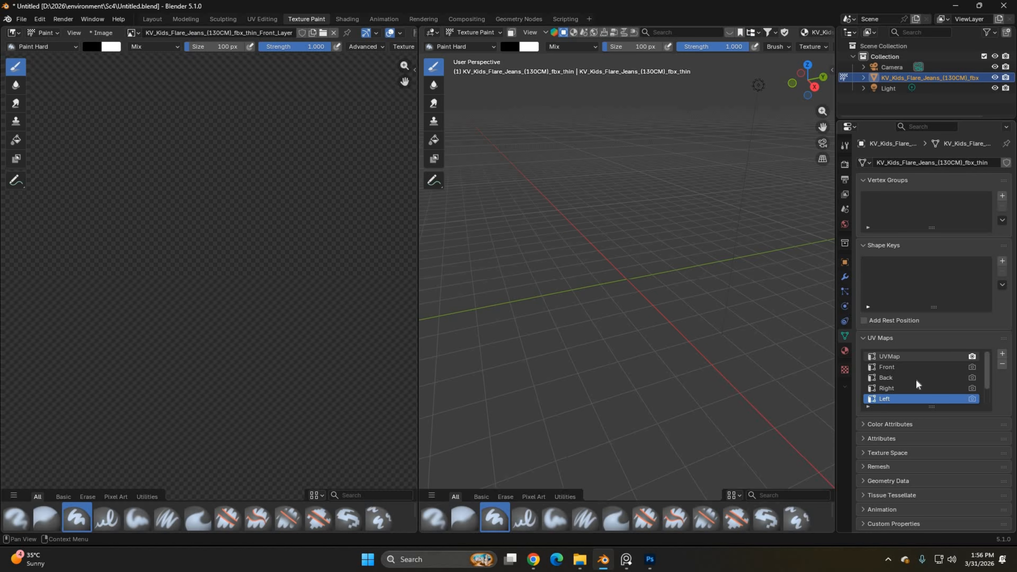
{"action": "left_click", "coordinate": [887, 356]}
{"action": "scroll", "coordinate": [904, 383], "scroll_direction": "down", "scroll_amount": 2}
{"action": "scroll", "coordinate": [905, 366], "scroll_direction": "up", "scroll_amount": 2}
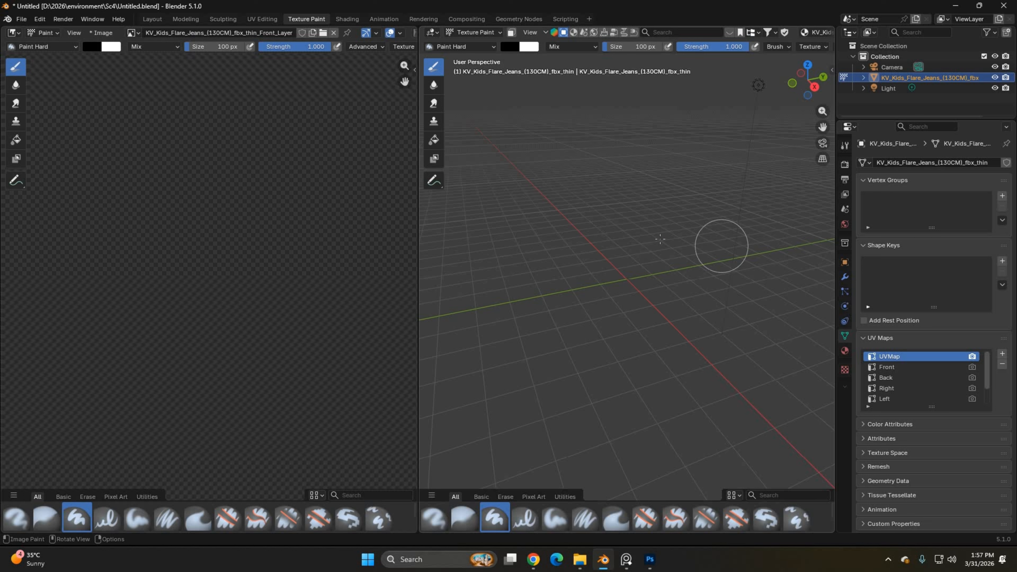
Step: Set the paint viewport to Material Preview shading and frame the jeans from the front
{"action": "key", "text": "z"}
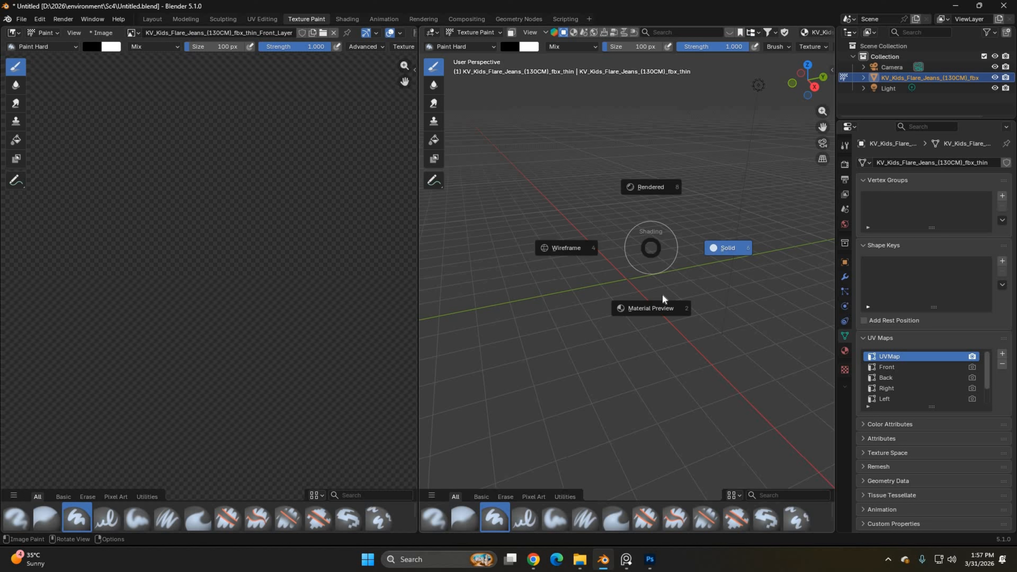
{"action": "left_click", "coordinate": [637, 308]}
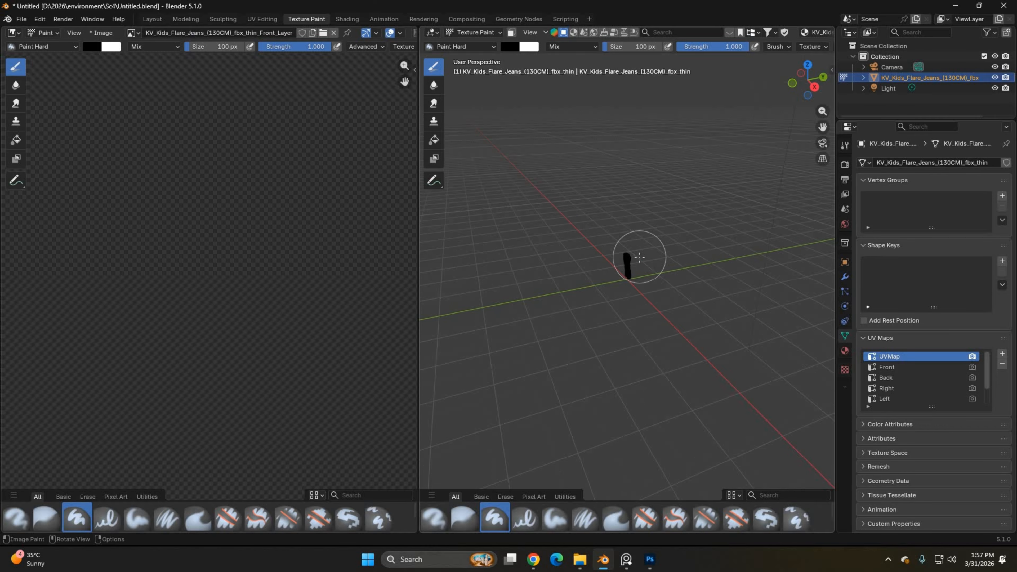
{"action": "scroll", "coordinate": [641, 259], "scroll_direction": "up", "scroll_amount": 7}
{"action": "middle_click_drag", "start_coordinate": [642, 256], "coordinate": [731, 282], "text": "shift"}
{"action": "scroll", "coordinate": [692, 275], "scroll_direction": "up", "scroll_amount": 3}
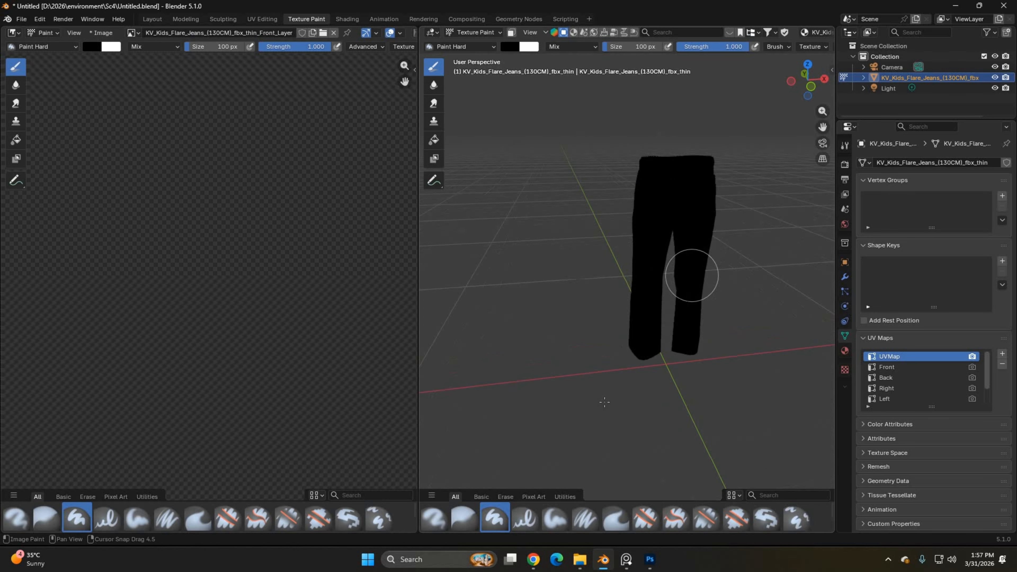
{"action": "middle_click_drag", "start_coordinate": [628, 340], "coordinate": [620, 312], "text": "shift"}
{"action": "scroll", "coordinate": [660, 305], "scroll_direction": "up", "scroll_amount": 2}
{"action": "middle_click_drag", "start_coordinate": [642, 184], "coordinate": [645, 272]}
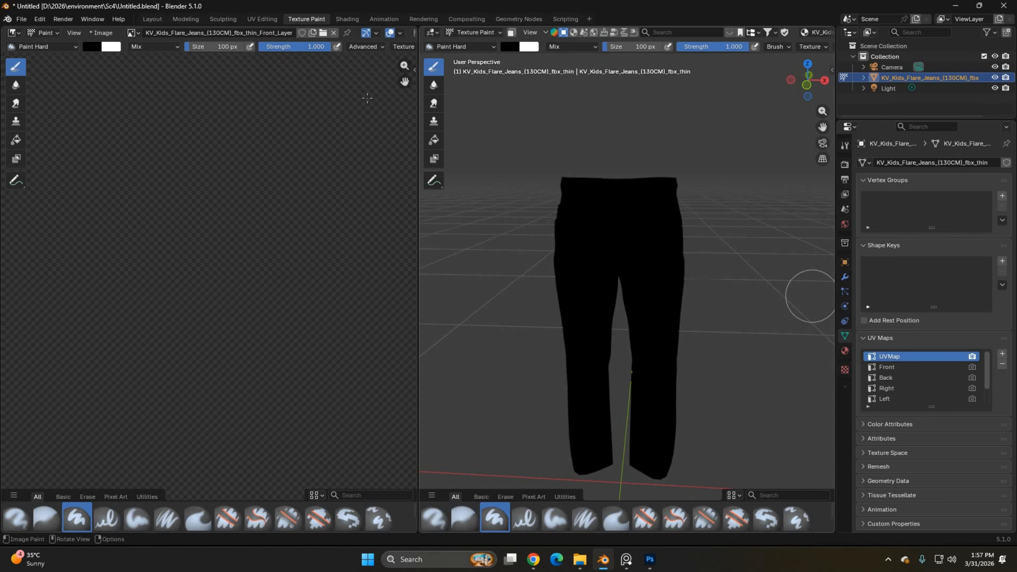
Step: Activate the Clone brush and enable Clone from Paint Slot in its brush settings
{"action": "left_click", "coordinate": [442, 128]}
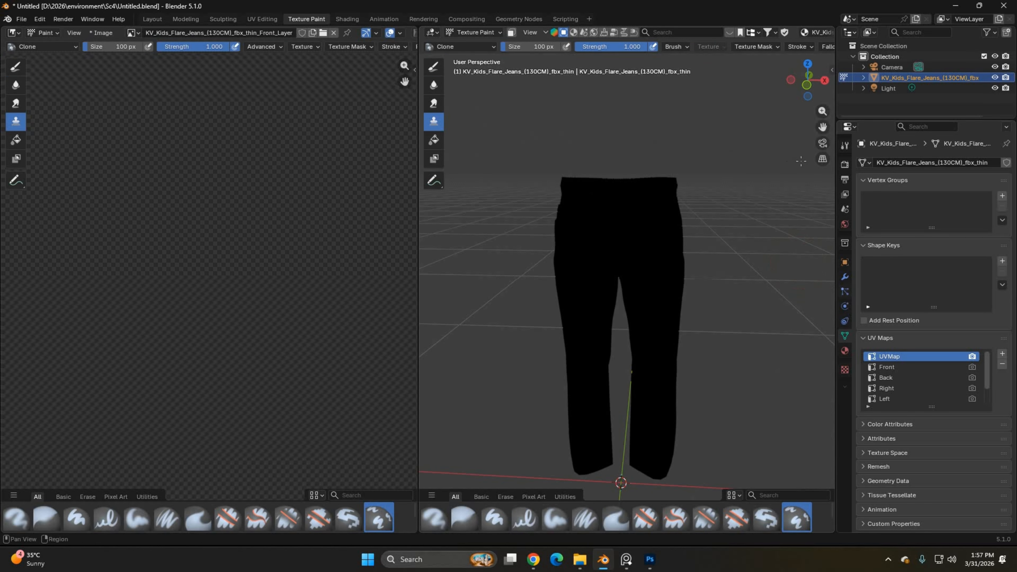
{"action": "left_click", "coordinate": [845, 147]}
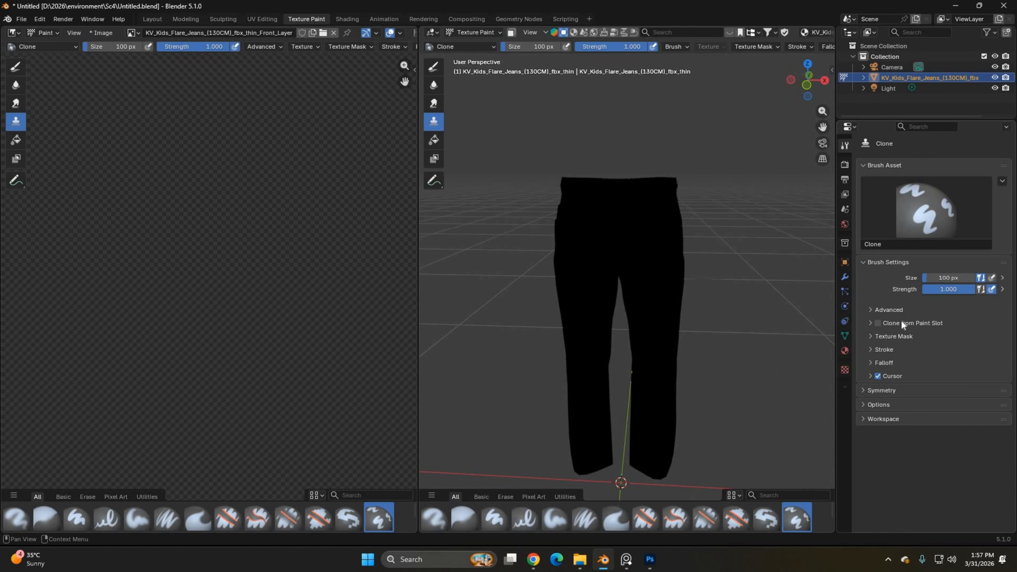
{"action": "left_click", "coordinate": [875, 323]}
{"action": "left_click", "coordinate": [871, 323]}
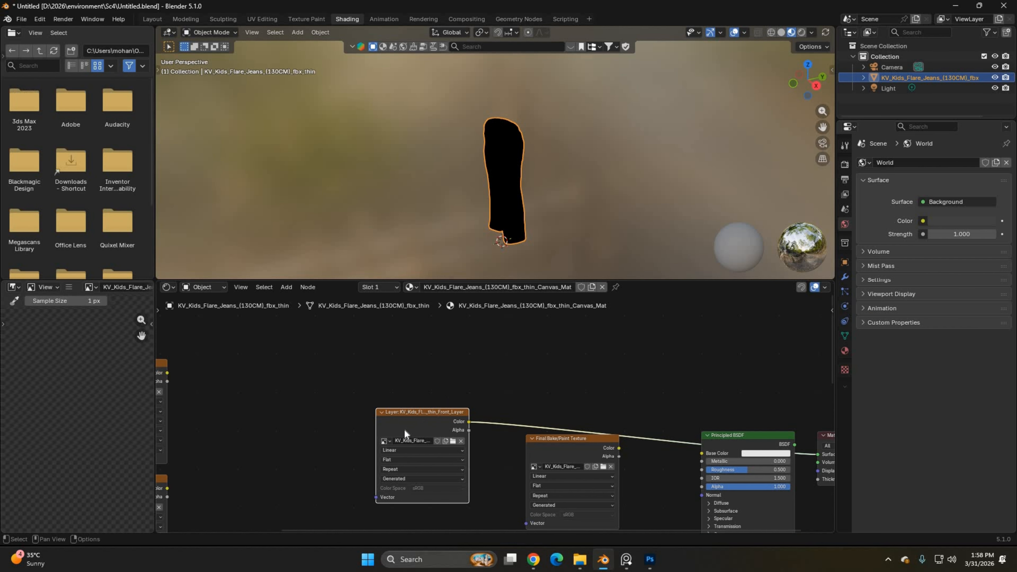
Step: Review the four source texture nodes with their UV Map nodes in the Shading workspace and return to Texture Paint
{"action": "scroll", "coordinate": [404, 430], "scroll_direction": "down", "scroll_amount": 11}
{"action": "middle_click_drag", "start_coordinate": [319, 385], "coordinate": [337, 359]}
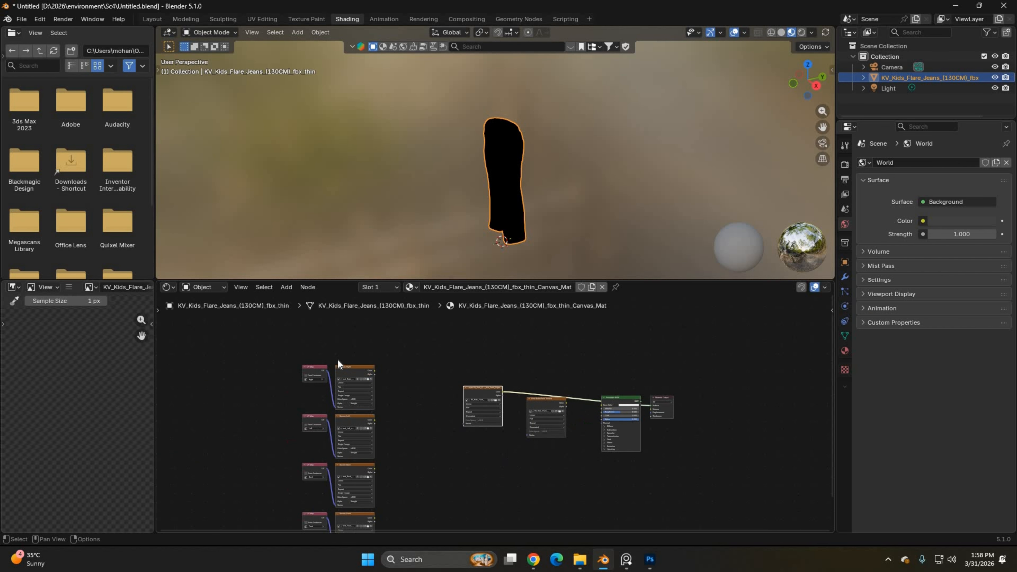
{"action": "scroll", "coordinate": [337, 359], "scroll_direction": "down", "scroll_amount": 5}
{"action": "left_click_drag", "start_coordinate": [327, 345], "coordinate": [455, 534]}
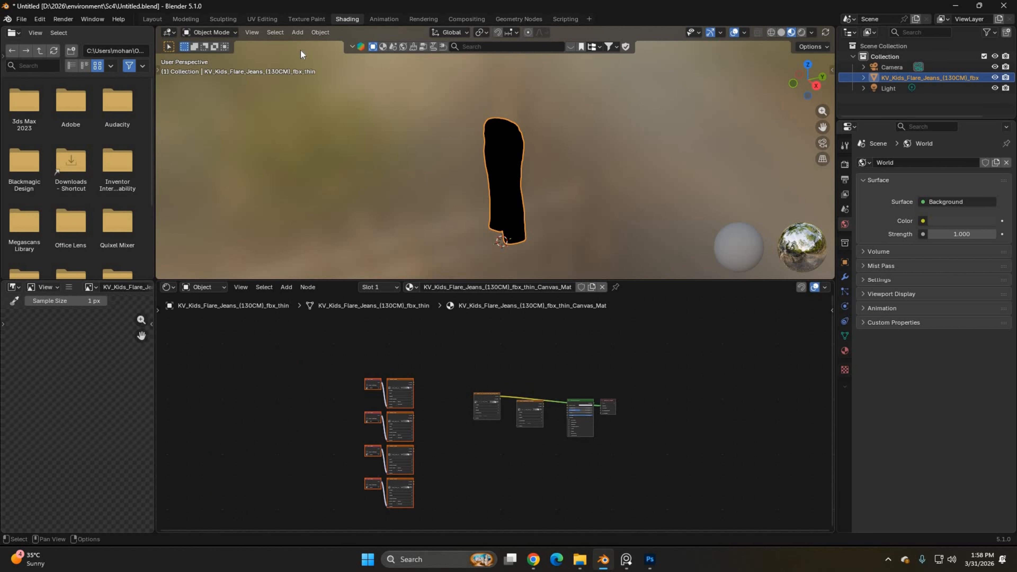
{"action": "left_click", "coordinate": [271, 16]}
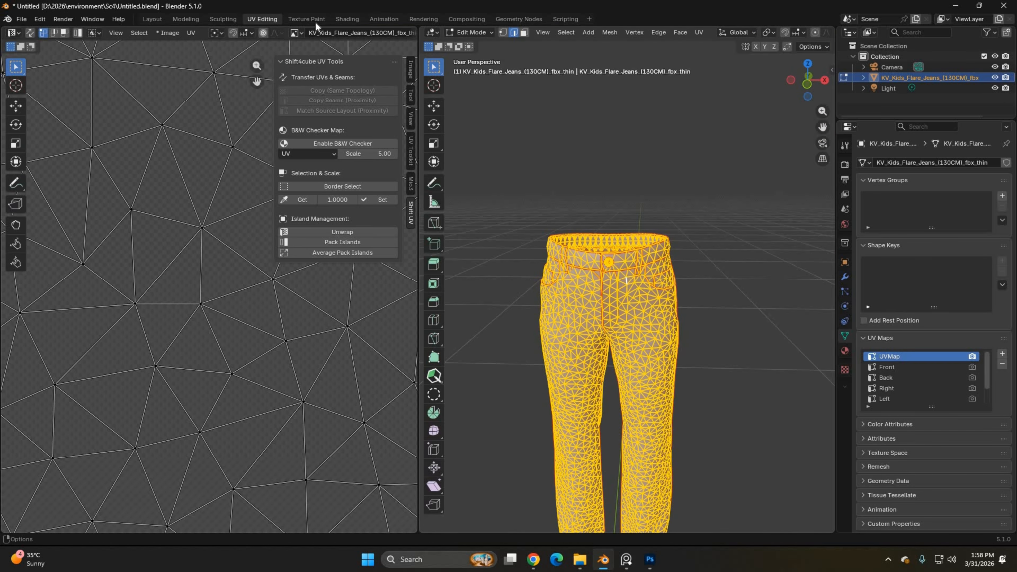
{"action": "key", "text": "ctrl+Page_Down"}
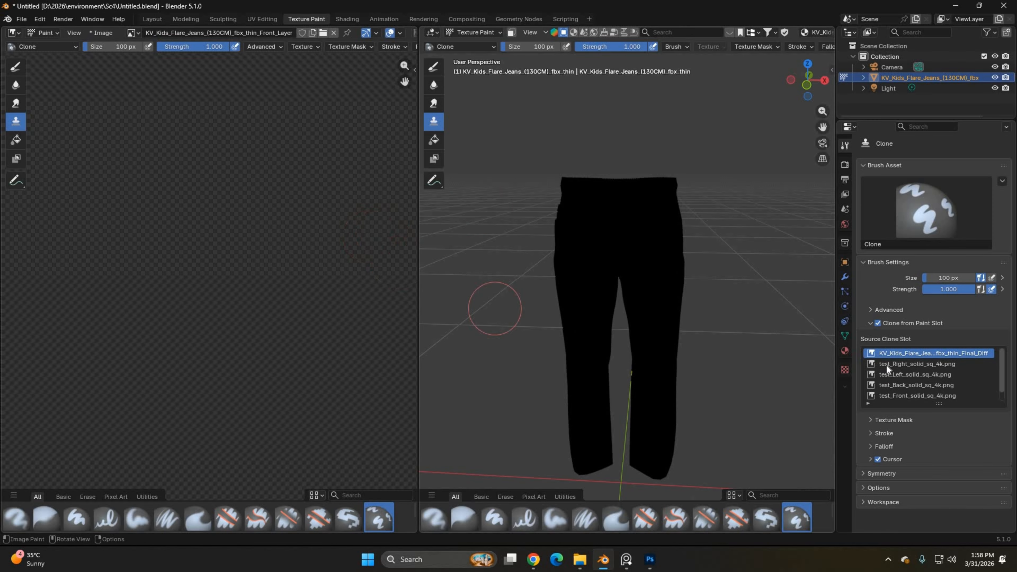
Step: Choose test_Front_solid_sq_4k.png as the source clone slot and start cloning denim onto the jeans in front orthographic view
{"action": "left_click", "coordinate": [917, 395]}
{"action": "key", "text": "KP_1"}
{"action": "scroll", "coordinate": [615, 308], "scroll_direction": "up", "scroll_amount": 5}
{"action": "mouse_move", "coordinate": [520, 141]}
{"action": "left_mouse_down"}
{"action": "mouse_move", "coordinate": [647, 239]}
{"action": "mouse_move", "coordinate": [619, 160]}
{"action": "mouse_move", "coordinate": [601, 237]}
{"action": "left_mouse_up"}
{"action": "scroll", "coordinate": [626, 250], "scroll_direction": "up", "scroll_amount": 3}
{"action": "mouse_move", "coordinate": [641, 208]}
{"action": "left_mouse_down"}
{"action": "mouse_move", "coordinate": [643, 318]}
{"action": "mouse_move", "coordinate": [640, 281]}
{"action": "left_mouse_up"}
{"action": "scroll", "coordinate": [640, 281], "scroll_direction": "down", "scroll_amount": 1}
Step: Set the clone brush size to 30 px and paint denim over the fly and upper inner thigh
{"action": "key", "text": "f"}
{"action": "left_click", "coordinate": [666, 208]}
{"action": "key", "text": "f"}
{"action": "left_click", "coordinate": [665, 152]}
{"action": "mouse_move", "coordinate": [665, 208]}
{"action": "left_mouse_down"}
{"action": "mouse_move", "coordinate": [657, 152]}
{"action": "mouse_move", "coordinate": [697, 302]}
{"action": "mouse_move", "coordinate": [674, 237]}
{"action": "mouse_move", "coordinate": [693, 358]}
{"action": "mouse_move", "coordinate": [712, 368]}
{"action": "left_mouse_up"}
{"action": "scroll", "coordinate": [713, 369], "scroll_direction": "down", "scroll_amount": 1}
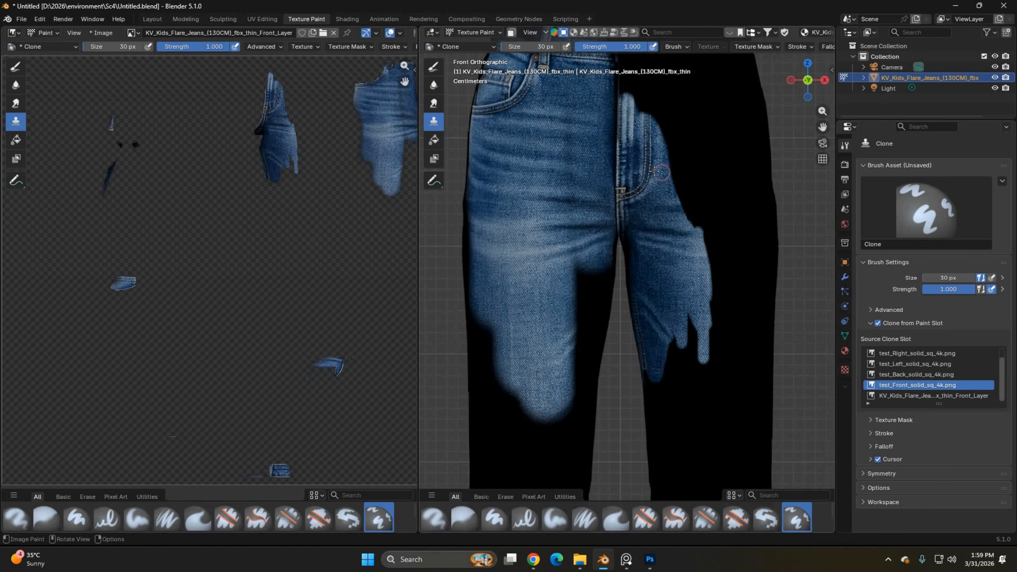
Step: Clone the front denim image over the waistband, button and belt loop areas up to the top edge
{"action": "middle_click_drag", "start_coordinate": [637, 132], "coordinate": [625, 304], "text": "shift"}
{"action": "scroll", "coordinate": [624, 305], "scroll_direction": "up", "scroll_amount": 3}
{"action": "mouse_move", "coordinate": [621, 301]}
{"action": "left_mouse_down"}
{"action": "mouse_move", "coordinate": [635, 163]}
{"action": "mouse_move", "coordinate": [765, 166]}
{"action": "mouse_move", "coordinate": [606, 228]}
{"action": "mouse_move", "coordinate": [729, 299]}
{"action": "mouse_move", "coordinate": [685, 248]}
{"action": "left_mouse_up"}
{"action": "middle_click_drag", "start_coordinate": [686, 248], "coordinate": [603, 248], "text": "shift"}
{"action": "mouse_move", "coordinate": [708, 208]}
{"action": "left_mouse_down"}
{"action": "mouse_move", "coordinate": [740, 306]}
{"action": "mouse_move", "coordinate": [736, 168]}
{"action": "left_mouse_up"}
{"action": "middle_click_drag", "start_coordinate": [736, 161], "coordinate": [538, 217], "text": "shift"}
{"action": "left_click_drag", "start_coordinate": [521, 218], "coordinate": [557, 210]}
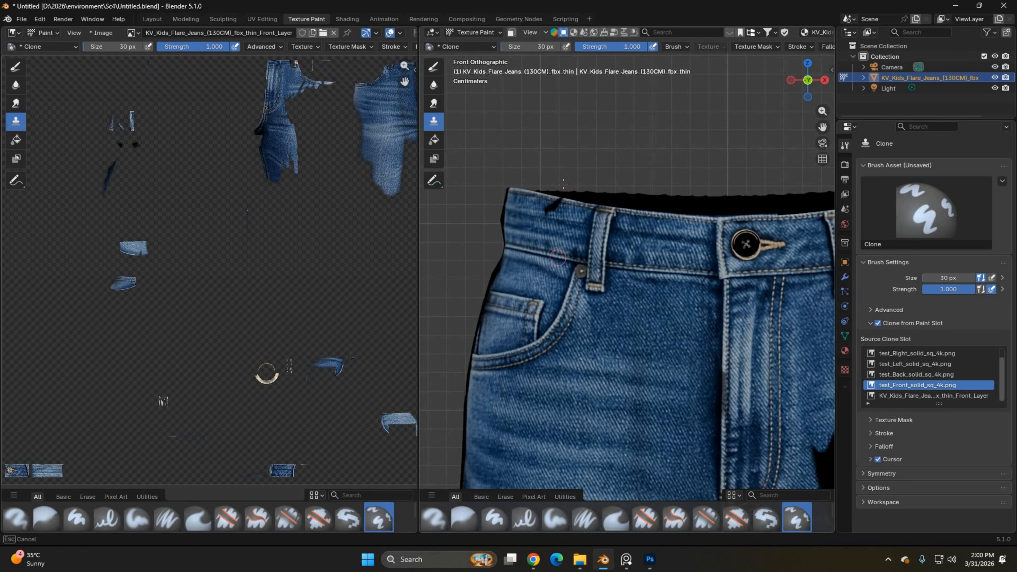
Step: Paint the cloned front denim over the remaining black areas of the thighs and lower legs
{"action": "scroll", "coordinate": [548, 278], "scroll_direction": "down", "scroll_amount": 2}
{"action": "middle_click_drag", "start_coordinate": [548, 277], "coordinate": [400, 156], "text": "shift"}
{"action": "mouse_move", "coordinate": [701, 216]}
{"action": "left_mouse_down"}
{"action": "mouse_move", "coordinate": [604, 281]}
{"action": "mouse_move", "coordinate": [664, 368]}
{"action": "mouse_move", "coordinate": [656, 450]}
{"action": "left_mouse_up"}
{"action": "middle_click_drag", "start_coordinate": [655, 451], "coordinate": [677, 221], "text": "shift"}
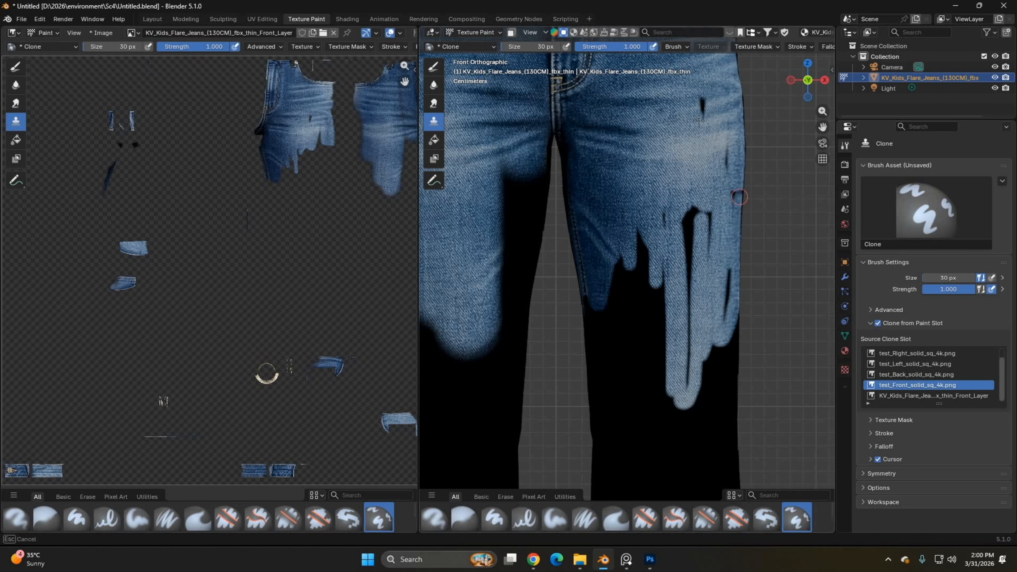
{"action": "left_click_drag", "start_coordinate": [736, 201], "coordinate": [611, 449]}
{"action": "scroll", "coordinate": [645, 357], "scroll_direction": "up", "scroll_amount": 2}
{"action": "mouse_move", "coordinate": [645, 356]}
{"action": "left_mouse_down"}
{"action": "mouse_move", "coordinate": [744, 241]}
{"action": "mouse_move", "coordinate": [728, 435]}
{"action": "left_mouse_up"}
{"action": "scroll", "coordinate": [678, 323], "scroll_direction": "down", "scroll_amount": 2}
{"action": "mouse_move", "coordinate": [678, 323]}
{"action": "left_mouse_down"}
{"action": "mouse_move", "coordinate": [612, 361]}
{"action": "mouse_move", "coordinate": [701, 281]}
{"action": "left_mouse_up"}
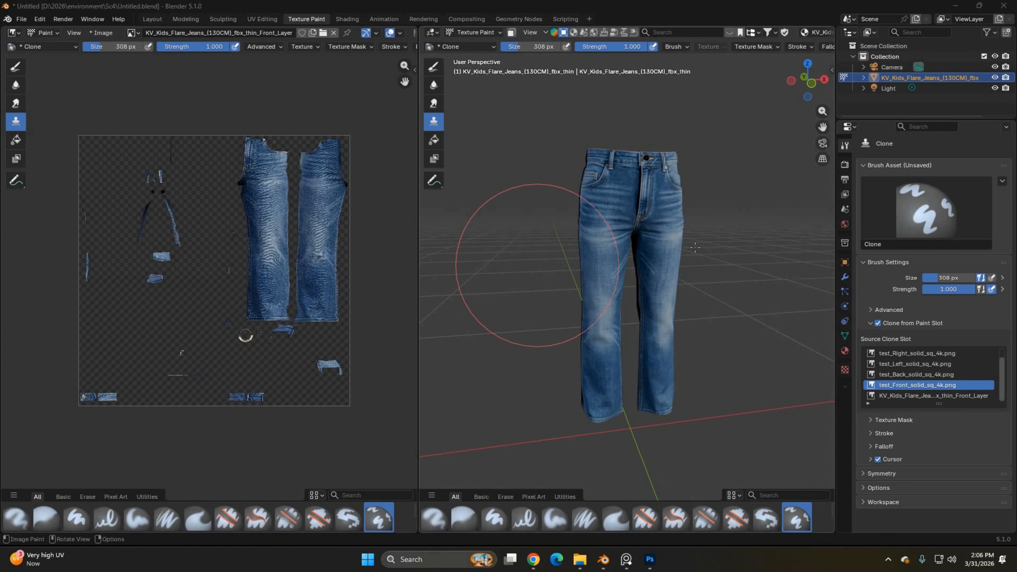
Step: Check the painted front, select the front layer texture node in the Shading workspace and open Save As for its image
{"action": "scroll", "coordinate": [666, 258], "scroll_direction": "up", "scroll_amount": 2}
{"action": "mouse_move", "coordinate": [682, 246]}
{"action": "middle_mouse_down"}
{"action": "mouse_move", "coordinate": [671, 247]}
{"action": "mouse_move", "coordinate": [692, 257]}
{"action": "mouse_move", "coordinate": [678, 258]}
{"action": "middle_mouse_up"}
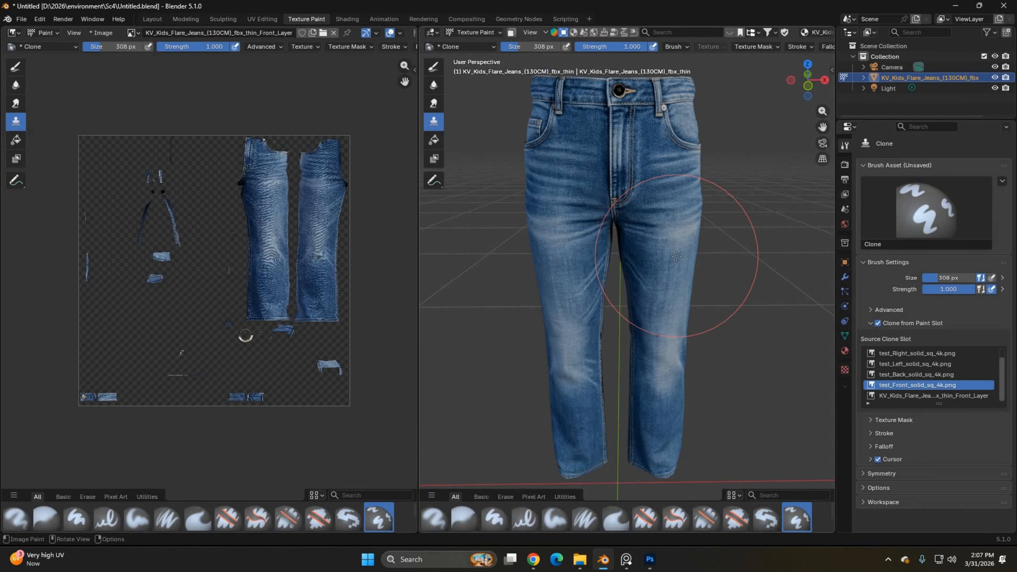
{"action": "left_click", "coordinate": [347, 20]}
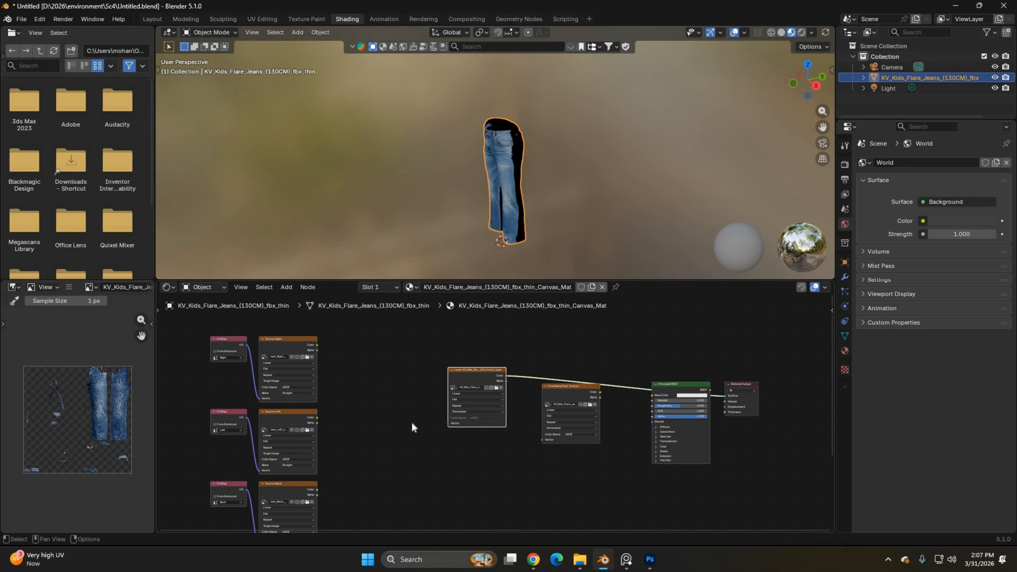
{"action": "scroll", "coordinate": [473, 361], "scroll_direction": "up", "scroll_amount": 2}
{"action": "scroll", "coordinate": [74, 415], "scroll_direction": "up", "scroll_amount": 1}
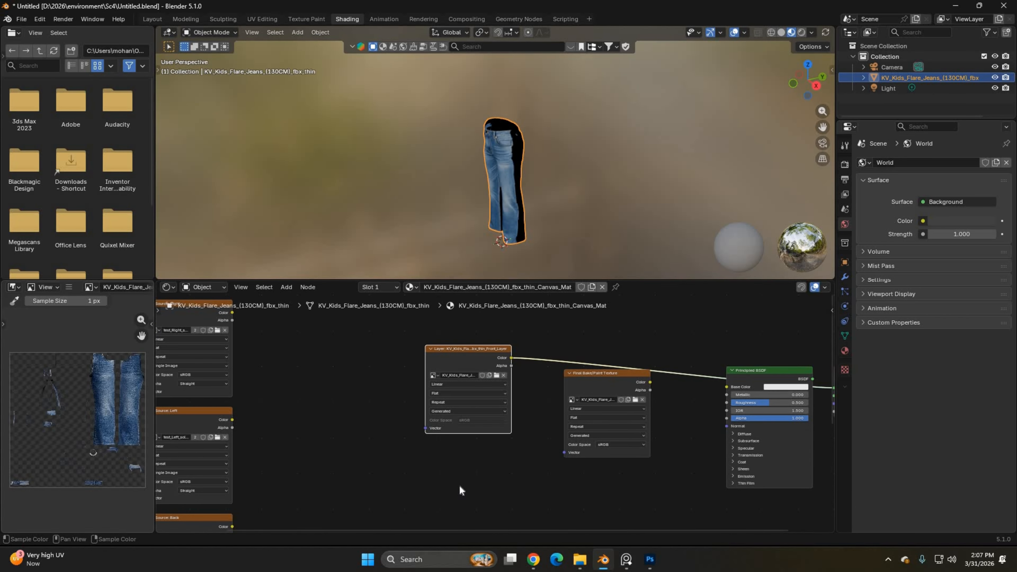
{"action": "left_click", "coordinate": [469, 363]}
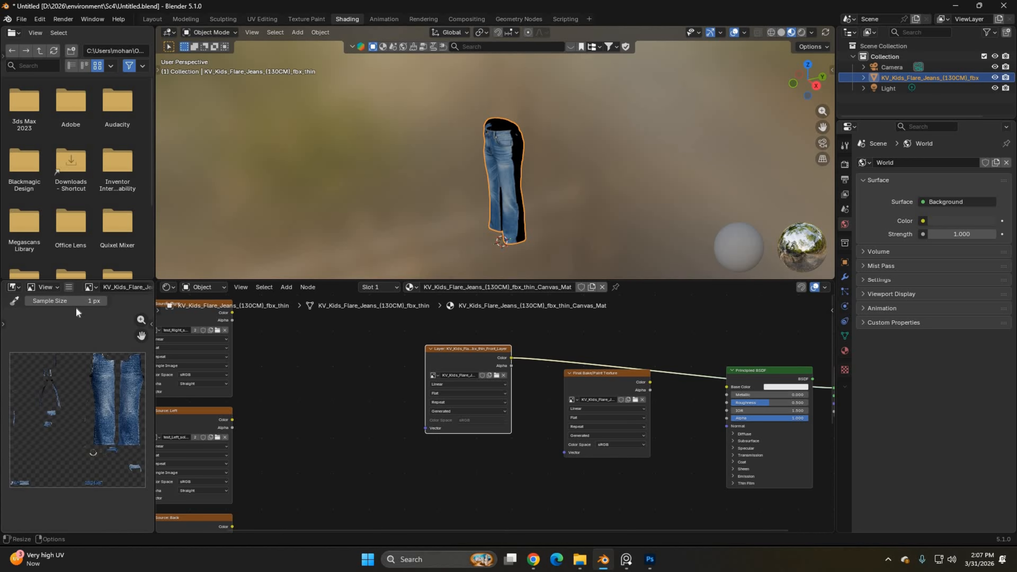
{"action": "left_click", "coordinate": [69, 287]}
{"action": "mouse_move", "coordinate": [100, 310]}
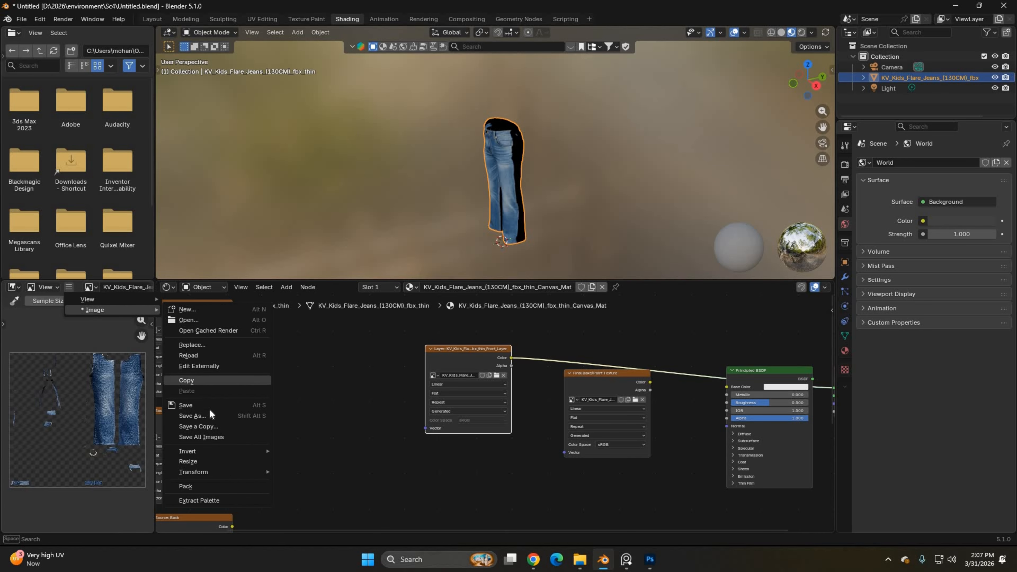
{"action": "left_click", "coordinate": [198, 418]}
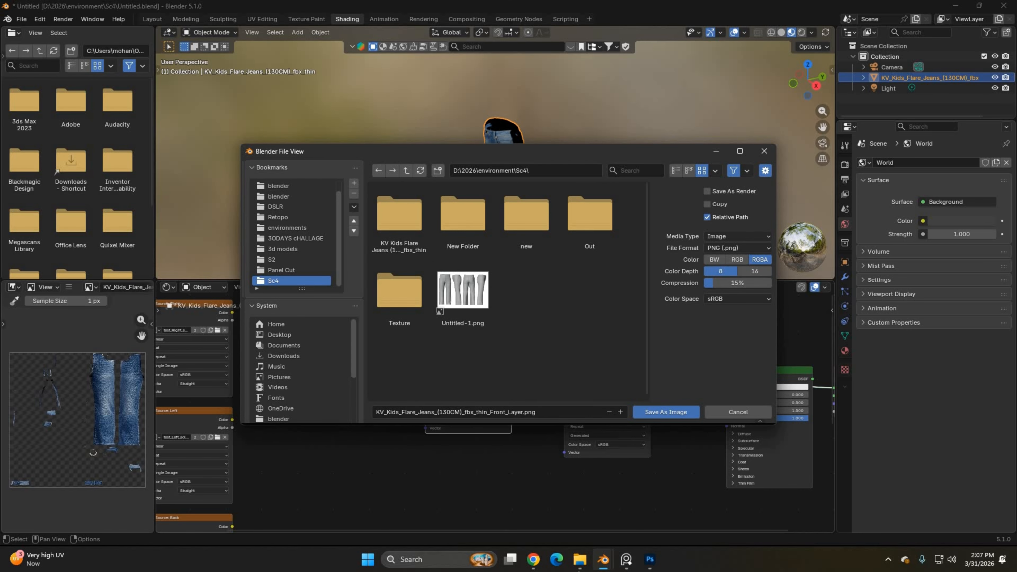
Step: Copy the texture folder's path from File Explorer and set it as the save location in Blender's file dialog
{"action": "mouse_move", "coordinate": [580, 559]}
{"action": "left_click", "coordinate": [543, 507]}
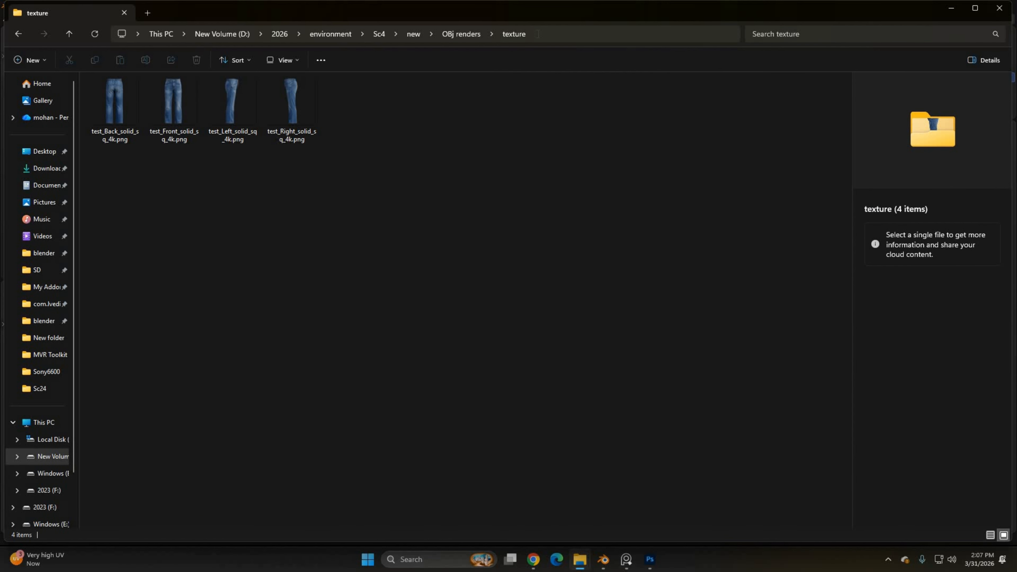
{"action": "key", "text": "ctrl+l"}
{"action": "key", "text": "ctrl+c"}
{"action": "left_click", "coordinate": [950, 9]}
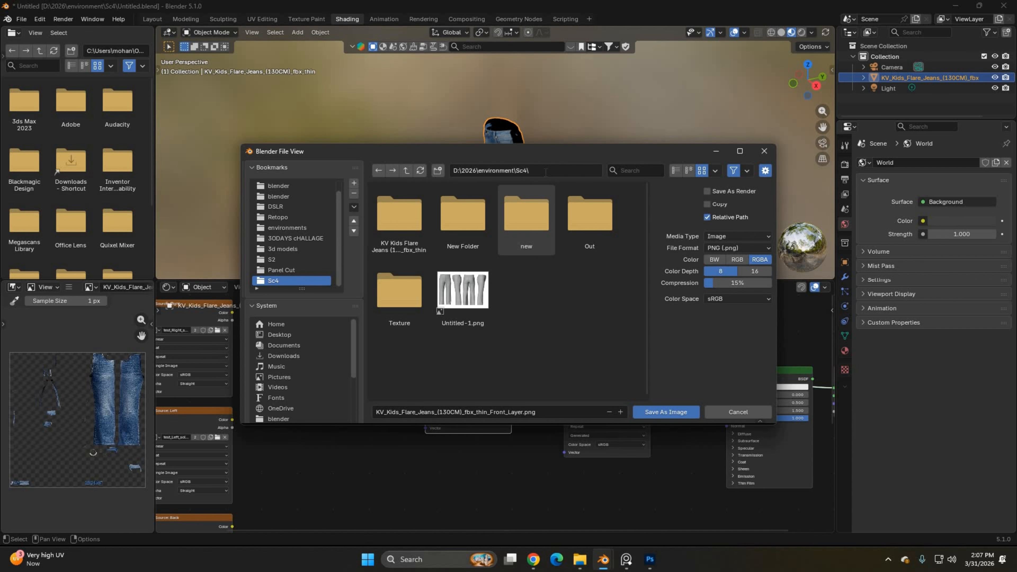
{"action": "left_click", "coordinate": [533, 170]}
{"action": "key", "text": "ctrl+v"}
{"action": "key", "text": "Return"}
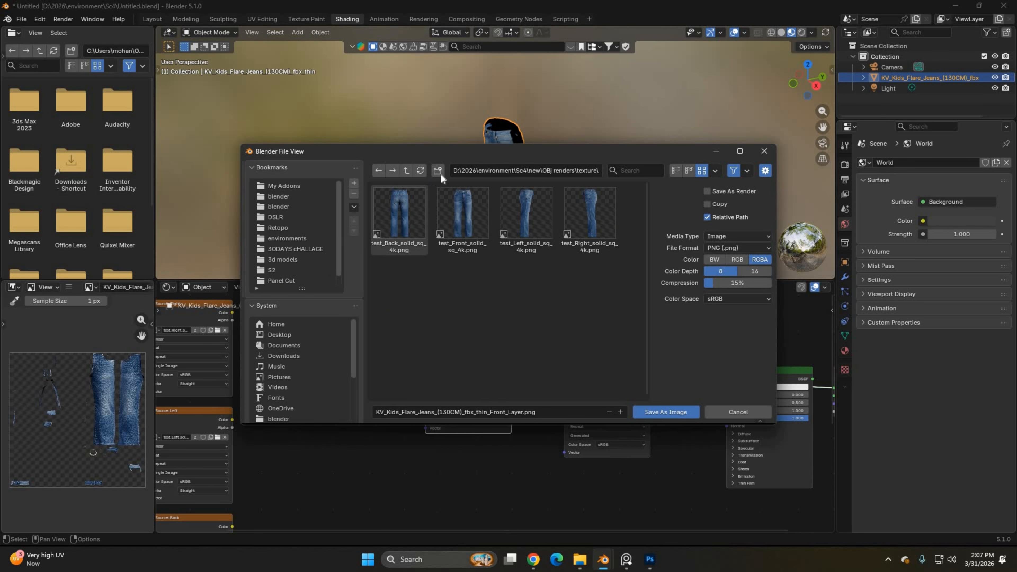
Step: Create a new folder named Layers inside the texture folder and open it
{"action": "left_click", "coordinate": [437, 170]}
{"action": "type", "text": "S"}
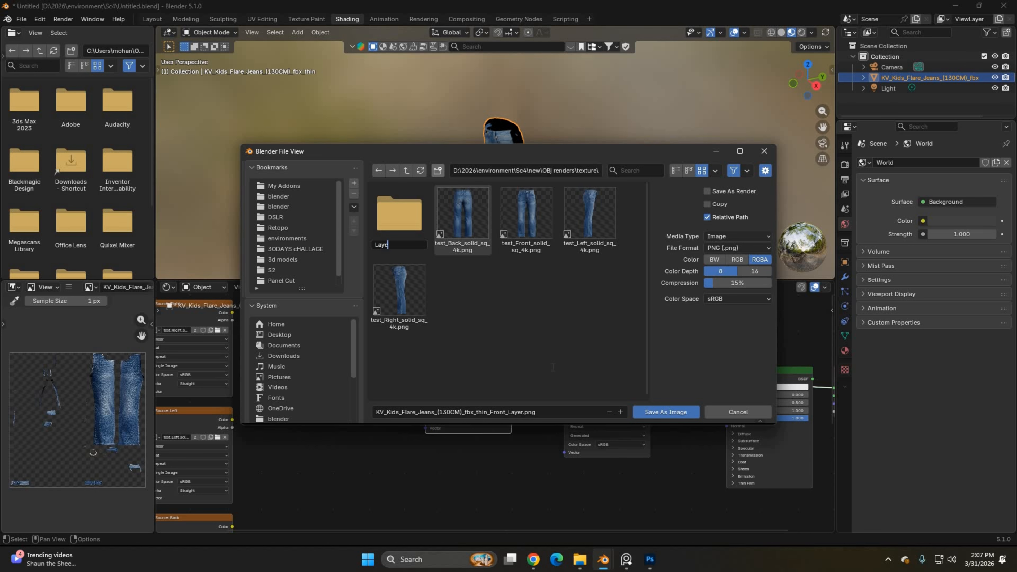
{"action": "key", "text": "Return"}
{"action": "double_click", "coordinate": [401, 216]}
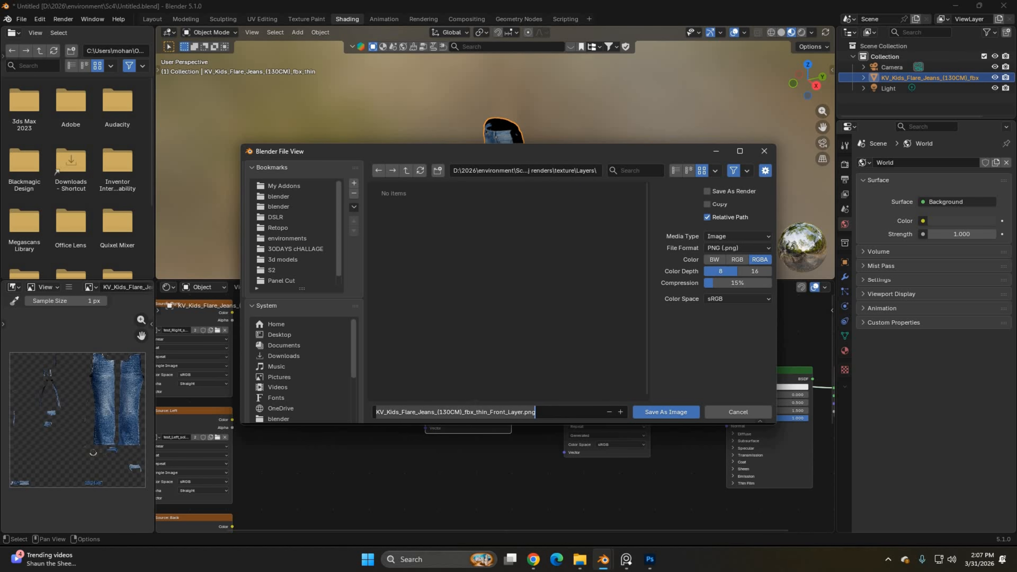
Step: Save the painted front layer image as a PNG named Front in the Layers folder
{"action": "key", "text": "ctrl+a"}
{"action": "type", "text": "F"}
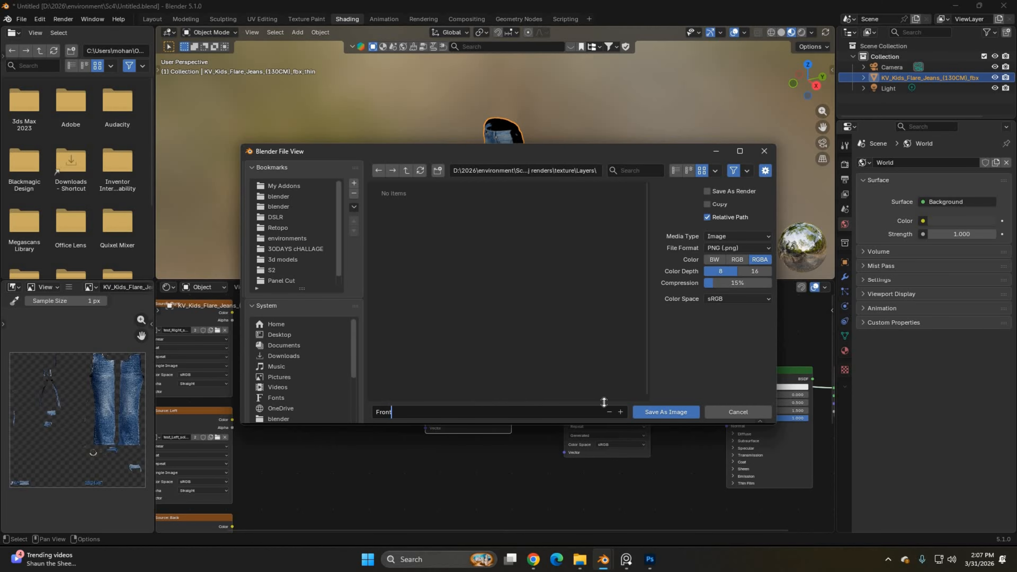
{"action": "left_click", "coordinate": [654, 412]}
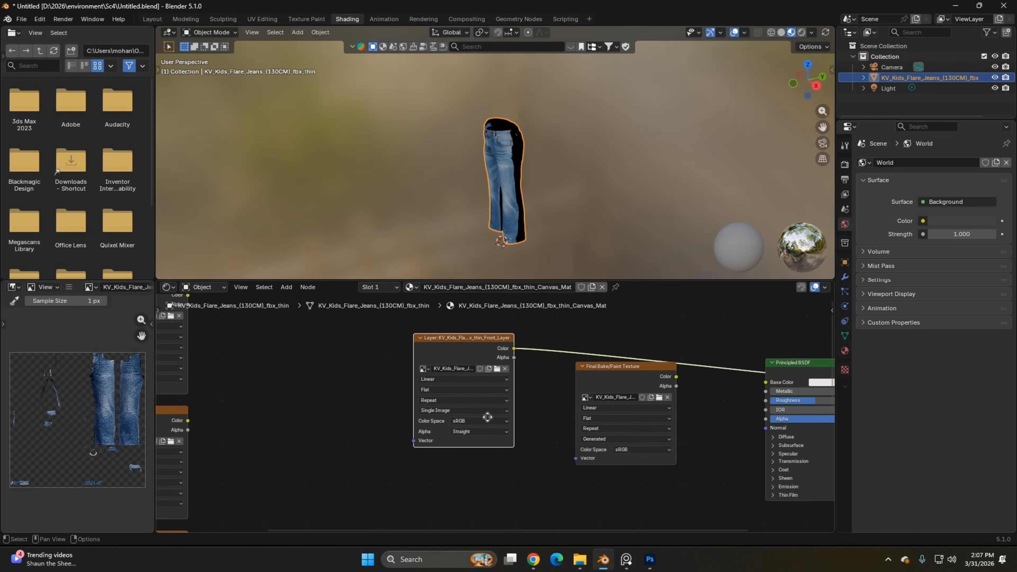
Step: Create a transparent 4K Square (4096 x 4096) layer texture for the back from the Layout workspace's Auto Texture Projection settings
{"action": "middle_click_drag", "start_coordinate": [251, 4], "coordinate": [302, 0]}
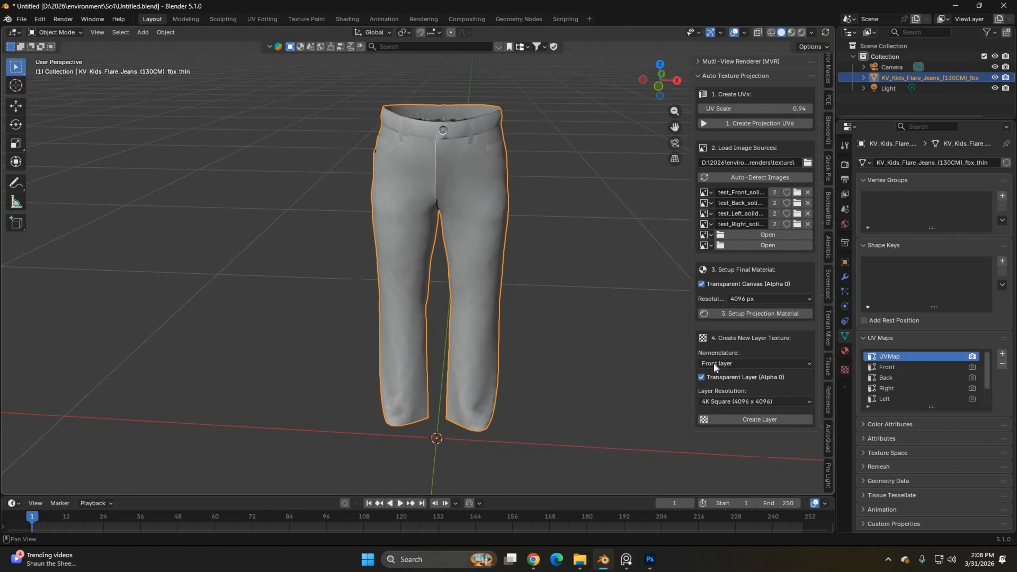
{"action": "left_click", "coordinate": [727, 363]}
{"action": "left_click", "coordinate": [736, 355]}
{"action": "left_click", "coordinate": [755, 419]}
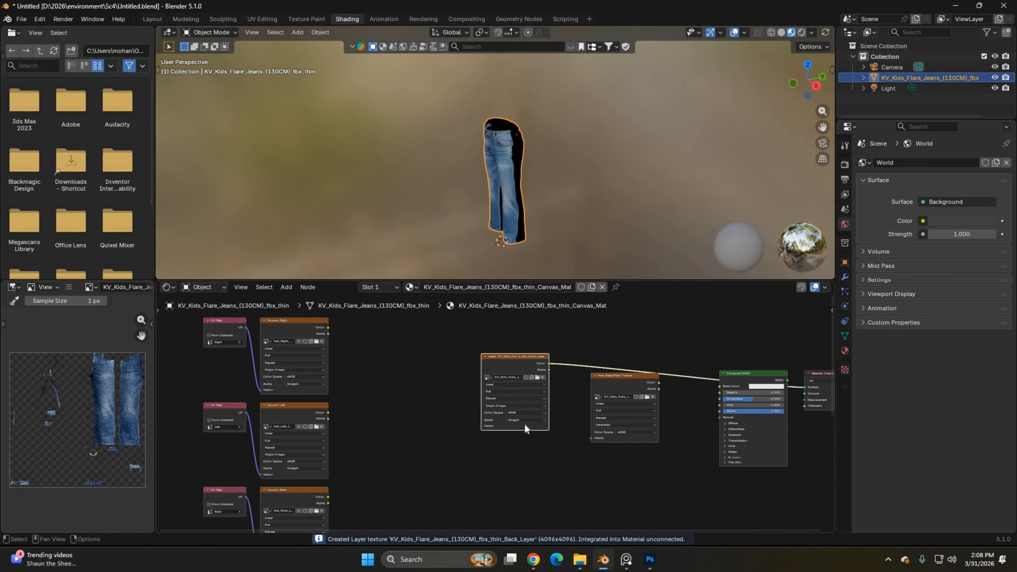
Step: Move the back layer texture node below the other image nodes and connect it to preview on the jeans
{"action": "scroll", "coordinate": [510, 526], "scroll_direction": "down", "scroll_amount": 1}
{"action": "middle_click_drag", "start_coordinate": [511, 526], "coordinate": [509, 489]}
{"action": "key", "text": "g"}
{"action": "left_click", "coordinate": [475, 380]}
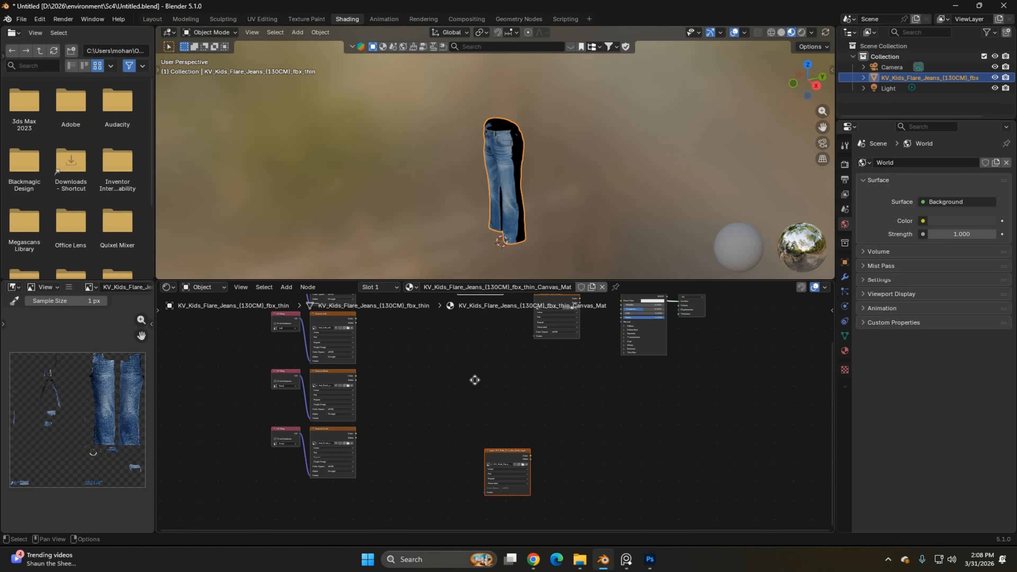
{"action": "left_click_drag", "start_coordinate": [510, 452], "coordinate": [489, 351]}
{"action": "middle_click_drag", "start_coordinate": [488, 352], "coordinate": [533, 394], "text": "ctrl"}
{"action": "mouse_move", "coordinate": [434, 305]}
{"action": "middle_mouse_down"}
{"action": "mouse_move", "coordinate": [506, 401]}
{"action": "mouse_move", "coordinate": [497, 374]}
{"action": "middle_mouse_up"}
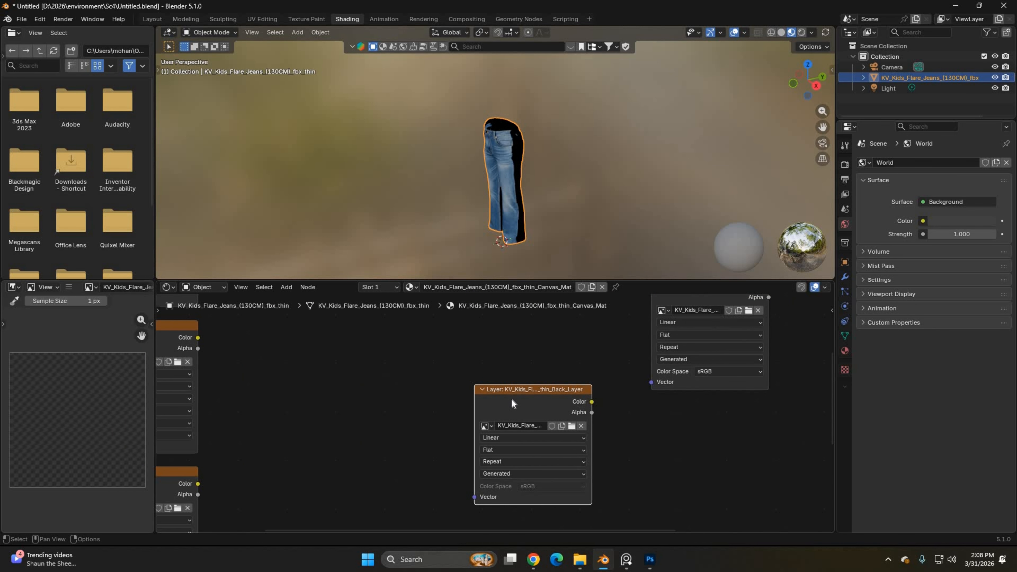
{"action": "left_click", "coordinate": [533, 399], "text": "ctrl+shift"}
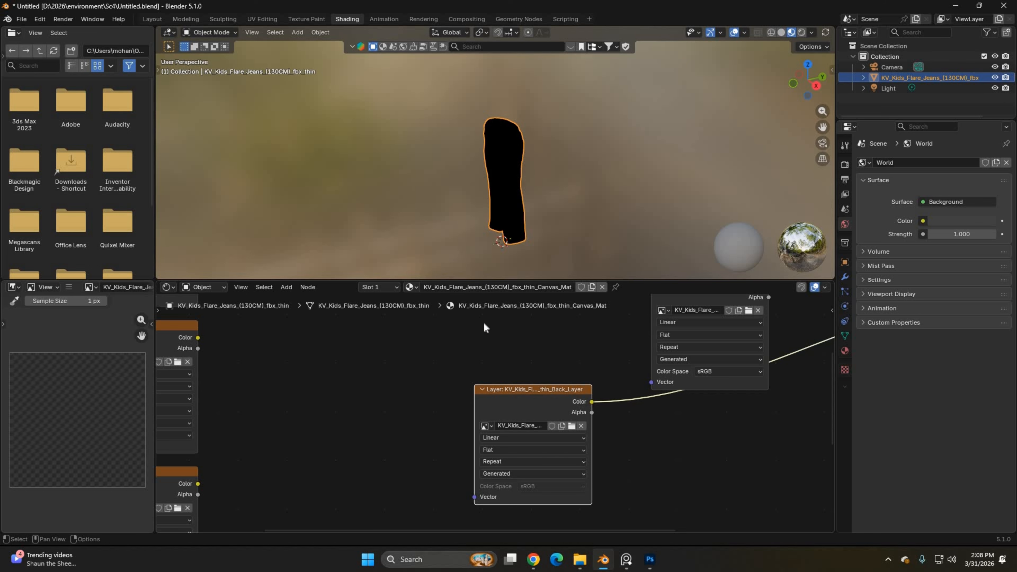
Step: Clone-paint the back of the jeans from test_Back_solid_sq_4k.png onto the back layer in the back orthographic view
{"action": "scroll", "coordinate": [556, 369], "scroll_direction": "up", "scroll_amount": 1}
{"action": "scroll", "coordinate": [571, 369], "scroll_direction": "down", "scroll_amount": 1}
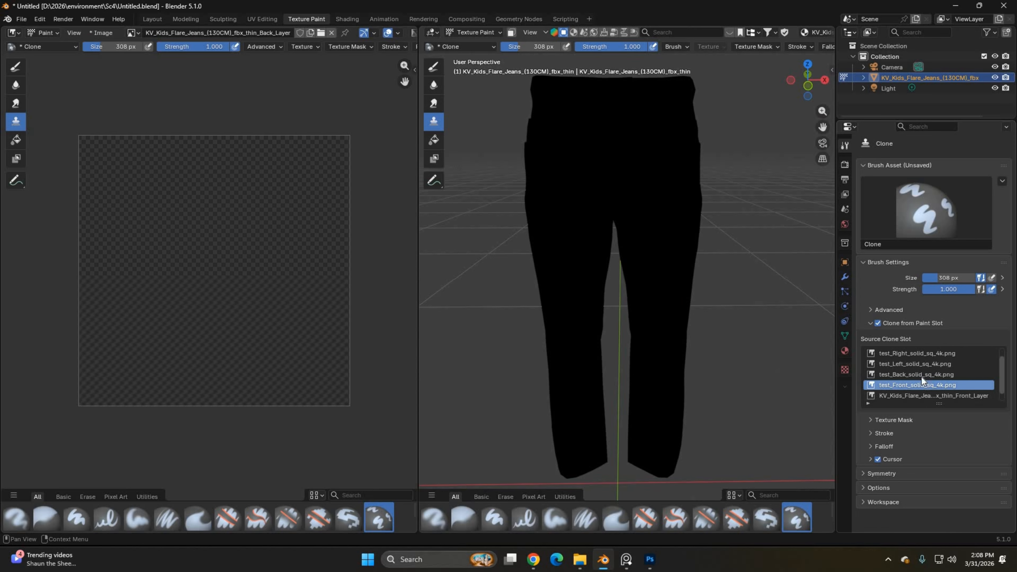
{"action": "left_click", "coordinate": [922, 376]}
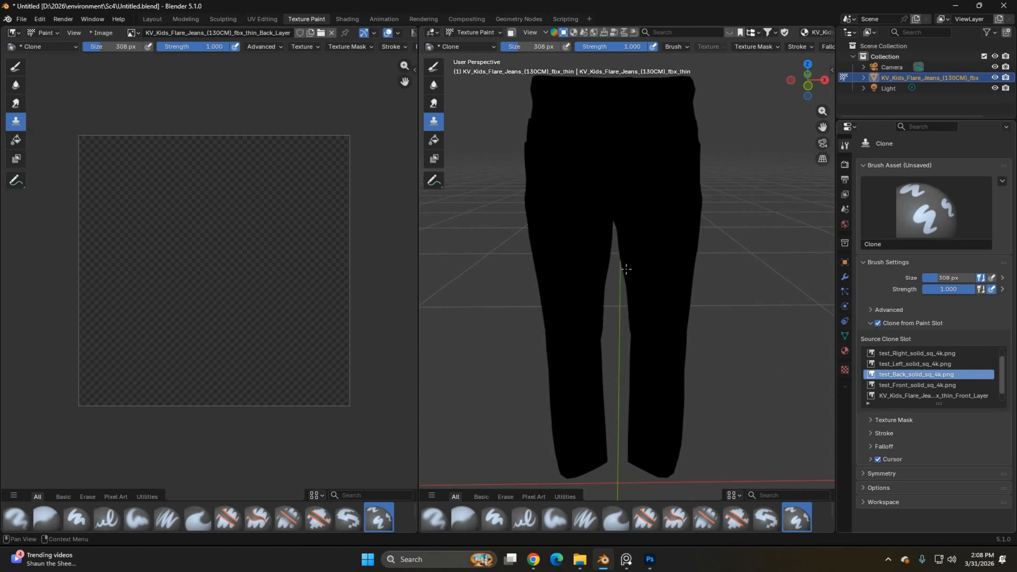
{"action": "scroll", "coordinate": [703, 239], "scroll_direction": "down", "scroll_amount": 2}
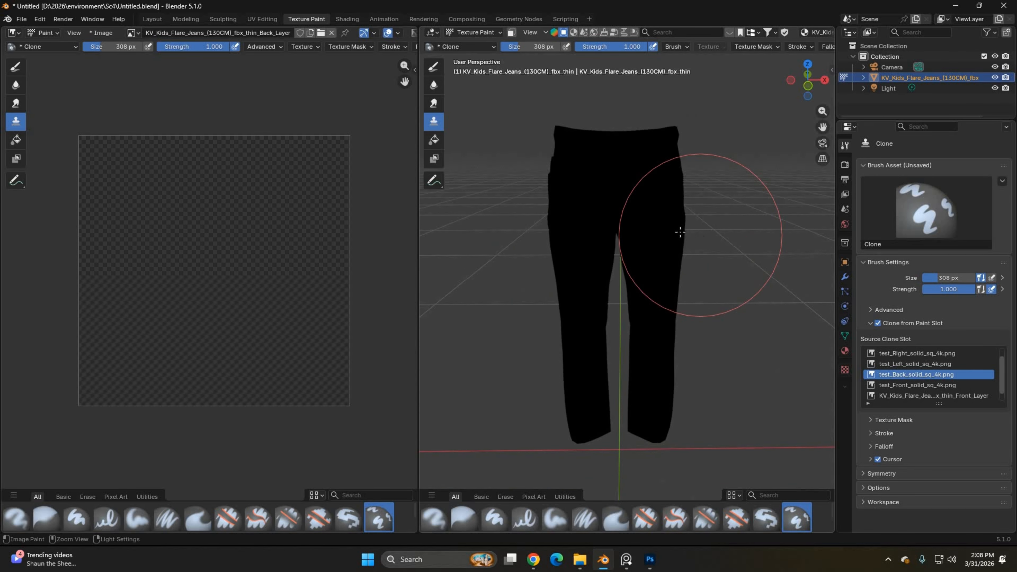
{"action": "key", "text": "ctrl+KP_1"}
{"action": "scroll", "coordinate": [692, 233], "scroll_direction": "up", "scroll_amount": 8}
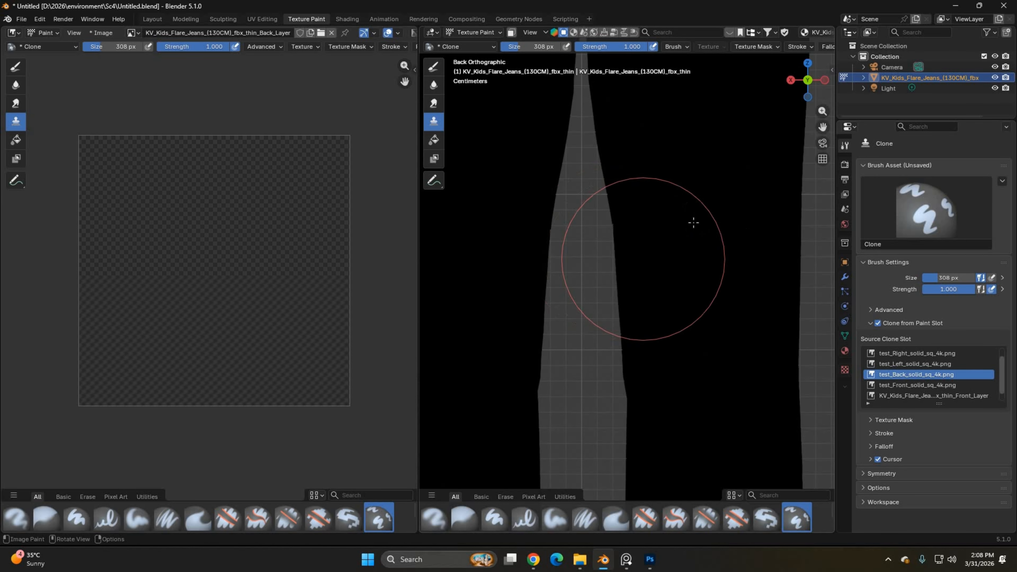
{"action": "mouse_move", "coordinate": [694, 223]}
{"action": "left_mouse_down"}
{"action": "mouse_move", "coordinate": [663, 221]}
{"action": "mouse_move", "coordinate": [665, 154]}
{"action": "mouse_move", "coordinate": [702, 175]}
{"action": "left_mouse_up"}
{"action": "middle_click_drag", "start_coordinate": [650, 113], "coordinate": [655, 359], "text": "shift"}
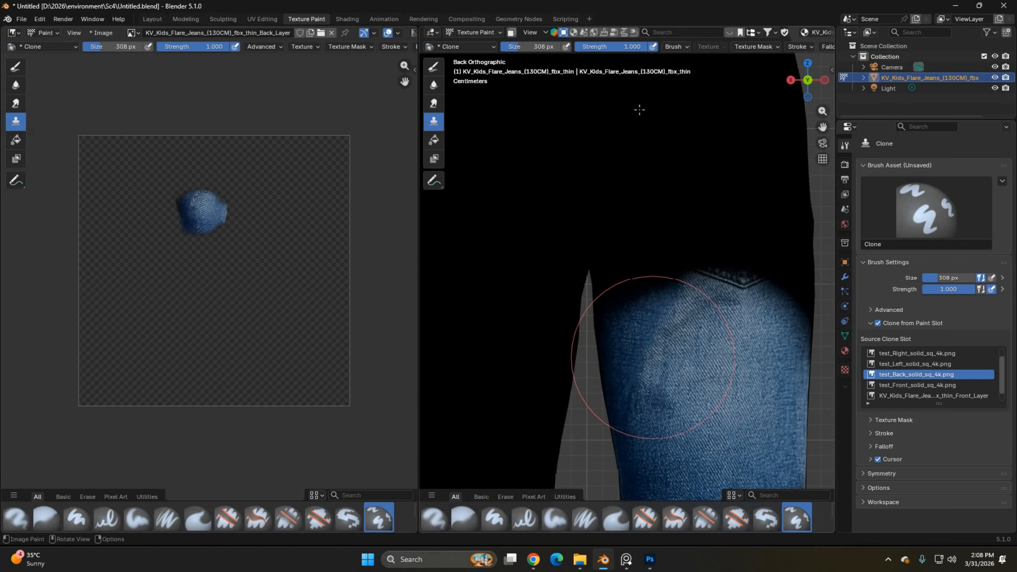
{"action": "left_click_drag", "start_coordinate": [653, 357], "coordinate": [628, 296]}
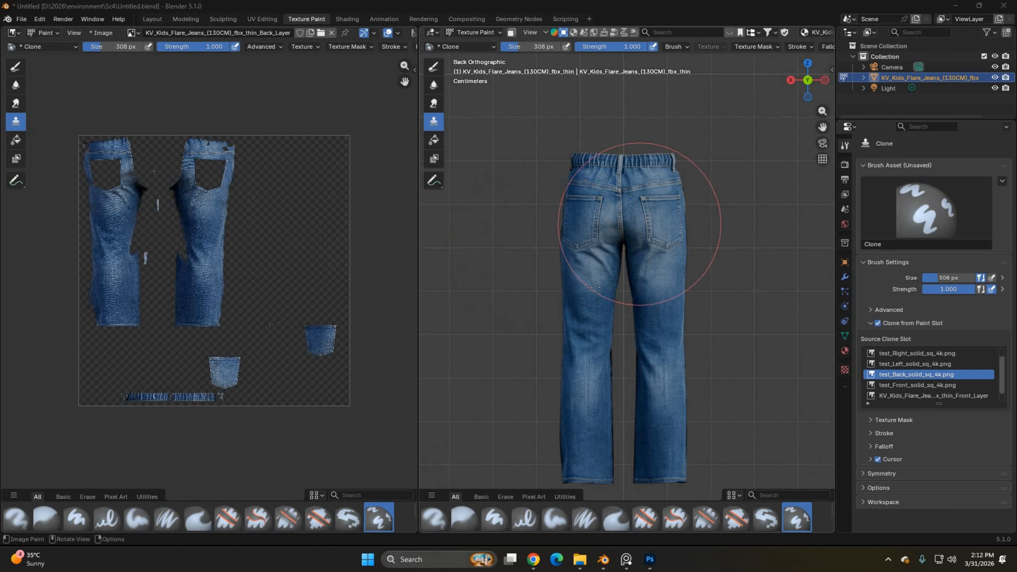
{"action": "scroll", "coordinate": [680, 206], "scroll_direction": "up", "scroll_amount": 3}
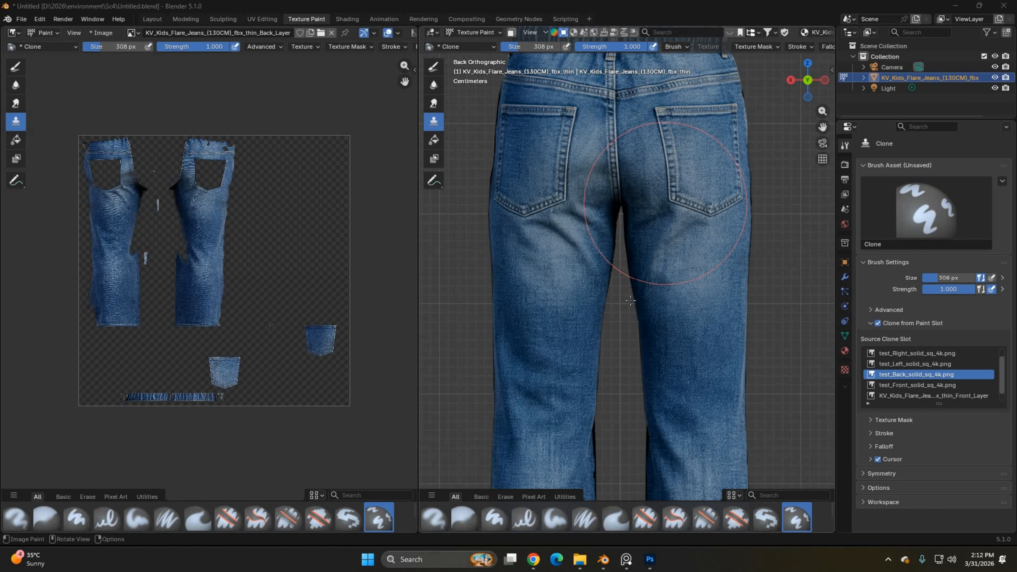
{"action": "scroll", "coordinate": [676, 296], "scroll_direction": "down", "scroll_amount": 3}
{"action": "scroll", "coordinate": [482, 148], "scroll_direction": "up", "scroll_amount": 1}
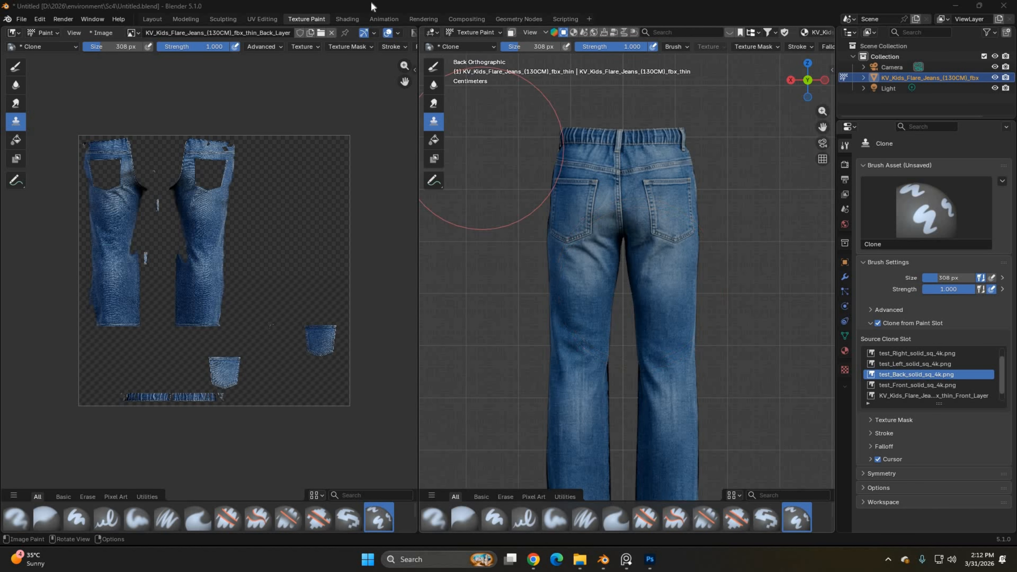
Step: Save the painted back layer image from the Shading workspace as Back.png in the Layers folder
{"action": "left_click", "coordinate": [346, 19]}
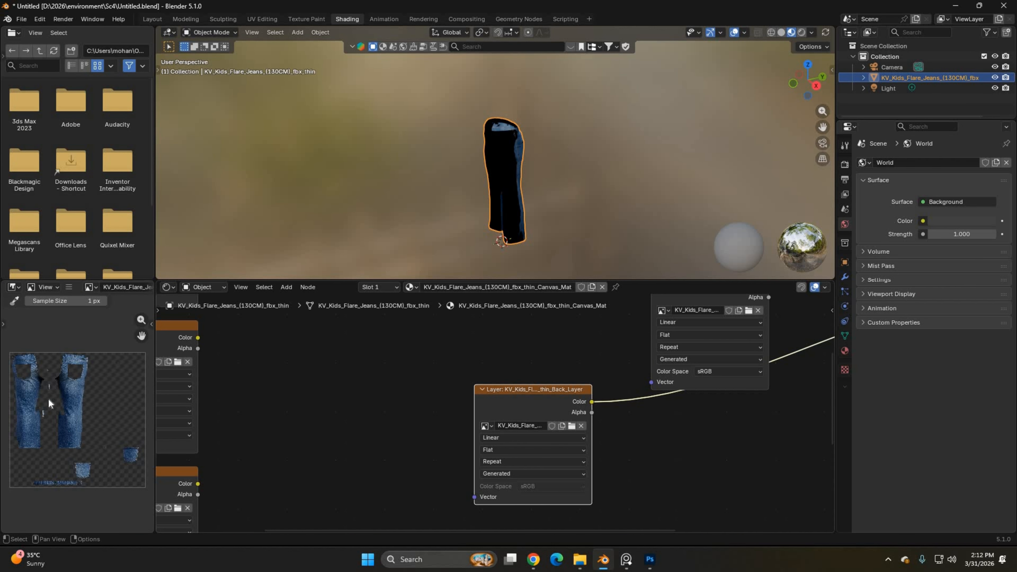
{"action": "left_click", "coordinate": [70, 287]}
{"action": "mouse_move", "coordinate": [100, 315]}
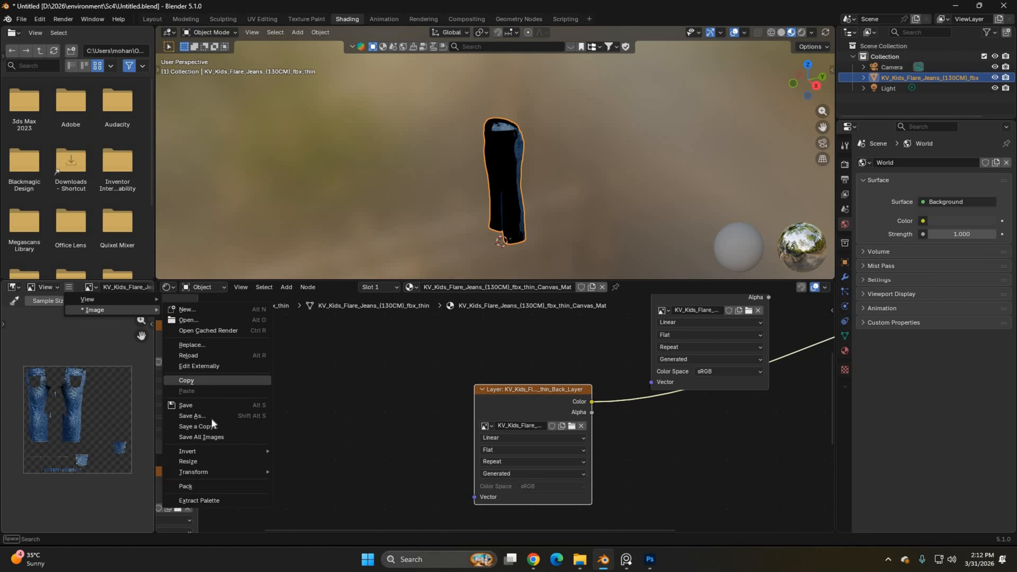
{"action": "left_click", "coordinate": [272, 417]}
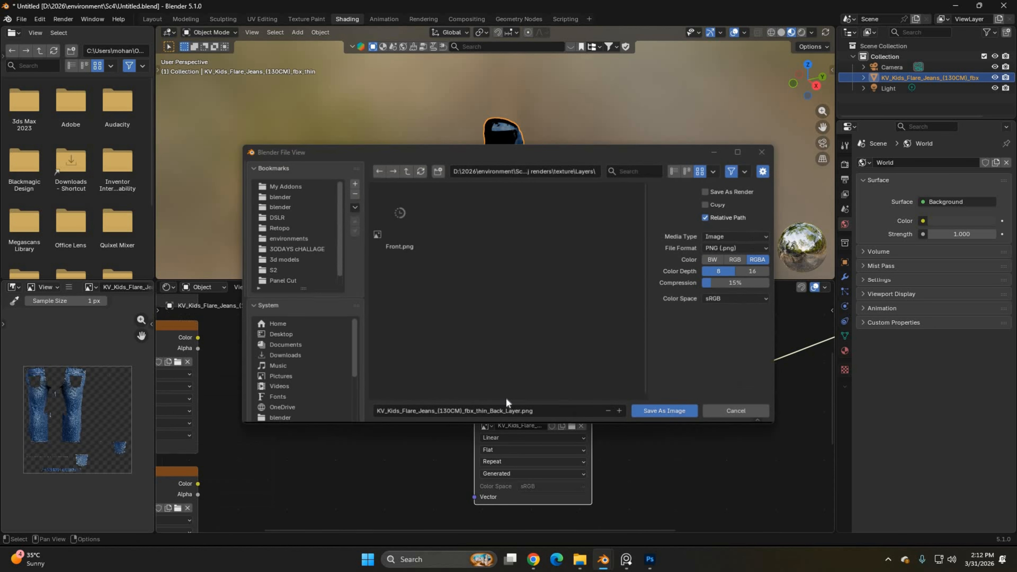
{"action": "left_click", "coordinate": [545, 411]}
{"action": "key", "text": "ctrl+a"}
{"action": "type", "text": "B"}
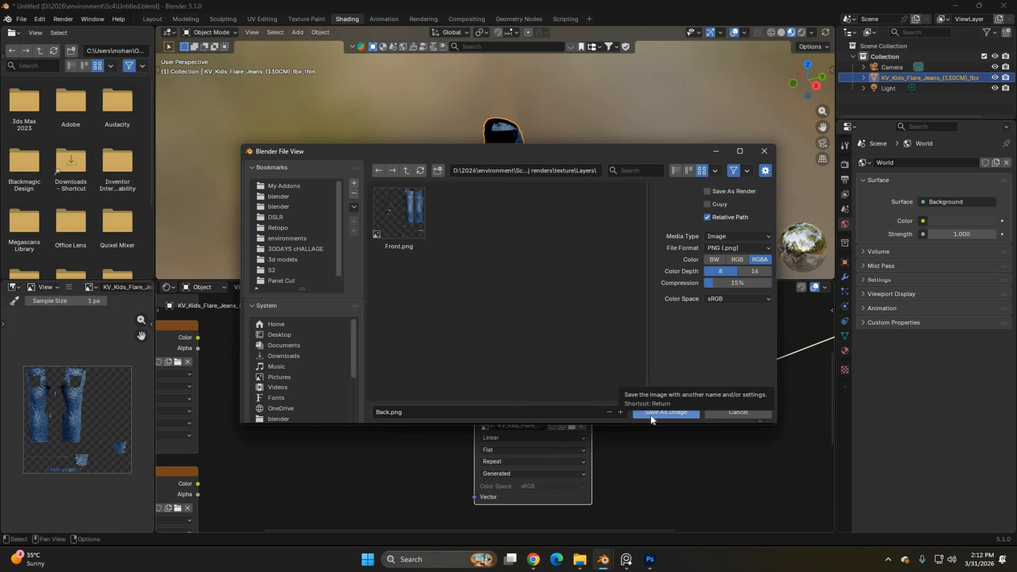
{"action": "key", "text": "Return"}
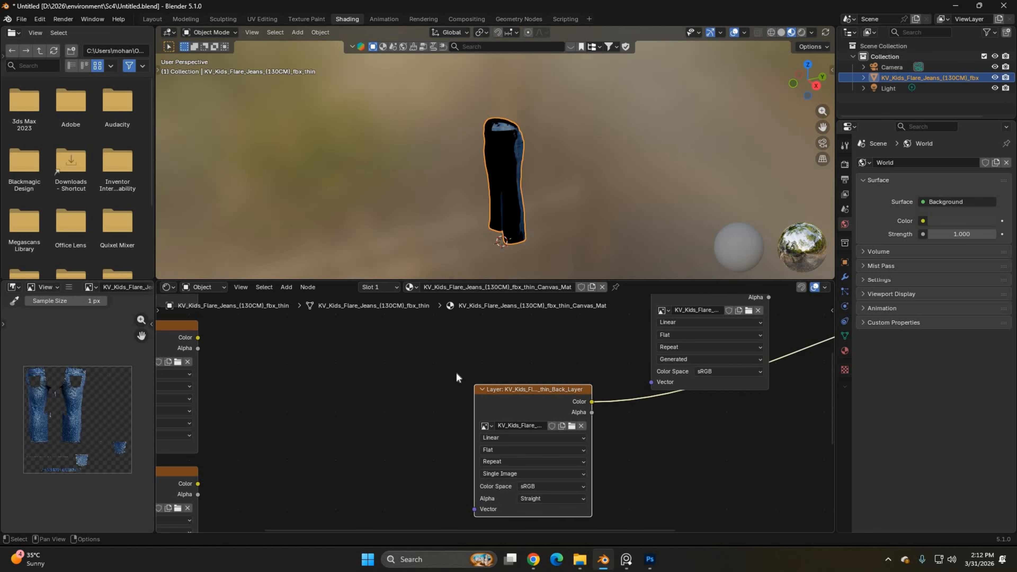
Step: Create a transparent 4K Square (4096 x 4096) Left layer texture from the Layout workspace's Auto Texture Projection settings
{"action": "key", "text": "Home"}
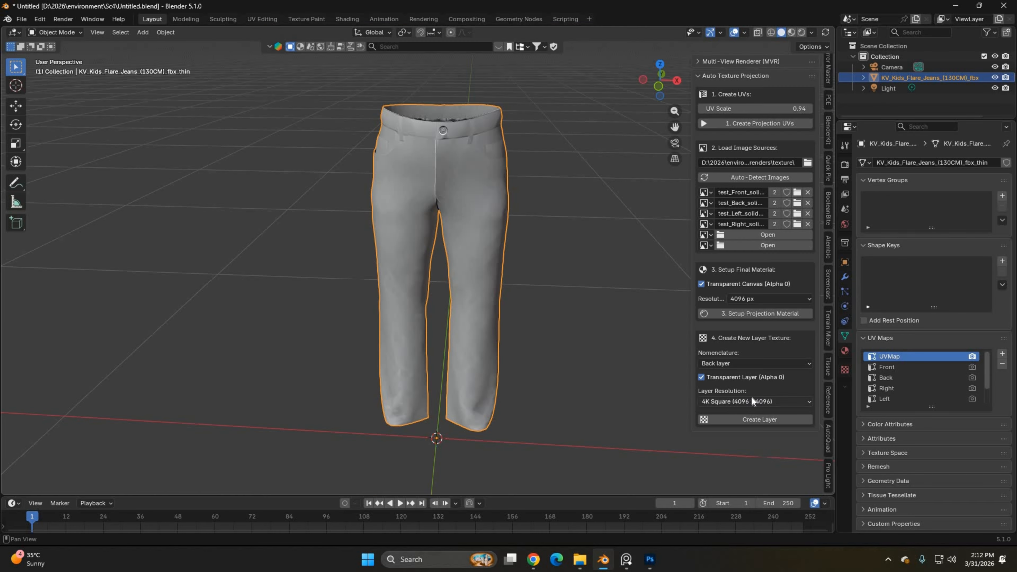
{"action": "left_click", "coordinate": [751, 398]}
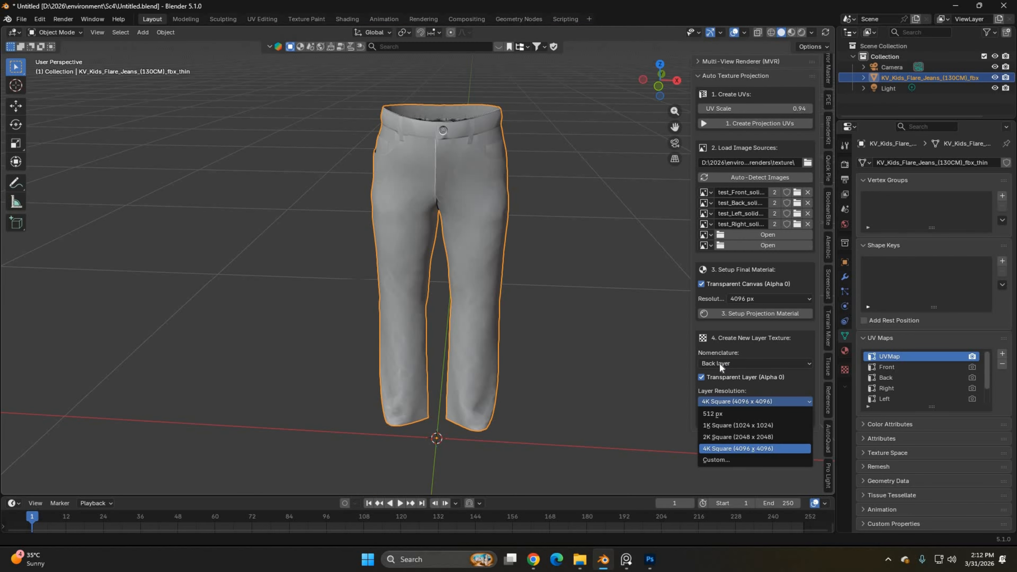
{"action": "left_click", "coordinate": [719, 363]}
{"action": "left_click", "coordinate": [723, 399]}
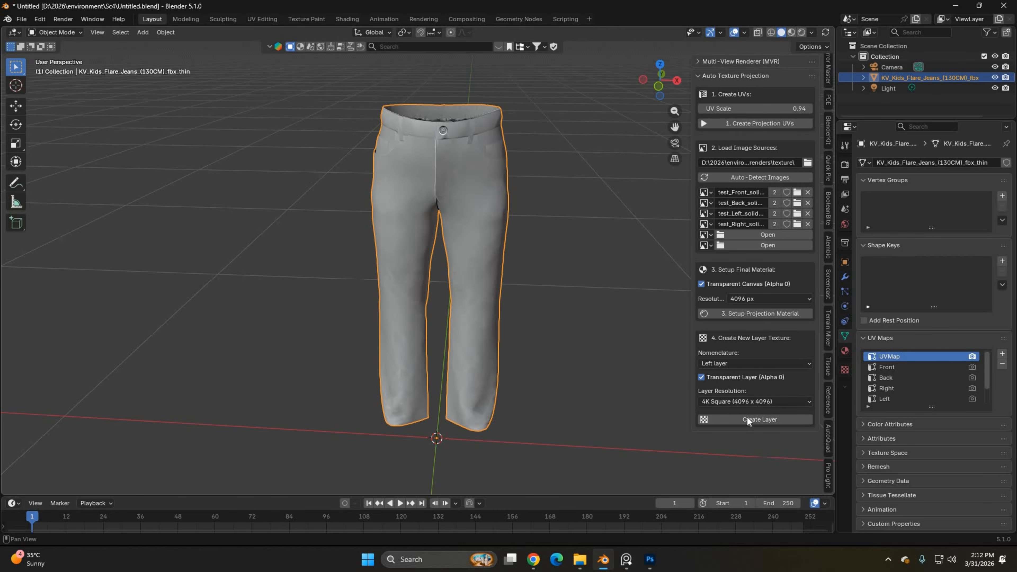
Step: Place the left layer texture node in the shader graph and connect it to preview on the jeans
{"action": "left_click", "coordinate": [347, 19]}
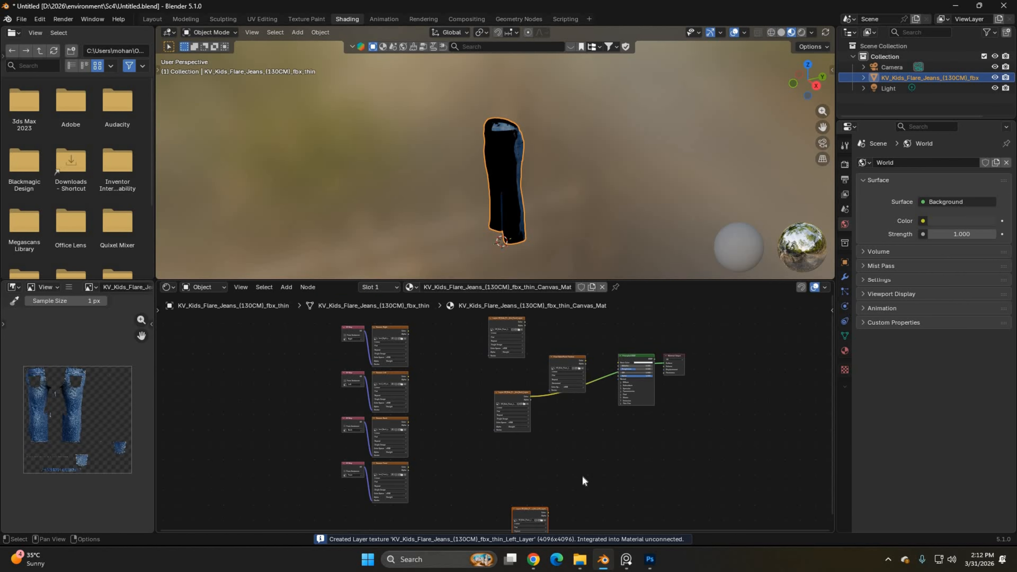
{"action": "left_click_drag", "start_coordinate": [545, 468], "coordinate": [536, 418]}
{"action": "scroll", "coordinate": [560, 415], "scroll_direction": "up", "scroll_amount": 11}
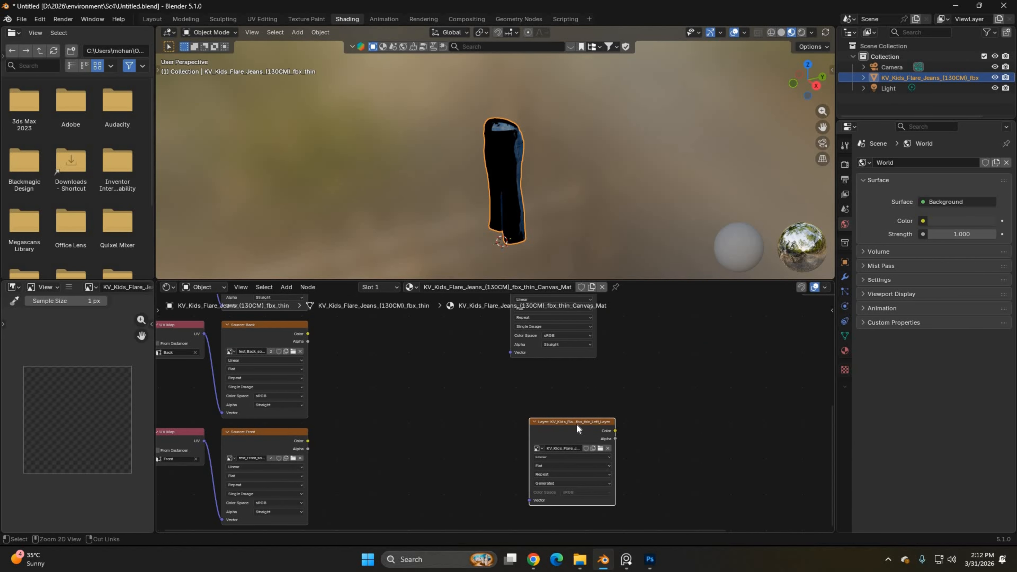
{"action": "left_click", "coordinate": [576, 424], "text": "ctrl+shift"}
{"action": "middle_click_drag", "start_coordinate": [583, 257], "coordinate": [326, 72]}
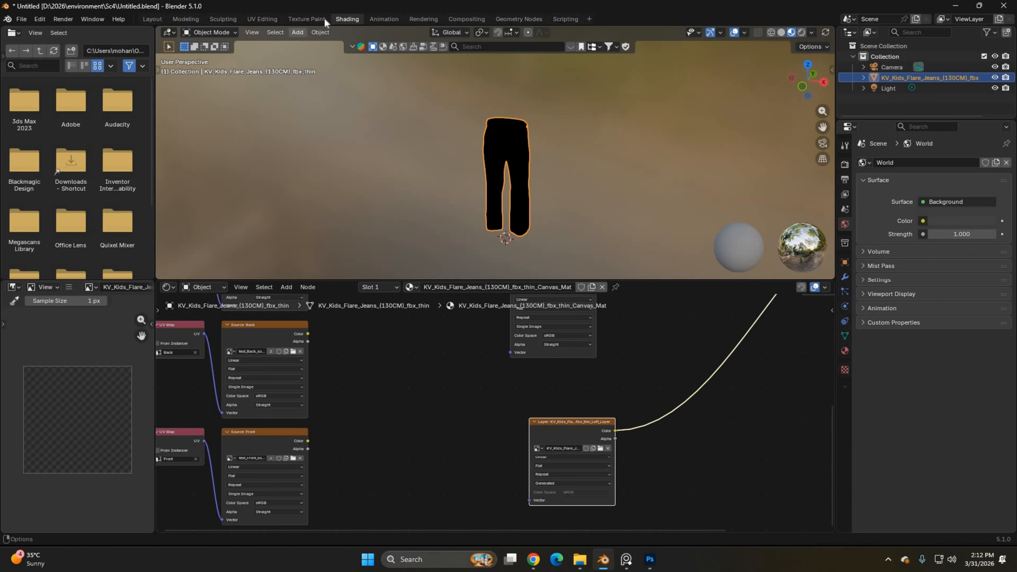
Step: Set test_Left_solid_sq_4k.png as the clone source in Texture Paint, show that image for reference and switch to the left orthographic view
{"action": "key", "text": "ctrl+Page_Up"}
{"action": "left_click", "coordinate": [910, 365]}
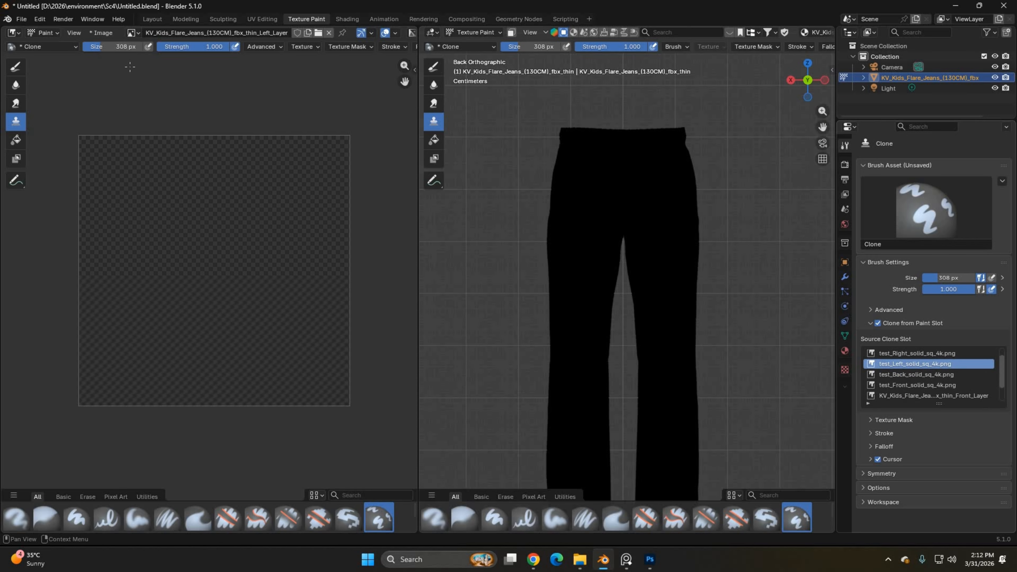
{"action": "left_click", "coordinate": [133, 33]}
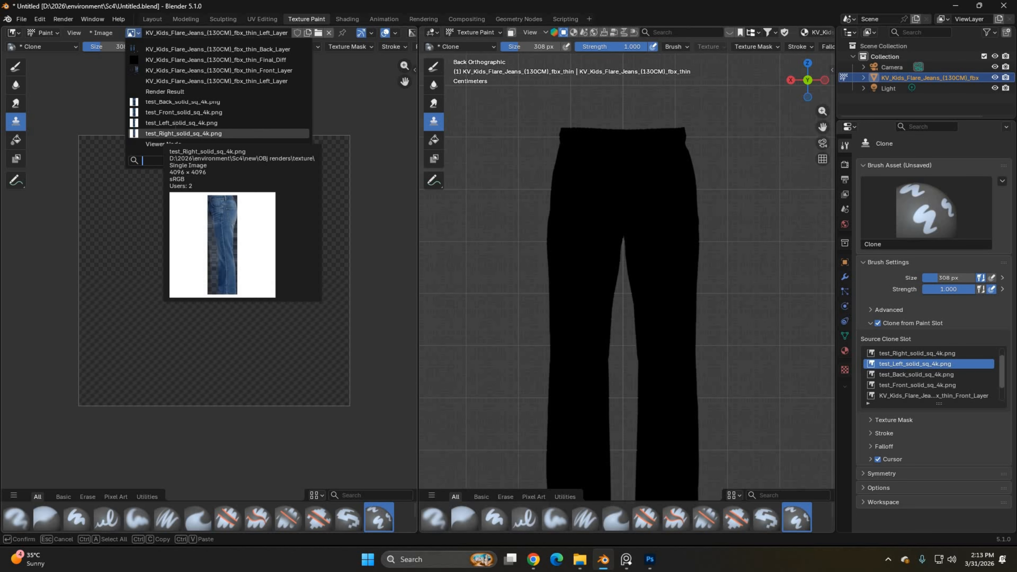
{"action": "left_click", "coordinate": [184, 123]}
{"action": "middle_click_drag", "start_coordinate": [690, 186], "coordinate": [665, 193]}
{"action": "key", "text": "KP_3"}
{"action": "key", "text": "ctrl+KP_3"}
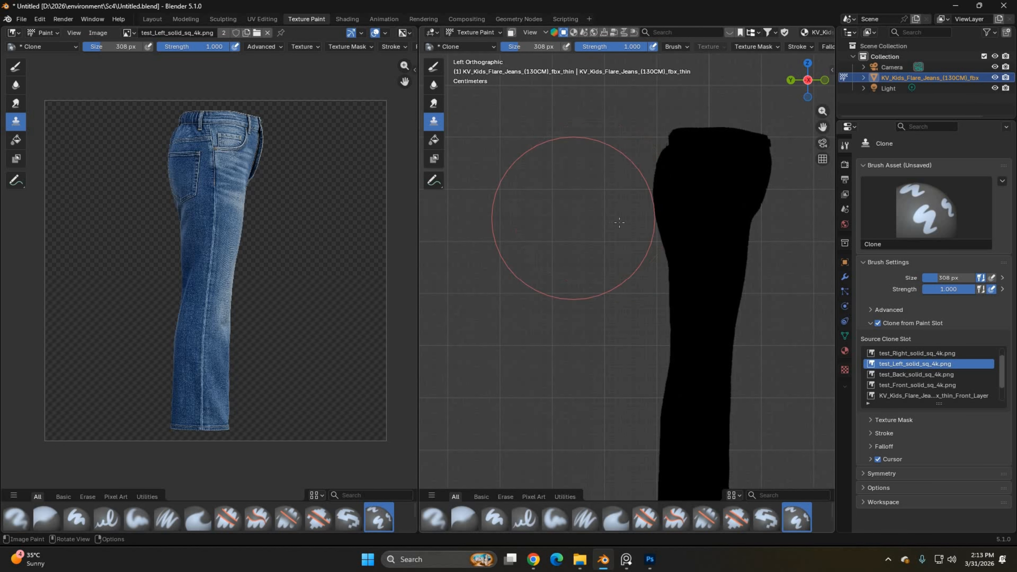
Step: Clone-paint denim onto the left side of the jeans, using a 30 px brush around the front waistband edge
{"action": "scroll", "coordinate": [692, 212], "scroll_direction": "up", "scroll_amount": 2}
{"action": "middle_click_drag", "start_coordinate": [634, 294], "coordinate": [473, 449], "text": "shift"}
{"action": "scroll", "coordinate": [575, 297], "scroll_direction": "up", "scroll_amount": 2}
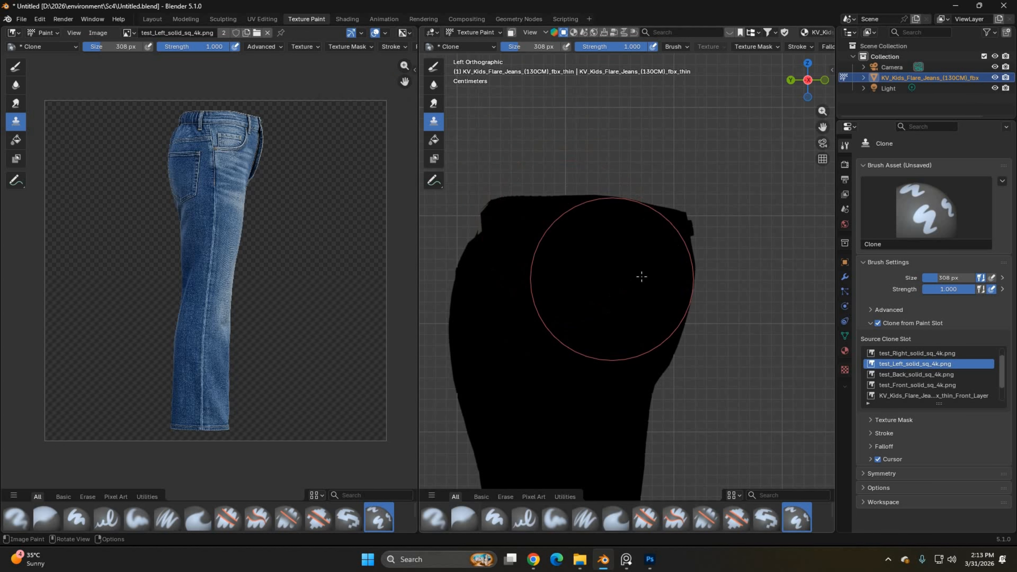
{"action": "scroll", "coordinate": [642, 277], "scroll_direction": "up", "scroll_amount": 5}
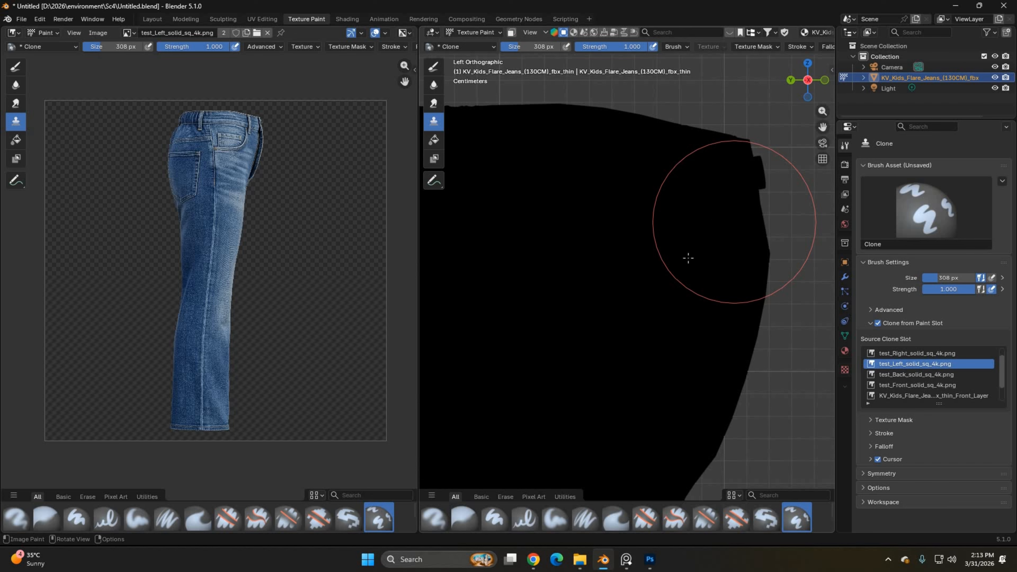
{"action": "left_click", "coordinate": [735, 222]}
{"action": "scroll", "coordinate": [734, 222], "scroll_direction": "up", "scroll_amount": 3}
{"action": "middle_click_drag", "start_coordinate": [734, 222], "coordinate": [617, 323], "text": "shift"}
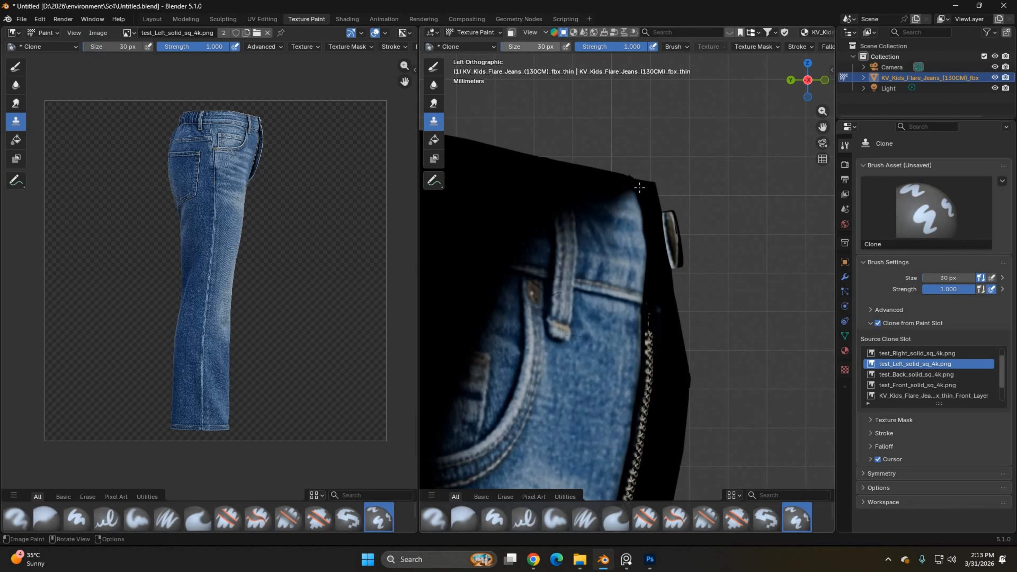
{"action": "scroll", "coordinate": [681, 208], "scroll_direction": "down", "scroll_amount": 3}
{"action": "key", "text": "f"}
{"action": "left_click_drag", "start_coordinate": [672, 176], "coordinate": [561, 312]}
{"action": "scroll", "coordinate": [641, 304], "scroll_direction": "down", "scroll_amount": 2}
{"action": "left_click_drag", "start_coordinate": [591, 497], "coordinate": [666, 377]}
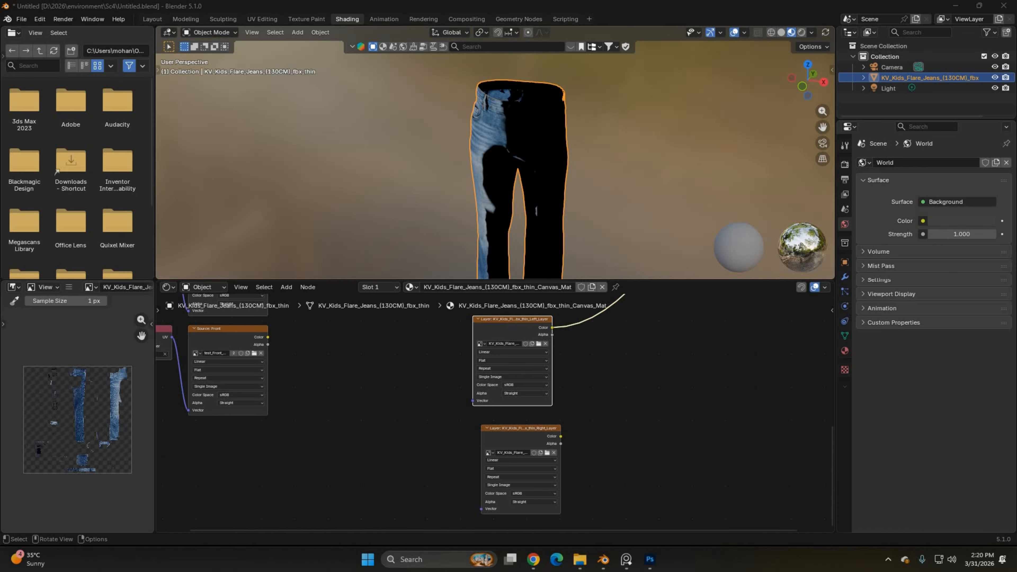
Step: Inspect the left layer on the jeans in the Shading workspace, and preview the right layer node from its side
{"action": "middle_click_drag", "start_coordinate": [520, 169], "coordinate": [595, 167]}
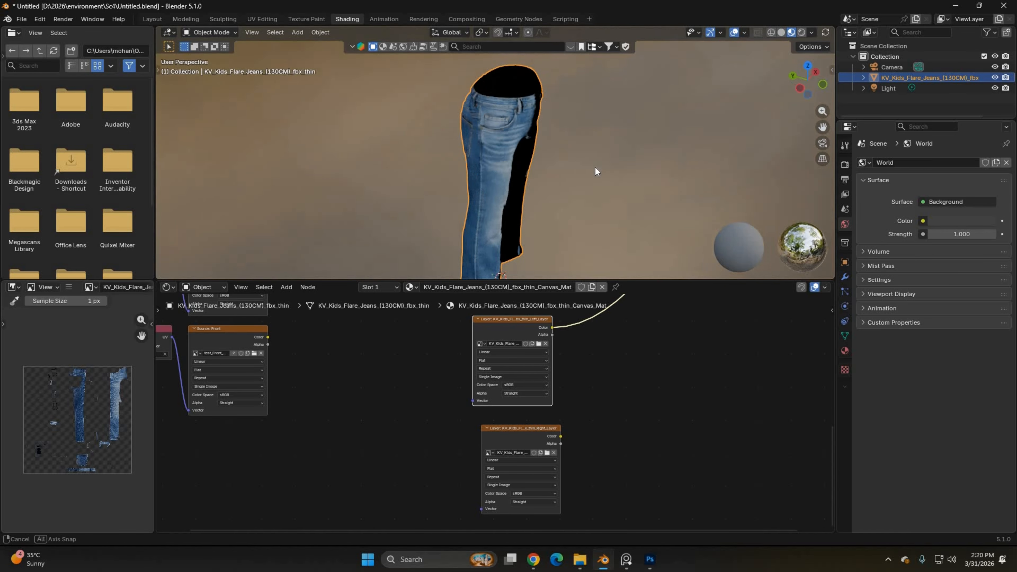
{"action": "scroll", "coordinate": [542, 154], "scroll_direction": "up", "scroll_amount": 2}
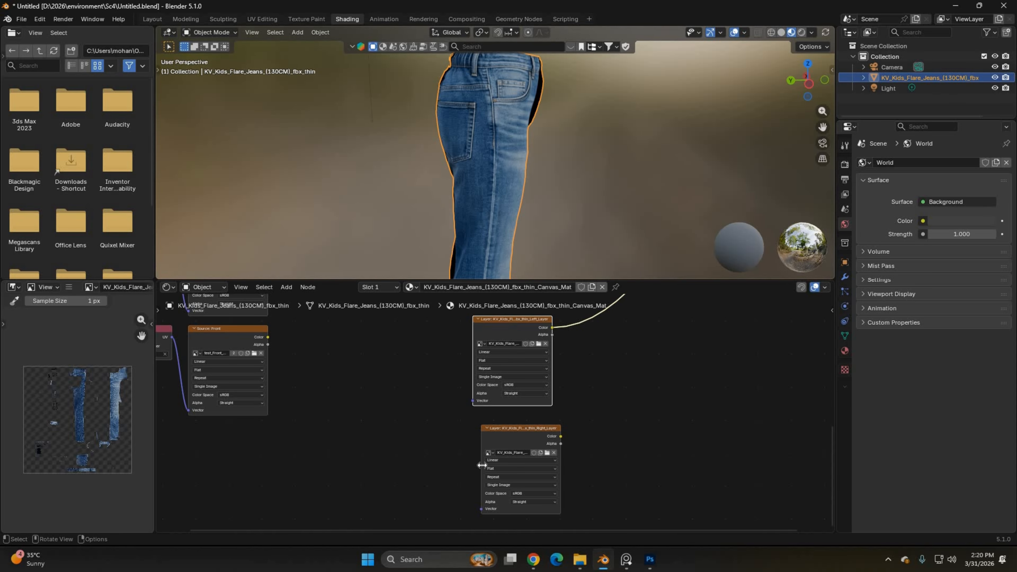
{"action": "left_click", "coordinate": [490, 443], "text": "ctrl+shift"}
{"action": "middle_click_drag", "start_coordinate": [230, 156], "coordinate": [461, 321]}
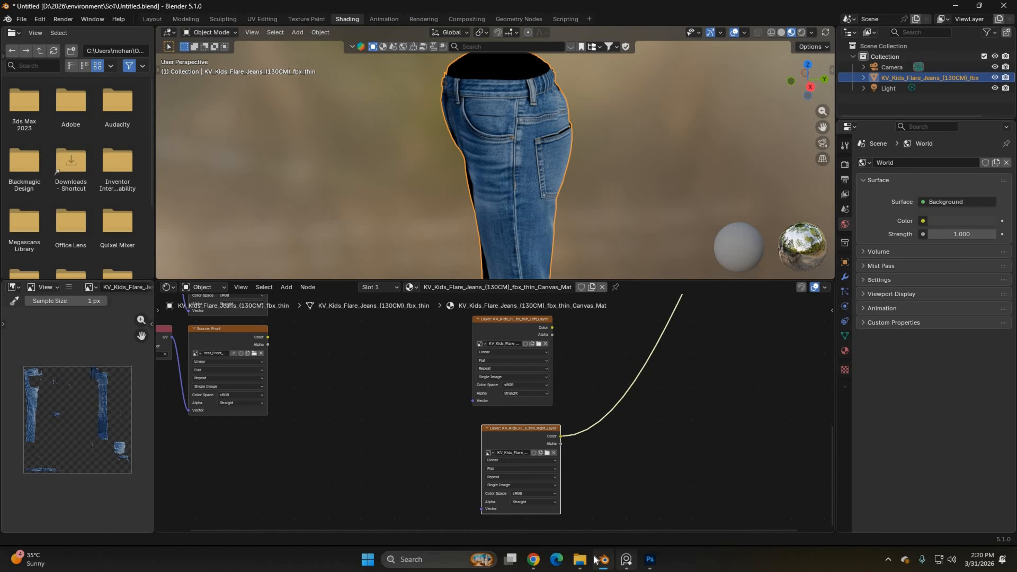
Step: Switch to File Explorer's Layers folder and review the saved Back, Front, Left and Right PNG files
{"action": "left_click", "coordinate": [533, 518]}
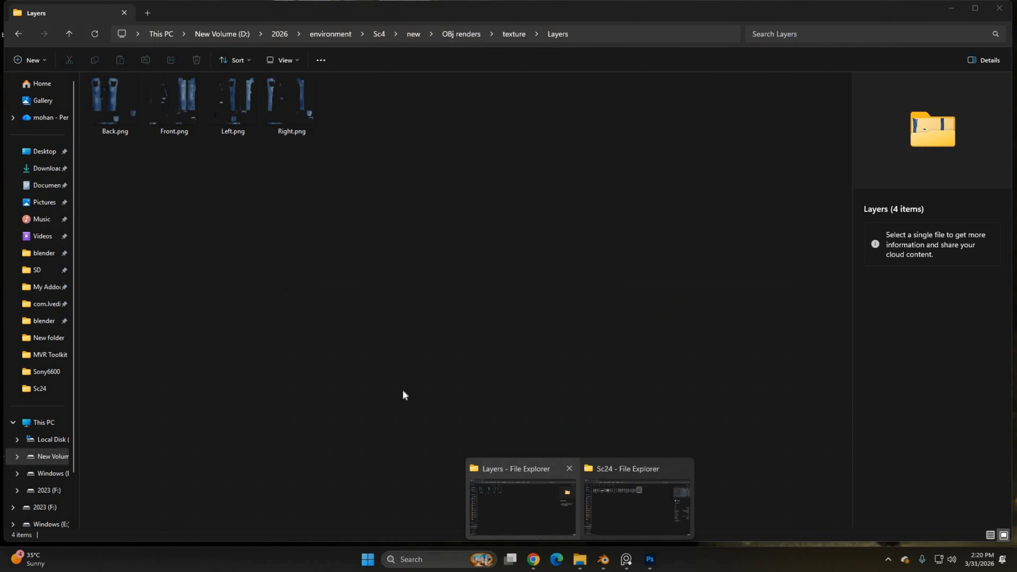
{"action": "left_click_drag", "start_coordinate": [114, 201], "coordinate": [380, 94]}
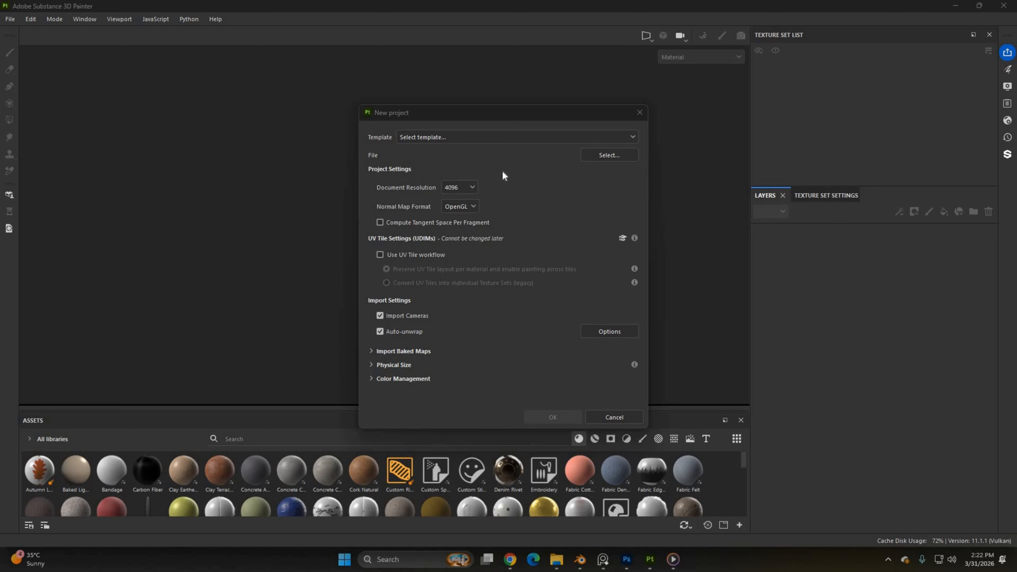
Step: In Substance 3D Painter's new project settings, choose Lowpoly.obj from the Sc4 folder as the mesh file
{"action": "left_click", "coordinate": [615, 156]}
{"action": "left_click", "coordinate": [507, 282]}
{"action": "left_click", "coordinate": [776, 387]}
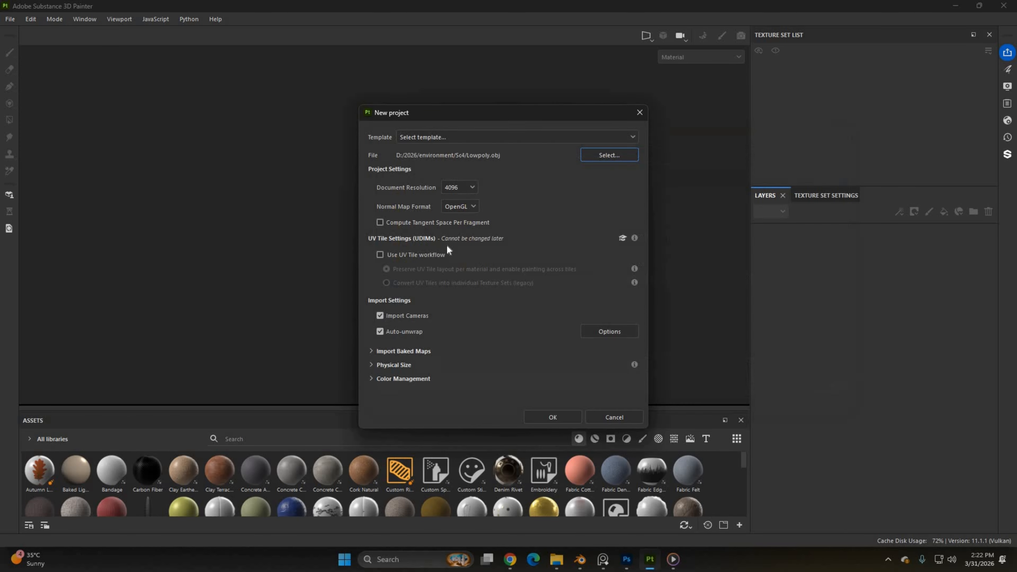
Step: Create the new project and save it as S1.spp in the Sc4 folder, replacing the existing file
{"action": "left_click", "coordinate": [552, 418]}
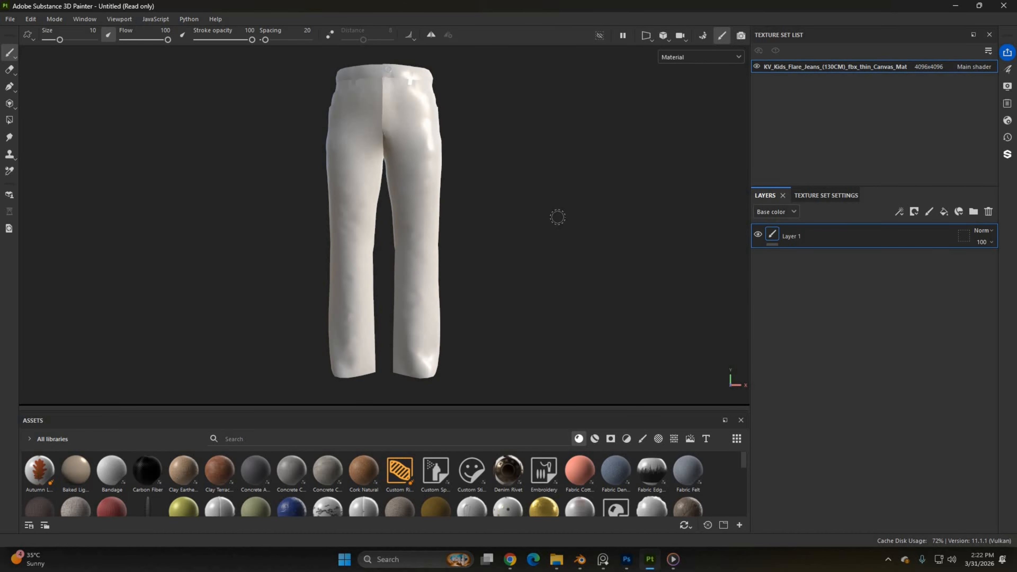
{"action": "key", "text": "ctrl+s"}
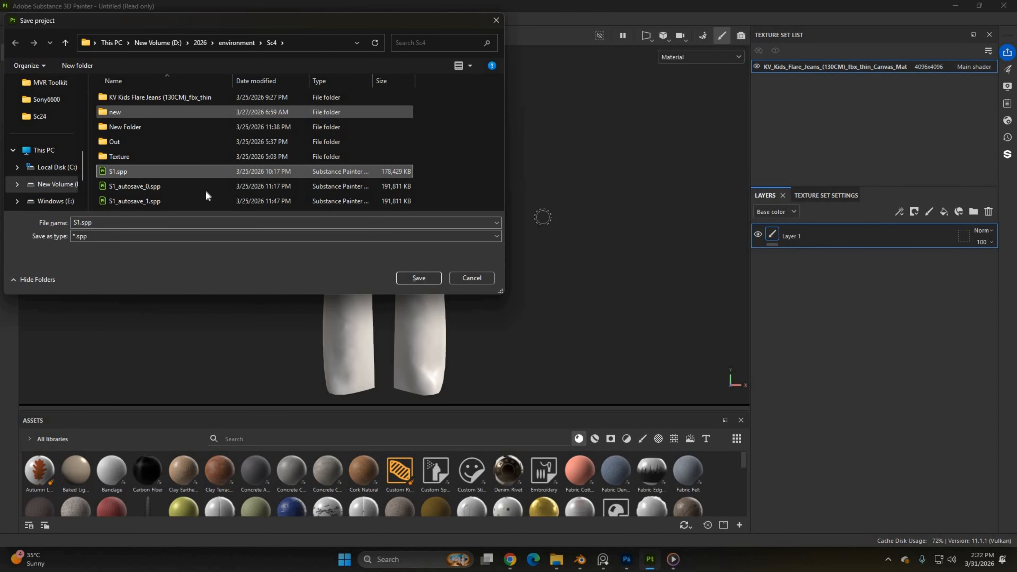
{"action": "left_click", "coordinate": [414, 279]}
{"action": "left_click", "coordinate": [535, 279]}
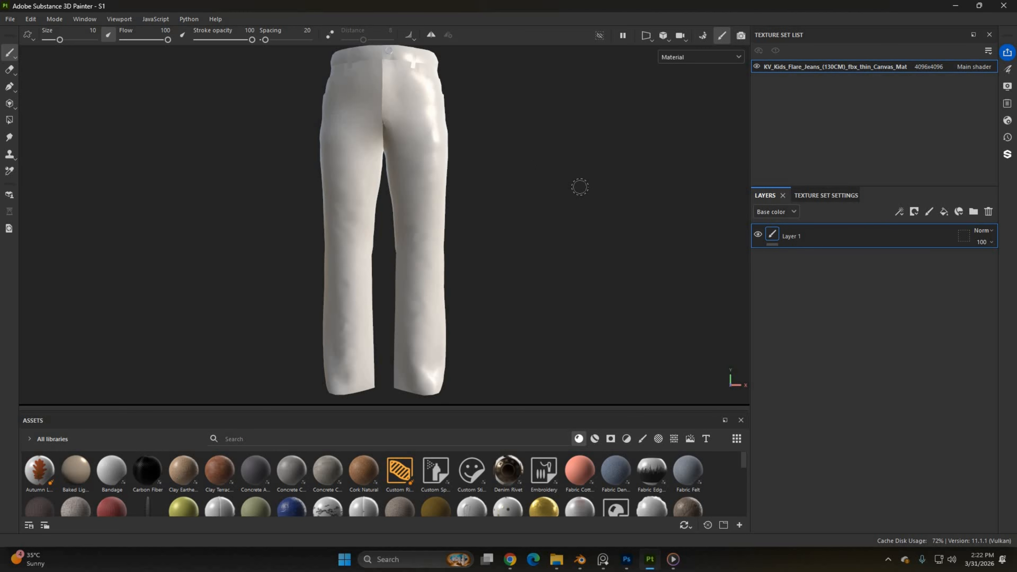
Step: Bake the jeans' mesh maps at 4096 with the low poly mesh used as high poly mesh, and return to painting mode
{"action": "middle_click_drag", "start_coordinate": [461, 223], "coordinate": [500, 316], "text": "alt"}
{"action": "scroll", "coordinate": [499, 284], "scroll_direction": "up", "scroll_amount": 3}
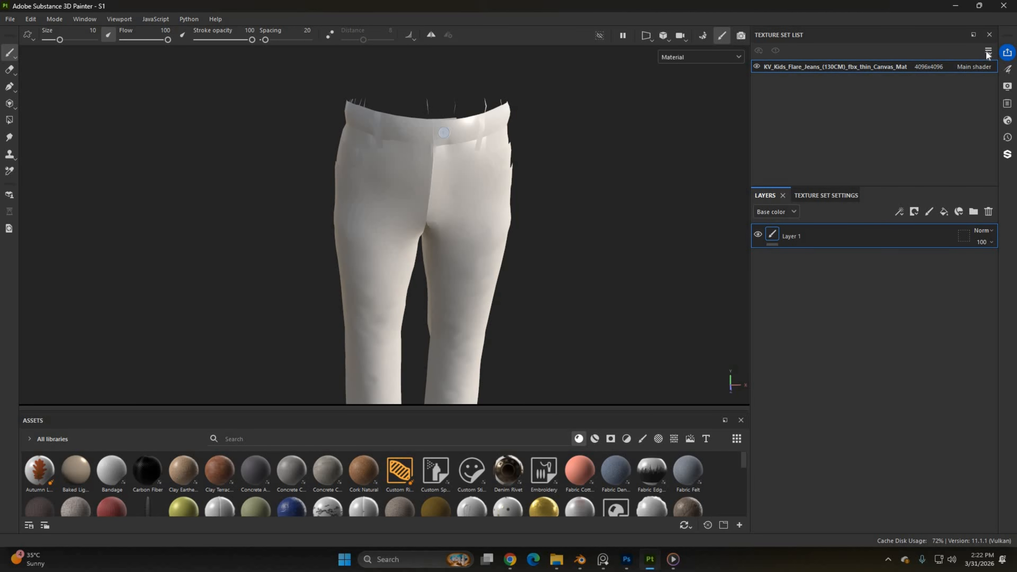
{"action": "left_click", "coordinate": [812, 197]}
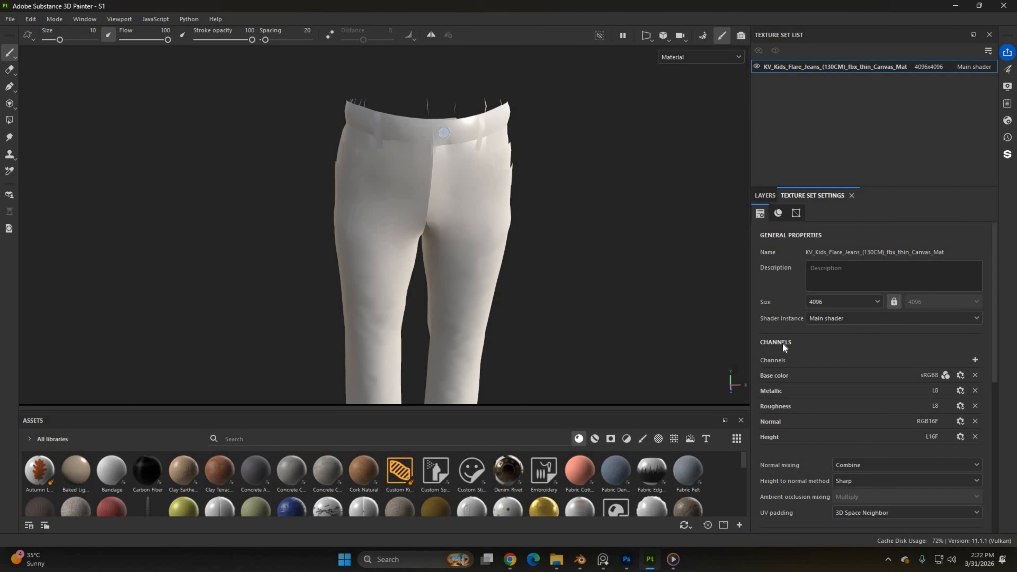
{"action": "scroll", "coordinate": [855, 402], "scroll_direction": "down", "scroll_amount": 5}
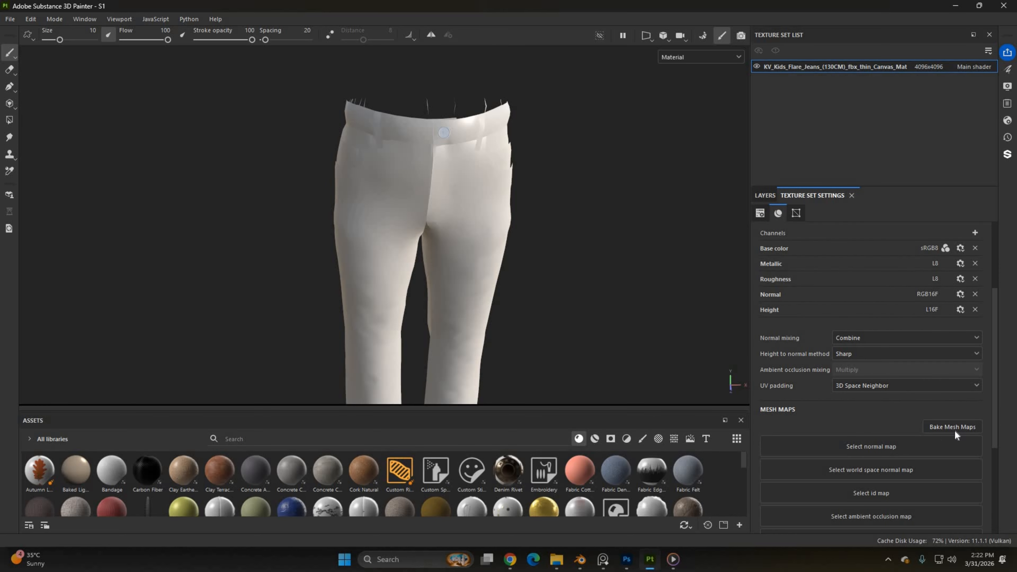
{"action": "left_click", "coordinate": [953, 427]}
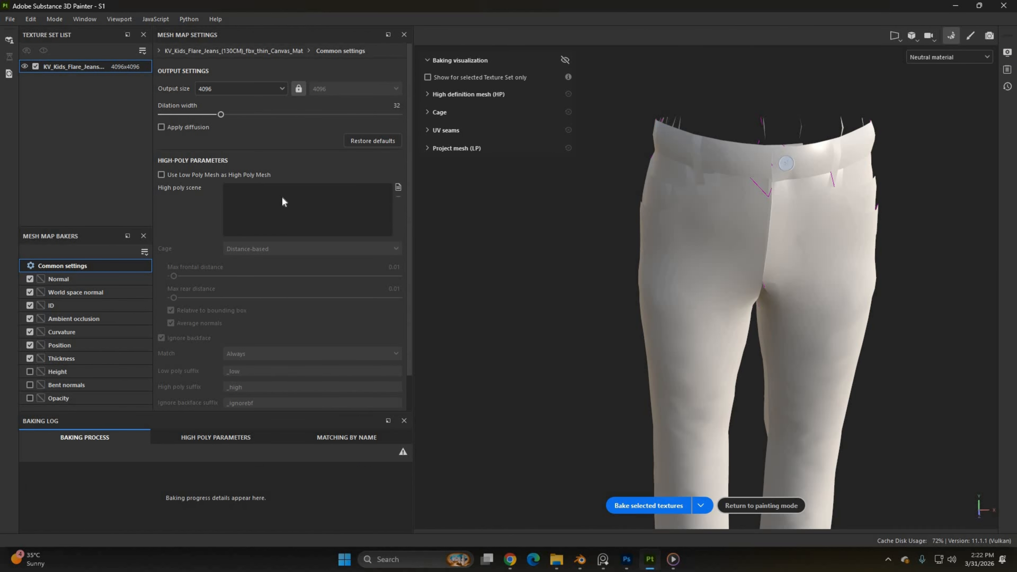
{"action": "left_click", "coordinate": [161, 175]}
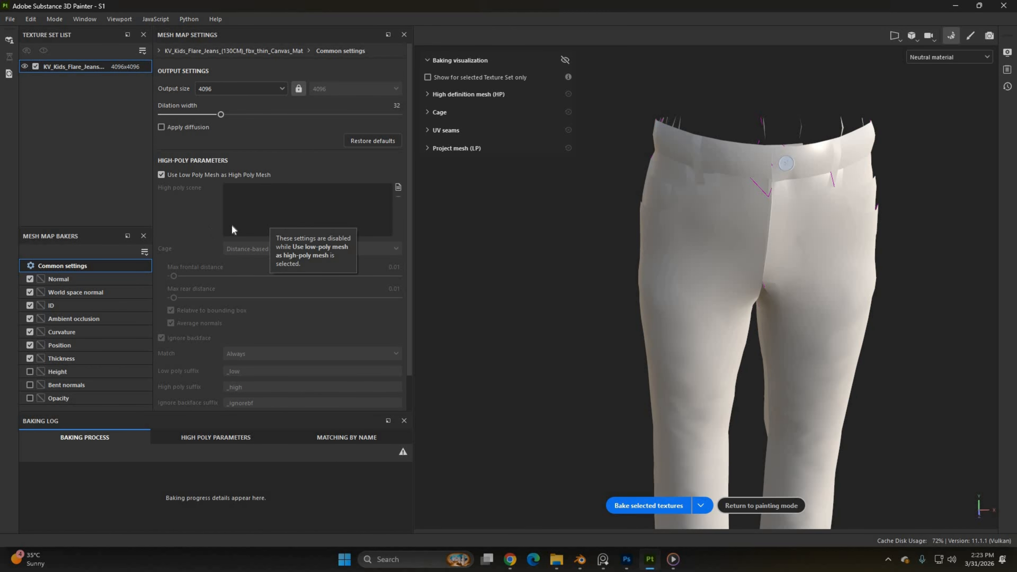
{"action": "left_click", "coordinate": [637, 505]}
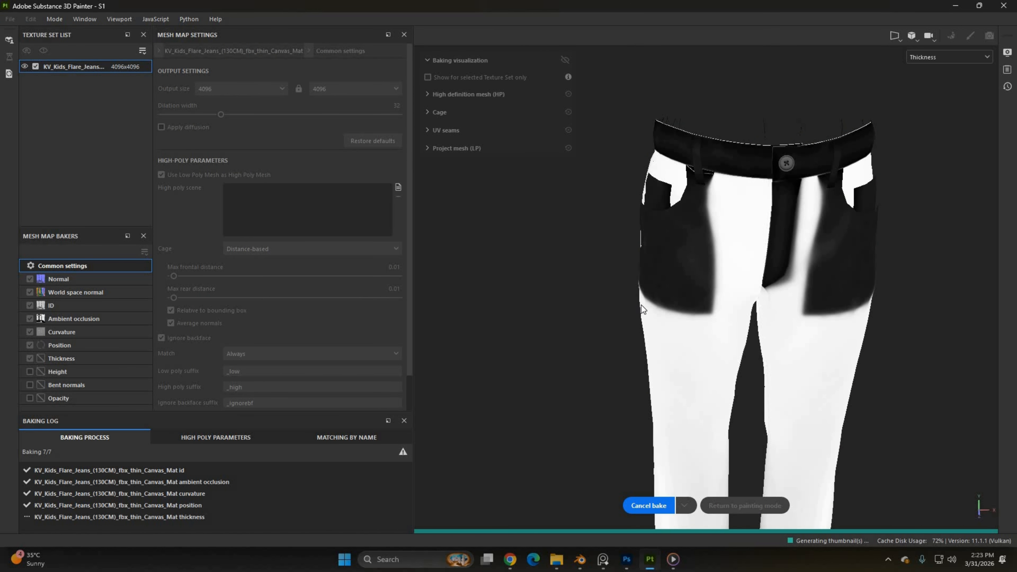
{"action": "left_click", "coordinate": [745, 505]}
Step: Apply the Fabric Denim material to the jeans and raise its tiling for a much finer weave
{"action": "left_click_drag", "start_coordinate": [347, 107], "coordinate": [442, 433], "text": "alt"}
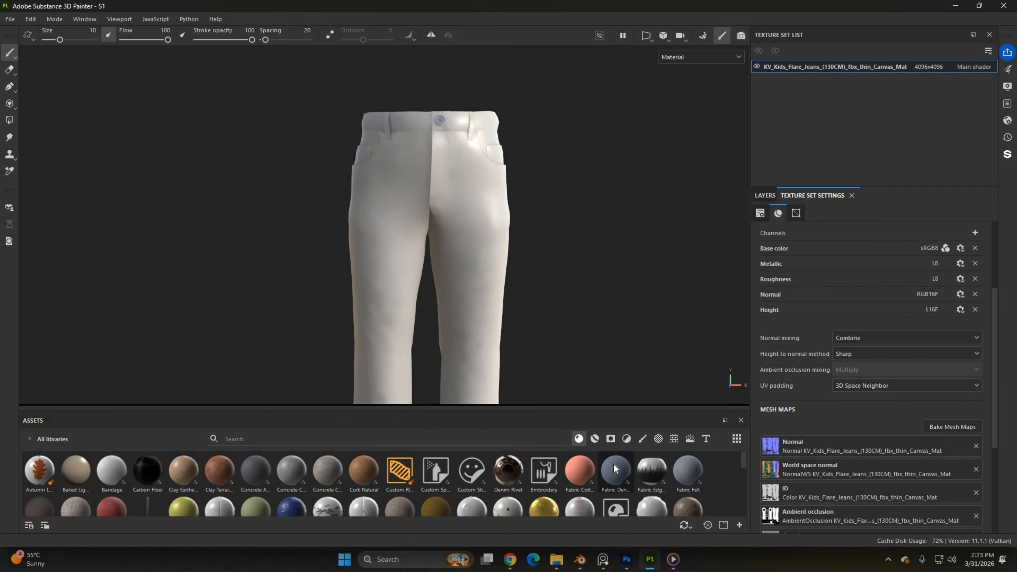
{"action": "left_click_drag", "start_coordinate": [615, 468], "coordinate": [502, 265]}
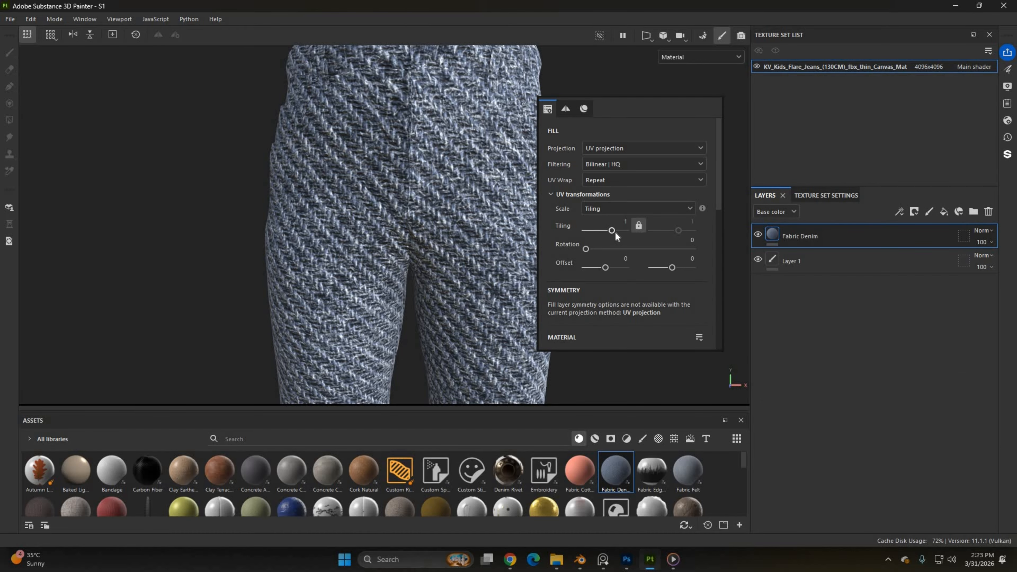
{"action": "left_click_drag", "start_coordinate": [615, 231], "coordinate": [619, 231]}
{"action": "left_click", "coordinate": [469, 161]}
{"action": "right_click_drag", "start_coordinate": [629, 198], "coordinate": [616, 259], "text": "alt"}
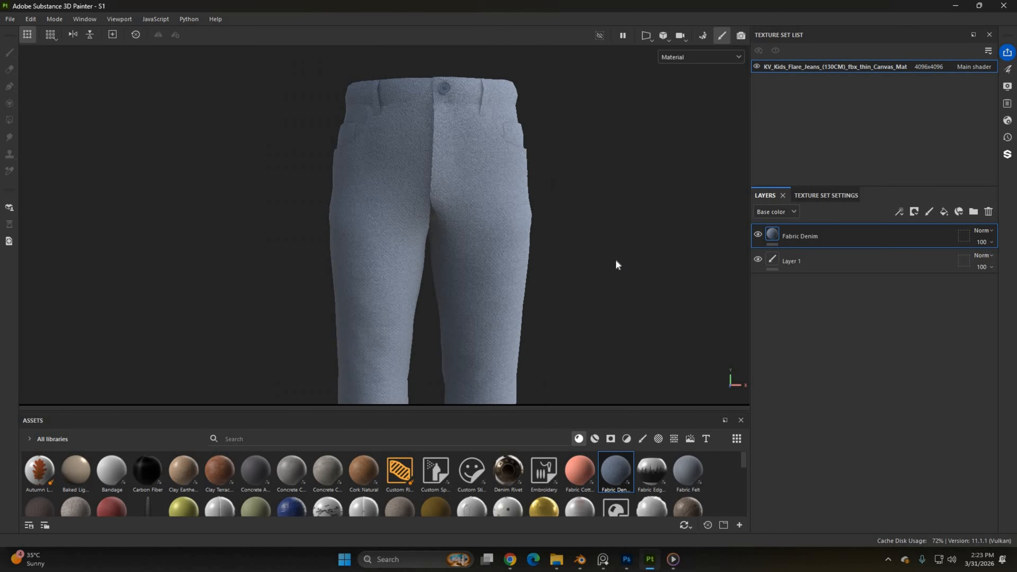
{"action": "left_click_drag", "start_coordinate": [616, 260], "coordinate": [599, 288], "text": "alt"}
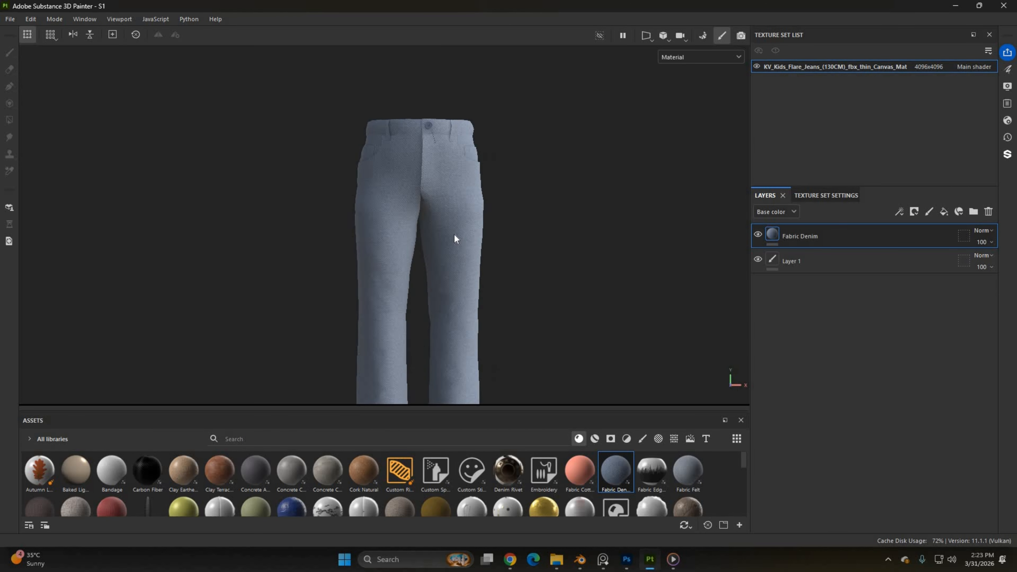
{"action": "right_click_drag", "start_coordinate": [455, 234], "coordinate": [496, 142], "text": "alt"}
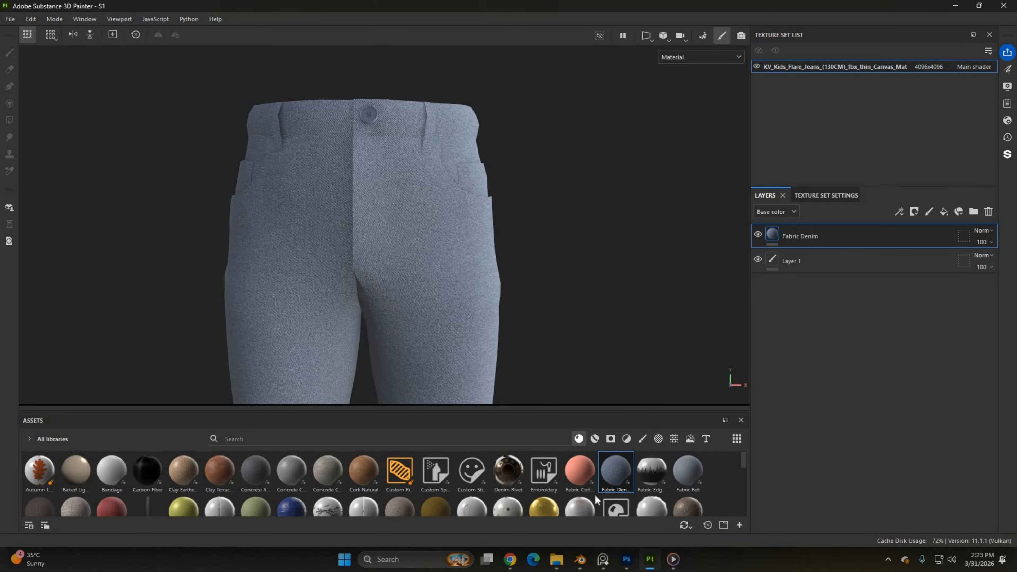
Step: Import Back.png, Front.png, Left.png and Right.png into project 'S1', assigning a usage to all four images
{"action": "left_click", "coordinate": [521, 497]}
{"action": "mouse_move", "coordinate": [113, 190]}
{"action": "left_mouse_down"}
{"action": "mouse_move", "coordinate": [298, 105]}
{"action": "mouse_move", "coordinate": [650, 566]}
{"action": "mouse_move", "coordinate": [551, 473]}
{"action": "left_mouse_up"}
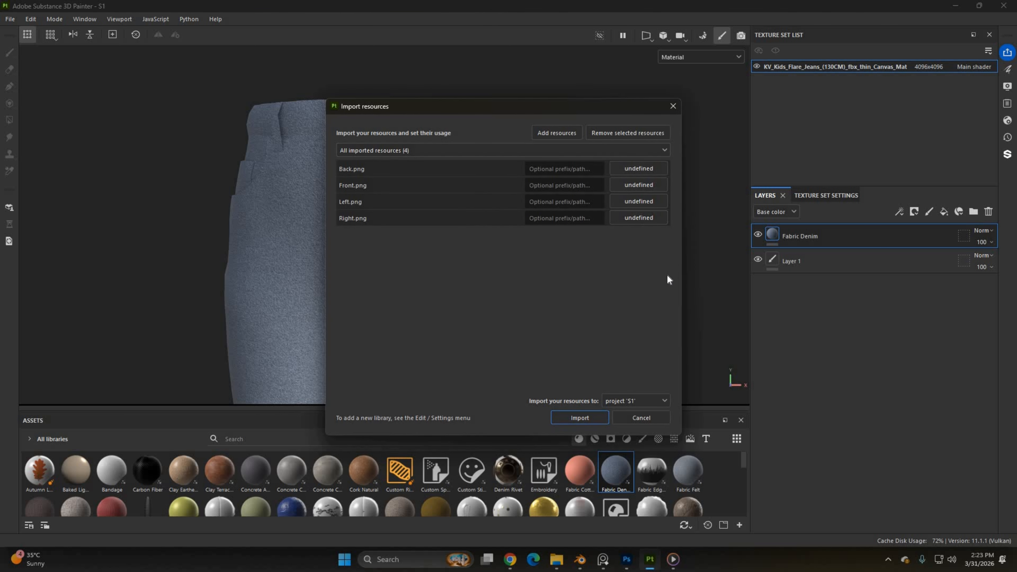
{"action": "left_click", "coordinate": [641, 217]}
{"action": "left_click", "coordinate": [661, 263]}
{"action": "left_click", "coordinate": [580, 417]}
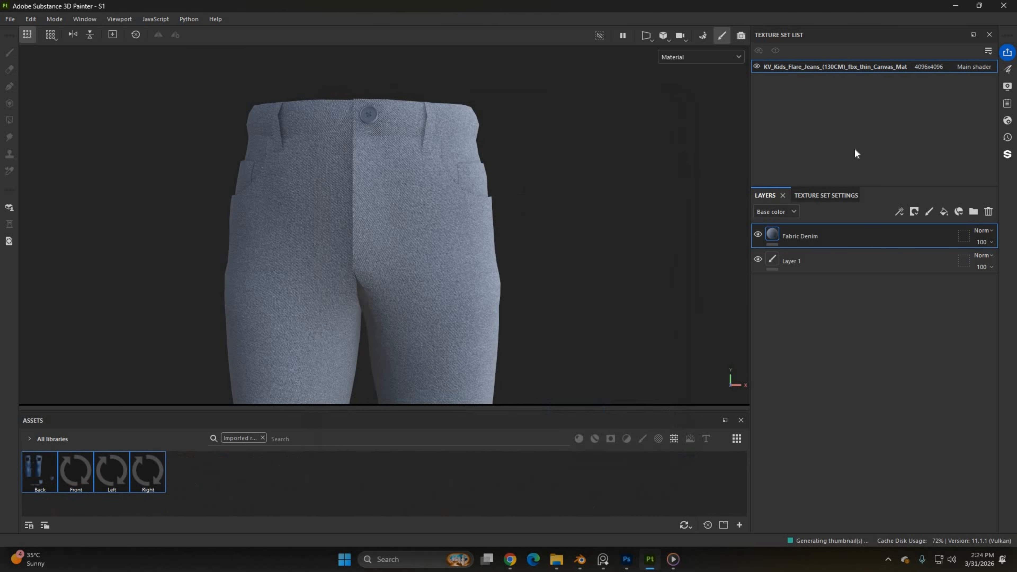
Step: Add a fill layer above Fabric Denim with a black mask, keeping only its color channel enabled
{"action": "left_click", "coordinate": [942, 214]}
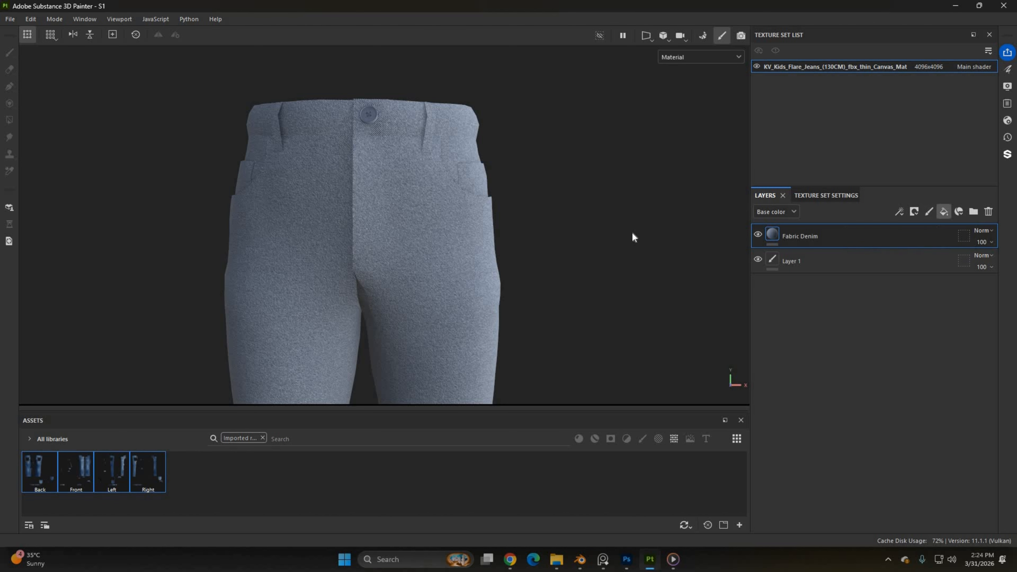
{"action": "right_click", "coordinate": [550, 193]}
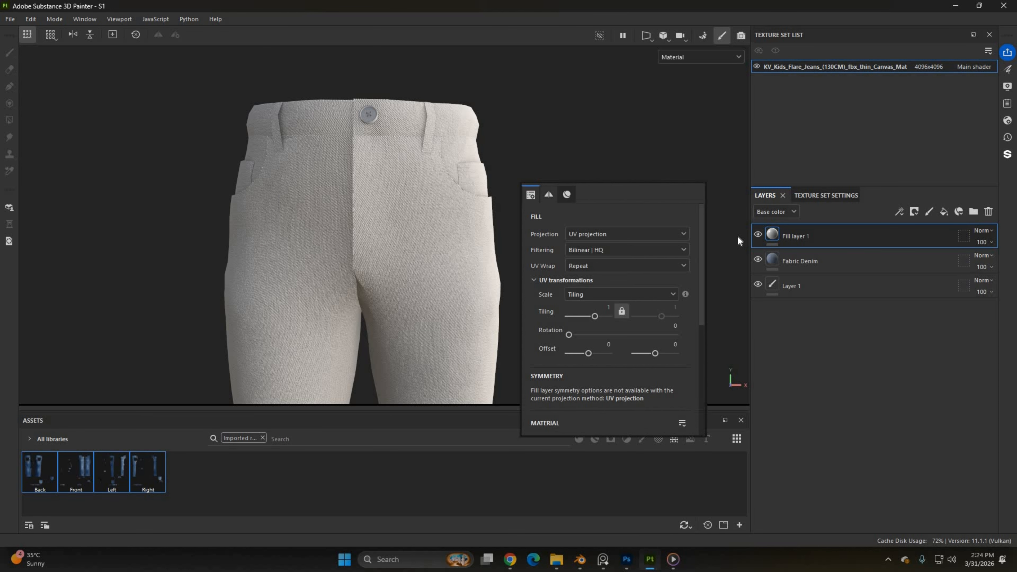
{"action": "left_click", "coordinate": [808, 236]}
{"action": "left_click", "coordinate": [864, 21]}
{"action": "left_click", "coordinate": [772, 234]}
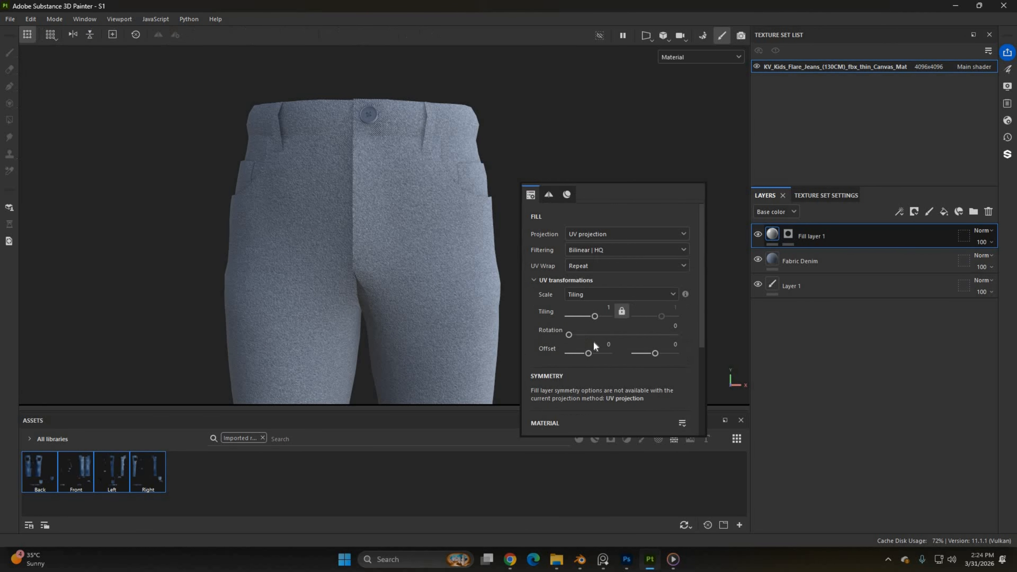
{"action": "scroll", "coordinate": [596, 341], "scroll_direction": "down", "scroll_amount": 3}
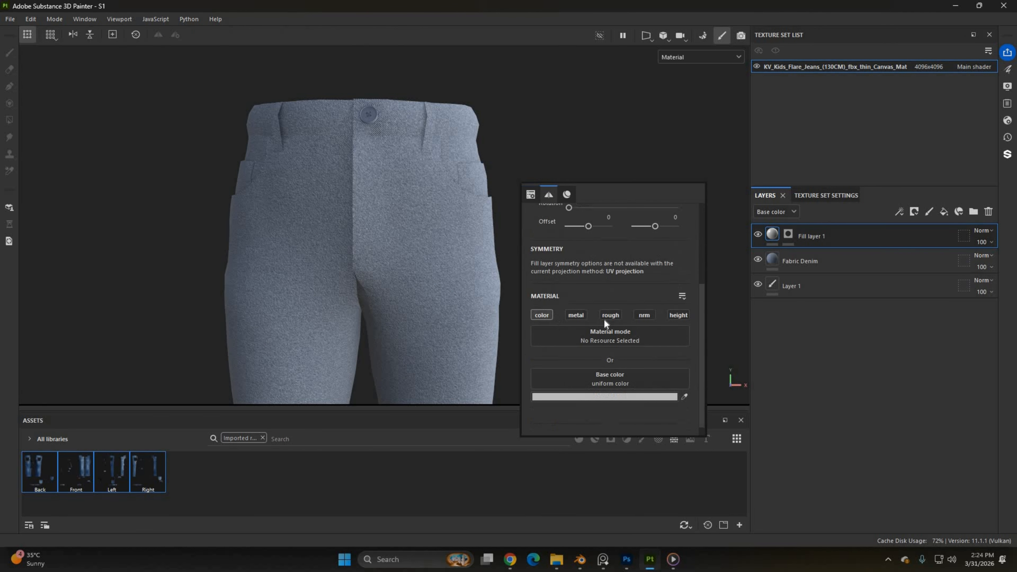
Step: Rename the masked fill layer to Front
{"action": "double_click", "coordinate": [803, 234]}
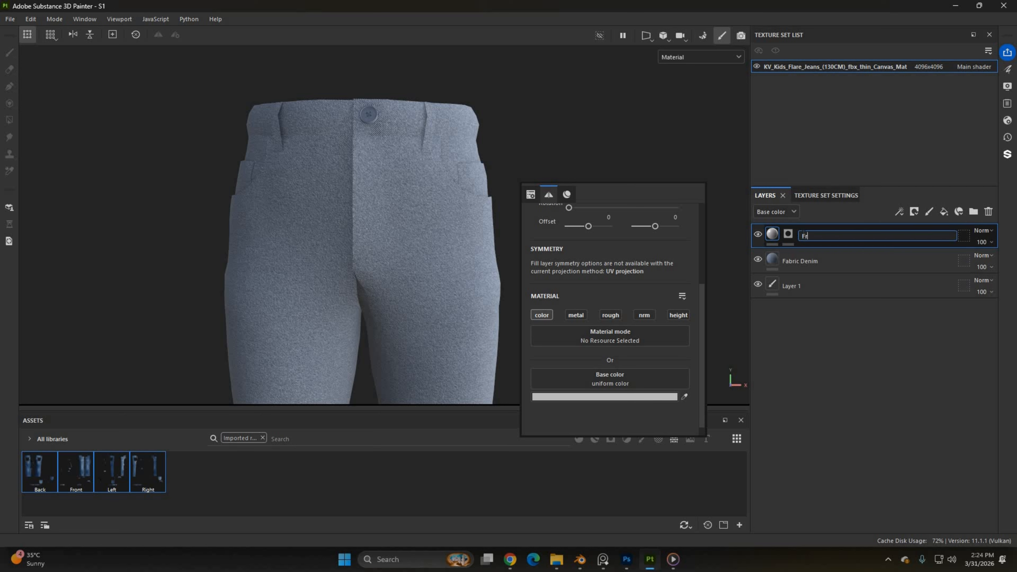
{"action": "type", "text": "Front"}
{"action": "key", "text": "Return"}
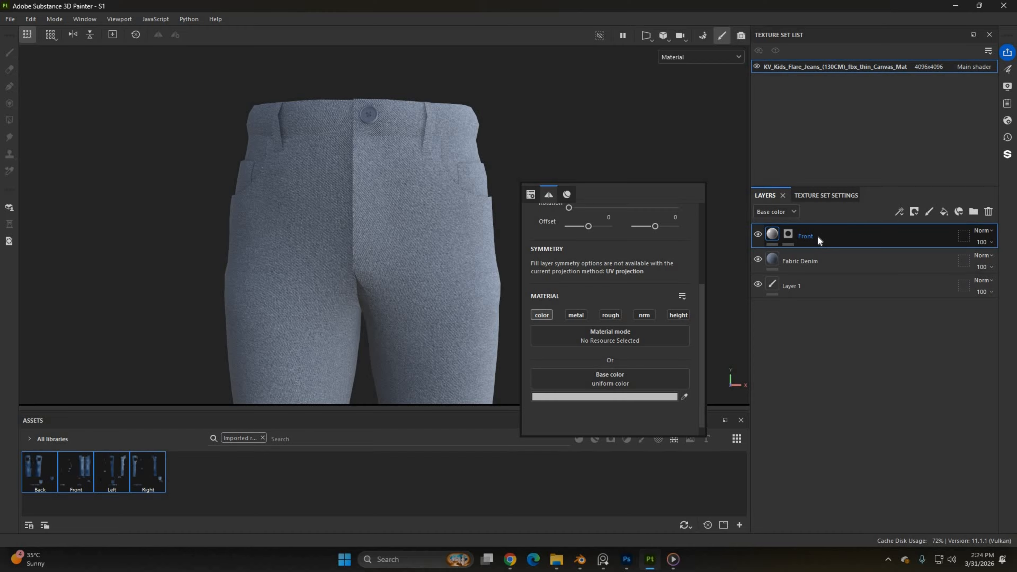
Step: Duplicate the masked Front layer into three further layers named Back, Left and Right
{"action": "key", "text": "ctrl+d"}
{"action": "double_click", "coordinate": [818, 237]}
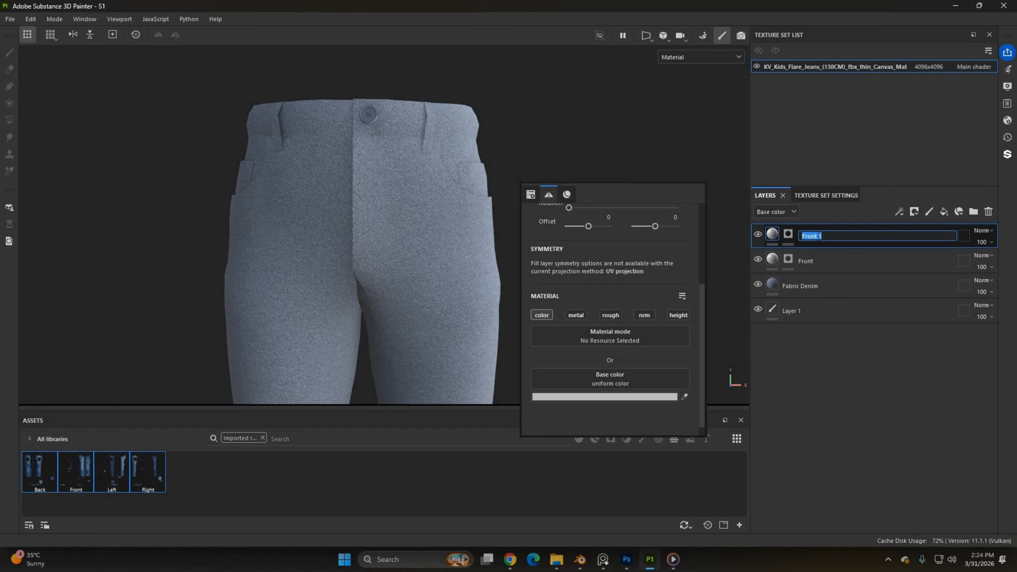
{"action": "type", "text": "Back"}
{"action": "key", "text": "Return"}
{"action": "key", "text": "ctrl+d"}
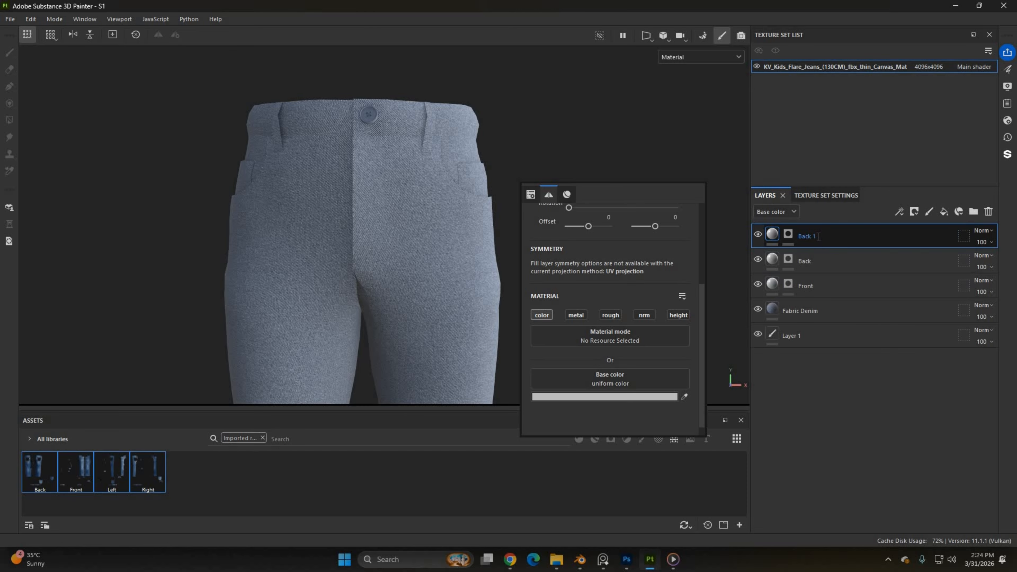
{"action": "double_click", "coordinate": [818, 237]}
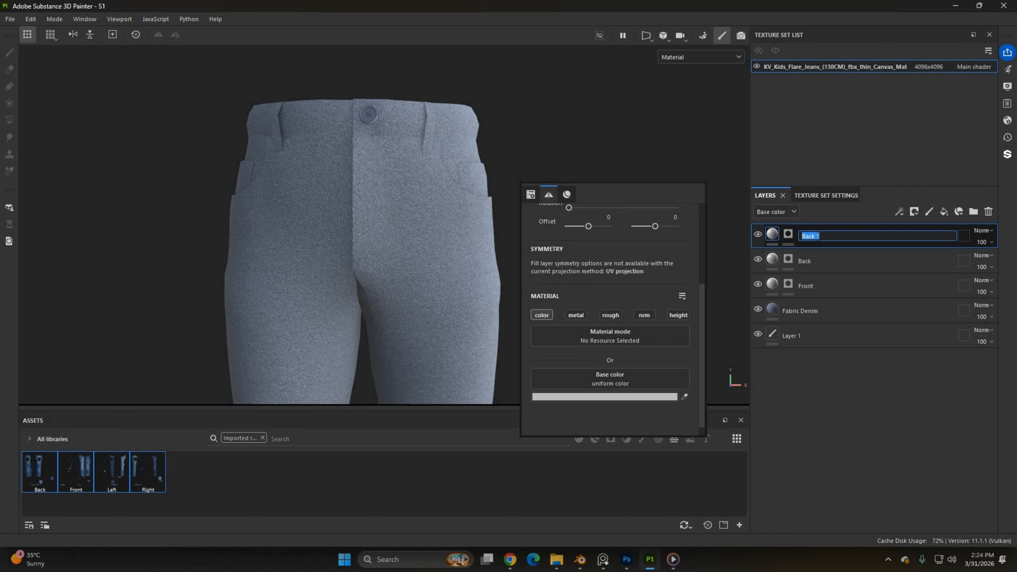
{"action": "left_click", "coordinate": [812, 280]}
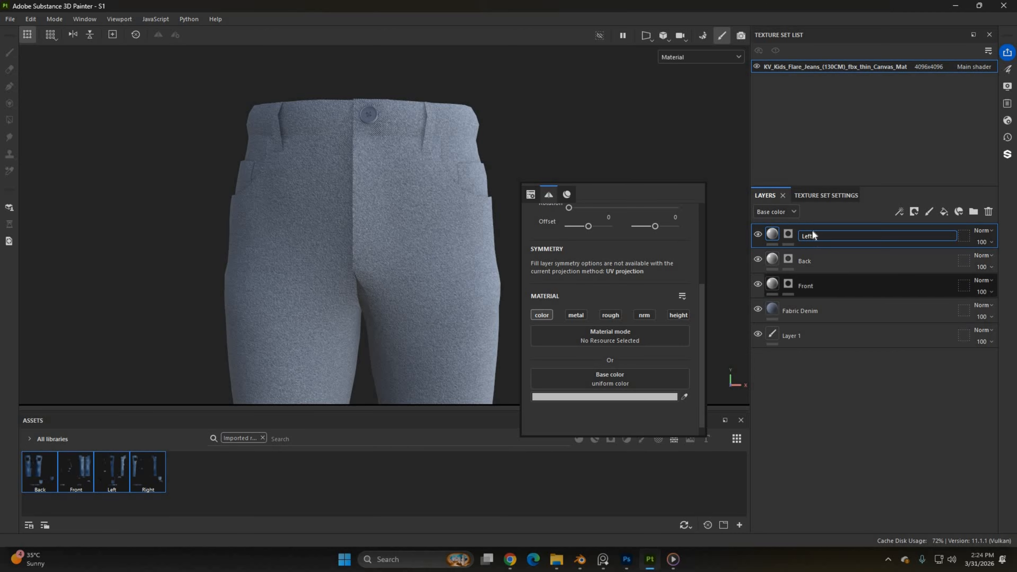
{"action": "left_click", "coordinate": [812, 229]}
{"action": "key", "text": "ctrl+d"}
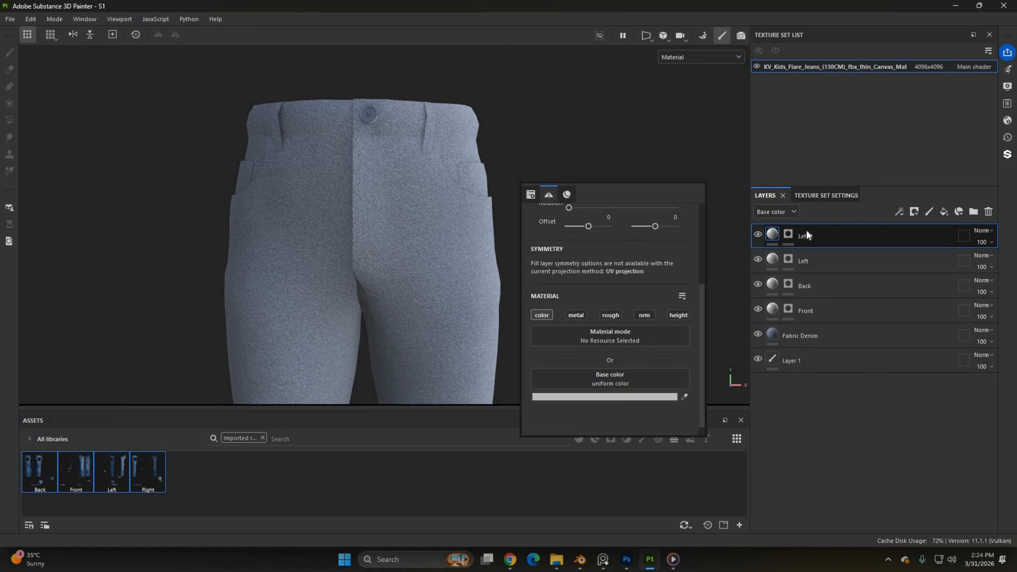
{"action": "double_click", "coordinate": [811, 238]}
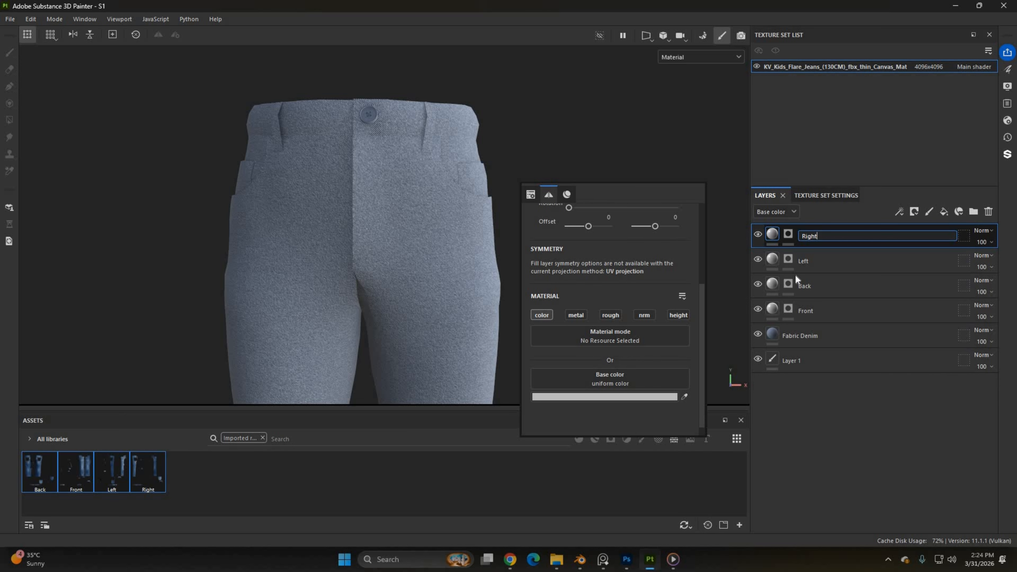
{"action": "key", "text": "Return"}
Step: Assign the imported Front, Back, Left and Right textures as base color of the fill layers with the matching names
{"action": "left_click", "coordinate": [810, 260]}
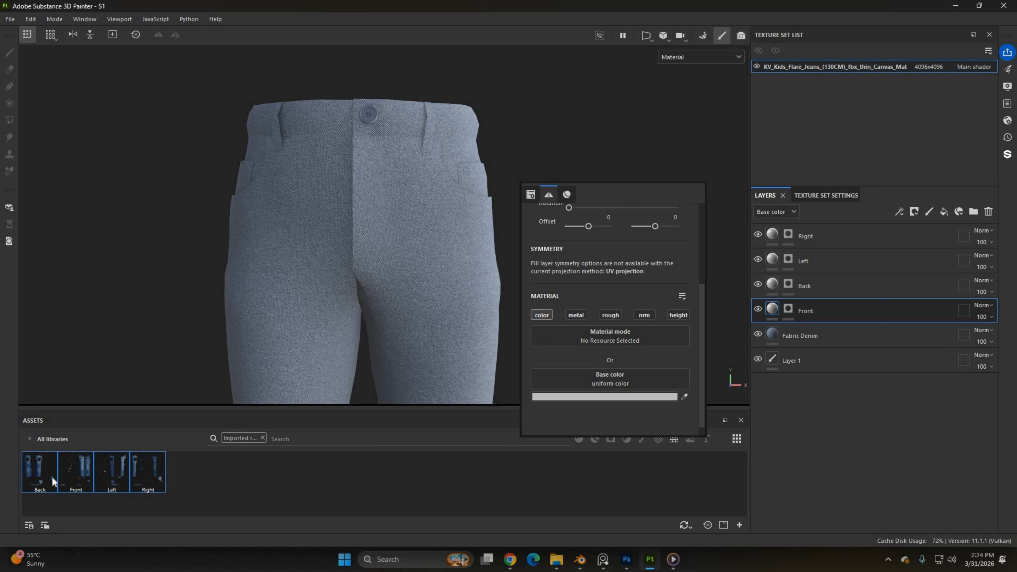
{"action": "left_click_drag", "start_coordinate": [89, 461], "coordinate": [624, 387]}
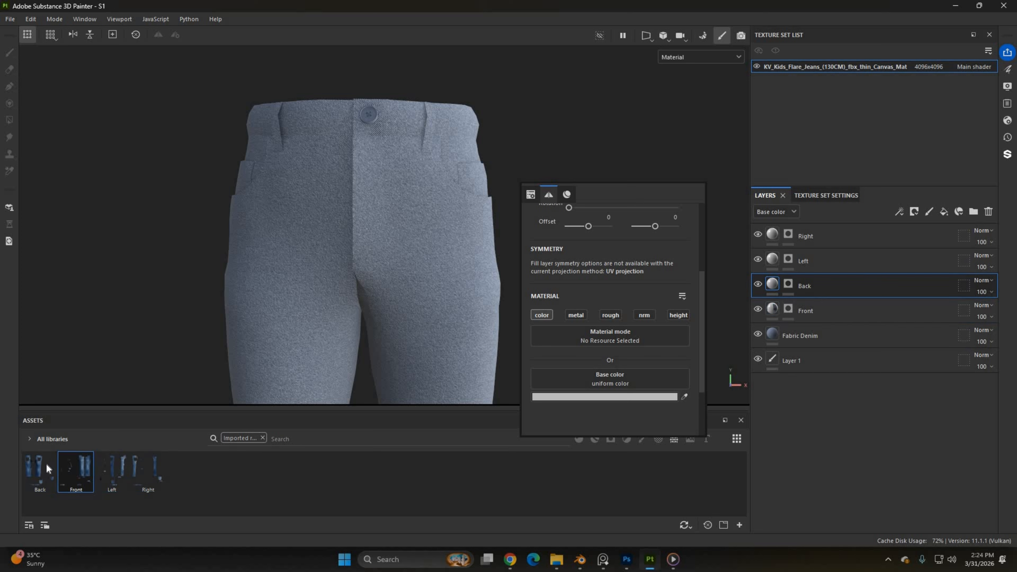
{"action": "left_click_drag", "start_coordinate": [40, 471], "coordinate": [585, 381]}
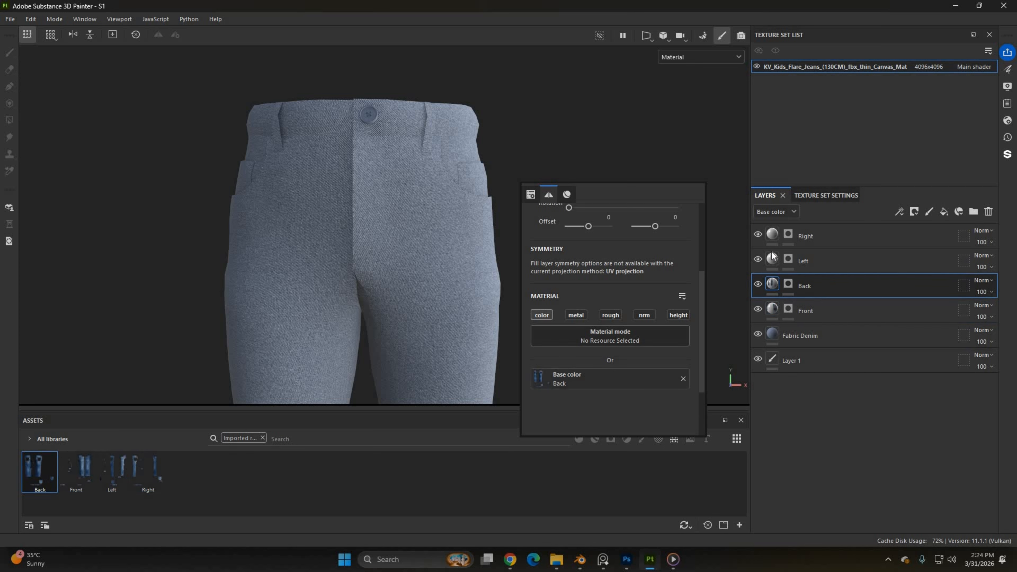
{"action": "left_click_drag", "start_coordinate": [110, 481], "coordinate": [613, 381]}
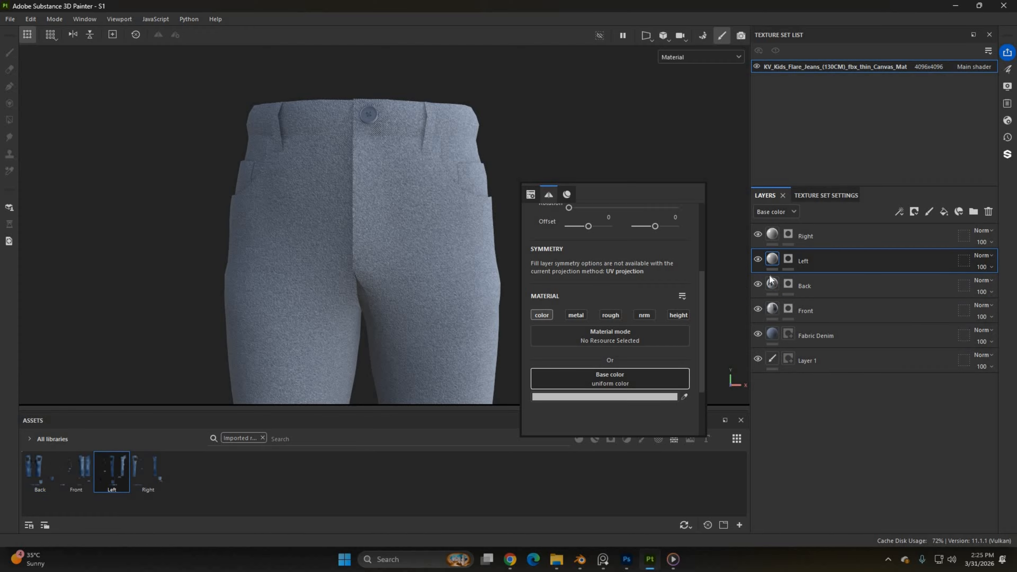
{"action": "left_click_drag", "start_coordinate": [161, 472], "coordinate": [609, 382]}
Step: Group the Right, Left, Back and Front fill layers into a folder named Layers
{"action": "left_click", "coordinate": [798, 234]}
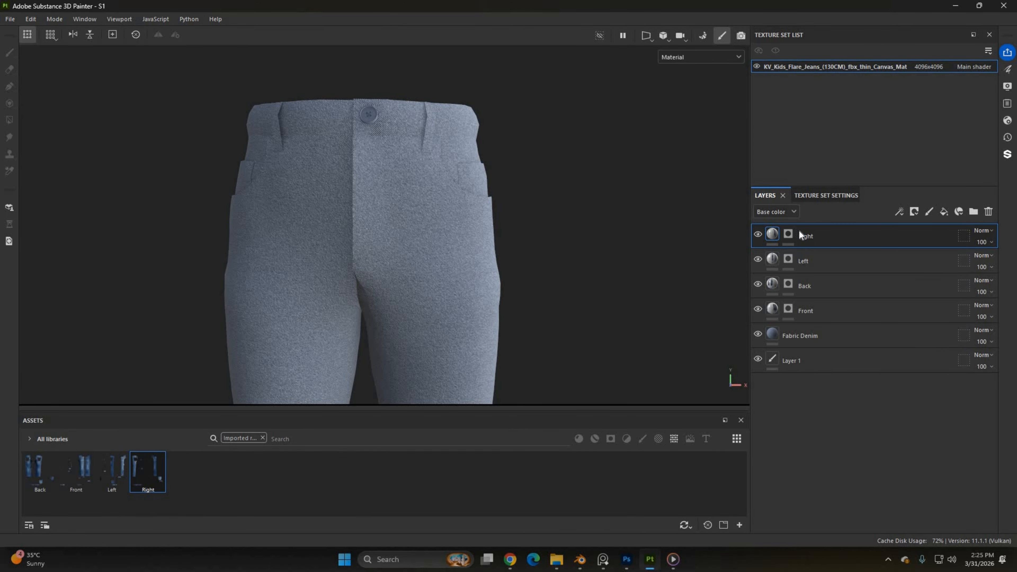
{"action": "left_click", "coordinate": [815, 311], "text": "shift"}
{"action": "key", "text": "ctrl+g"}
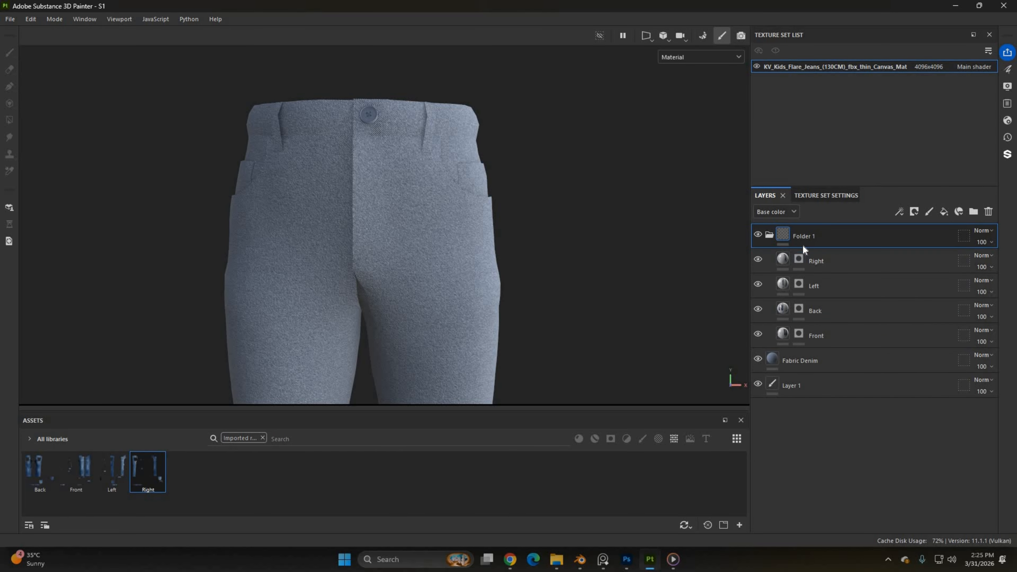
{"action": "double_click", "coordinate": [807, 234]}
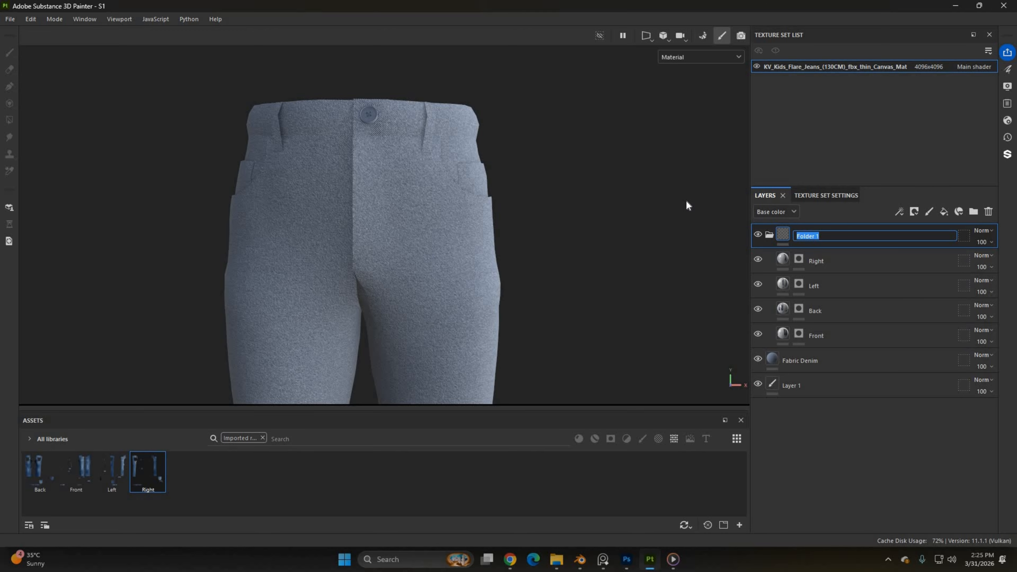
{"action": "type", "text": "Layers"}
{"action": "key", "text": "Return"}
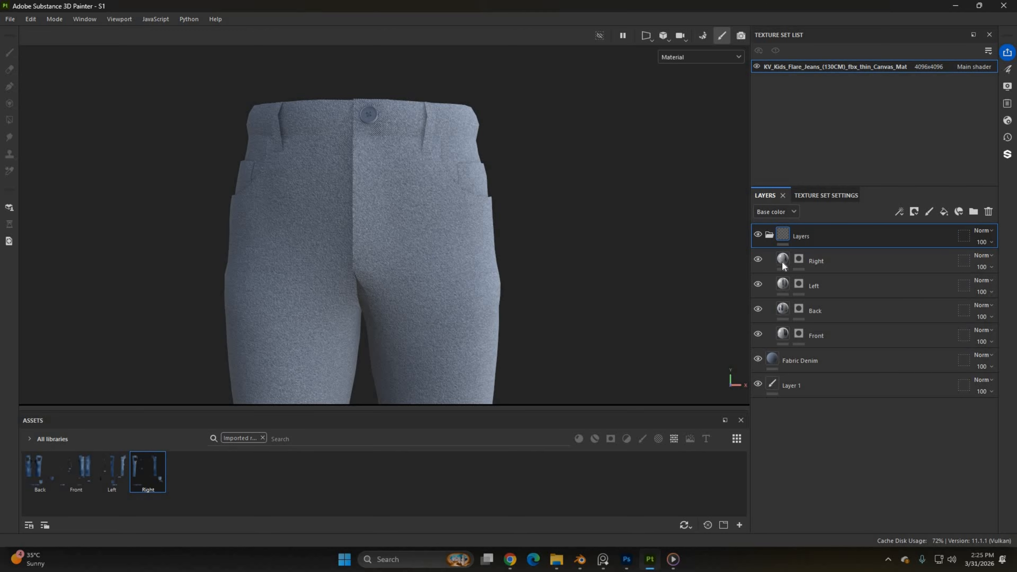
Step: Add a paint effect to the Front layer's mask and paint the front denim over the waist, thighs and legs
{"action": "left_click", "coordinate": [803, 332]}
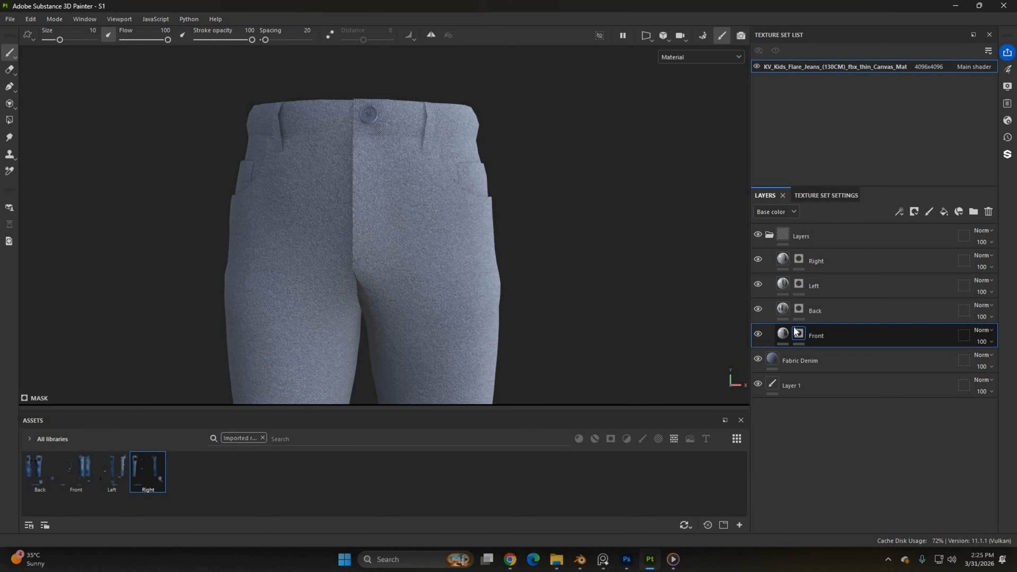
{"action": "right_click", "coordinate": [803, 332]}
{"action": "left_click", "coordinate": [817, 354]}
{"action": "left_click_drag", "start_coordinate": [418, 117], "coordinate": [420, 345]}
{"action": "left_click_drag", "start_coordinate": [465, 176], "coordinate": [469, 305]}
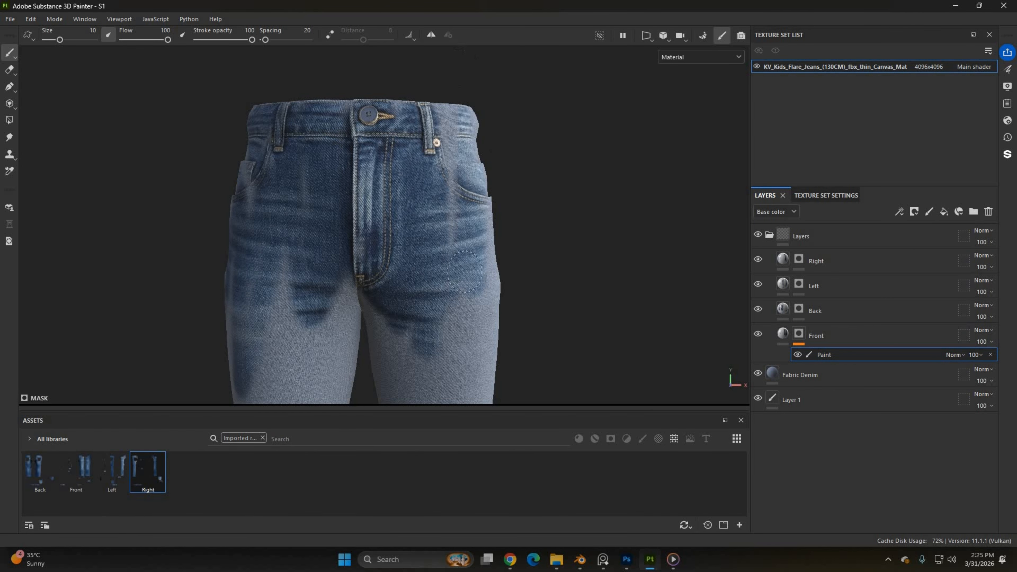
{"action": "left_click_drag", "start_coordinate": [457, 349], "coordinate": [456, 397]}
{"action": "scroll", "coordinate": [362, 240], "scroll_direction": "down", "scroll_amount": 1}
{"action": "left_click_drag", "start_coordinate": [301, 212], "coordinate": [345, 385]}
{"action": "left_click_drag", "start_coordinate": [416, 249], "coordinate": [420, 393]}
{"action": "middle_click_drag", "start_coordinate": [381, 341], "coordinate": [452, 80], "text": "alt"}
{"action": "mouse_move", "coordinate": [425, 216]}
{"action": "left_mouse_down"}
{"action": "mouse_move", "coordinate": [427, 347]}
{"action": "mouse_move", "coordinate": [383, 132]}
{"action": "left_mouse_up"}
Step: Display only the base color channel and paint the Front mask over the lower legs down to the hems
{"action": "left_click", "coordinate": [700, 57]}
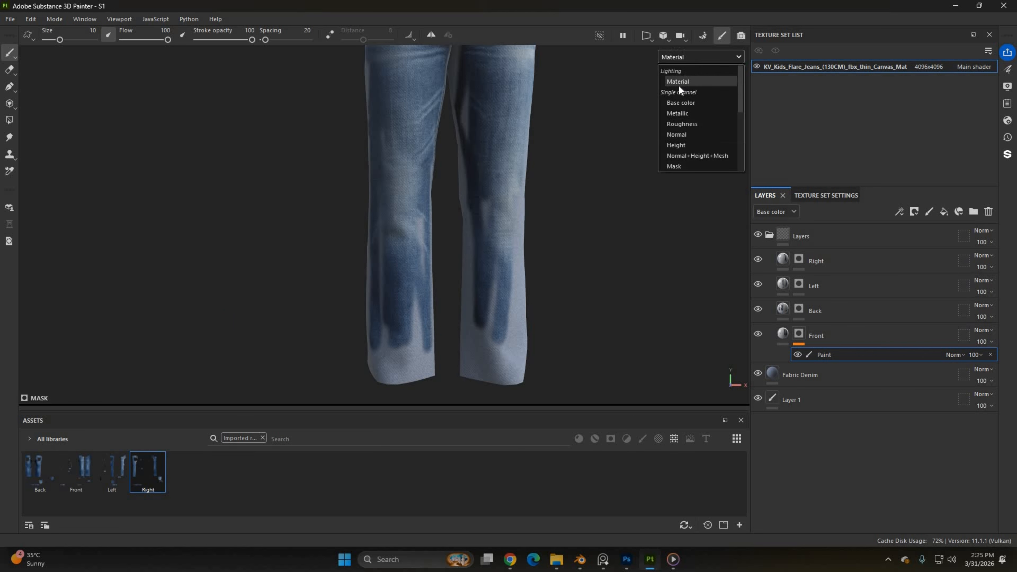
{"action": "left_click", "coordinate": [681, 103]}
{"action": "mouse_move", "coordinate": [440, 152]}
{"action": "middle_mouse_down", "text": "alt"}
{"action": "mouse_move", "coordinate": [456, 321]}
{"action": "mouse_move", "coordinate": [424, 136]}
{"action": "middle_mouse_up", "text": "alt"}
{"action": "left_click_drag", "start_coordinate": [469, 177], "coordinate": [459, 344]}
{"action": "left_click_drag", "start_coordinate": [405, 281], "coordinate": [399, 345]}
{"action": "mouse_move", "coordinate": [362, 277]}
{"action": "left_mouse_down"}
{"action": "mouse_move", "coordinate": [360, 348]}
{"action": "mouse_move", "coordinate": [361, 180]}
{"action": "mouse_move", "coordinate": [517, 343]}
{"action": "mouse_move", "coordinate": [504, 168]}
{"action": "left_mouse_up"}
{"action": "left_click_drag", "start_coordinate": [503, 168], "coordinate": [445, 172], "text": "alt"}
{"action": "left_click_drag", "start_coordinate": [534, 202], "coordinate": [526, 316]}
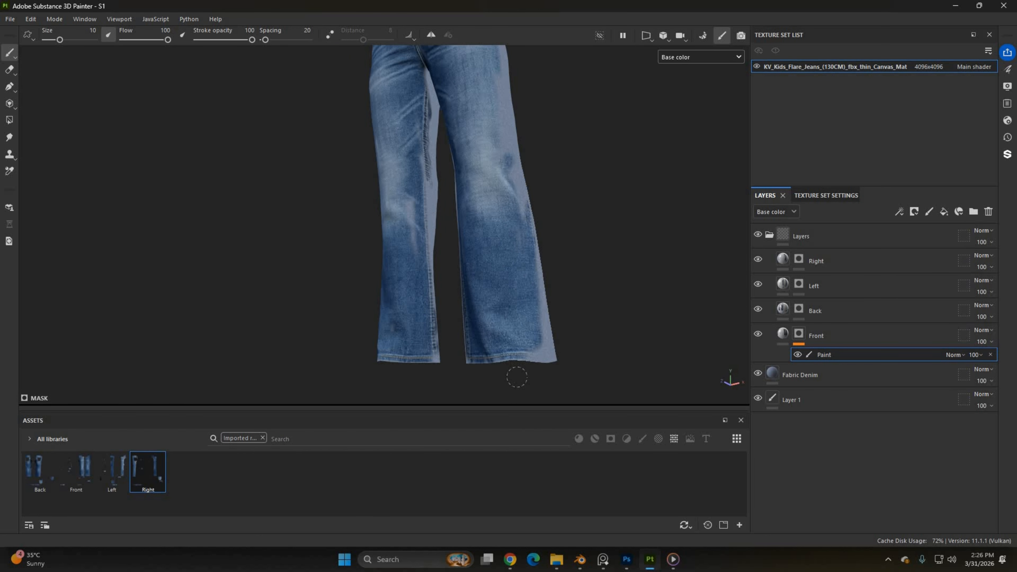
{"action": "left_click_drag", "start_coordinate": [535, 357], "coordinate": [520, 216]}
Step: Enlarge the brush to 28.14 and fill the uncovered strip along the outer thigh on the Front mask
{"action": "scroll", "coordinate": [520, 217], "scroll_direction": "down", "scroll_amount": 1}
{"action": "middle_click_drag", "start_coordinate": [509, 157], "coordinate": [532, 276], "text": "alt"}
{"action": "scroll", "coordinate": [533, 277], "scroll_direction": "up", "scroll_amount": 2}
{"action": "right_click", "coordinate": [714, 234]}
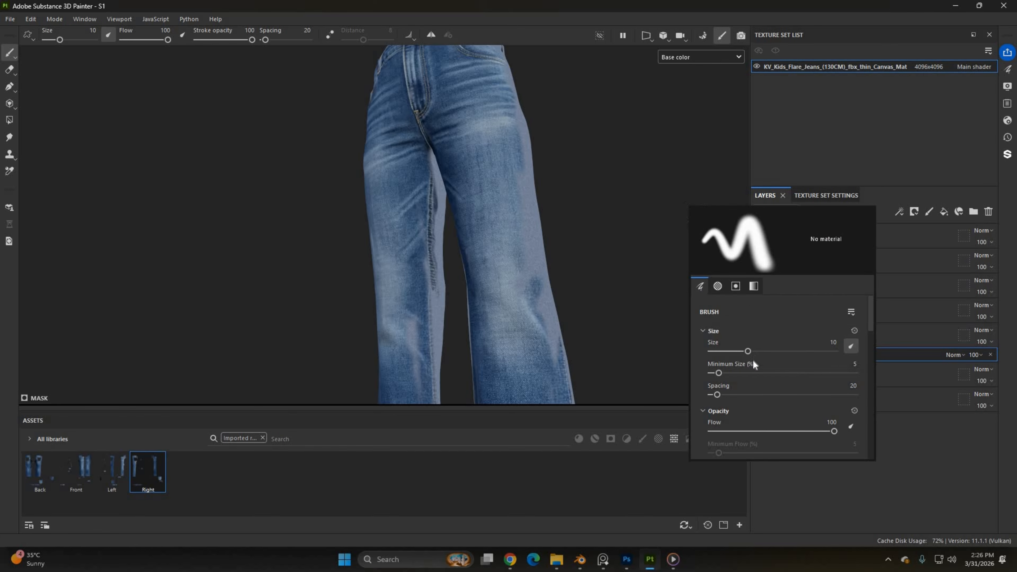
{"action": "left_click", "coordinate": [774, 350]}
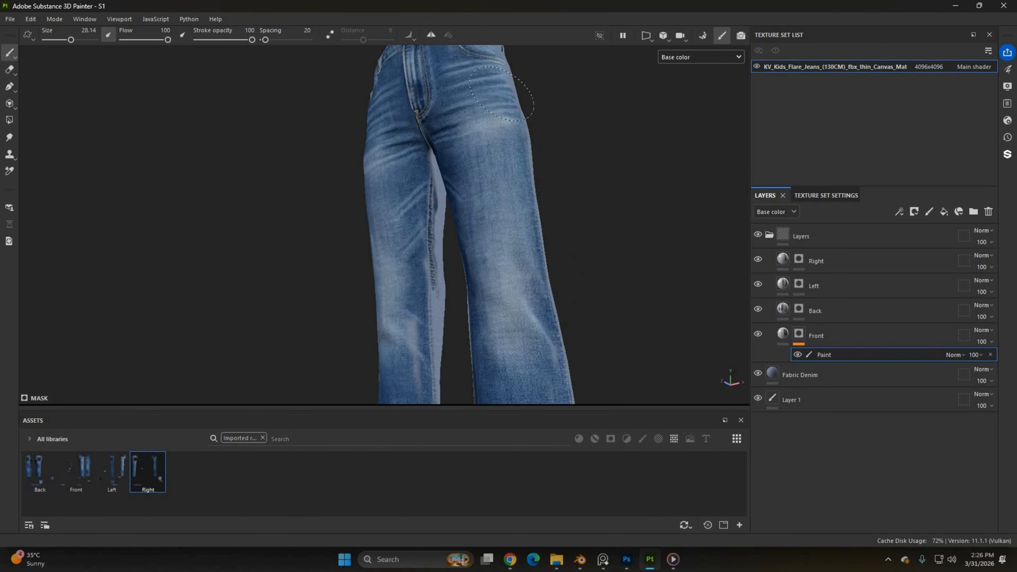
{"action": "middle_click_drag", "start_coordinate": [509, 141], "coordinate": [524, 244], "text": "alt"}
{"action": "scroll", "coordinate": [520, 200], "scroll_direction": "up", "scroll_amount": 1}
Step: Paint the Front mask over the opposite hip and leg down to the hem
{"action": "left_click_drag", "start_coordinate": [532, 188], "coordinate": [594, 184], "text": "alt"}
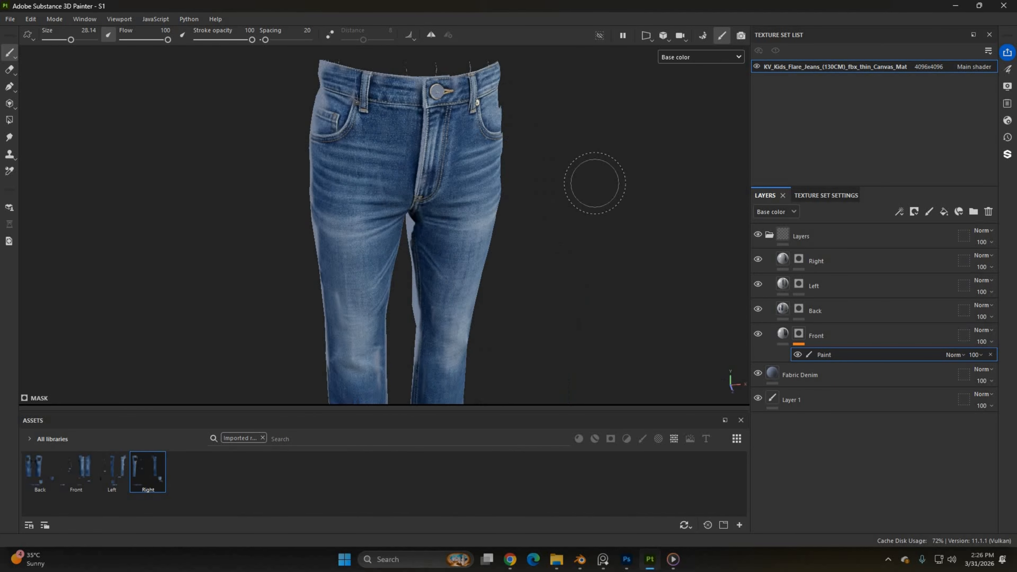
{"action": "middle_click_drag", "start_coordinate": [354, 197], "coordinate": [448, 261], "text": "alt"}
{"action": "mouse_move", "coordinate": [417, 176]}
{"action": "left_mouse_down"}
{"action": "mouse_move", "coordinate": [382, 232]}
{"action": "mouse_move", "coordinate": [380, 182]}
{"action": "left_mouse_up"}
{"action": "left_click_drag", "start_coordinate": [381, 249], "coordinate": [362, 336]}
{"action": "middle_click_drag", "start_coordinate": [386, 395], "coordinate": [441, 196], "text": "alt"}
{"action": "left_click_drag", "start_coordinate": [438, 250], "coordinate": [441, 186]}
{"action": "mouse_move", "coordinate": [534, 240]}
{"action": "left_mouse_down", "text": "alt"}
{"action": "mouse_move", "coordinate": [488, 186]}
{"action": "mouse_move", "coordinate": [518, 160]}
{"action": "left_mouse_up", "text": "alt"}
{"action": "middle_click_drag", "start_coordinate": [332, 262], "coordinate": [362, 517], "text": "alt"}
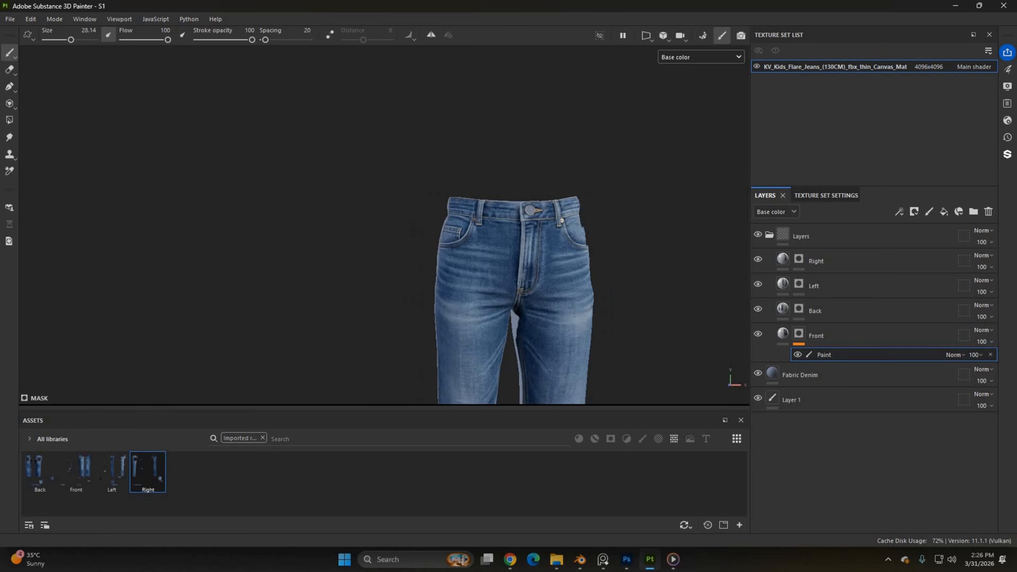
{"action": "middle_click_drag", "start_coordinate": [477, 259], "coordinate": [407, 229], "text": "alt"}
Step: Add a paint effect to the Back layer's mask and paint the rear denim from the waistband to the hems
{"action": "left_click_drag", "start_coordinate": [406, 229], "coordinate": [415, 164], "text": "alt+shift"}
{"action": "right_click", "coordinate": [799, 311]}
{"action": "left_click", "coordinate": [831, 172]}
{"action": "mouse_move", "coordinate": [320, 130]}
{"action": "left_mouse_down", "text": "alt"}
{"action": "mouse_move", "coordinate": [427, 186]}
{"action": "mouse_move", "coordinate": [605, 200]}
{"action": "left_mouse_up", "text": "alt"}
{"action": "mouse_move", "coordinate": [373, 140]}
{"action": "left_mouse_down"}
{"action": "mouse_move", "coordinate": [363, 284]}
{"action": "mouse_move", "coordinate": [464, 259]}
{"action": "left_mouse_up"}
{"action": "middle_click_drag", "start_coordinate": [464, 259], "coordinate": [545, 112], "text": "alt"}
{"action": "mouse_move", "coordinate": [521, 282]}
{"action": "left_mouse_down"}
{"action": "mouse_move", "coordinate": [521, 333]}
{"action": "mouse_move", "coordinate": [508, 341]}
{"action": "left_mouse_up"}
{"action": "left_click_drag", "start_coordinate": [508, 341], "coordinate": [445, 356], "text": "alt"}
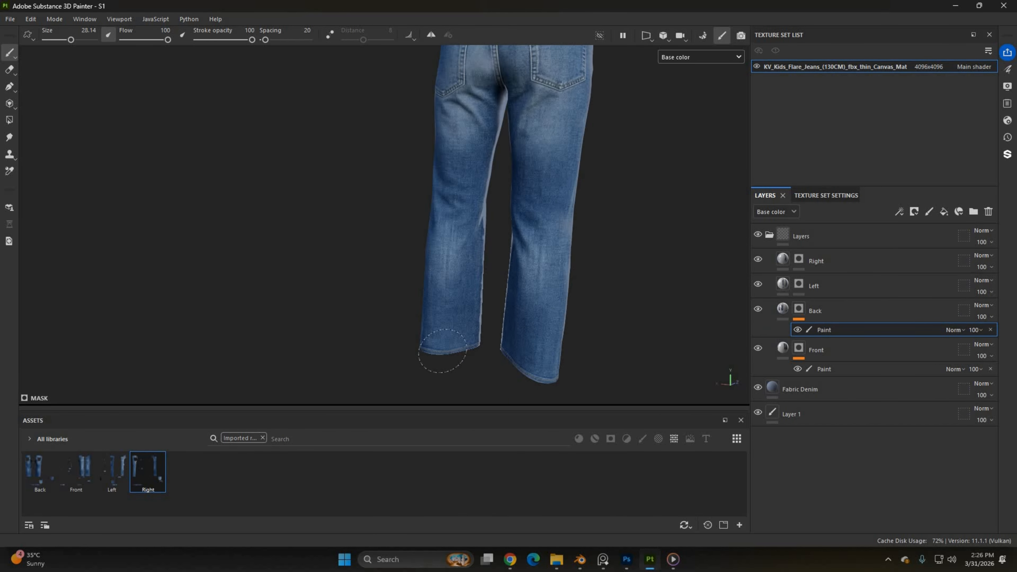
Step: Add a paint effect to the Left layer's mask and paint the left denim texture along that side of the jeans
{"action": "left_click_drag", "start_coordinate": [576, 248], "coordinate": [447, 248], "text": "alt"}
{"action": "middle_click_drag", "start_coordinate": [447, 248], "coordinate": [382, 424], "text": "alt"}
{"action": "left_click_drag", "start_coordinate": [548, 163], "coordinate": [644, 186], "text": "alt"}
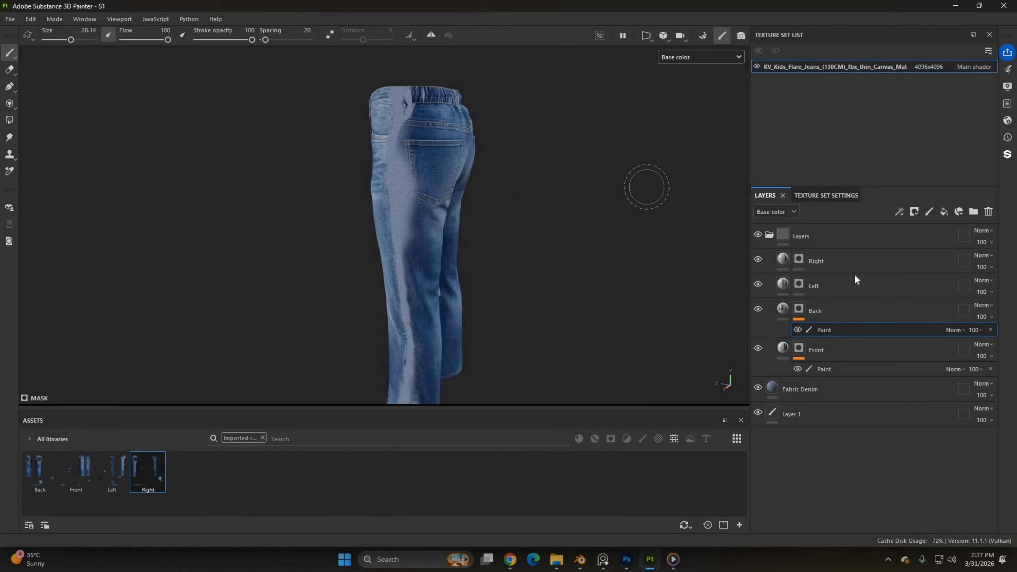
{"action": "left_click", "coordinate": [799, 285]}
{"action": "right_click", "coordinate": [798, 283]}
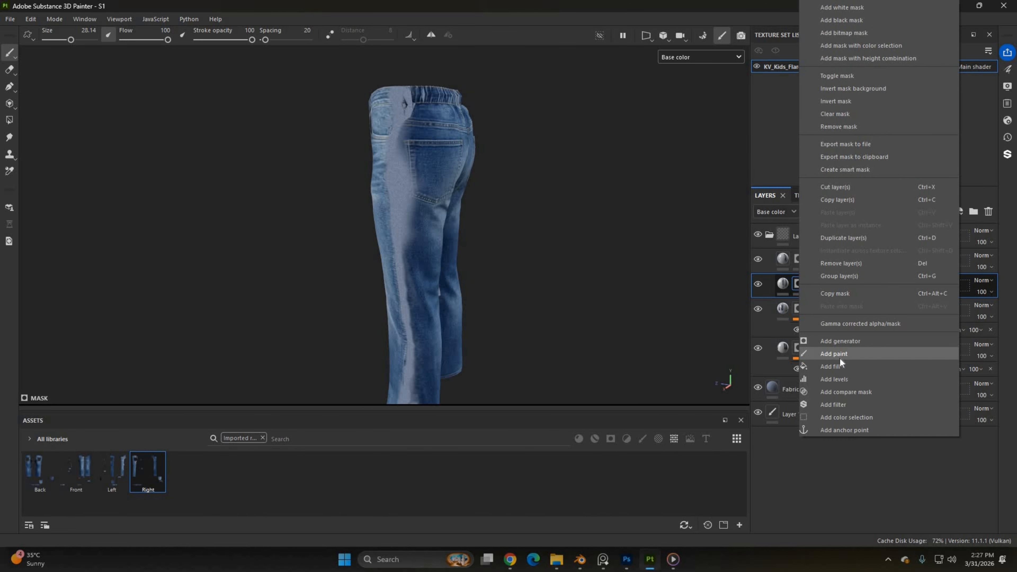
{"action": "left_click", "coordinate": [840, 360]}
{"action": "left_click_drag", "start_coordinate": [463, 195], "coordinate": [452, 132], "text": "alt"}
{"action": "scroll", "coordinate": [468, 147], "scroll_direction": "down", "scroll_amount": 2}
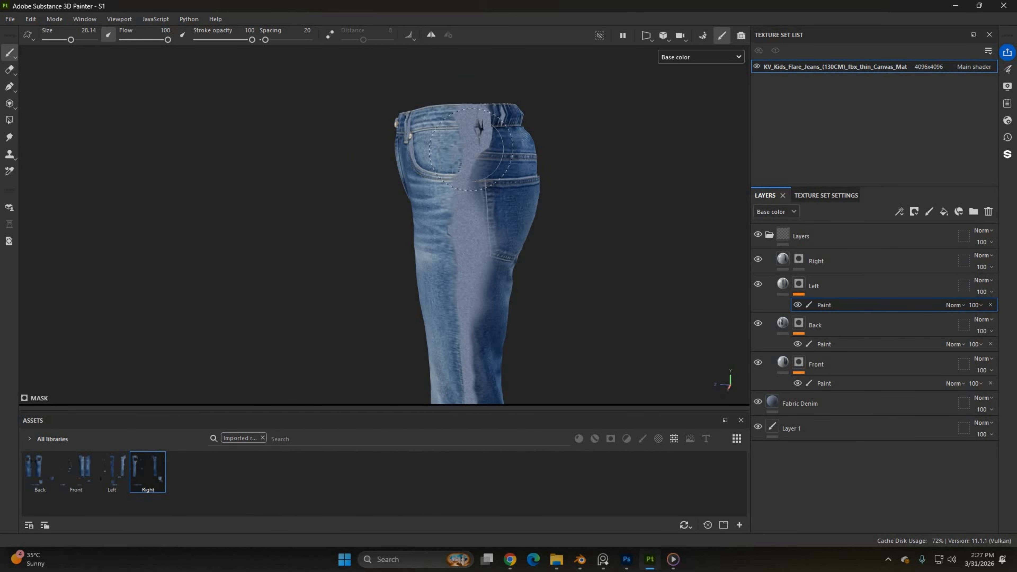
{"action": "left_click_drag", "start_coordinate": [280, 189], "coordinate": [529, 136], "text": "alt"}
{"action": "left_click_drag", "start_coordinate": [516, 241], "coordinate": [552, 313]}
{"action": "left_click_drag", "start_coordinate": [576, 244], "coordinate": [586, 231], "text": "alt"}
{"action": "scroll", "coordinate": [586, 232], "scroll_direction": "down", "scroll_amount": 2}
{"action": "middle_click_drag", "start_coordinate": [586, 231], "coordinate": [507, 165], "text": "alt"}
{"action": "mouse_move", "coordinate": [508, 164]}
{"action": "left_mouse_down"}
{"action": "mouse_move", "coordinate": [506, 381]}
{"action": "mouse_move", "coordinate": [465, 236]}
{"action": "mouse_move", "coordinate": [443, 68]}
{"action": "left_mouse_up"}
Step: Extend the Left mask painting around the back of the leg down to the hem
{"action": "left_click_drag", "start_coordinate": [558, 231], "coordinate": [600, 225], "text": "alt"}
{"action": "middle_click_drag", "start_coordinate": [546, 118], "coordinate": [543, 240], "text": "alt"}
{"action": "left_click_drag", "start_coordinate": [441, 169], "coordinate": [437, 97]}
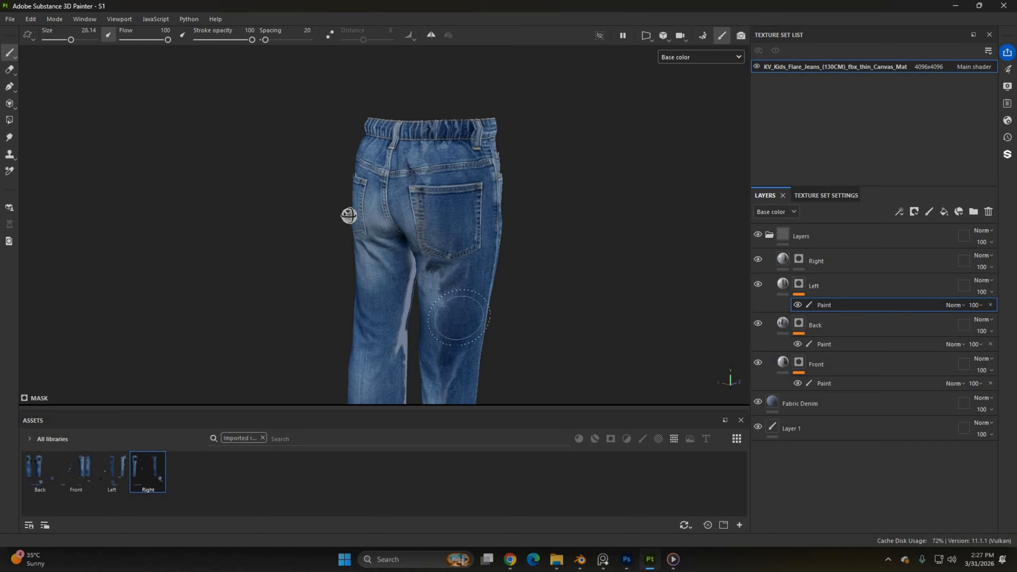
{"action": "left_click_drag", "start_coordinate": [348, 215], "coordinate": [256, 214], "text": "alt"}
{"action": "middle_click_drag", "start_coordinate": [257, 214], "coordinate": [260, 96], "text": "alt"}
{"action": "mouse_move", "coordinate": [426, 396]}
{"action": "left_mouse_down"}
{"action": "mouse_move", "coordinate": [453, 332]}
{"action": "mouse_move", "coordinate": [476, 81]}
{"action": "left_mouse_up"}
Step: Blend the Left mask into the front texture along the thigh and lower leg
{"action": "mouse_move", "coordinate": [495, 116]}
{"action": "middle_mouse_down", "text": "alt"}
{"action": "mouse_move", "coordinate": [477, 155]}
{"action": "mouse_move", "coordinate": [492, 280]}
{"action": "middle_mouse_up", "text": "alt"}
{"action": "left_click_drag", "start_coordinate": [493, 281], "coordinate": [400, 277], "text": "alt"}
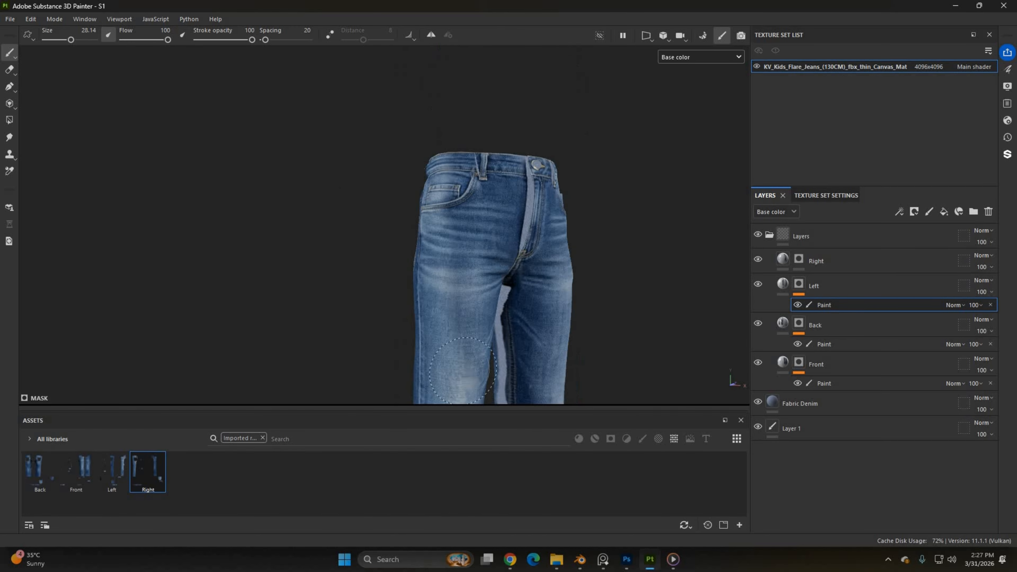
{"action": "left_click_drag", "start_coordinate": [463, 370], "coordinate": [478, 168]}
{"action": "middle_click_drag", "start_coordinate": [453, 363], "coordinate": [467, 93], "text": "alt"}
{"action": "mouse_move", "coordinate": [475, 244]}
{"action": "left_mouse_down"}
{"action": "mouse_move", "coordinate": [480, 308]}
{"action": "mouse_move", "coordinate": [448, 257]}
{"action": "left_mouse_up"}
{"action": "middle_click_drag", "start_coordinate": [472, 57], "coordinate": [479, 168], "text": "alt"}
Step: Add a paint effect to the Right layer's mask and paint the right side seam from the waist to the hem
{"action": "left_click_drag", "start_coordinate": [479, 168], "coordinate": [380, 177], "text": "alt"}
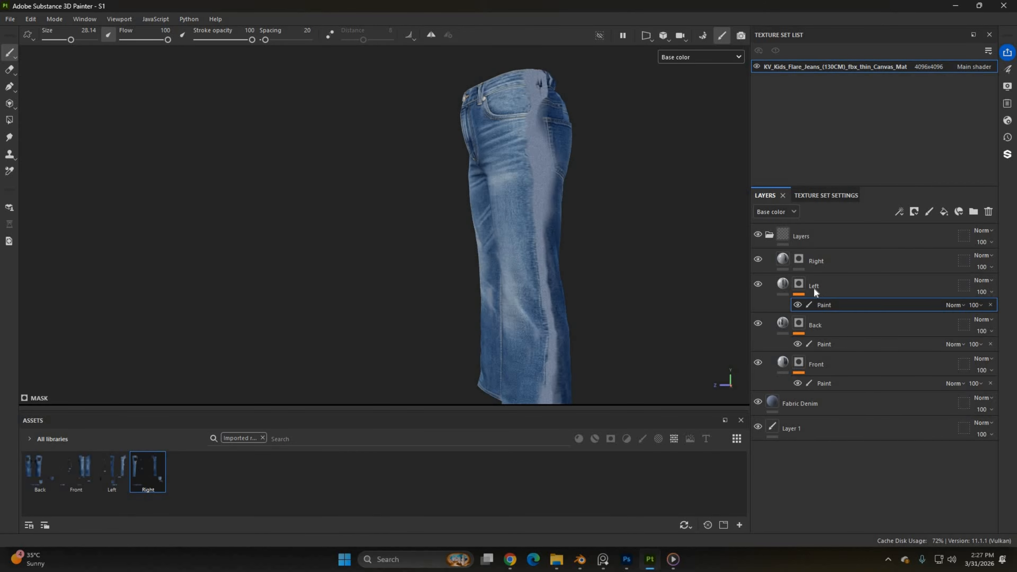
{"action": "left_click", "coordinate": [802, 260]}
{"action": "right_click", "coordinate": [800, 260]}
{"action": "left_click", "coordinate": [831, 341]}
{"action": "mouse_move", "coordinate": [613, 228]}
{"action": "left_mouse_down", "text": "alt"}
{"action": "mouse_move", "coordinate": [578, 168]}
{"action": "mouse_move", "coordinate": [529, 224]}
{"action": "mouse_move", "coordinate": [544, 65]}
{"action": "left_mouse_up", "text": "alt"}
{"action": "left_click_drag", "start_coordinate": [582, 252], "coordinate": [519, 216], "text": "alt"}
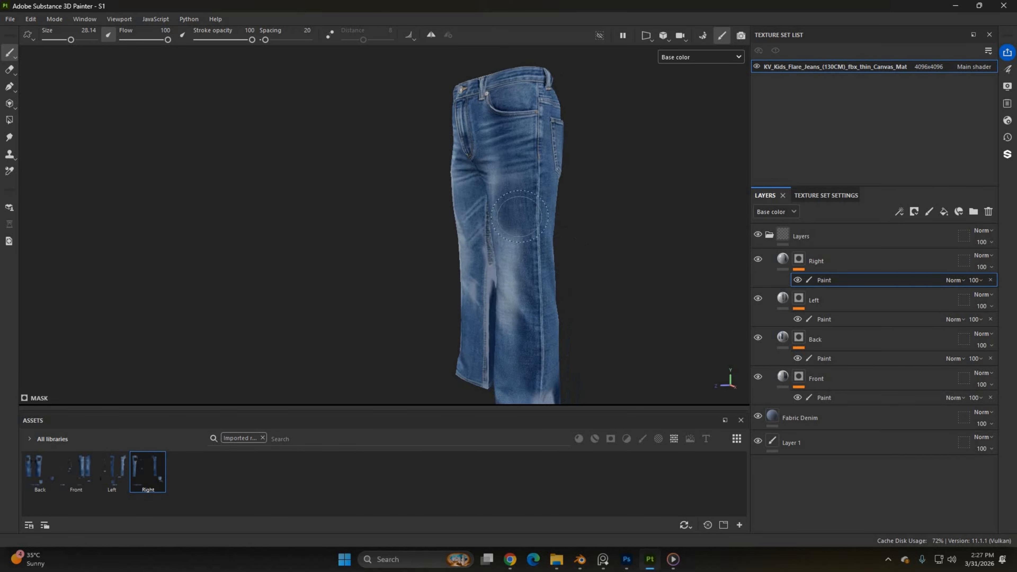
{"action": "middle_click_drag", "start_coordinate": [568, 332], "coordinate": [551, 232], "text": "alt"}
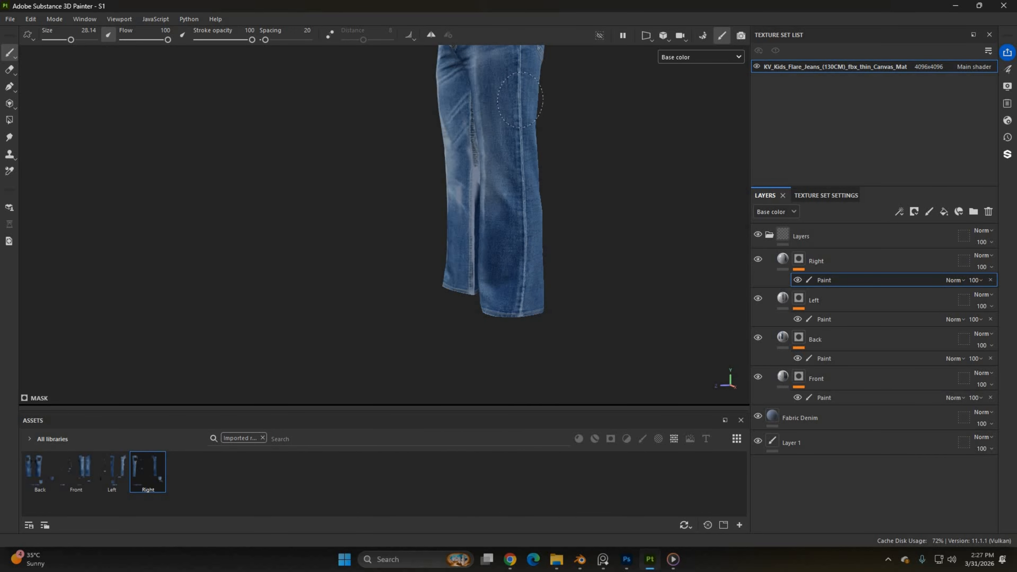
Step: Examine the blended denim from several sides, toggling the Right layer's visibility to compare its color with the layers beneath
{"action": "middle_click_drag", "start_coordinate": [520, 100], "coordinate": [512, 312], "text": "alt"}
{"action": "scroll", "coordinate": [563, 212], "scroll_direction": "up", "scroll_amount": 3}
{"action": "mouse_move", "coordinate": [336, 259]}
{"action": "left_mouse_down", "text": "alt"}
{"action": "mouse_move", "coordinate": [542, 220]}
{"action": "mouse_move", "coordinate": [737, 209]}
{"action": "mouse_move", "coordinate": [177, 159]}
{"action": "mouse_move", "coordinate": [343, 163]}
{"action": "left_mouse_up", "text": "alt"}
{"action": "scroll", "coordinate": [415, 204], "scroll_direction": "up", "scroll_amount": 2}
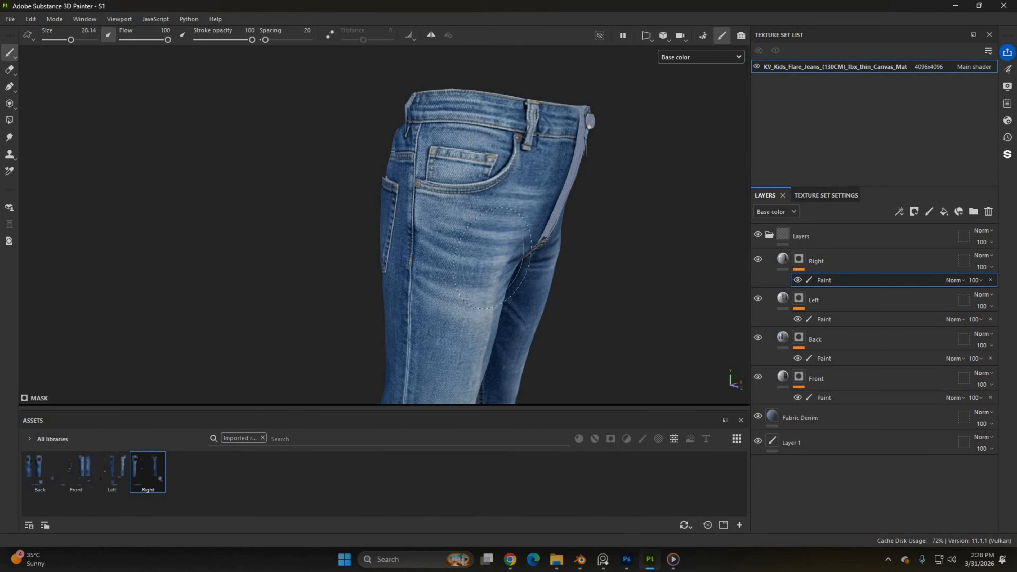
{"action": "left_click_drag", "start_coordinate": [492, 258], "coordinate": [362, 241], "text": "alt"}
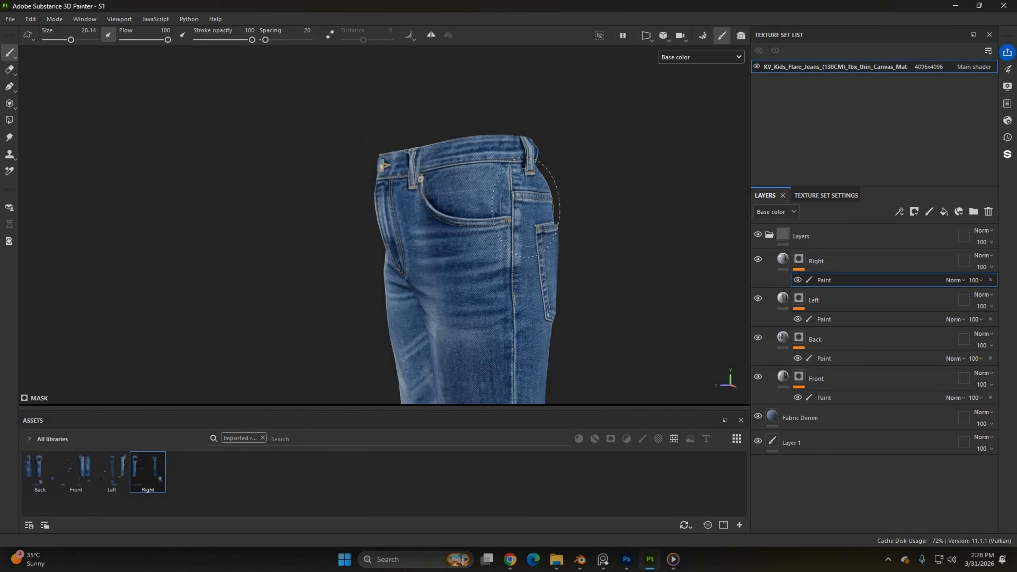
{"action": "left_click_drag", "start_coordinate": [525, 206], "coordinate": [568, 215], "text": "alt"}
{"action": "scroll", "coordinate": [593, 201], "scroll_direction": "up", "scroll_amount": 2}
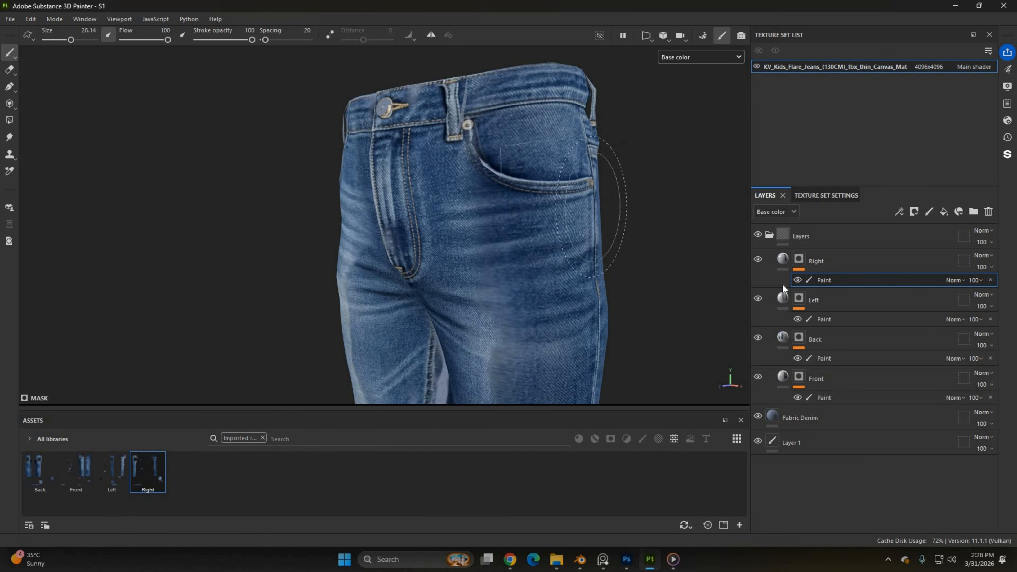
{"action": "left_click_drag", "start_coordinate": [658, 238], "coordinate": [320, 242], "text": "alt"}
{"action": "left_click", "coordinate": [759, 263]}
{"action": "left_click", "coordinate": [758, 262]}
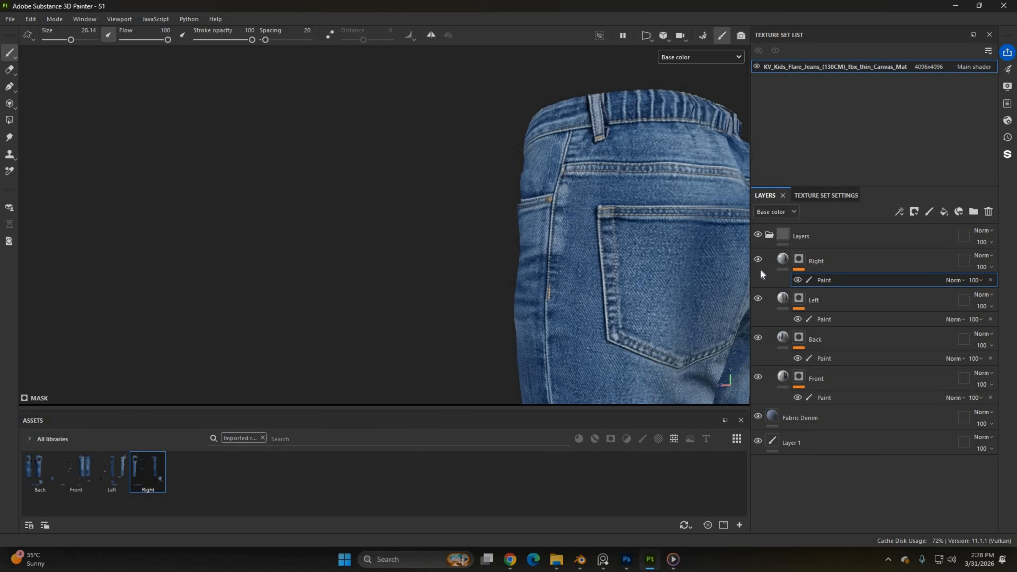
{"action": "left_click", "coordinate": [760, 270]}
{"action": "left_click", "coordinate": [760, 269]}
Step: Add a Levels adjustment to the Right layer's base color and lower its white input point to brighten the denim
{"action": "left_click_drag", "start_coordinate": [549, 218], "coordinate": [897, 261], "text": "alt"}
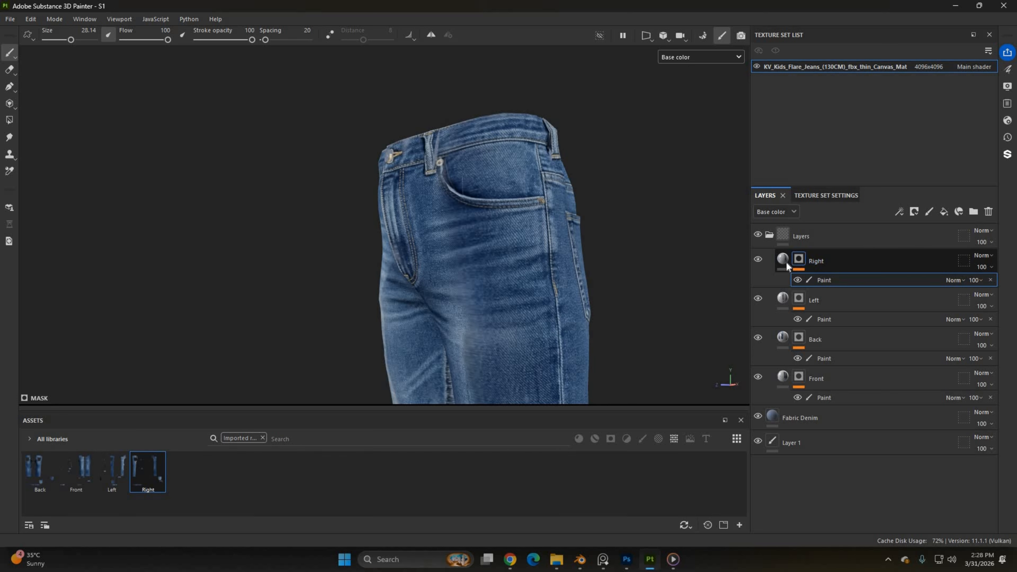
{"action": "left_click", "coordinate": [780, 265]}
{"action": "right_click", "coordinate": [780, 263]}
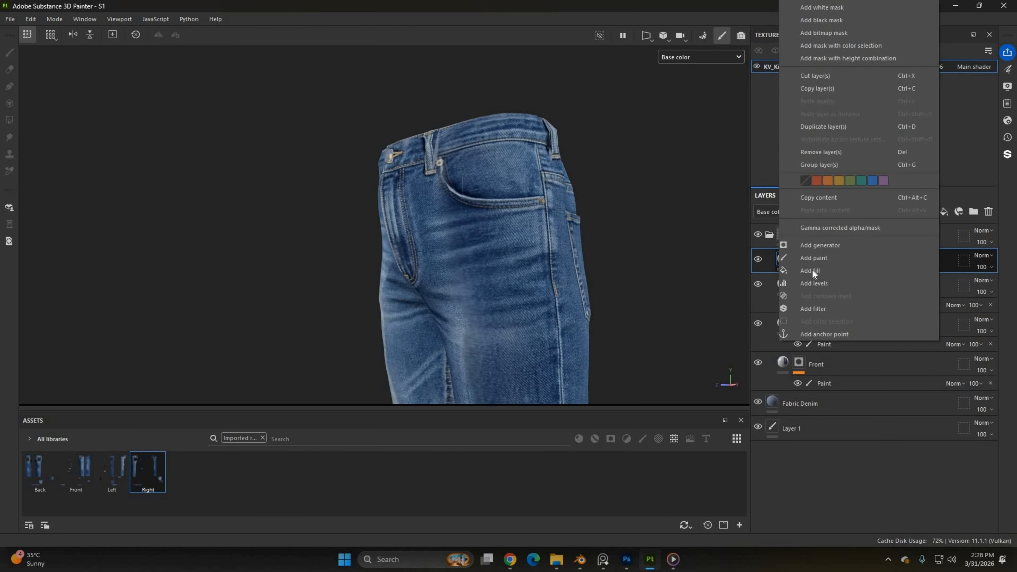
{"action": "left_click", "coordinate": [814, 284]}
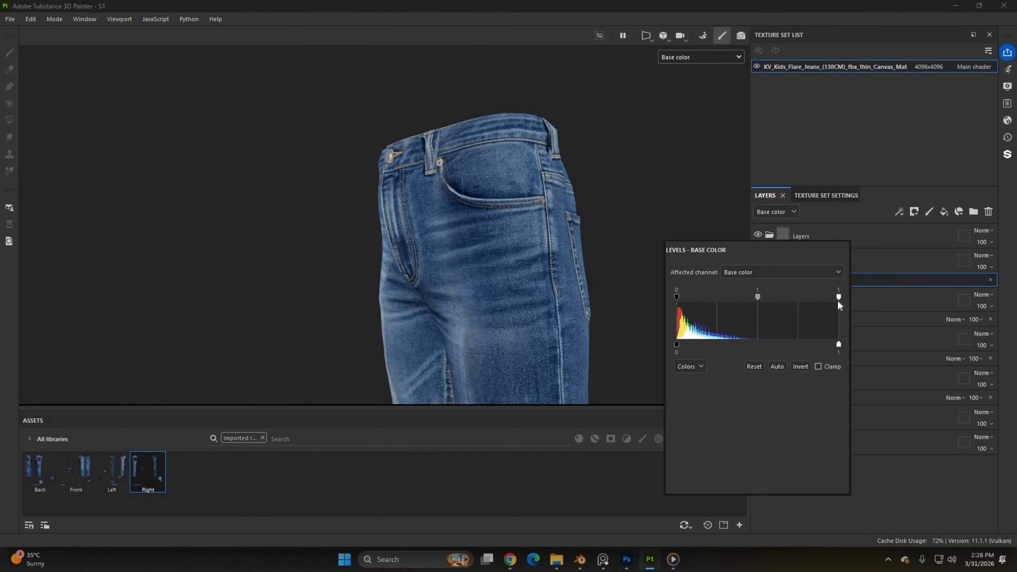
{"action": "left_click_drag", "start_coordinate": [839, 301], "coordinate": [771, 299]}
{"action": "left_click", "coordinate": [253, 216], "text": "alt"}
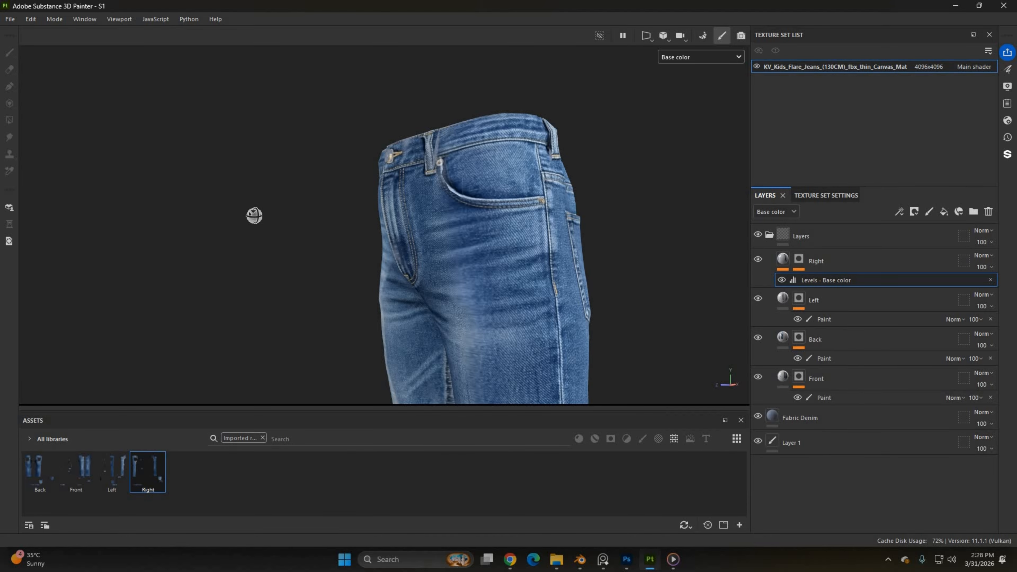
{"action": "left_click_drag", "start_coordinate": [254, 216], "coordinate": [548, 234], "text": "alt"}
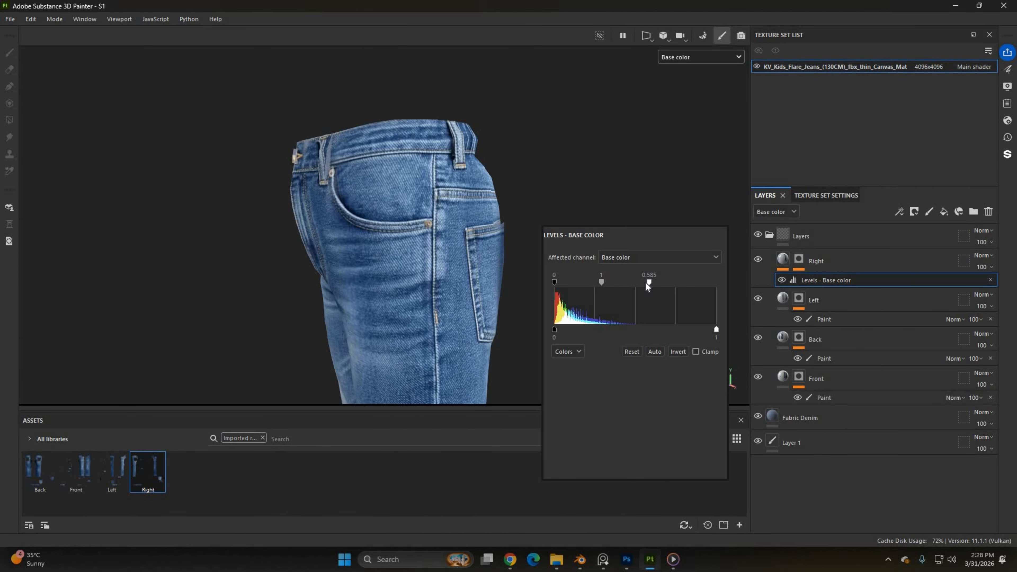
{"action": "left_click_drag", "start_coordinate": [651, 286], "coordinate": [670, 286]}
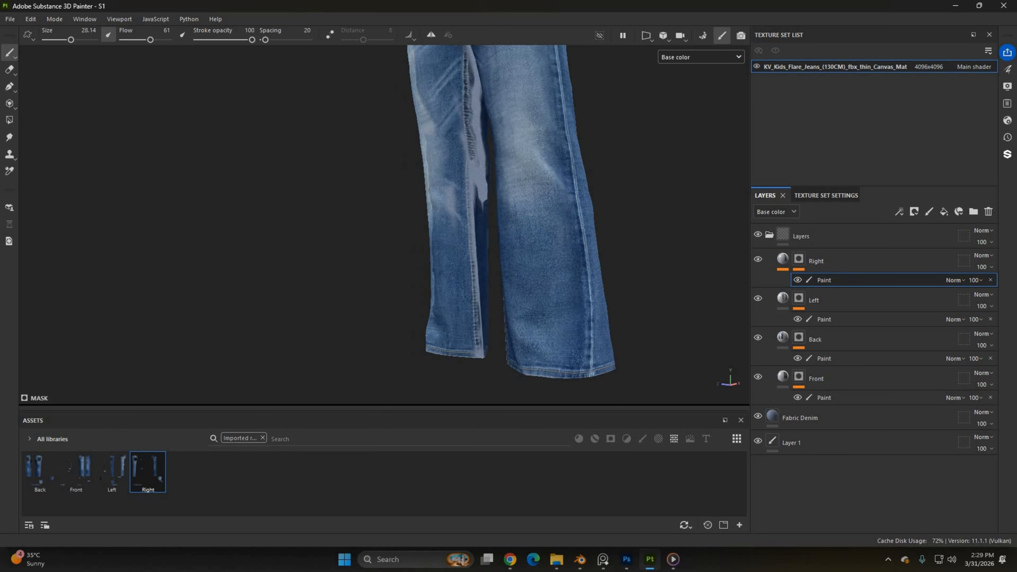
Step: Review the rear of the jeans and open the Back layer's base color Levels adjustment
{"action": "left_click_drag", "start_coordinate": [533, 208], "coordinate": [320, 206], "text": "alt"}
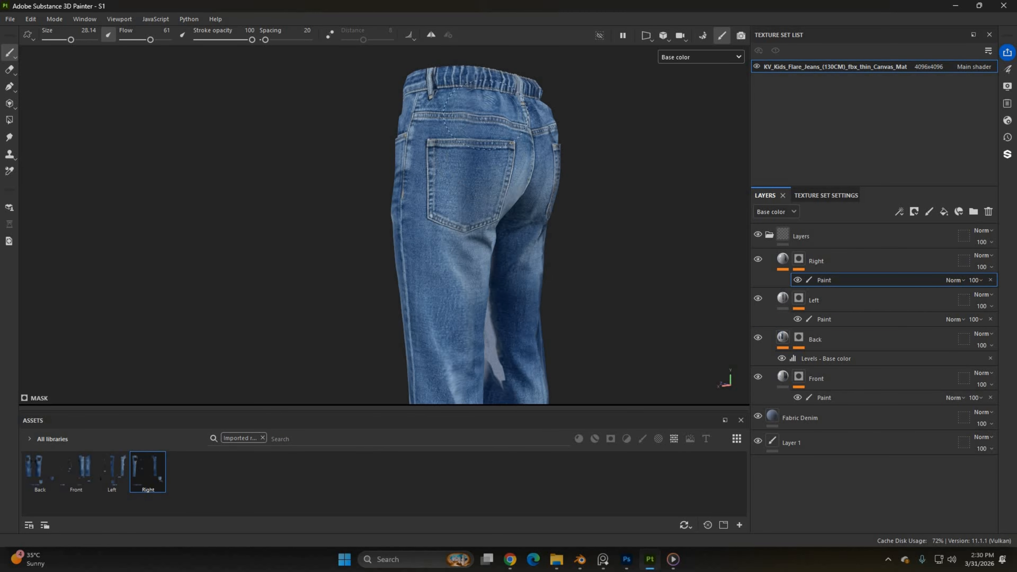
{"action": "middle_click_drag", "start_coordinate": [472, 321], "coordinate": [472, 88], "text": "alt"}
{"action": "scroll", "coordinate": [442, 340], "scroll_direction": "up", "scroll_amount": 2}
{"action": "right_click", "coordinate": [582, 351]}
{"action": "left_click", "coordinate": [801, 358]}
{"action": "right_click", "coordinate": [701, 356]}
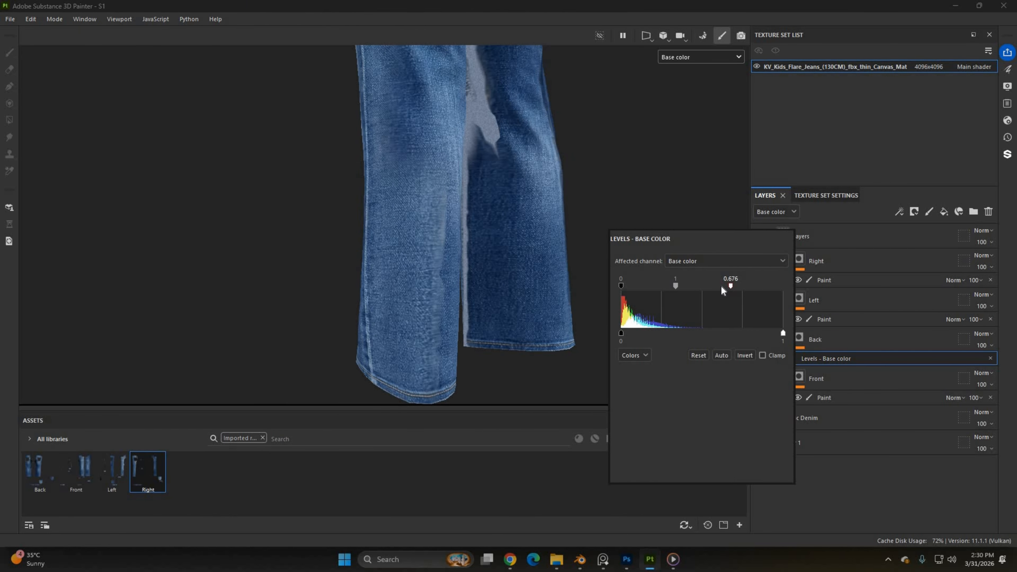
Step: Select the Right layer's mask paint and inspect its blend from the hem up to the rear pocket and waistband
{"action": "left_click", "coordinate": [841, 280]}
{"action": "scroll", "coordinate": [461, 280], "scroll_direction": "up", "scroll_amount": 2}
{"action": "mouse_move", "coordinate": [441, 241]}
{"action": "left_mouse_down", "text": "alt"}
{"action": "mouse_move", "coordinate": [537, 236]}
{"action": "mouse_move", "coordinate": [448, 224]}
{"action": "left_mouse_up", "text": "alt"}
{"action": "right_click", "coordinate": [552, 268]}
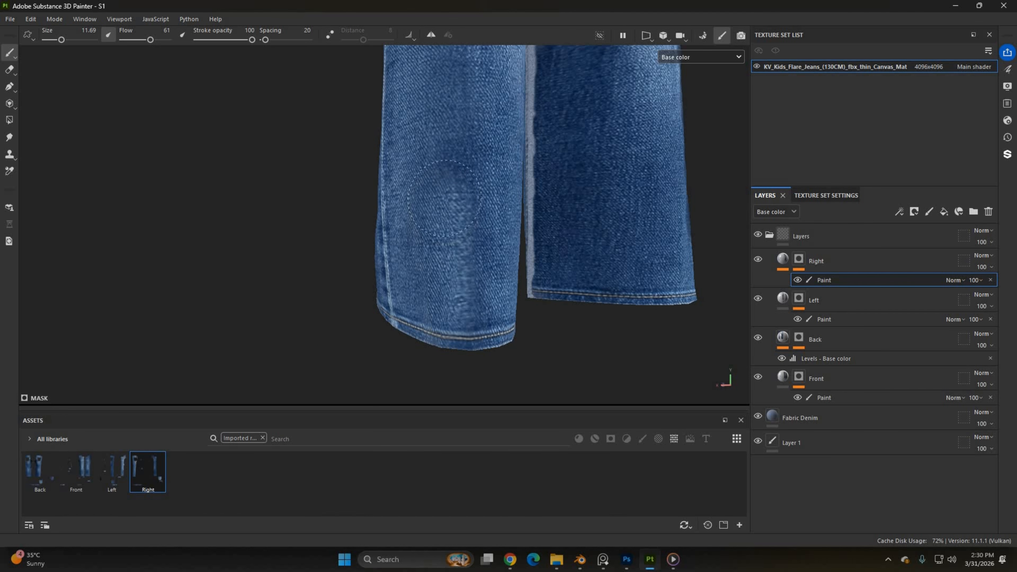
{"action": "scroll", "coordinate": [444, 198], "scroll_direction": "down", "scroll_amount": 2}
{"action": "middle_click_drag", "start_coordinate": [535, 201], "coordinate": [542, 321], "text": "alt"}
{"action": "scroll", "coordinate": [500, 241], "scroll_direction": "up", "scroll_amount": 2}
{"action": "left_click_drag", "start_coordinate": [449, 193], "coordinate": [548, 188], "text": "alt"}
{"action": "middle_click_drag", "start_coordinate": [544, 100], "coordinate": [545, 191], "text": "alt"}
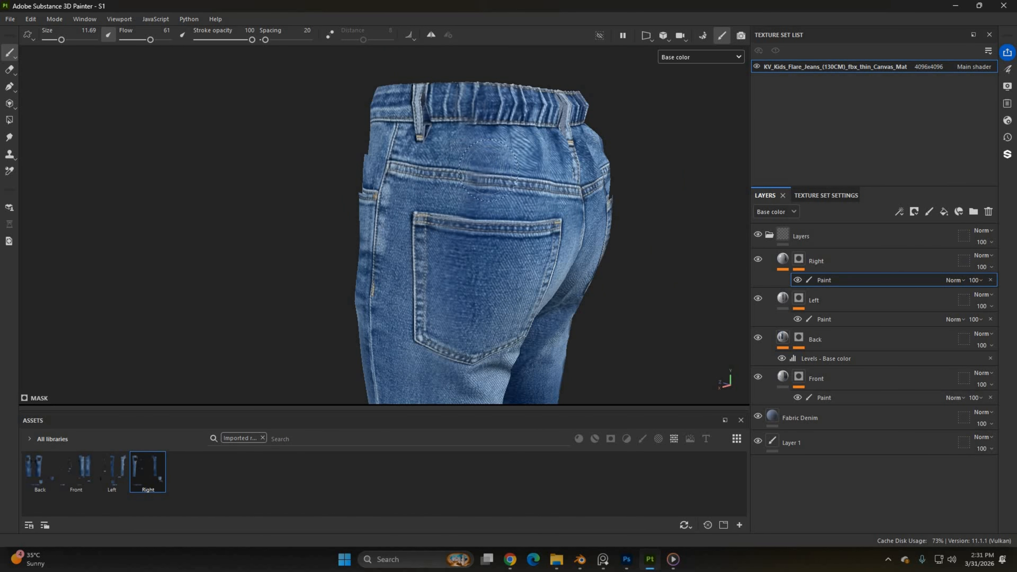
{"action": "scroll", "coordinate": [488, 170], "scroll_direction": "up", "scroll_amount": 4}
{"action": "right_click_drag", "start_coordinate": [490, 155], "coordinate": [437, 154], "text": "ctrl"}
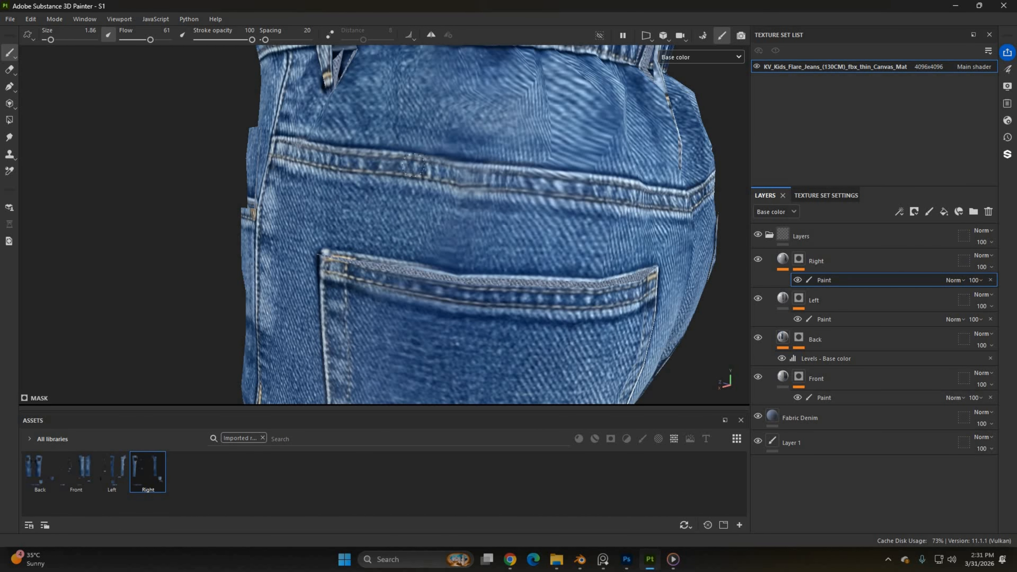
{"action": "scroll", "coordinate": [612, 200], "scroll_direction": "down", "scroll_amount": 4}
{"action": "right_click_drag", "start_coordinate": [488, 98], "coordinate": [534, 97], "text": "ctrl"}
{"action": "scroll", "coordinate": [561, 132], "scroll_direction": "down", "scroll_amount": 3}
{"action": "mouse_move", "coordinate": [360, 193]}
{"action": "left_mouse_down", "text": "alt"}
{"action": "mouse_move", "coordinate": [440, 193]}
{"action": "mouse_move", "coordinate": [312, 196]}
{"action": "left_mouse_up", "text": "alt"}
Step: Paint the Left layer's mask with an enlarged brush from the rear waistband down over the back pocket
{"action": "left_click", "coordinate": [801, 301]}
{"action": "left_click_drag", "start_coordinate": [561, 225], "coordinate": [648, 225], "text": "alt"}
{"action": "right_click_drag", "start_coordinate": [451, 128], "coordinate": [504, 127], "text": "ctrl"}
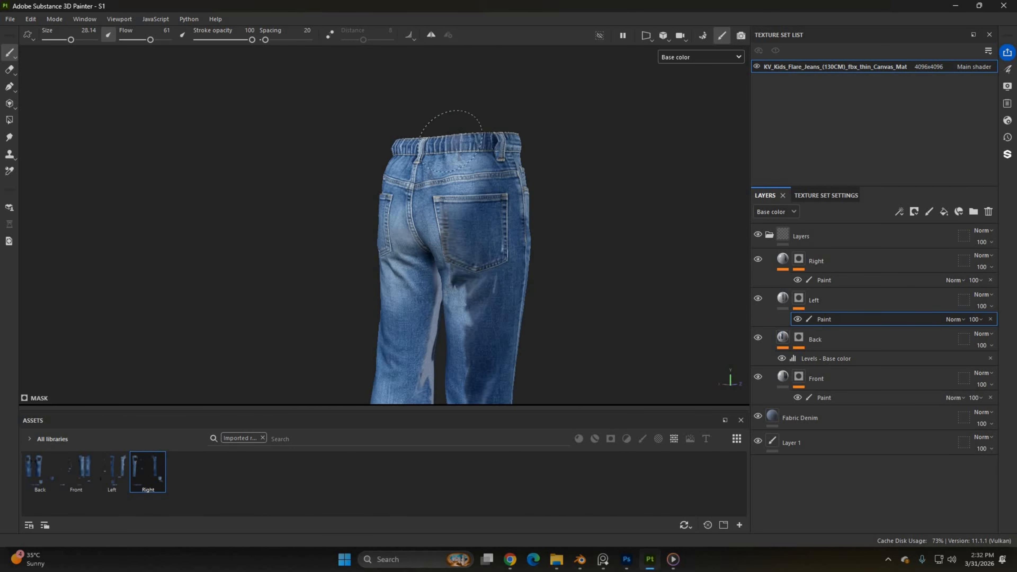
{"action": "left_click_drag", "start_coordinate": [452, 128], "coordinate": [493, 249]}
{"action": "mouse_move", "coordinate": [501, 280]}
{"action": "middle_mouse_down", "text": "alt"}
{"action": "mouse_move", "coordinate": [501, 92]}
{"action": "mouse_move", "coordinate": [501, 297]}
{"action": "middle_mouse_up", "text": "alt"}
{"action": "left_click_drag", "start_coordinate": [561, 192], "coordinate": [473, 192], "text": "alt"}
{"action": "scroll", "coordinate": [505, 189], "scroll_direction": "up", "scroll_amount": 2}
{"action": "scroll", "coordinate": [505, 188], "scroll_direction": "down", "scroll_amount": 3}
Step: Add a Levels adjustment to the Left layer's base color and tune its sliders to match the neighbouring denim
{"action": "right_click", "coordinate": [784, 300]}
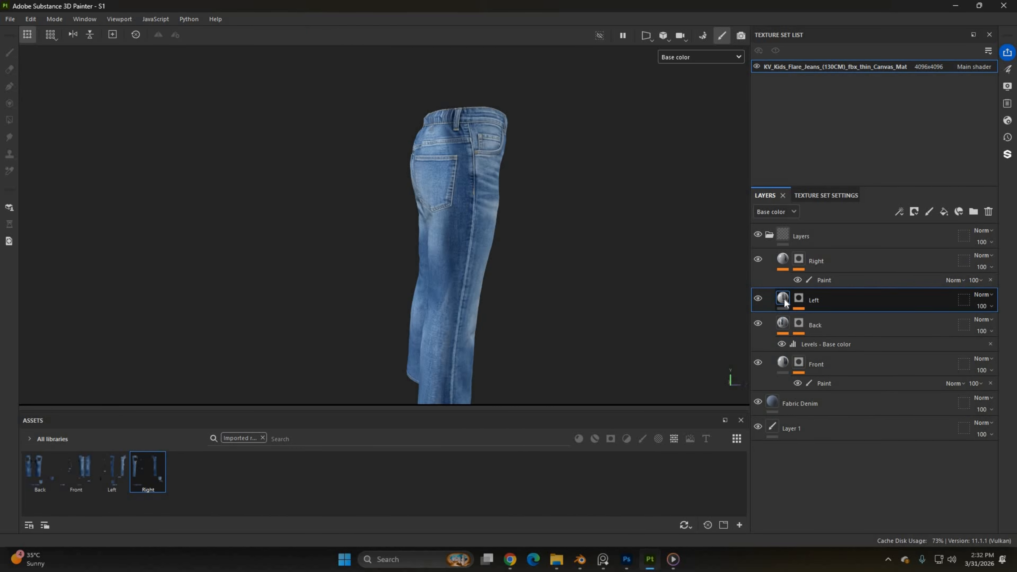
{"action": "left_click", "coordinate": [808, 277]}
{"action": "scroll", "coordinate": [543, 145], "scroll_direction": "up", "scroll_amount": 1}
{"action": "right_click", "coordinate": [543, 145]}
{"action": "left_click_drag", "start_coordinate": [320, 182], "coordinate": [360, 182], "text": "alt"}
{"action": "right_click", "coordinate": [523, 175]}
{"action": "left_click_drag", "start_coordinate": [666, 230], "coordinate": [692, 230]}
{"action": "mouse_move", "coordinate": [537, 168]}
{"action": "left_mouse_down", "text": "alt"}
{"action": "mouse_move", "coordinate": [447, 161]}
{"action": "mouse_move", "coordinate": [517, 172]}
{"action": "left_mouse_up", "text": "alt"}
{"action": "right_click", "coordinate": [518, 222]}
{"action": "left_click_drag", "start_coordinate": [687, 279], "coordinate": [693, 282]}
Step: Examine the Left layer's mask blend across the front and side of the jeans from waist to lower leg
{"action": "left_click_drag", "start_coordinate": [577, 180], "coordinate": [500, 181], "text": "alt"}
{"action": "left_click", "coordinate": [798, 299]}
{"action": "scroll", "coordinate": [481, 281], "scroll_direction": "up", "scroll_amount": 1}
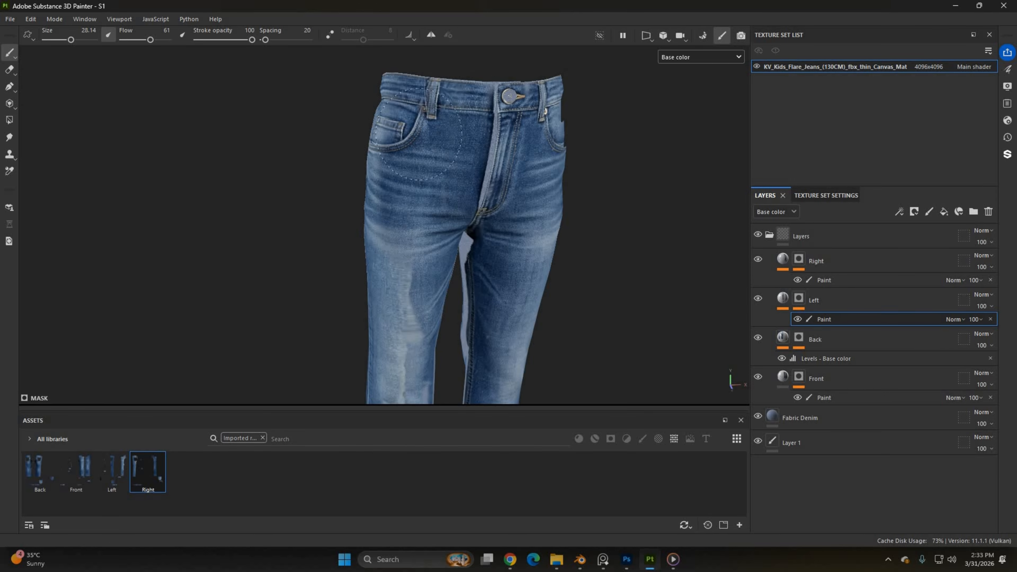
{"action": "middle_click_drag", "start_coordinate": [480, 281], "coordinate": [480, 172], "text": "alt"}
{"action": "scroll", "coordinate": [451, 240], "scroll_direction": "up", "scroll_amount": 2}
{"action": "left_click_drag", "start_coordinate": [485, 156], "coordinate": [343, 178], "text": "alt"}
{"action": "right_click_drag", "start_coordinate": [352, 163], "coordinate": [320, 164], "text": "ctrl"}
{"action": "scroll", "coordinate": [381, 227], "scroll_direction": "down", "scroll_amount": 3}
{"action": "middle_click_drag", "start_coordinate": [381, 168], "coordinate": [381, 305], "text": "alt"}
{"action": "left_click_drag", "start_coordinate": [385, 191], "coordinate": [425, 191], "text": "alt"}
Step: Add a Levels adjustment to the Front layer's base color
{"action": "right_click", "coordinate": [783, 377]}
{"action": "left_click", "coordinate": [813, 319]}
{"action": "scroll", "coordinate": [561, 188], "scroll_direction": "down", "scroll_amount": 2}
{"action": "left_click_drag", "start_coordinate": [560, 188], "coordinate": [681, 189], "text": "alt"}
Step: Readjust the base color Levels of the Left and Back layers to even out the denim on the rear
{"action": "left_click", "coordinate": [782, 298]}
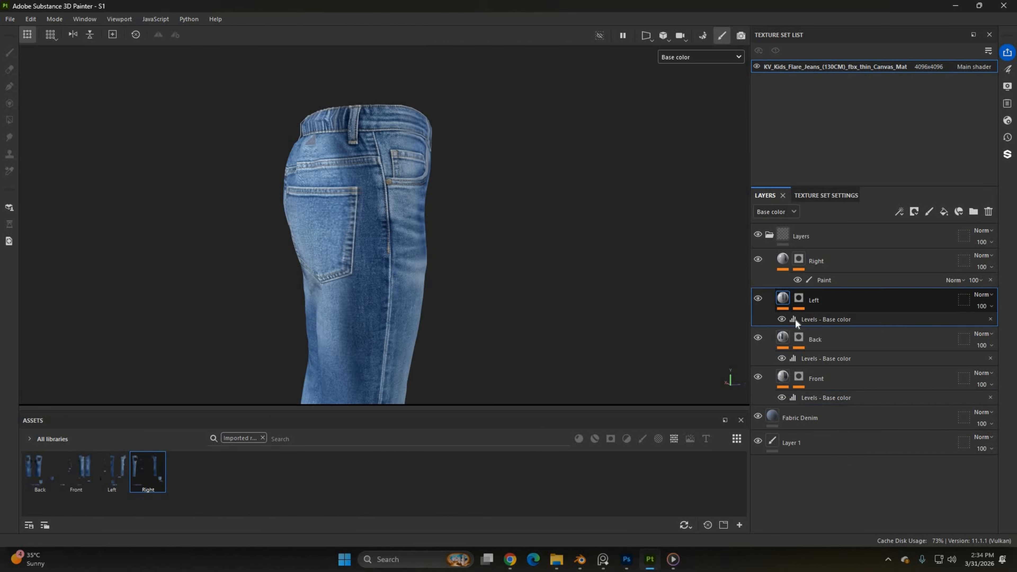
{"action": "left_click", "coordinate": [793, 320]}
{"action": "left_click_drag", "start_coordinate": [512, 256], "coordinate": [537, 257]}
{"action": "left_click_drag", "start_coordinate": [656, 220], "coordinate": [20, 164], "text": "alt"}
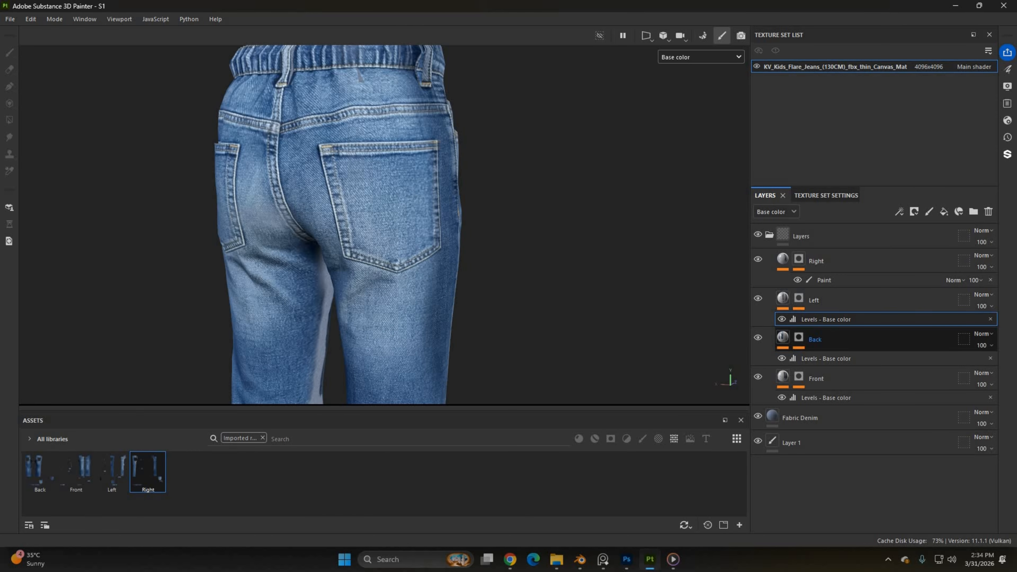
{"action": "left_click", "coordinate": [801, 358]}
{"action": "left_click_drag", "start_coordinate": [748, 290], "coordinate": [764, 290]}
{"action": "left_click_drag", "start_coordinate": [500, 248], "coordinate": [433, 248], "text": "alt"}
Step: Paint the Left layer's mask beside and below the rear pocket along the side seam
{"action": "left_click", "coordinate": [802, 318]}
{"action": "left_click", "coordinate": [801, 298]}
{"action": "mouse_move", "coordinate": [296, 116]}
{"action": "left_mouse_down", "text": "alt"}
{"action": "mouse_move", "coordinate": [310, 134]}
{"action": "mouse_move", "coordinate": [319, 128]}
{"action": "left_mouse_up", "text": "alt"}
{"action": "left_click_drag", "start_coordinate": [414, 275], "coordinate": [382, 353]}
{"action": "middle_click_drag", "start_coordinate": [382, 353], "coordinate": [371, 330], "text": "alt"}
{"action": "scroll", "coordinate": [371, 330], "scroll_direction": "down", "scroll_amount": 2}
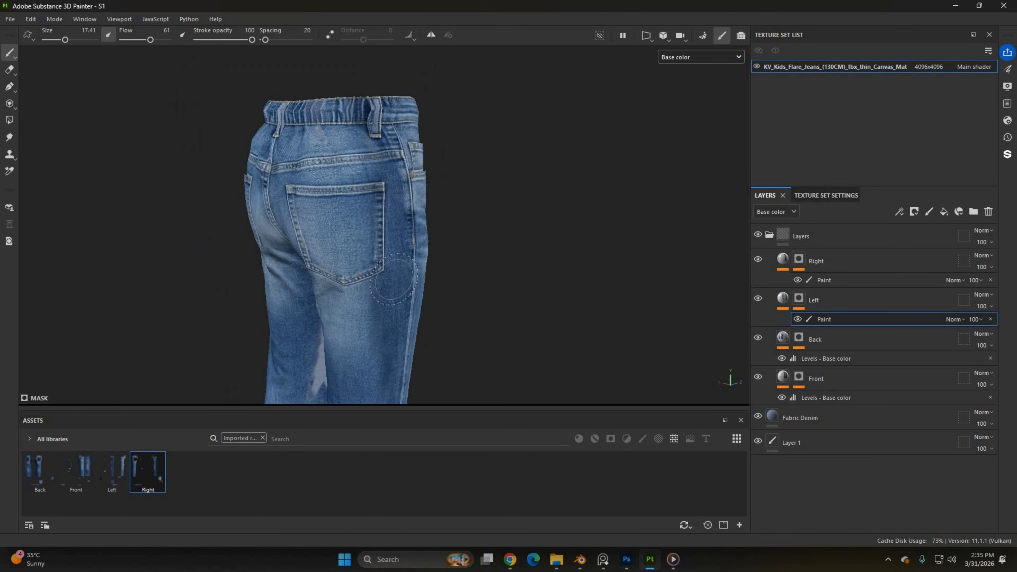
Step: Add a paint layer above the Layers folder and set its blending mode to Passthrough
{"action": "middle_click_drag", "start_coordinate": [371, 381], "coordinate": [357, 265], "text": "alt"}
{"action": "left_click_drag", "start_coordinate": [356, 266], "coordinate": [240, 256], "text": "alt"}
{"action": "scroll", "coordinate": [382, 219], "scroll_direction": "up", "scroll_amount": 2}
{"action": "middle_click_drag", "start_coordinate": [403, 289], "coordinate": [647, 346], "text": "alt"}
{"action": "mouse_move", "coordinate": [648, 346]}
{"action": "left_mouse_down", "text": "alt"}
{"action": "mouse_move", "coordinate": [596, 132]}
{"action": "mouse_move", "coordinate": [575, 211]}
{"action": "left_mouse_up", "text": "alt"}
{"action": "left_click", "coordinate": [788, 234]}
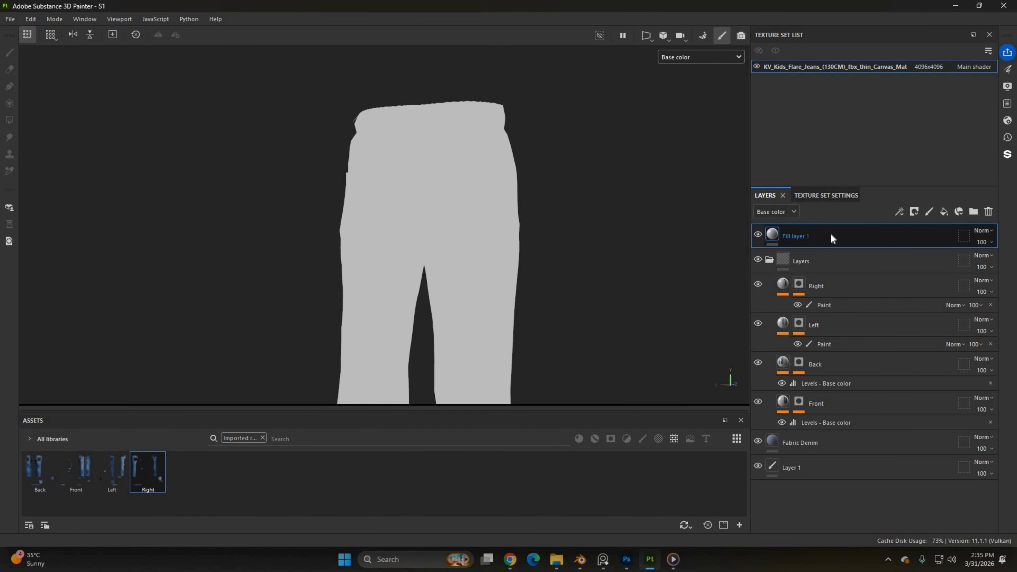
{"action": "key", "text": "ctrl+z"}
{"action": "left_click", "coordinate": [928, 212]}
{"action": "left_click", "coordinate": [923, 239]}
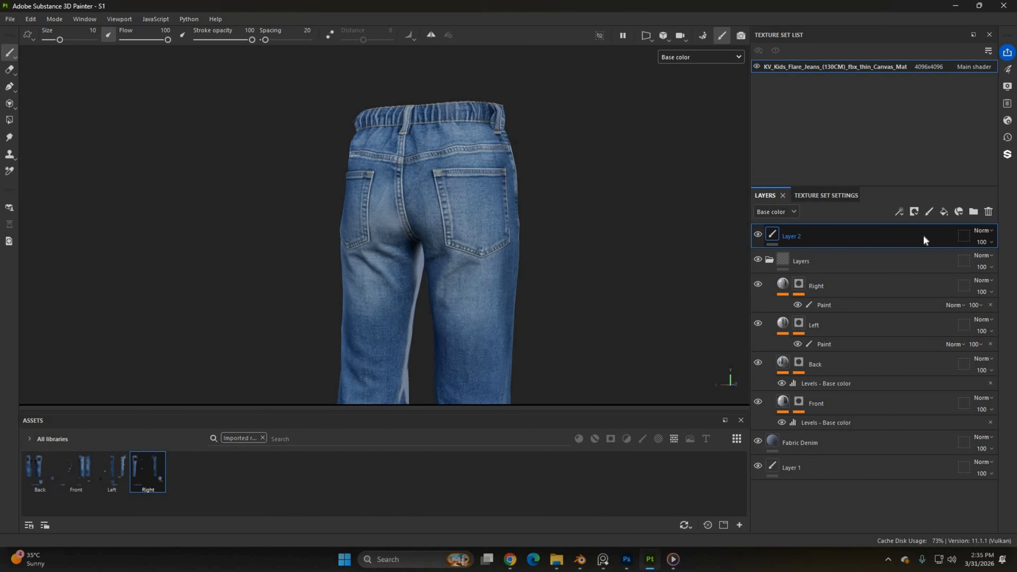
{"action": "left_click", "coordinate": [985, 231]}
{"action": "left_click", "coordinate": [966, 20]}
Step: Add a Levels adjustment to Layer 2's base color and lower its white input point
{"action": "right_click", "coordinate": [797, 230]}
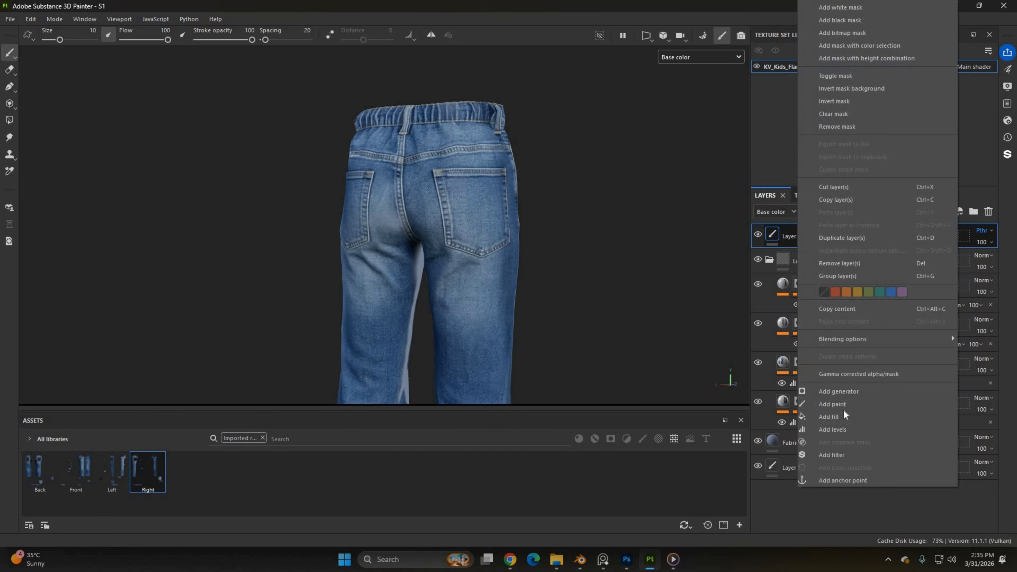
{"action": "left_click", "coordinate": [833, 429]}
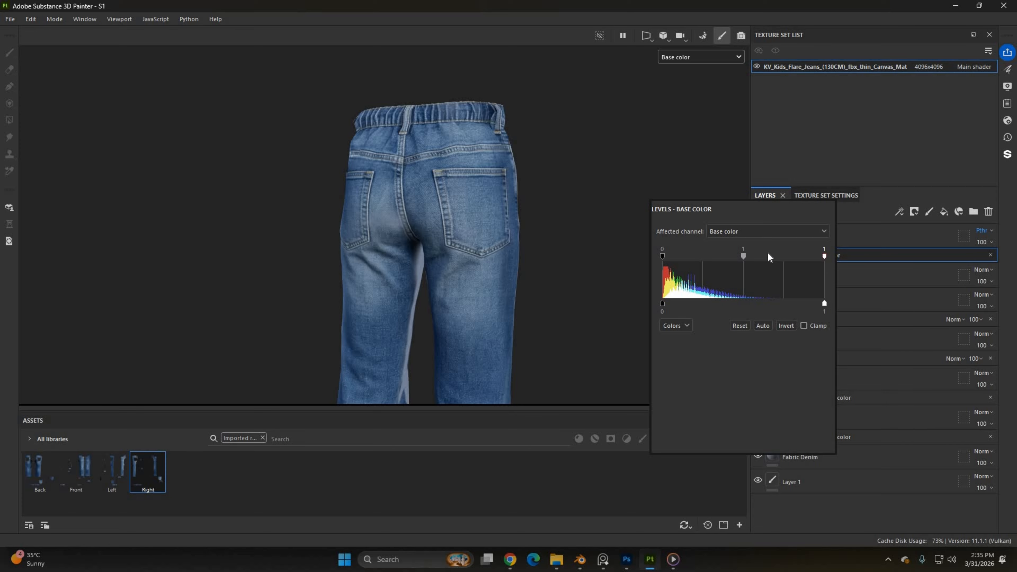
{"action": "left_click_drag", "start_coordinate": [824, 257], "coordinate": [792, 257]}
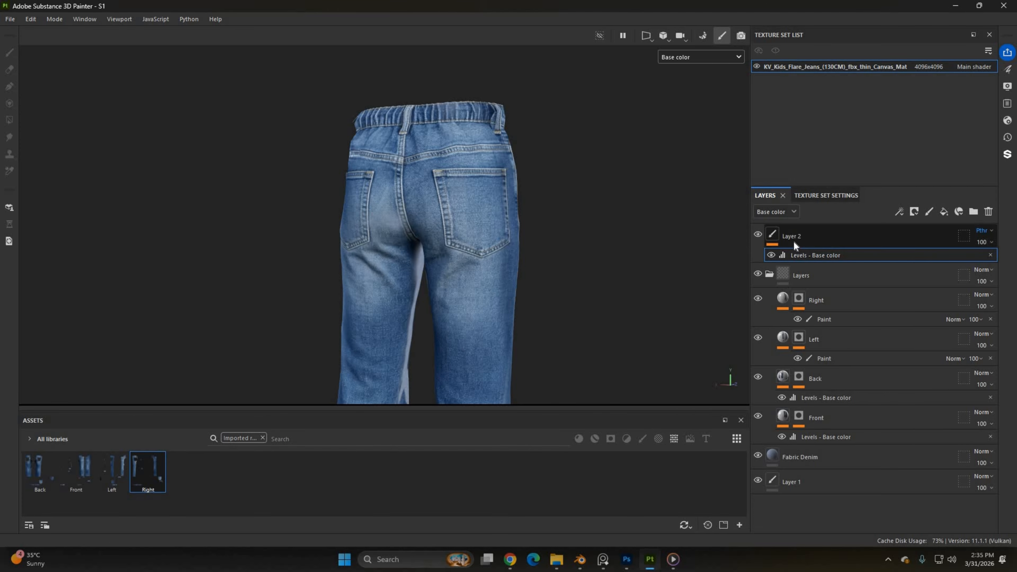
Step: Add a black mask to Layer 2
{"action": "right_click", "coordinate": [794, 241]}
{"action": "left_click", "coordinate": [835, 19]}
{"action": "scroll", "coordinate": [452, 280], "scroll_direction": "up", "scroll_amount": 2}
{"action": "left_click_drag", "start_coordinate": [617, 132], "coordinate": [560, 126], "text": "alt"}
{"action": "scroll", "coordinate": [560, 126], "scroll_direction": "up", "scroll_amount": 2}
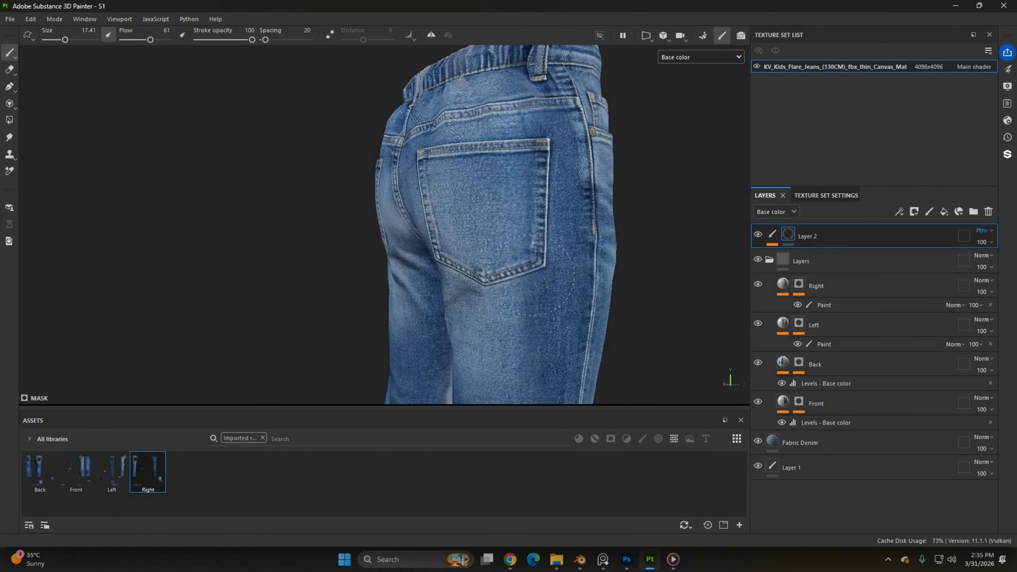
Step: Inspect the denim blend around both legs from the rear pockets to the hems, checking the Left layer's mask paint
{"action": "left_click_drag", "start_coordinate": [530, 275], "coordinate": [508, 275], "text": "alt"}
{"action": "scroll", "coordinate": [535, 240], "scroll_direction": "down", "scroll_amount": 3}
{"action": "middle_click_drag", "start_coordinate": [532, 320], "coordinate": [488, 168], "text": "alt"}
{"action": "left_click_drag", "start_coordinate": [513, 241], "coordinate": [403, 217], "text": "alt"}
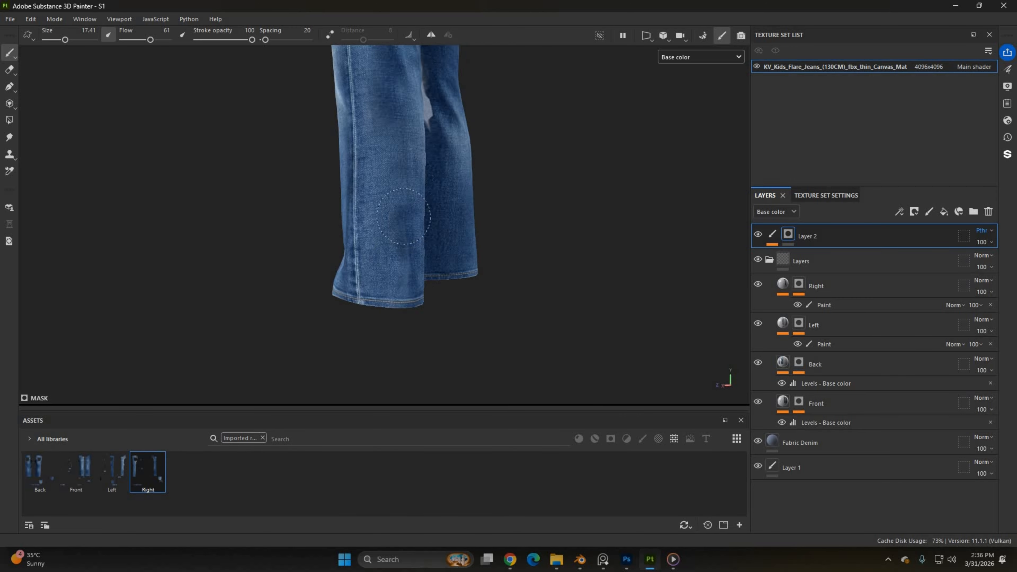
{"action": "scroll", "coordinate": [403, 217], "scroll_direction": "up", "scroll_amount": 2}
{"action": "middle_click_drag", "start_coordinate": [404, 216], "coordinate": [481, 385], "text": "alt"}
{"action": "left_click_drag", "start_coordinate": [461, 288], "coordinate": [588, 299], "text": "alt"}
{"action": "scroll", "coordinate": [587, 300], "scroll_direction": "down", "scroll_amount": 3}
{"action": "middle_click_drag", "start_coordinate": [400, 304], "coordinate": [377, 189], "text": "alt"}
{"action": "left_click_drag", "start_coordinate": [377, 188], "coordinate": [561, 201], "text": "alt"}
{"action": "left_click", "coordinate": [817, 344]}
{"action": "scroll", "coordinate": [481, 200], "scroll_direction": "up", "scroll_amount": 1}
{"action": "middle_click_drag", "start_coordinate": [369, 352], "coordinate": [367, 126], "text": "alt"}
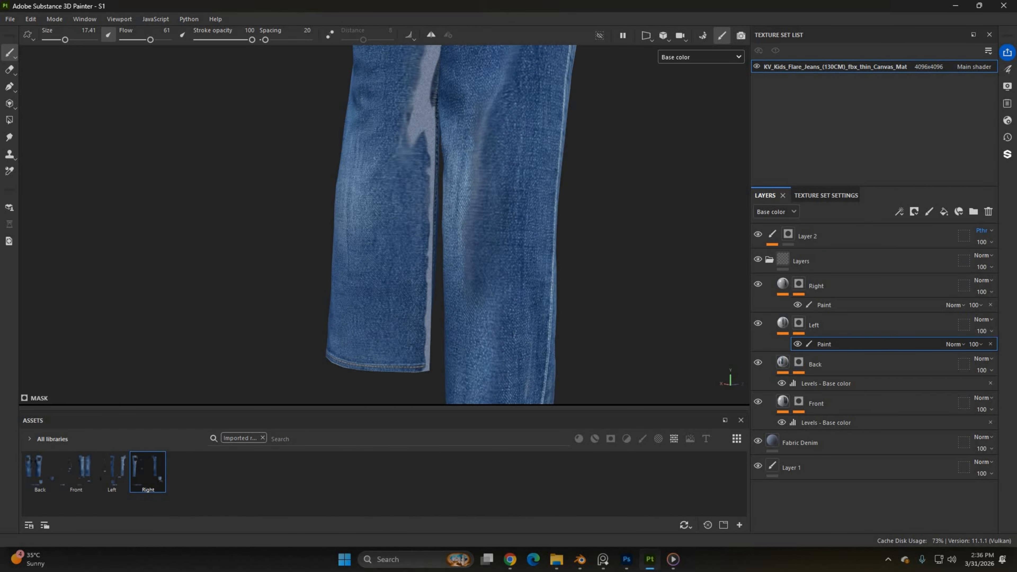
Step: Lower the white input point of Layer 2's base color Levels adjustment to 0.801
{"action": "left_click", "coordinate": [807, 236]}
{"action": "left_click_drag", "start_coordinate": [480, 224], "coordinate": [512, 224], "text": "alt"}
{"action": "middle_click_drag", "start_coordinate": [492, 100], "coordinate": [493, 341], "text": "alt"}
{"action": "left_click_drag", "start_coordinate": [520, 201], "coordinate": [497, 208], "text": "alt"}
{"action": "left_click", "coordinate": [899, 212]}
{"action": "left_click", "coordinate": [917, 265]}
{"action": "right_click", "coordinate": [649, 196]}
{"action": "left_click_drag", "start_coordinate": [822, 251], "coordinate": [789, 251]}
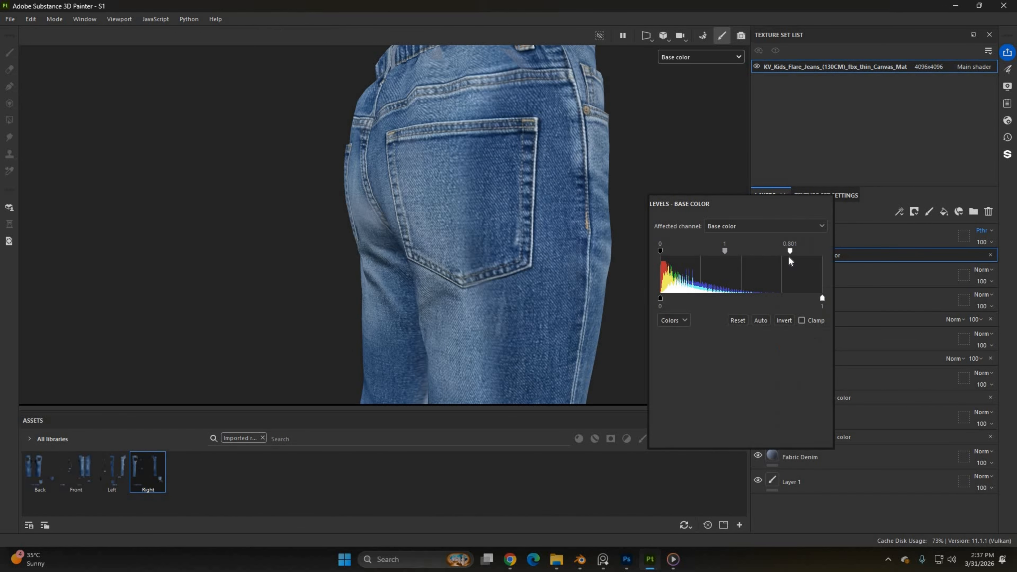
Step: Toggle Layer 2's visibility off and on to compare its brightening with the denim beneath
{"action": "scroll", "coordinate": [464, 103], "scroll_direction": "down", "scroll_amount": 3}
{"action": "scroll", "coordinate": [464, 103], "scroll_direction": "up", "scroll_amount": 3}
{"action": "left_click", "coordinate": [758, 235]}
{"action": "left_click", "coordinate": [758, 234]}
{"action": "left_click_drag", "start_coordinate": [622, 312], "coordinate": [601, 353], "text": "alt"}
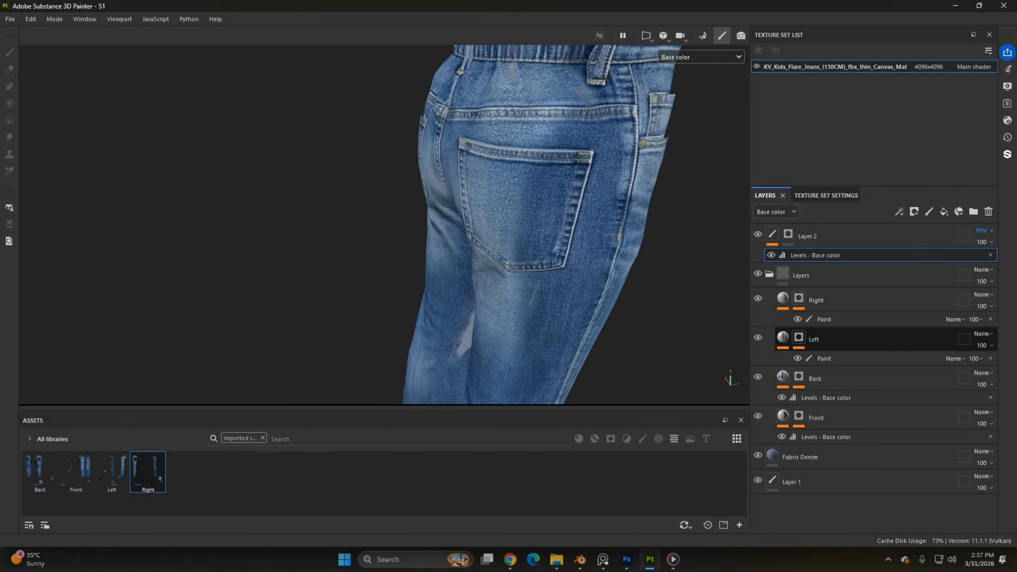
Step: Set the brush flow to 41 and paint the Left layer's mask from the rear pocket down the back of the leg
{"action": "left_click", "coordinate": [817, 346]}
{"action": "right_click", "coordinate": [561, 153]}
{"action": "left_click", "coordinate": [140, 40]}
{"action": "left_click_drag", "start_coordinate": [565, 164], "coordinate": [533, 241]}
{"action": "scroll", "coordinate": [561, 102], "scroll_direction": "down", "scroll_amount": 1}
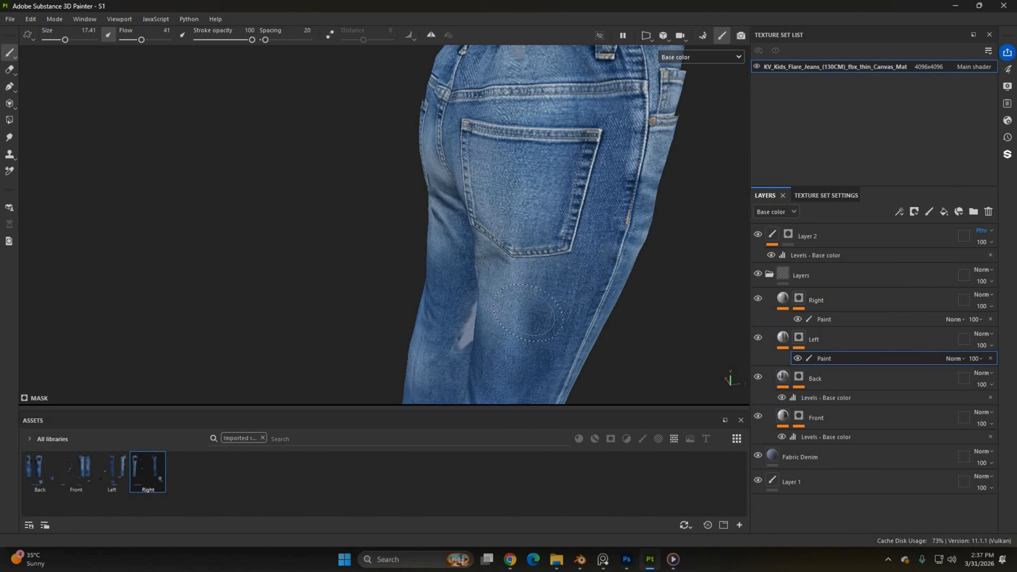
{"action": "middle_click_drag", "start_coordinate": [528, 312], "coordinate": [510, 123], "text": "alt"}
{"action": "middle_click_drag", "start_coordinate": [521, 248], "coordinate": [477, 132], "text": "alt"}
{"action": "left_click_drag", "start_coordinate": [448, 181], "coordinate": [448, 360]}
Step: Paint the Right layer's mask along the opposite side of the jeans to soften its blend
{"action": "scroll", "coordinate": [516, 200], "scroll_direction": "down", "scroll_amount": 5}
{"action": "left_click_drag", "start_coordinate": [477, 201], "coordinate": [624, 204], "text": "alt"}
{"action": "scroll", "coordinate": [505, 225], "scroll_direction": "up", "scroll_amount": 2}
{"action": "middle_click_drag", "start_coordinate": [505, 224], "coordinate": [456, 233], "text": "alt"}
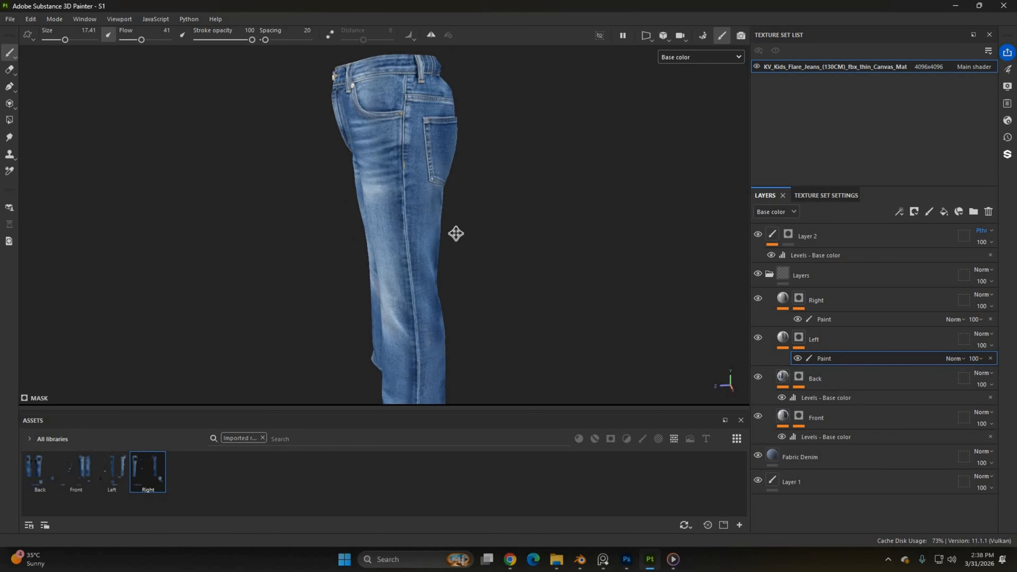
{"action": "left_click_drag", "start_coordinate": [456, 234], "coordinate": [640, 237], "text": "alt"}
{"action": "scroll", "coordinate": [480, 236], "scroll_direction": "up", "scroll_amount": 3}
{"action": "left_click", "coordinate": [817, 319]}
{"action": "mouse_move", "coordinate": [400, 223]}
{"action": "left_mouse_down"}
{"action": "mouse_move", "coordinate": [401, 262]}
{"action": "mouse_move", "coordinate": [424, 277]}
{"action": "left_mouse_up"}
{"action": "middle_click_drag", "start_coordinate": [440, 160], "coordinate": [436, 264], "text": "alt"}
Step: Check the blend around the jeans with the Left layer's mask paint and the Front layer's mask selected
{"action": "scroll", "coordinate": [474, 176], "scroll_direction": "down", "scroll_amount": 3}
{"action": "mouse_move", "coordinate": [474, 175]}
{"action": "left_mouse_down", "text": "alt"}
{"action": "mouse_move", "coordinate": [147, 171]}
{"action": "mouse_move", "coordinate": [568, 214]}
{"action": "left_mouse_up", "text": "alt"}
{"action": "middle_click_drag", "start_coordinate": [397, 305], "coordinate": [461, 164], "text": "alt"}
{"action": "scroll", "coordinate": [460, 164], "scroll_direction": "up", "scroll_amount": 4}
{"action": "left_click", "coordinate": [817, 359]}
{"action": "mouse_move", "coordinate": [425, 96]}
{"action": "left_mouse_down", "text": "alt"}
{"action": "mouse_move", "coordinate": [461, 102]}
{"action": "mouse_move", "coordinate": [430, 136]}
{"action": "left_mouse_up", "text": "alt"}
{"action": "scroll", "coordinate": [461, 103], "scroll_direction": "up", "scroll_amount": 1}
{"action": "left_click", "coordinate": [799, 416]}
Step: Select the Back layer's mask and paint a long stroke up the leg
{"action": "middle_click_drag", "start_coordinate": [448, 81], "coordinate": [507, 198], "text": "alt"}
{"action": "left_click_drag", "start_coordinate": [506, 198], "coordinate": [681, 201], "text": "alt"}
{"action": "scroll", "coordinate": [521, 200], "scroll_direction": "up", "scroll_amount": 2}
{"action": "left_click", "coordinate": [800, 377]}
{"action": "left_click_drag", "start_coordinate": [373, 245], "coordinate": [420, 81]}
{"action": "scroll", "coordinate": [389, 187], "scroll_direction": "down", "scroll_amount": 3}
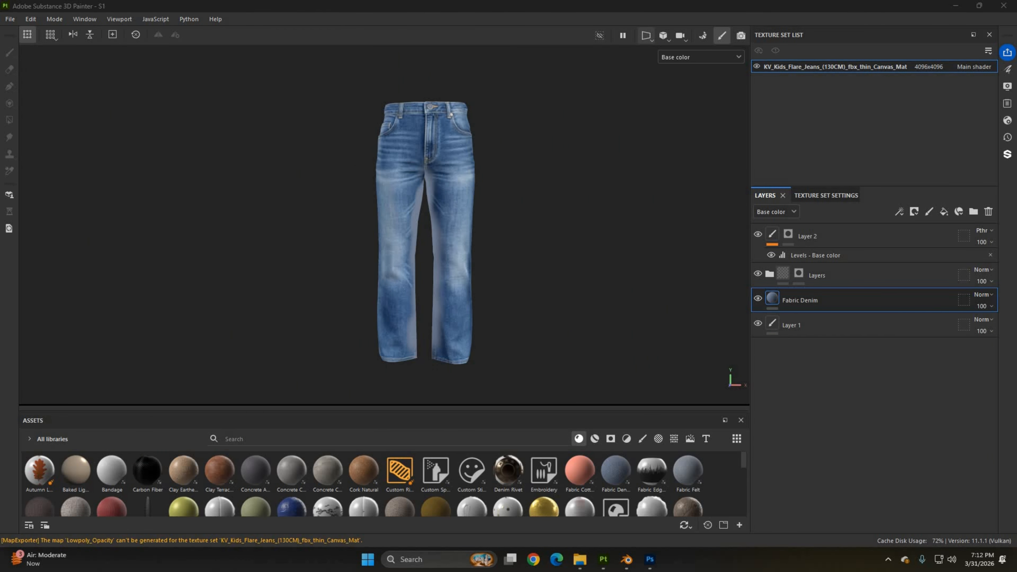
Step: Show the 3D and 2D views of the jeans side by side
{"action": "scroll", "coordinate": [445, 130], "scroll_direction": "up", "scroll_amount": 2}
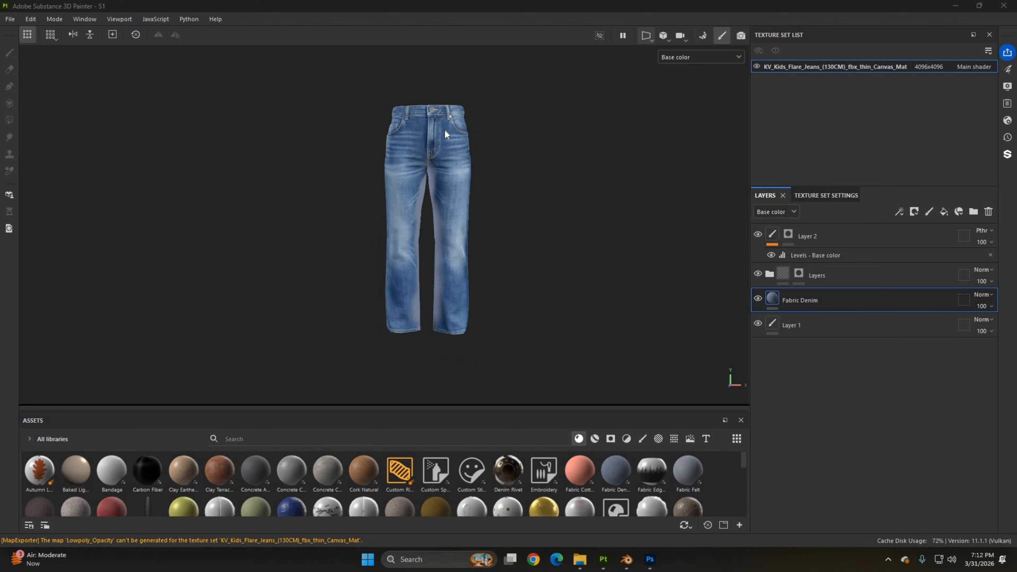
{"action": "scroll", "coordinate": [445, 130], "scroll_direction": "up", "scroll_amount": 3}
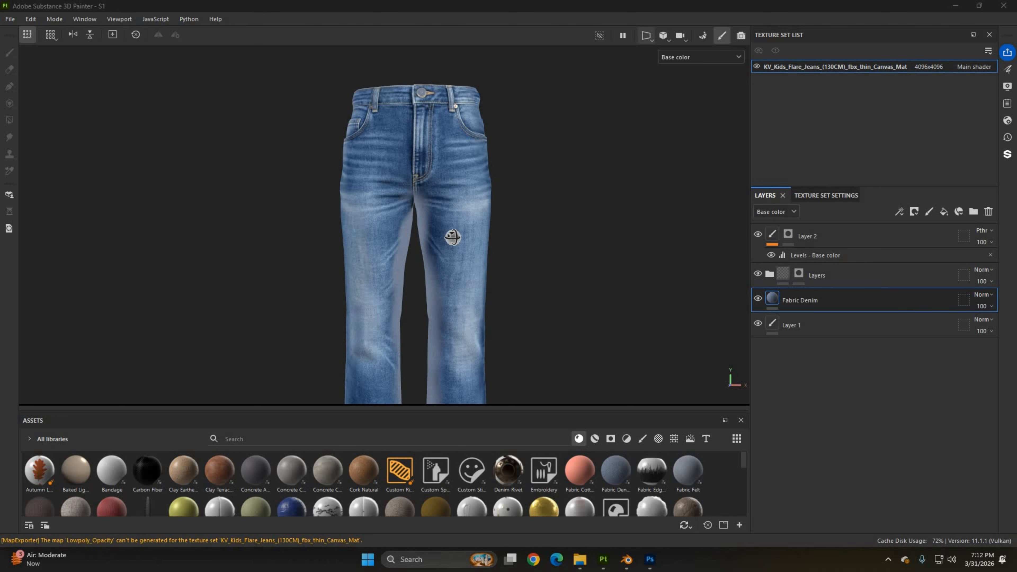
{"action": "left_click_drag", "start_coordinate": [454, 237], "coordinate": [373, 273], "text": "alt"}
{"action": "left_click", "coordinate": [646, 36]}
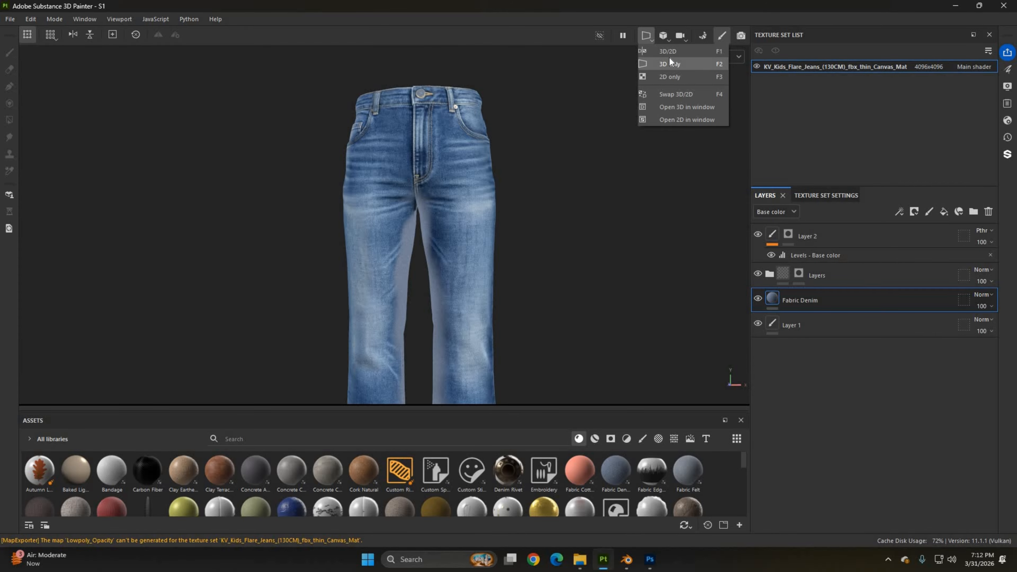
{"action": "left_click", "coordinate": [666, 53]}
Step: Examine the denim coverage across the flattened UV islands in the 2D view
{"action": "scroll", "coordinate": [447, 136], "scroll_direction": "down", "scroll_amount": 1}
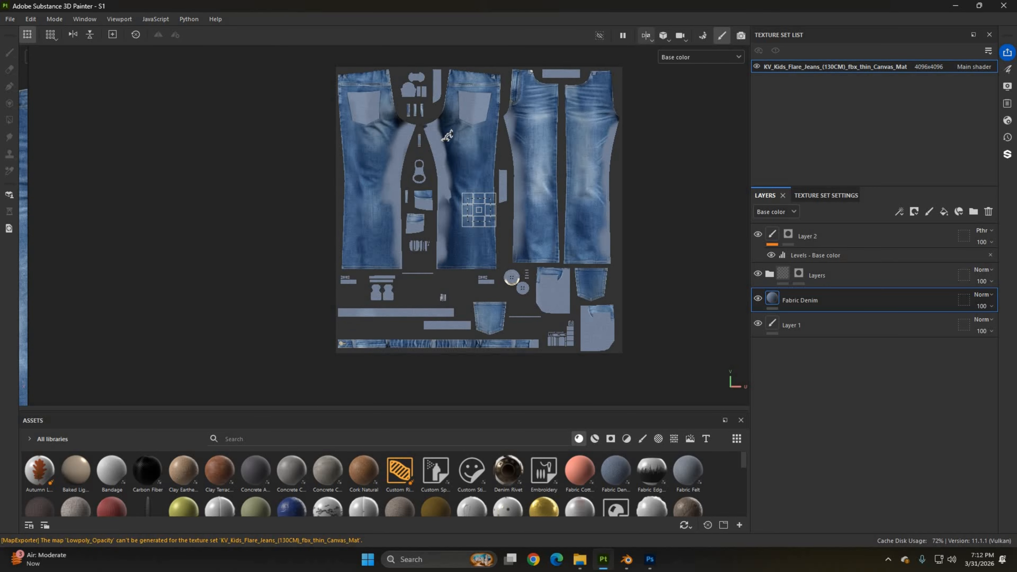
{"action": "scroll", "coordinate": [367, 137], "scroll_direction": "up", "scroll_amount": 5}
{"action": "scroll", "coordinate": [508, 96], "scroll_direction": "down", "scroll_amount": 2}
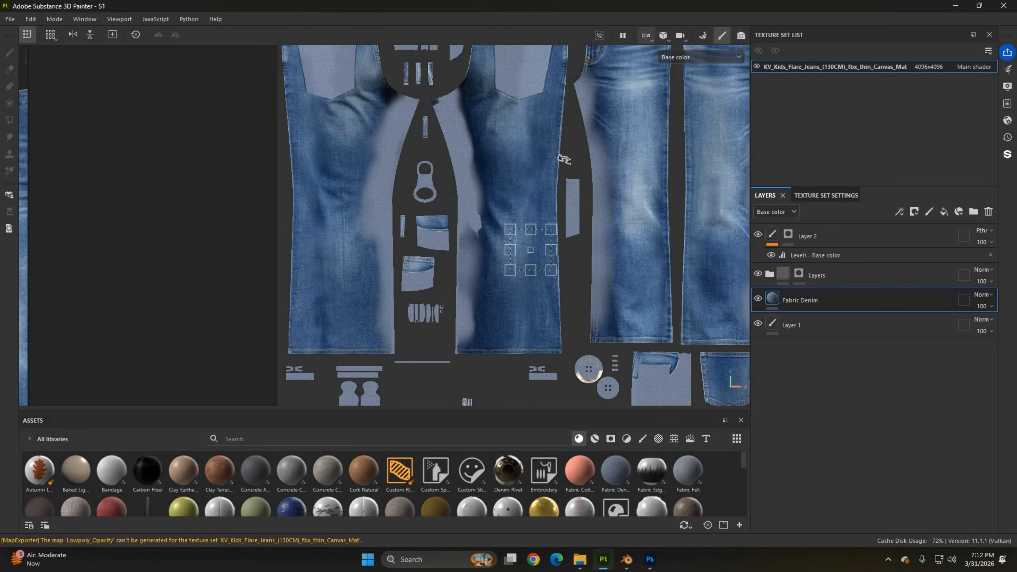
{"action": "scroll", "coordinate": [516, 174], "scroll_direction": "down", "scroll_amount": 3}
{"action": "scroll", "coordinate": [482, 227], "scroll_direction": "up", "scroll_amount": 2}
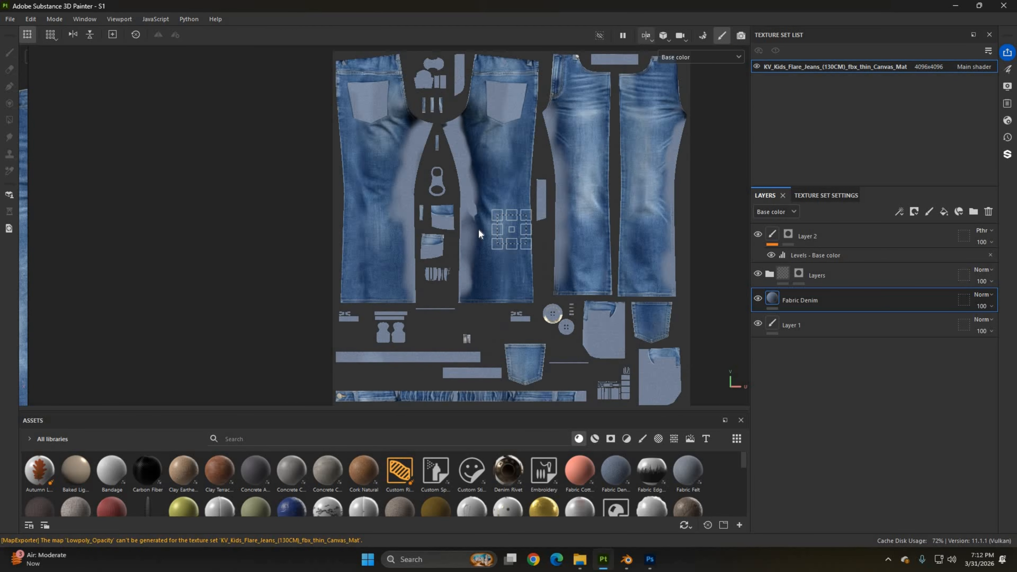
{"action": "scroll", "coordinate": [544, 240], "scroll_direction": "down", "scroll_amount": 1}
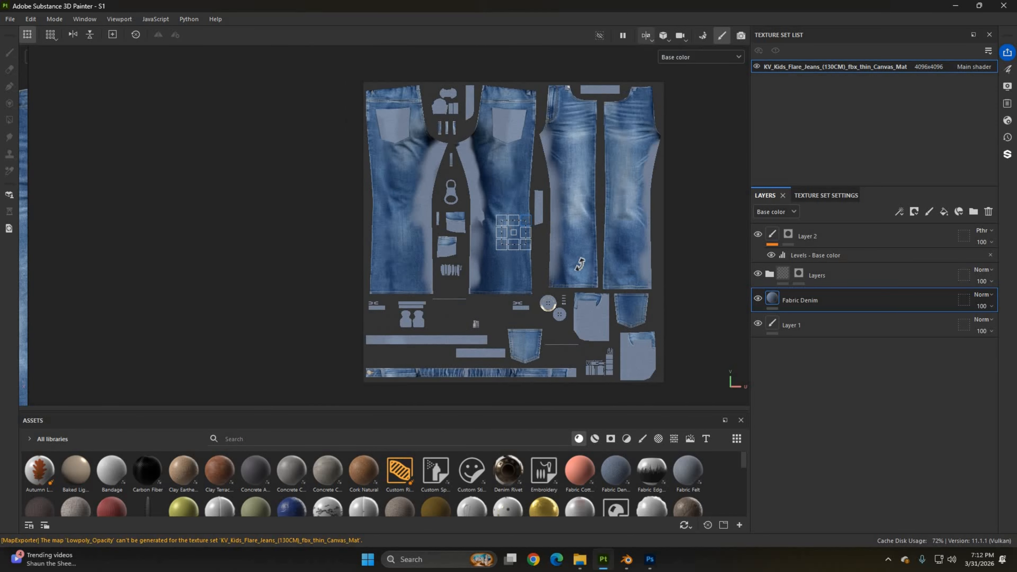
Step: Review the list of maps and export the textures to the Substance texture folder with the PBR Metallic Roughness_S4C template
{"action": "left_click", "coordinate": [9, 19]}
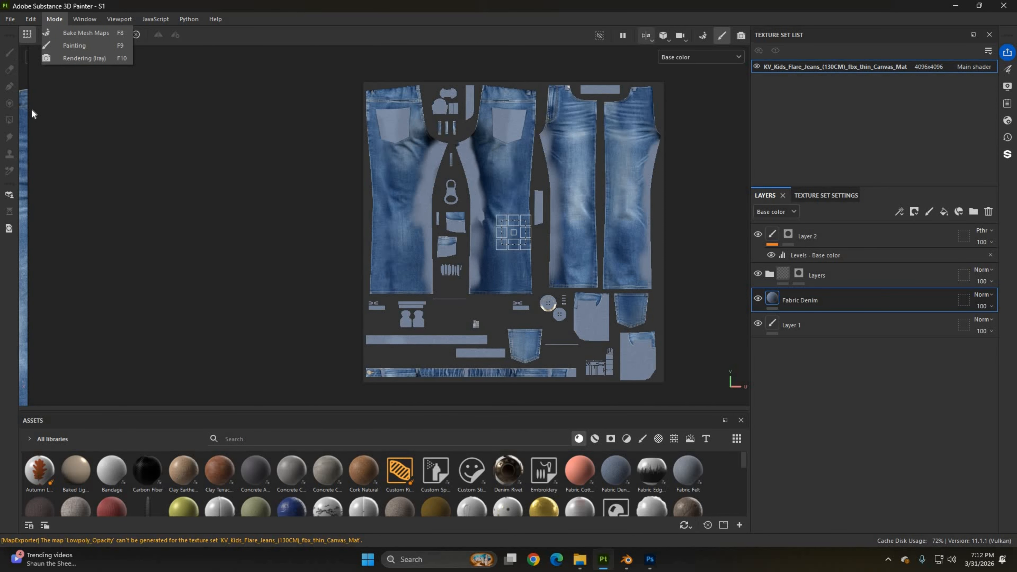
{"action": "left_click", "coordinate": [61, 174]}
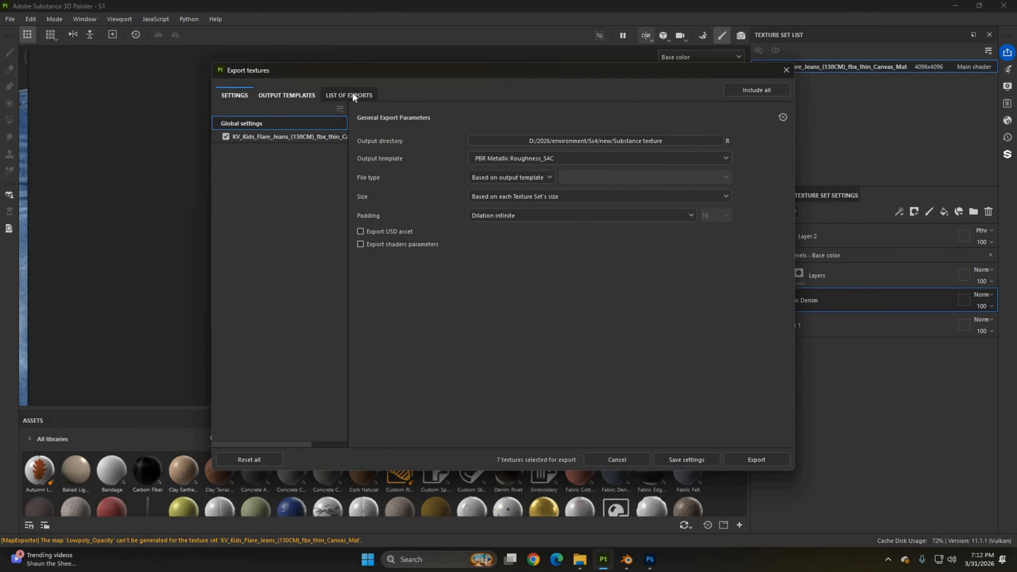
{"action": "left_click", "coordinate": [350, 94]}
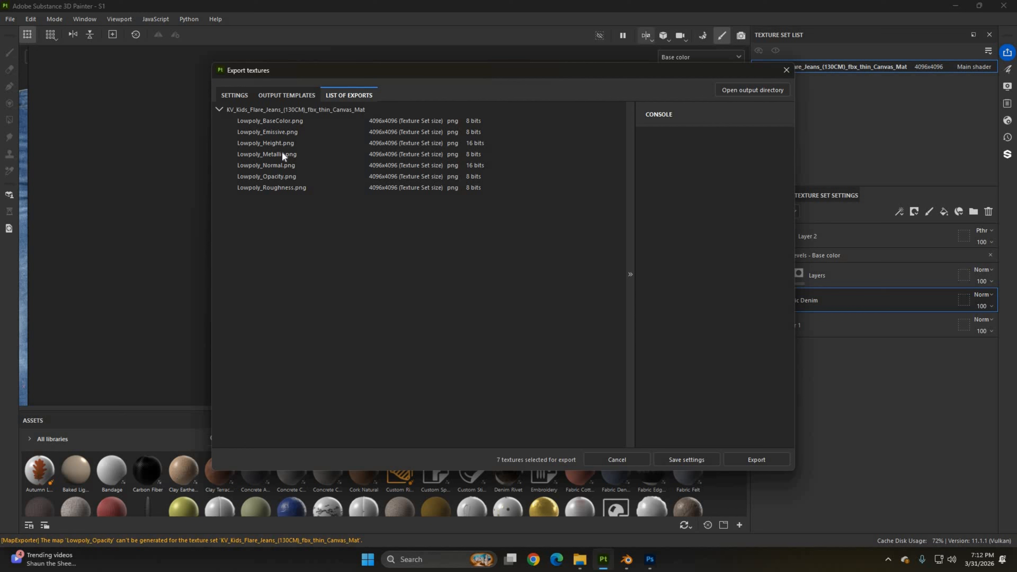
{"action": "left_click", "coordinate": [235, 95]}
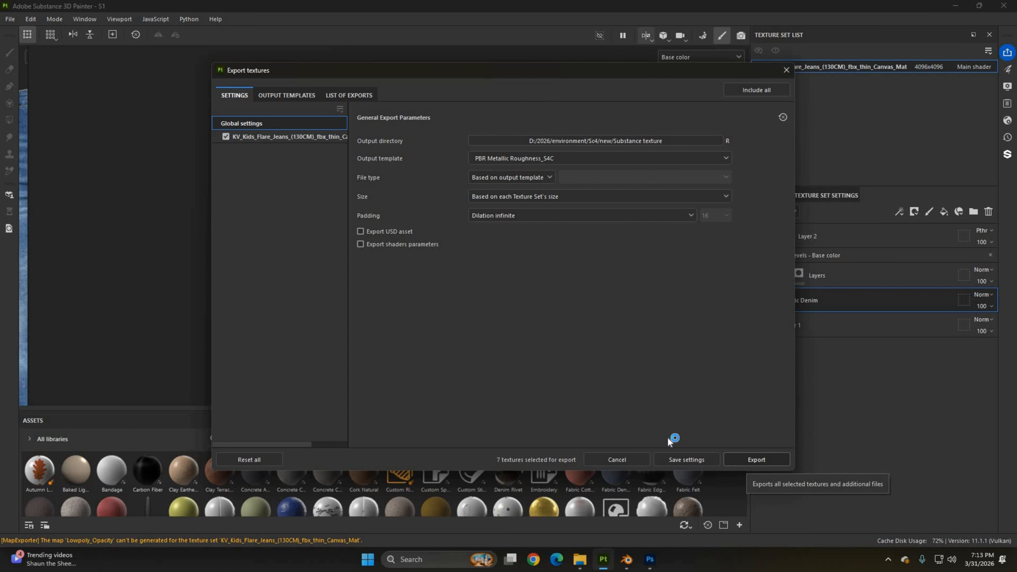
{"action": "left_click", "coordinate": [742, 461]}
Step: Switch to File Explorer and open the exported Lowpoly_BaseColor.png from the Substance texture folder
{"action": "left_click", "coordinate": [579, 559]}
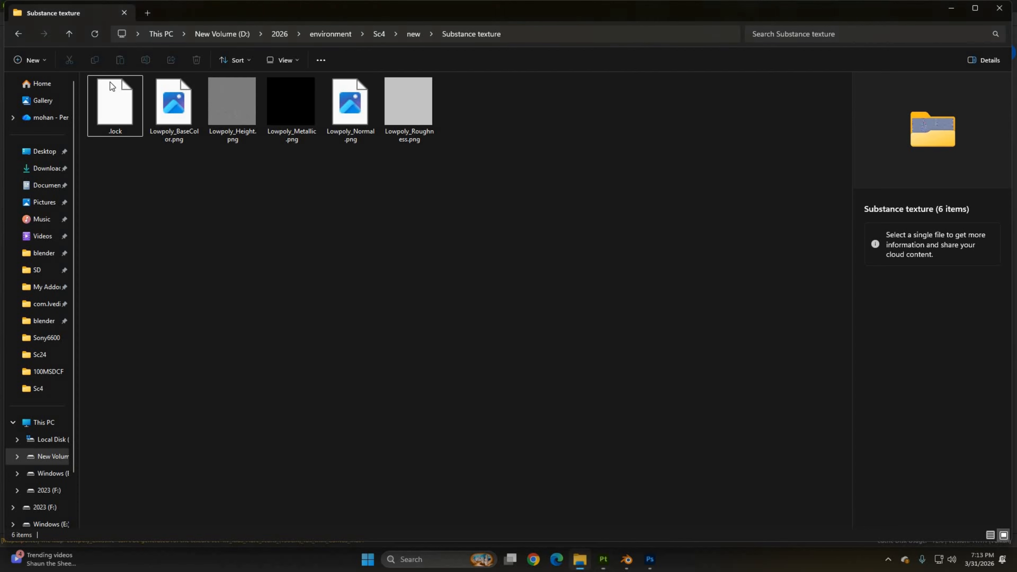
{"action": "double_click", "coordinate": [138, 121]}
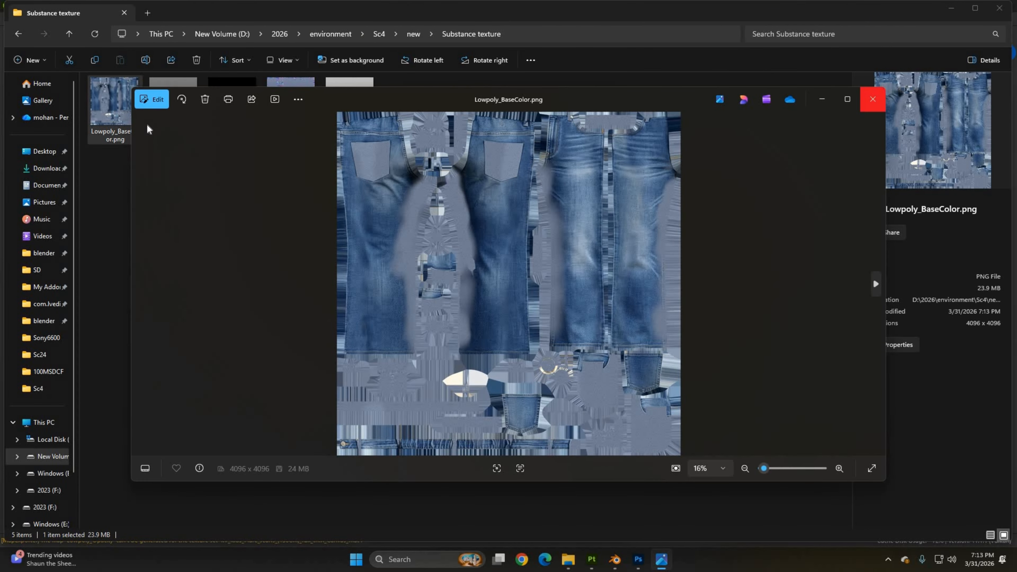
Step: Open the exported Lowpoly_BaseColor.png in Photoshop
{"action": "left_click_drag", "start_coordinate": [116, 105], "coordinate": [414, 41]}
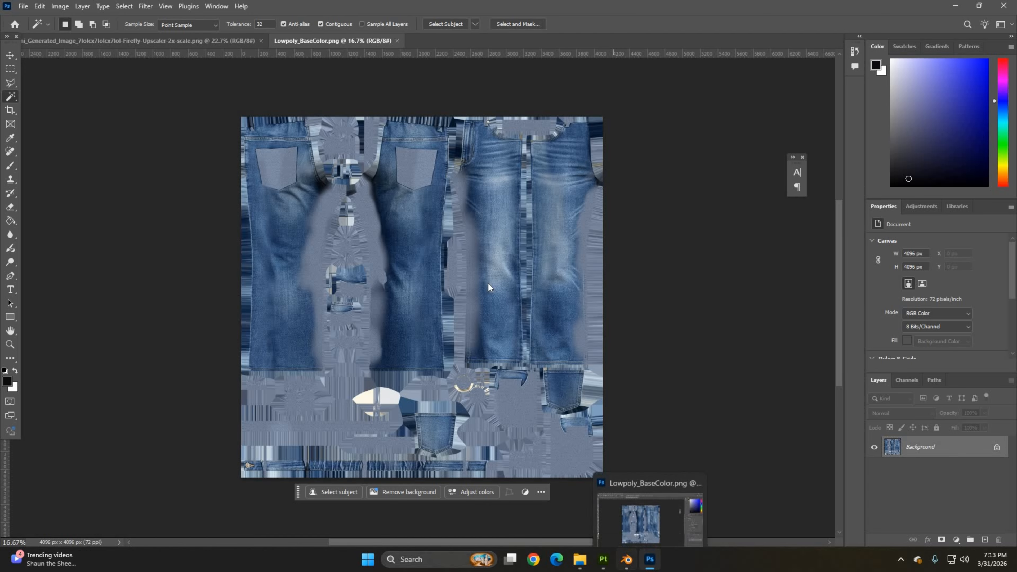
Step: Switch to Blender and export the jeans' UV layout as a 4096 × 4096 PNG into the folder named new
{"action": "left_click", "coordinate": [627, 559]}
{"action": "left_click", "coordinate": [454, 194]}
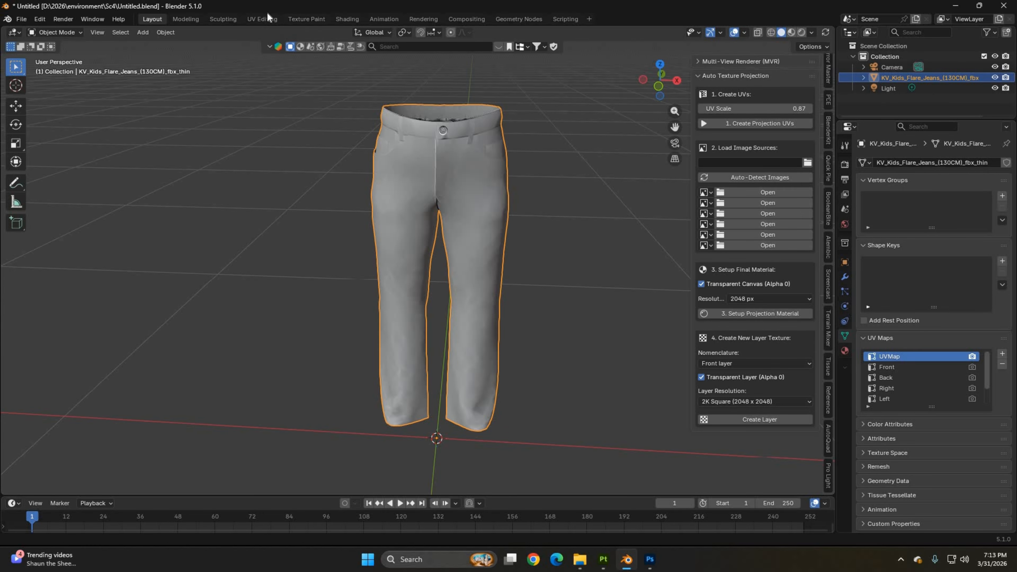
{"action": "left_click", "coordinate": [262, 18]}
{"action": "left_click", "coordinate": [186, 32]}
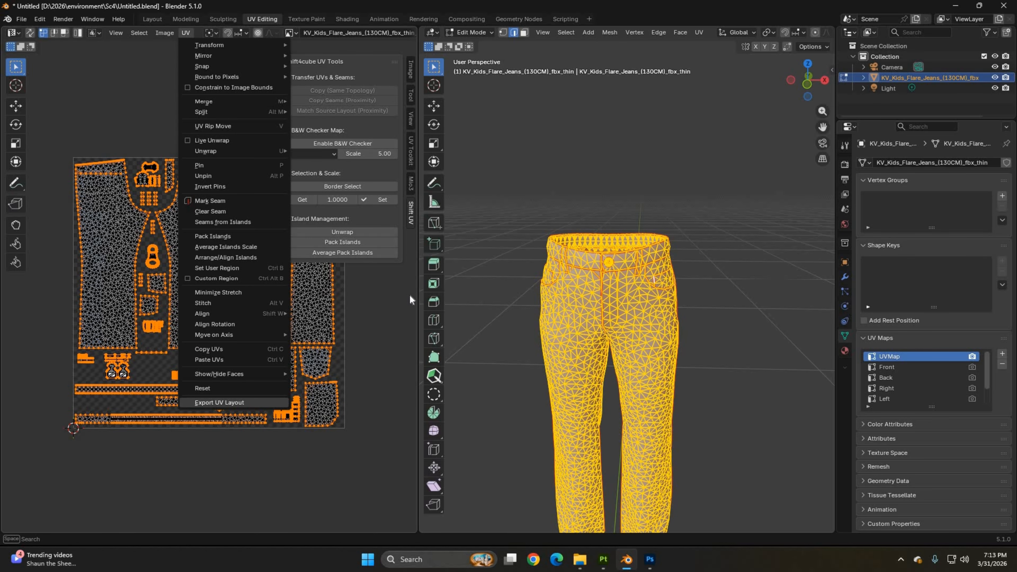
{"action": "key", "text": "Return"}
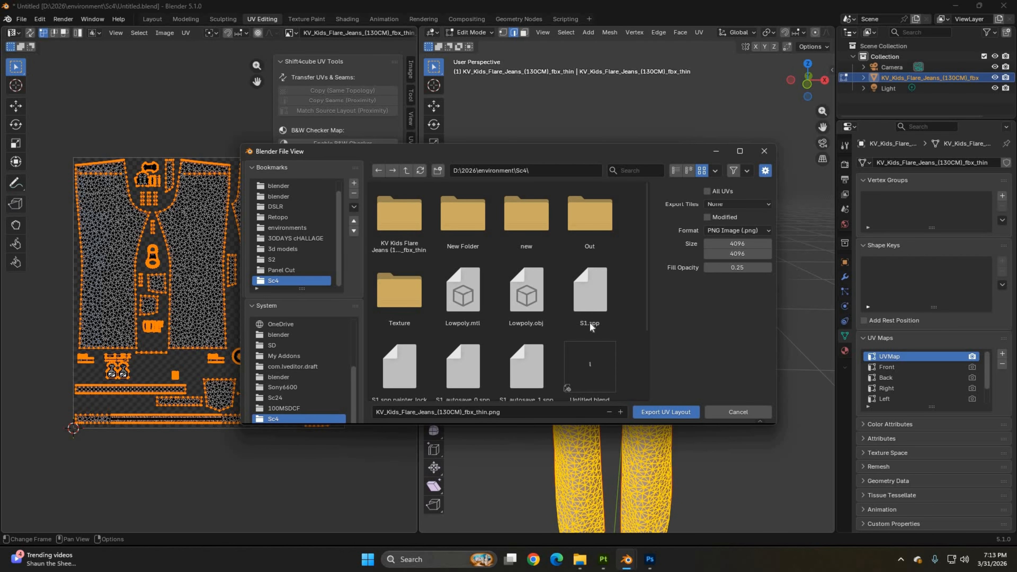
{"action": "left_click", "coordinate": [521, 214]}
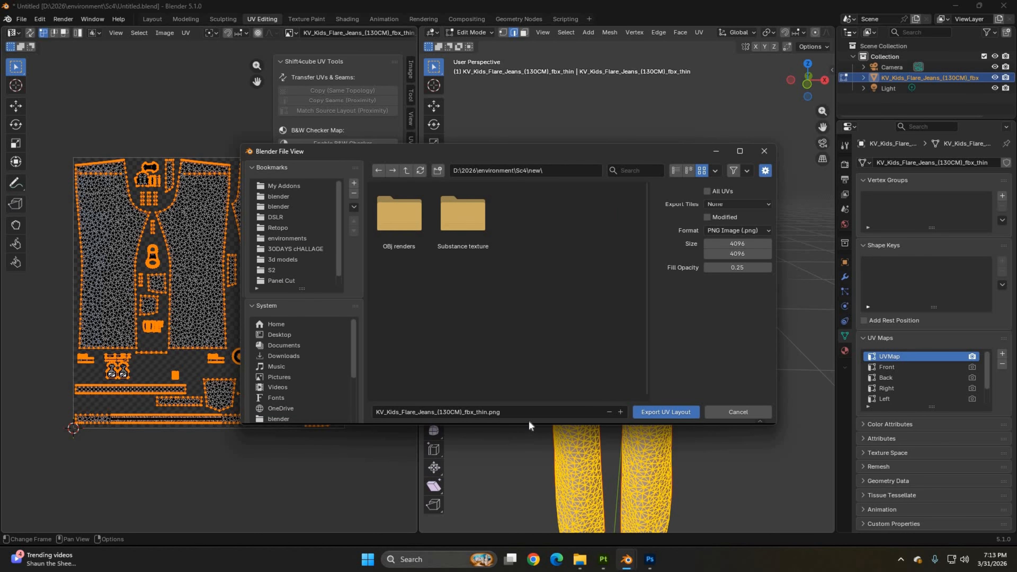
{"action": "left_click", "coordinate": [666, 412]}
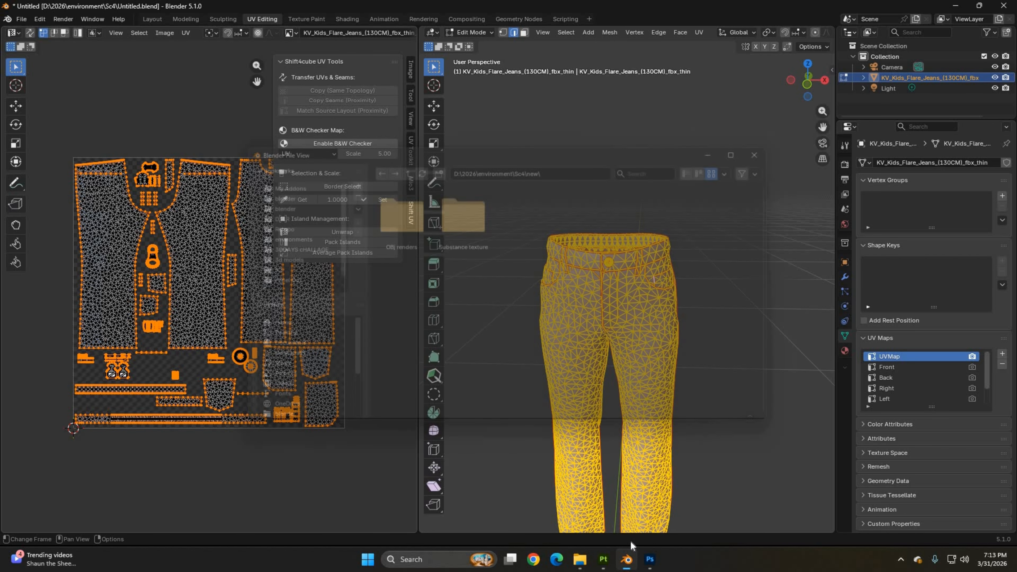
Step: Switch to Photoshop and place KV_Kids_Flare_Jeans_(130CM)_fbx_thin.png from the new folder as a layer over the base color texture
{"action": "left_click", "coordinate": [650, 559]}
{"action": "left_click", "coordinate": [586, 565]}
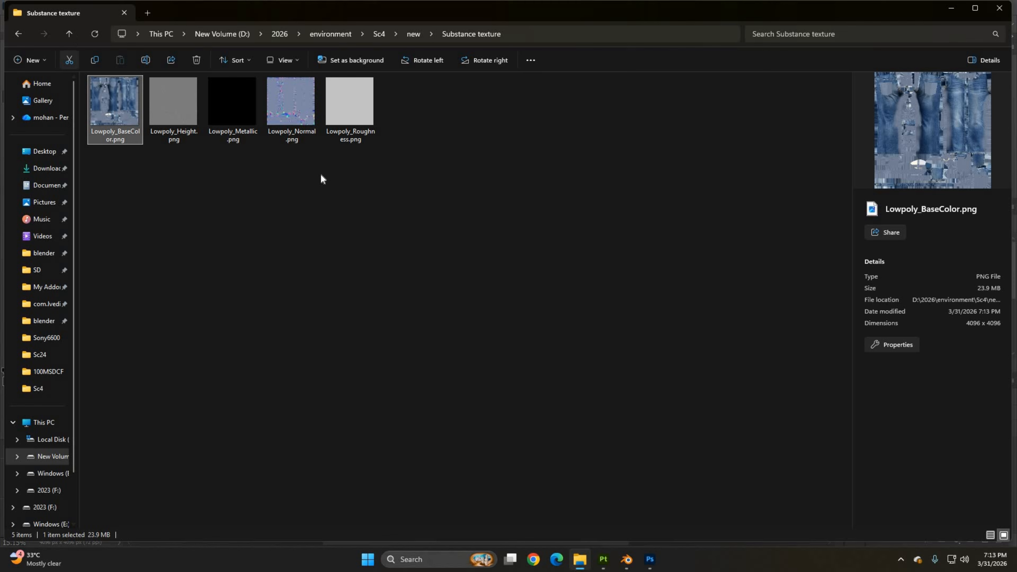
{"action": "left_click", "coordinate": [69, 34]}
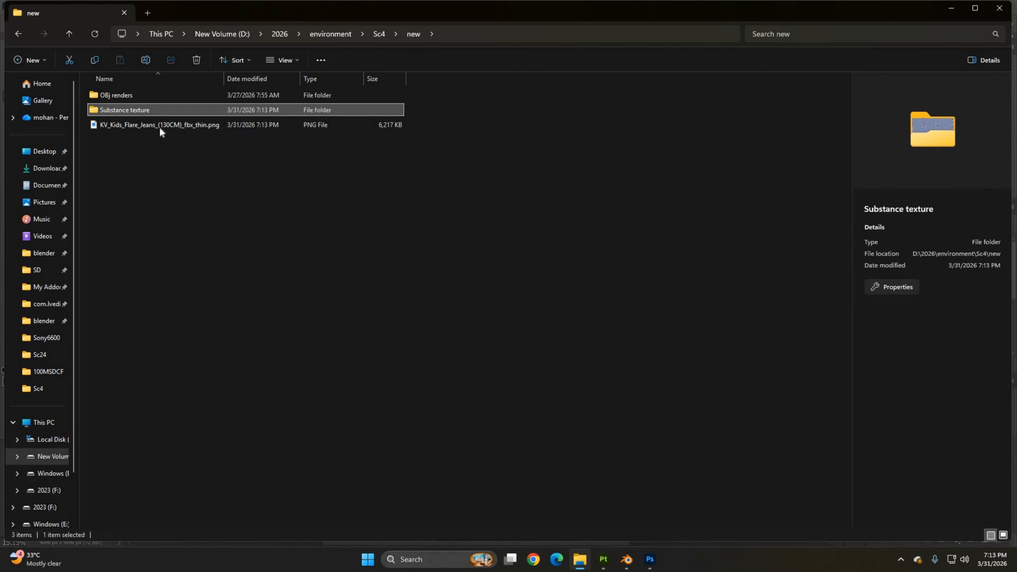
{"action": "left_click", "coordinate": [141, 128]}
{"action": "left_click_drag", "start_coordinate": [550, 403], "coordinate": [497, 321]}
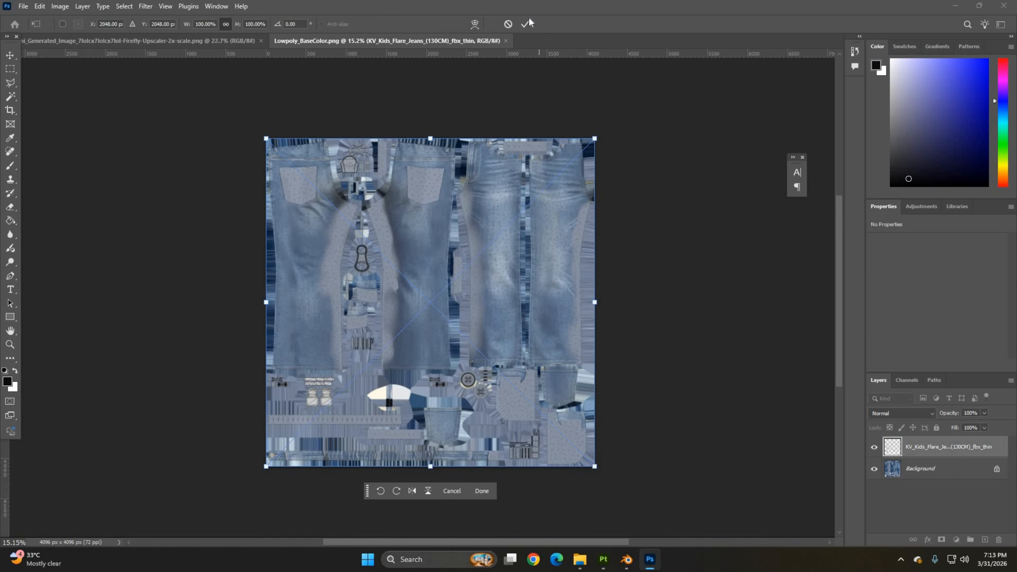
{"action": "key", "text": "Return"}
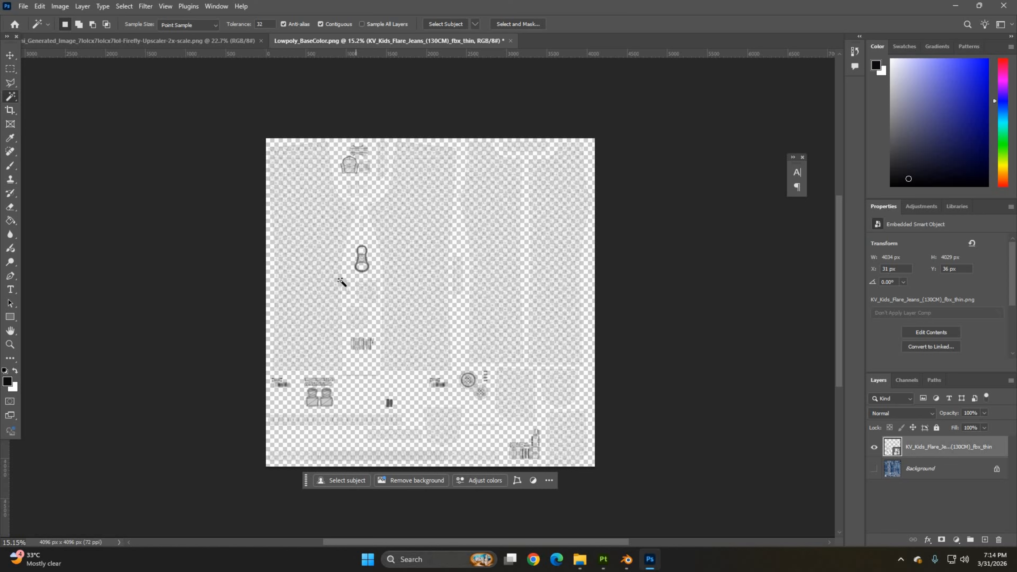
Step: Select the UV island shapes from the layout layer, hide that layer and mask the base color layer to the islands
{"action": "left_click", "coordinate": [347, 266]}
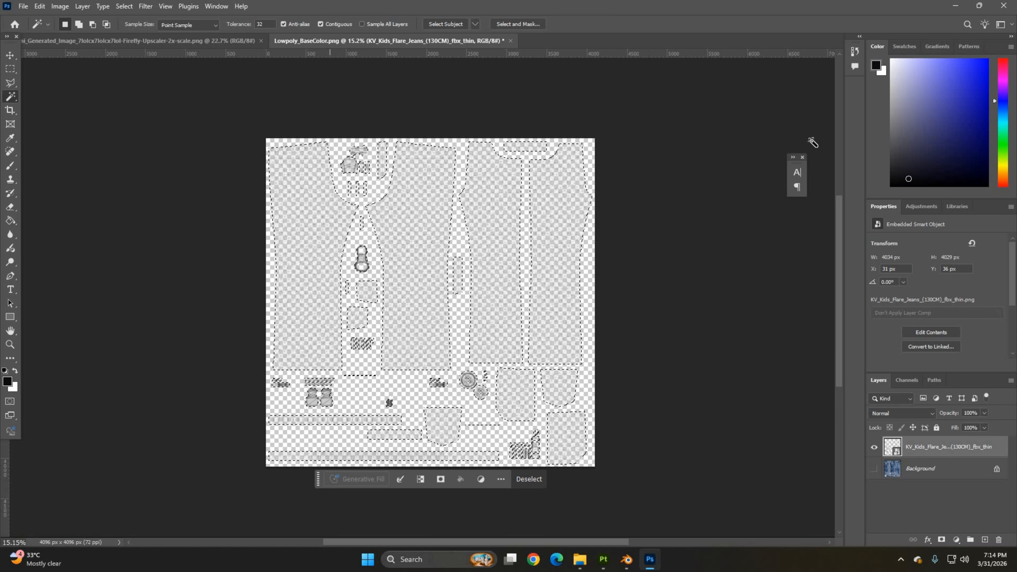
{"action": "left_click", "coordinate": [874, 469]}
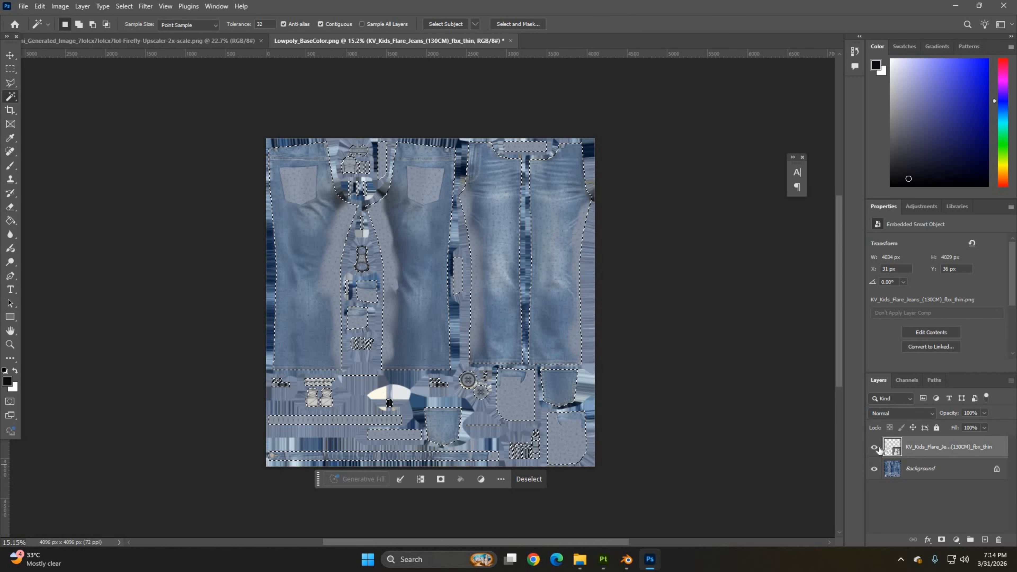
{"action": "left_click", "coordinate": [873, 447]}
{"action": "left_click", "coordinate": [921, 469]}
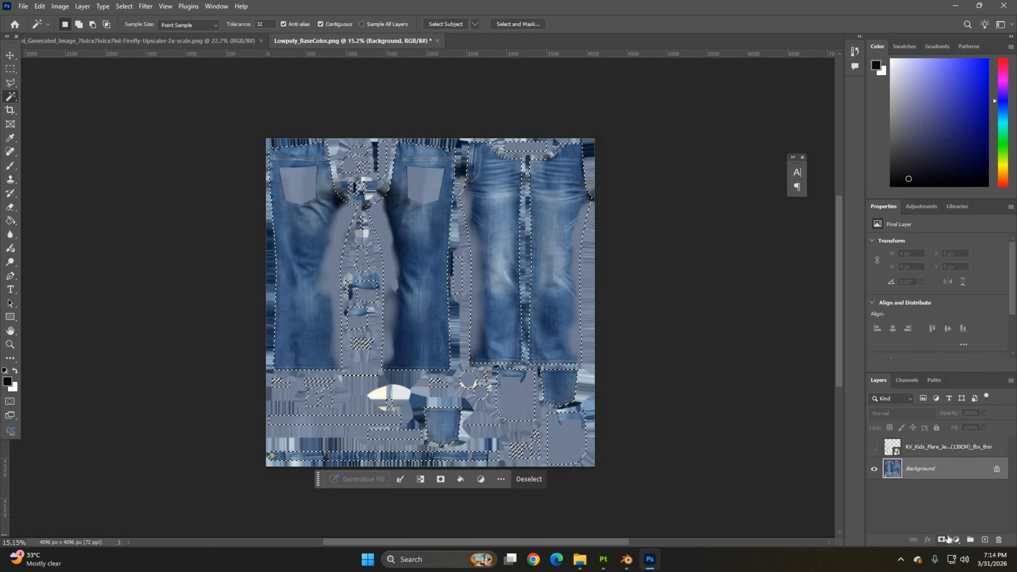
{"action": "scroll", "coordinate": [510, 241], "scroll_direction": "up", "scroll_amount": 3, "text": "alt"}
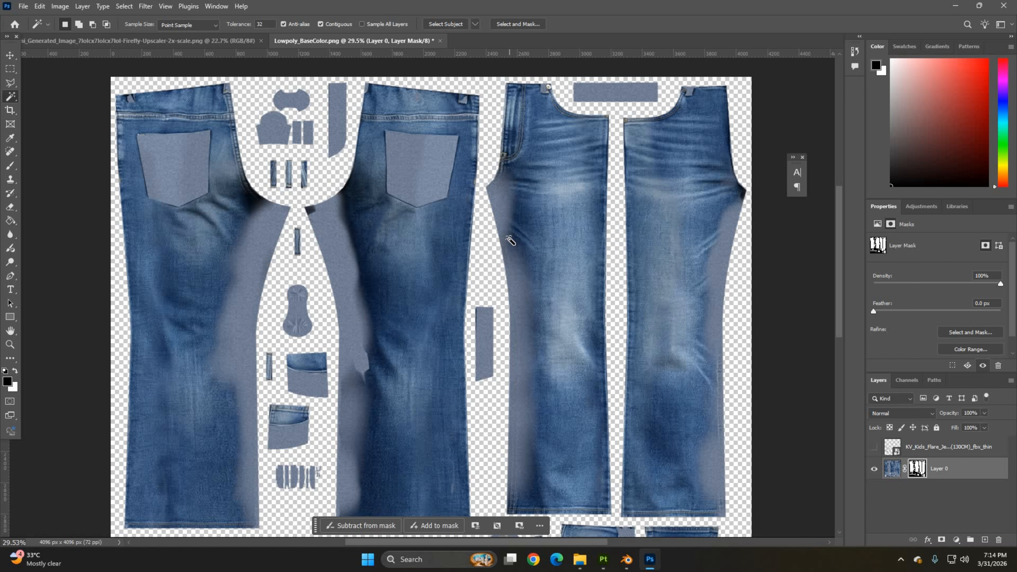
{"action": "scroll", "coordinate": [510, 240], "scroll_direction": "down", "scroll_amount": 2, "text": "alt"}
{"action": "scroll", "coordinate": [510, 240], "scroll_direction": "down", "scroll_amount": 1, "text": "alt"}
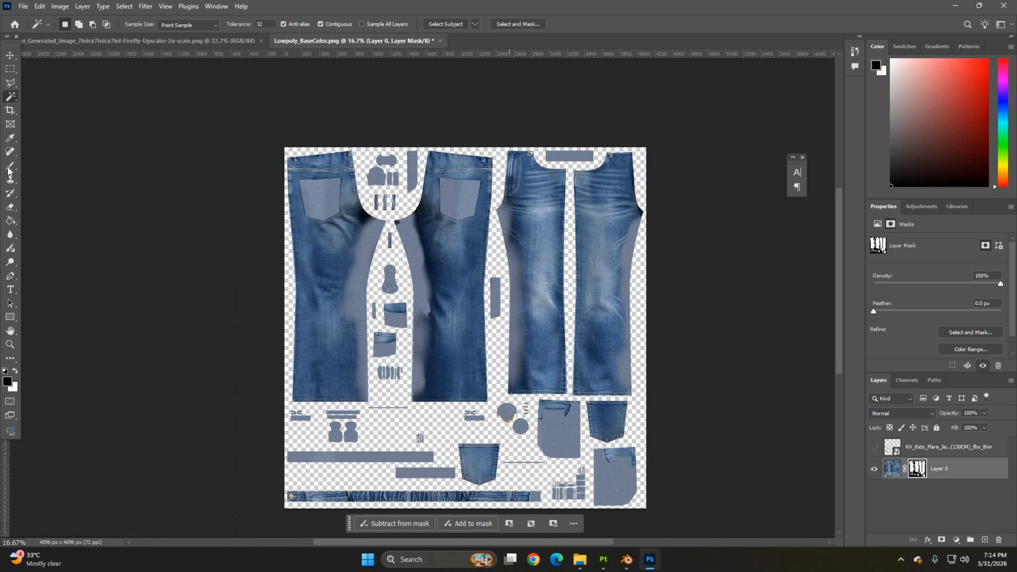
Step: Try to outline the grey gap near the far end of the waistband strip with the Polygonal Lasso
{"action": "left_click", "coordinate": [14, 92]}
{"action": "scroll", "coordinate": [3, 78], "scroll_direction": "up", "scroll_amount": 2, "text": "alt"}
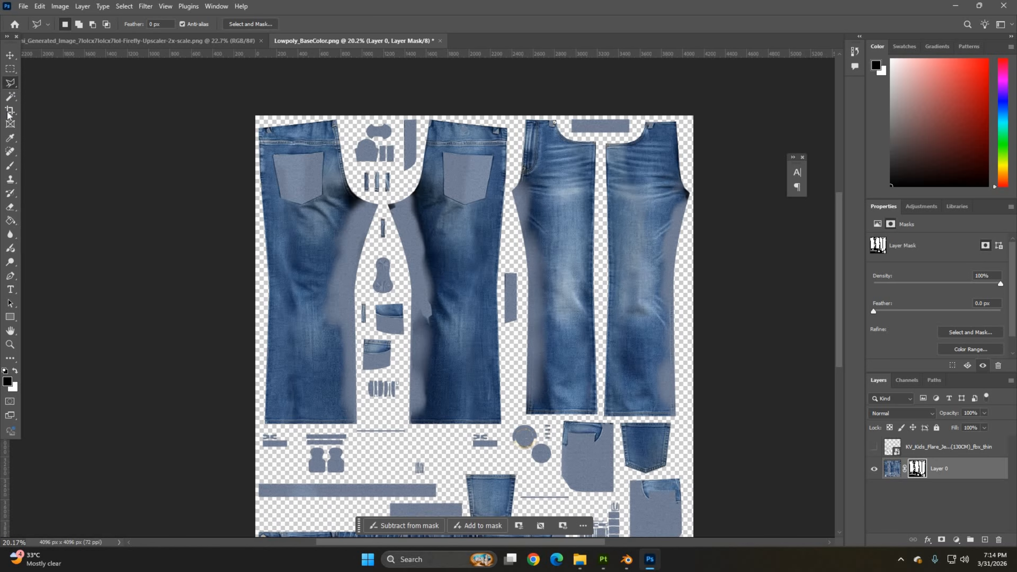
{"action": "scroll", "coordinate": [582, 226], "scroll_direction": "down", "scroll_amount": 1, "text": "alt"}
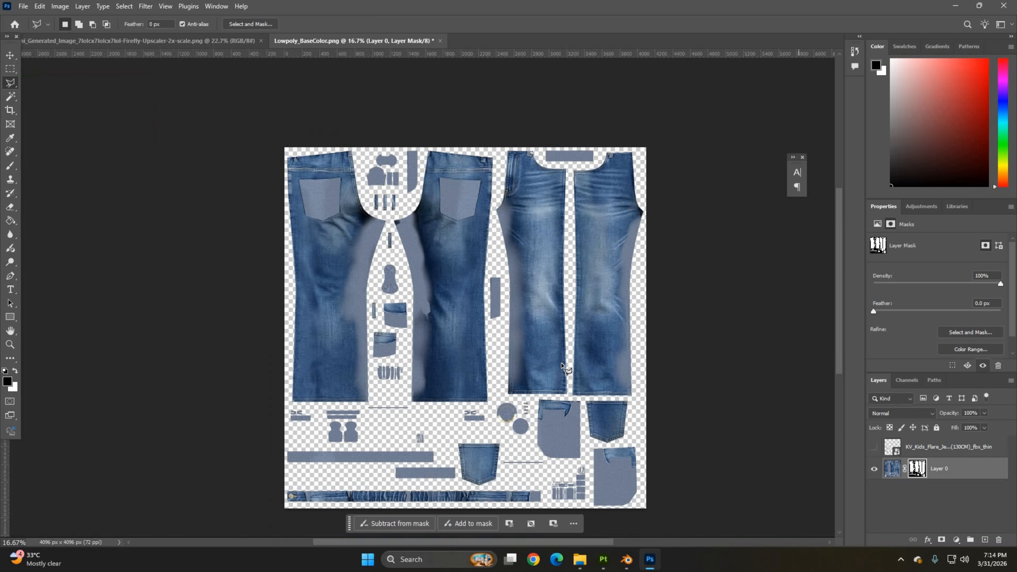
{"action": "scroll", "coordinate": [562, 366], "scroll_direction": "up", "scroll_amount": 2, "text": "alt"}
{"action": "scroll", "coordinate": [586, 435], "scroll_direction": "up", "scroll_amount": 10, "text": "alt"}
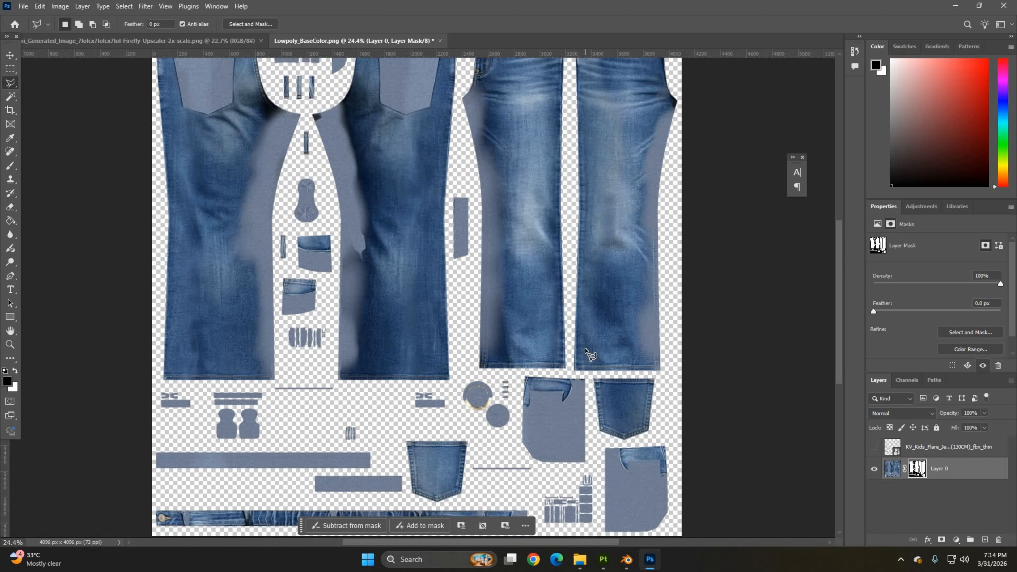
{"action": "scroll", "coordinate": [482, 437], "scroll_direction": "up", "scroll_amount": 7, "text": "alt"}
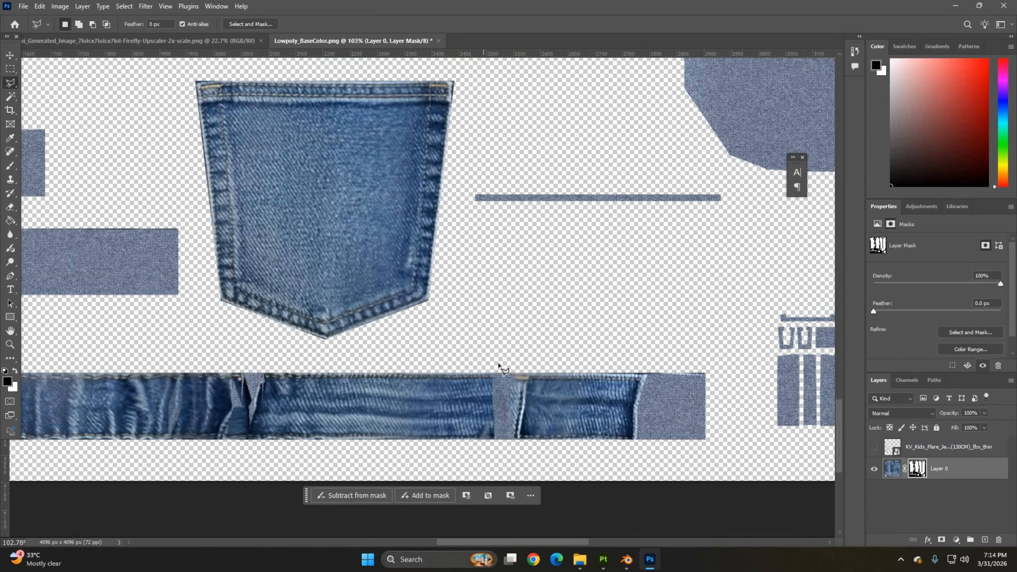
{"action": "double_click", "coordinate": [502, 400]}
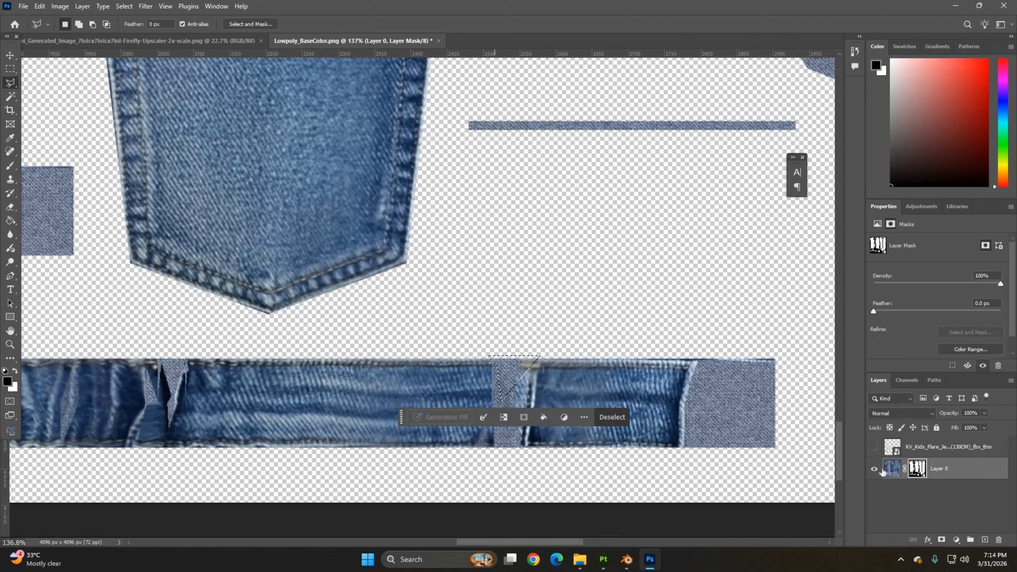
{"action": "key", "text": "ctrl+z"}
{"action": "key", "text": "ctrl+z"}
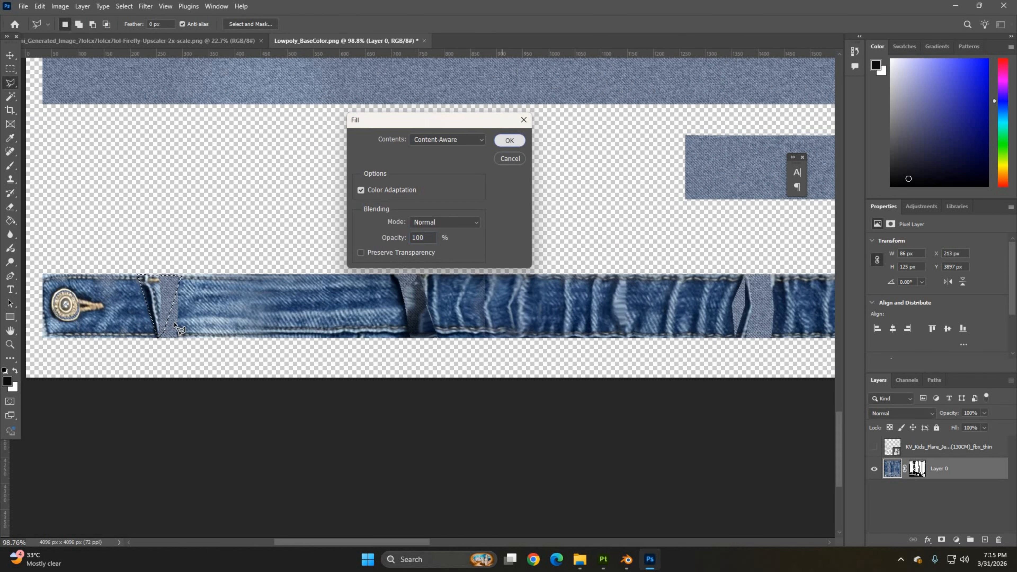
Step: Fill the selected grey gap beside the waistband button using Content-Aware contents at 100% opacity
{"action": "key", "text": "Return"}
{"action": "left_click", "coordinate": [154, 300]}
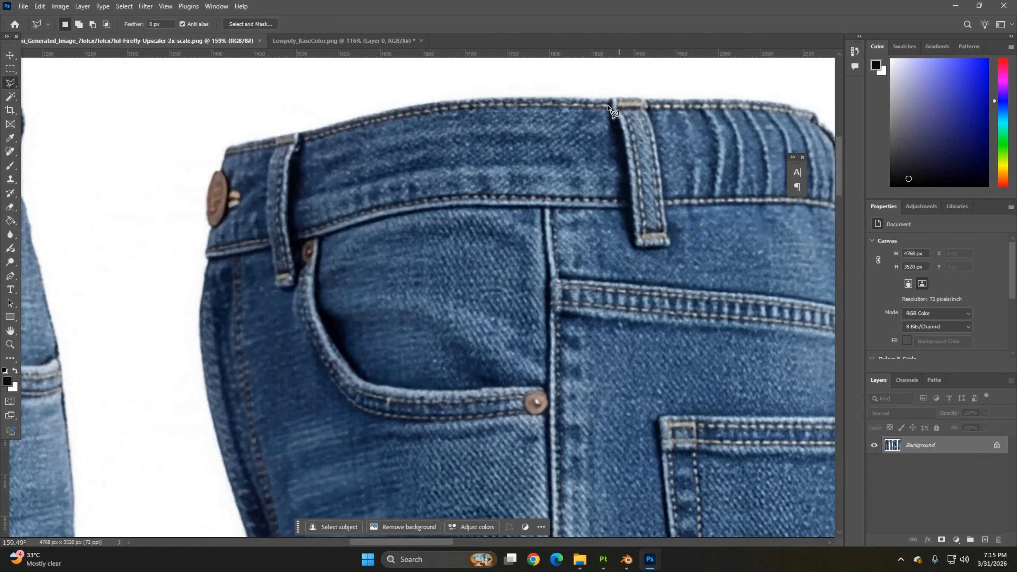
Step: Outline the rear belt loop on the side view in the upscaled jeans image and put it on its own layer
{"action": "left_click", "coordinate": [608, 103]}
{"action": "left_click", "coordinate": [608, 102]}
{"action": "right_click", "coordinate": [636, 117]}
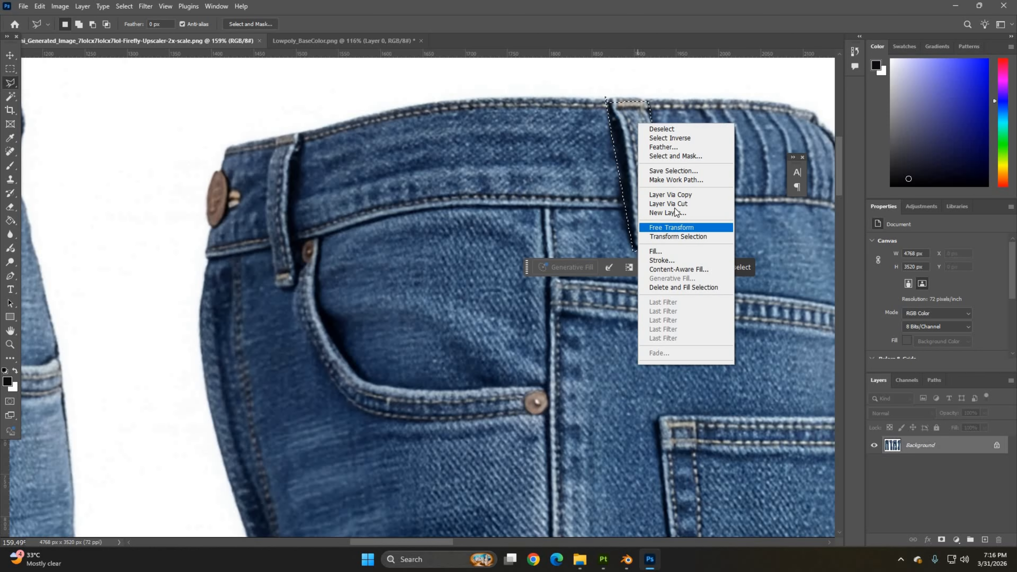
{"action": "left_click", "coordinate": [670, 225]}
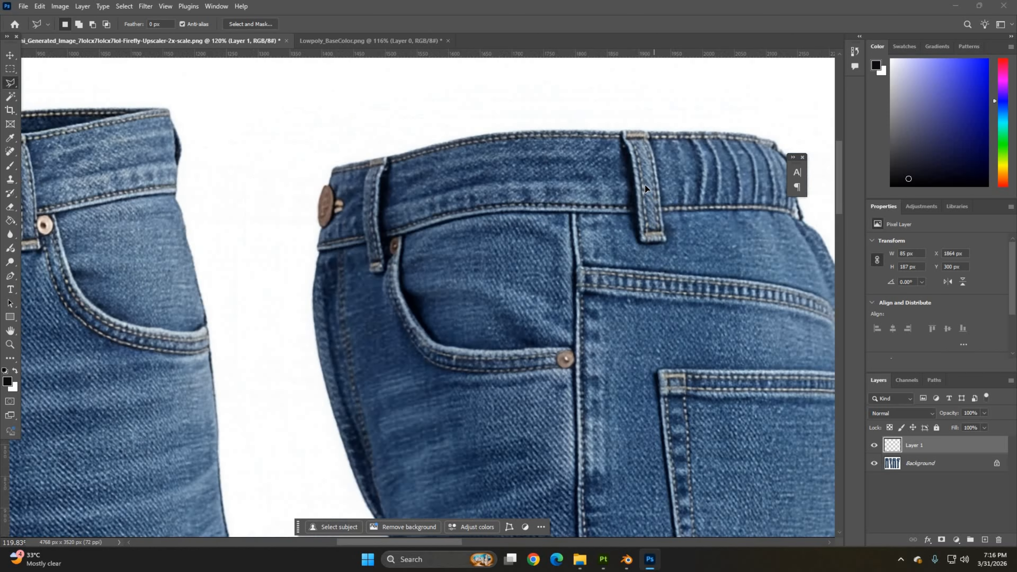
Step: Bring the belt loop into the Lowpoly_BaseColor document and fit it over the rightmost of the three small loop islands
{"action": "key", "text": "v"}
{"action": "left_click", "coordinate": [371, 41]}
{"action": "key", "text": "ctrl+v"}
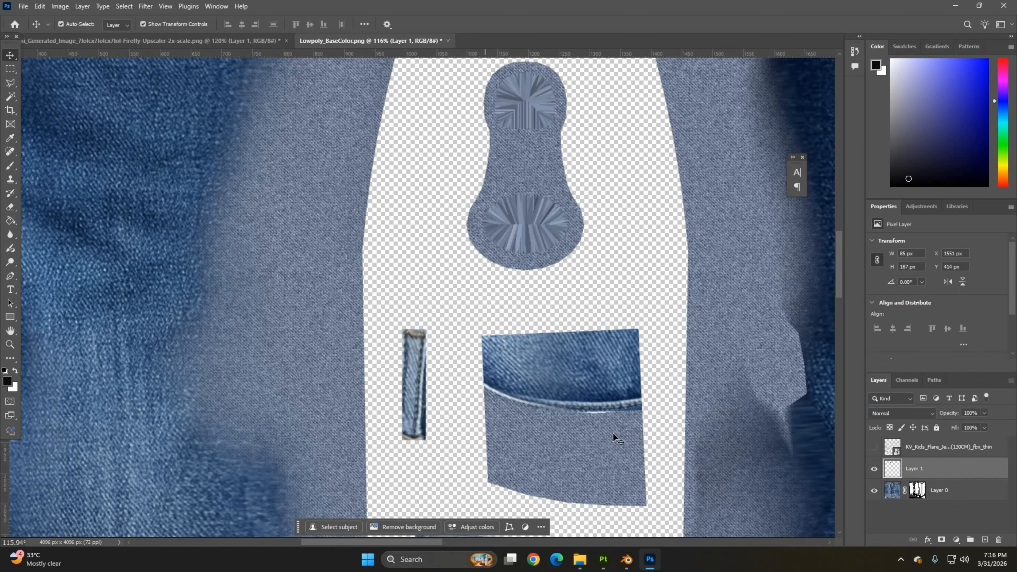
{"action": "key", "text": "ctrl+t"}
{"action": "scroll", "coordinate": [568, 315], "scroll_direction": "down", "scroll_amount": 5, "text": "alt"}
{"action": "scroll", "coordinate": [522, 192], "scroll_direction": "up", "scroll_amount": 2, "text": "alt"}
{"action": "left_click_drag", "start_coordinate": [522, 192], "coordinate": [450, 182]}
{"action": "scroll", "coordinate": [372, 248], "scroll_direction": "up", "scroll_amount": 6, "text": "alt"}
{"action": "left_click_drag", "start_coordinate": [449, 325], "coordinate": [418, 338], "text": "ctrl"}
{"action": "key", "text": "Return"}
Step: Adjust the Eraser brush and trim the excess along the pasted belt loop's edge
{"action": "key", "text": "e"}
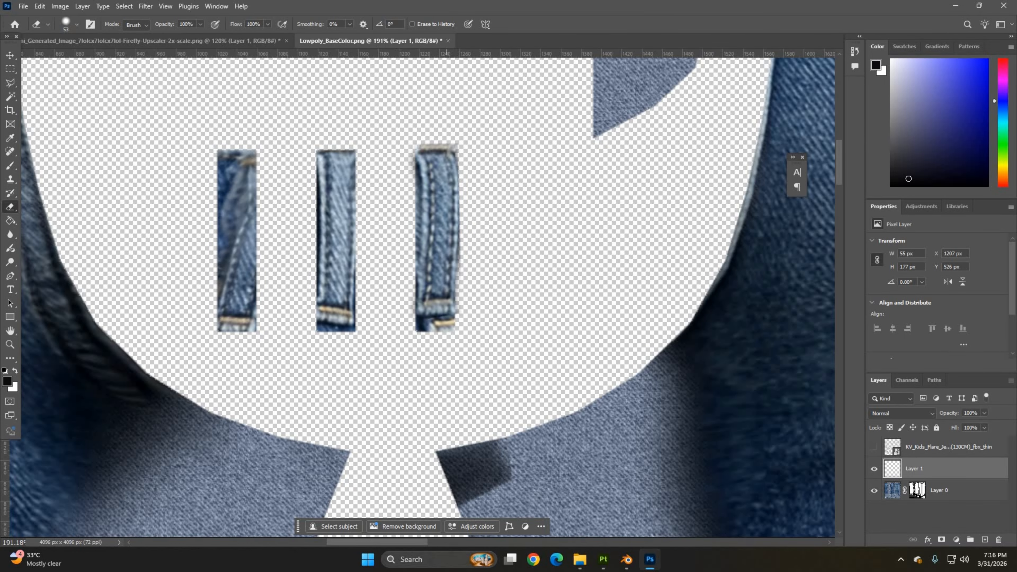
{"action": "right_click", "coordinate": [401, 197]}
{"action": "left_click_drag", "start_coordinate": [504, 249], "coordinate": [530, 249]}
{"action": "left_click", "coordinate": [393, 158]}
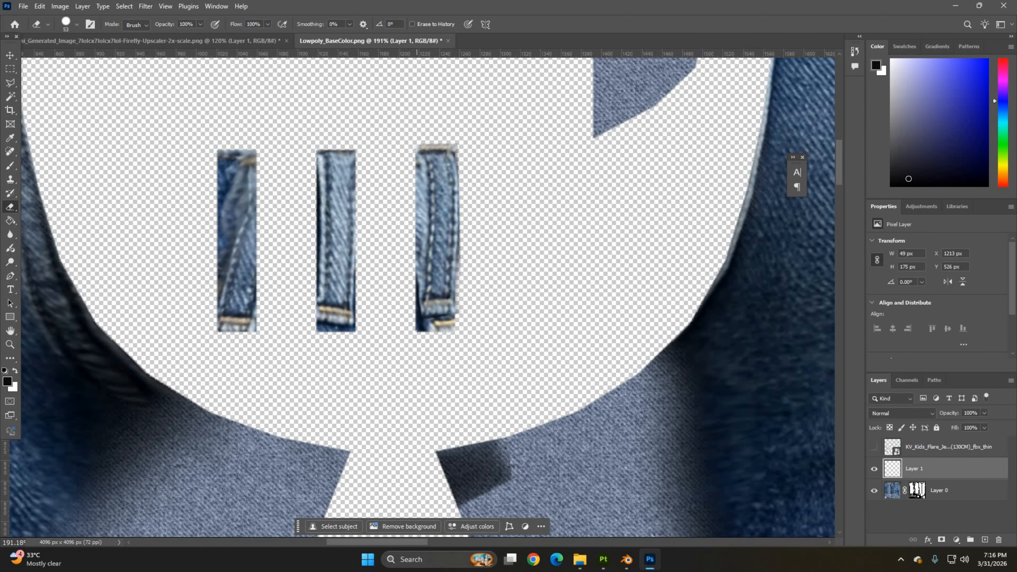
Step: Warp the belt loop to straighten it along its UV island
{"action": "key", "text": "ctrl+t"}
{"action": "right_click", "coordinate": [452, 151]}
{"action": "left_click", "coordinate": [467, 225]}
{"action": "left_click_drag", "start_coordinate": [427, 199], "coordinate": [425, 210]}
{"action": "left_click_drag", "start_coordinate": [437, 300], "coordinate": [437, 307]}
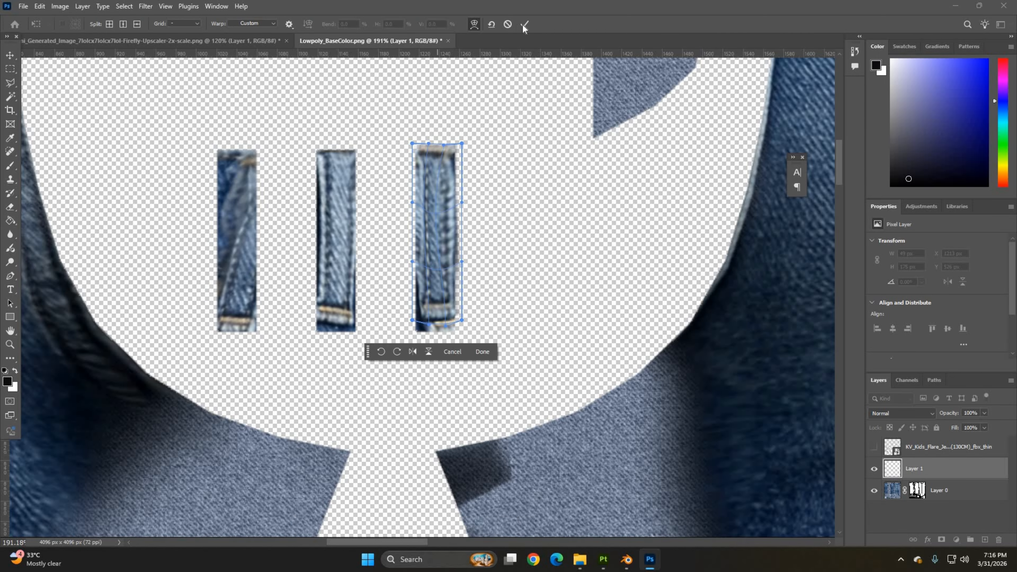
{"action": "left_click", "coordinate": [523, 25]}
Step: Duplicate the belt loop onto the two neighbouring loop islands in the same row
{"action": "scroll", "coordinate": [533, 252], "scroll_direction": "down", "scroll_amount": 4, "text": "alt"}
{"action": "key", "text": "v"}
{"action": "scroll", "coordinate": [478, 162], "scroll_direction": "up", "scroll_amount": 3, "text": "alt"}
{"action": "left_click_drag", "start_coordinate": [463, 264], "coordinate": [383, 261], "text": "alt"}
{"action": "left_click_drag", "start_coordinate": [383, 261], "coordinate": [301, 261], "text": "alt"}
Step: Duplicate the belt loop onto the single loop island below the row and the one beside the small pocket piece
{"action": "scroll", "coordinate": [408, 176], "scroll_direction": "down", "scroll_amount": 4, "text": "alt"}
{"action": "left_click_drag", "start_coordinate": [376, 169], "coordinate": [439, 350], "text": "alt"}
{"action": "scroll", "coordinate": [440, 348], "scroll_direction": "up", "scroll_amount": 4, "text": "alt"}
{"action": "mouse_move", "coordinate": [437, 351]}
{"action": "left_mouse_down"}
{"action": "mouse_move", "coordinate": [446, 357]}
{"action": "mouse_move", "coordinate": [438, 357]}
{"action": "left_mouse_up"}
{"action": "scroll", "coordinate": [441, 288], "scroll_direction": "down", "scroll_amount": 5, "text": "alt"}
{"action": "scroll", "coordinate": [439, 449], "scroll_direction": "up", "scroll_amount": 3, "text": "alt"}
{"action": "left_click_drag", "start_coordinate": [457, 150], "coordinate": [387, 439], "text": "alt"}
{"action": "scroll", "coordinate": [632, 269], "scroll_direction": "down", "scroll_amount": 6, "text": "alt"}
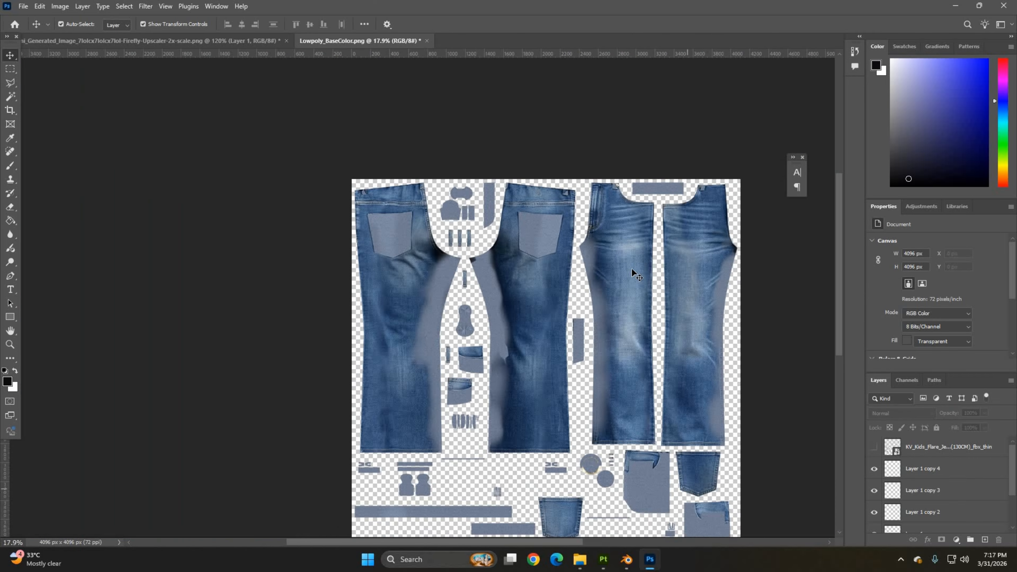
Step: Check the whole texture and select the belt loop layers from Layer 1 copy 4 down to Layer 1
{"action": "scroll", "coordinate": [607, 108], "scroll_direction": "up", "scroll_amount": 3, "text": "alt"}
{"action": "scroll", "coordinate": [661, 428], "scroll_direction": "down", "scroll_amount": 4, "text": "alt"}
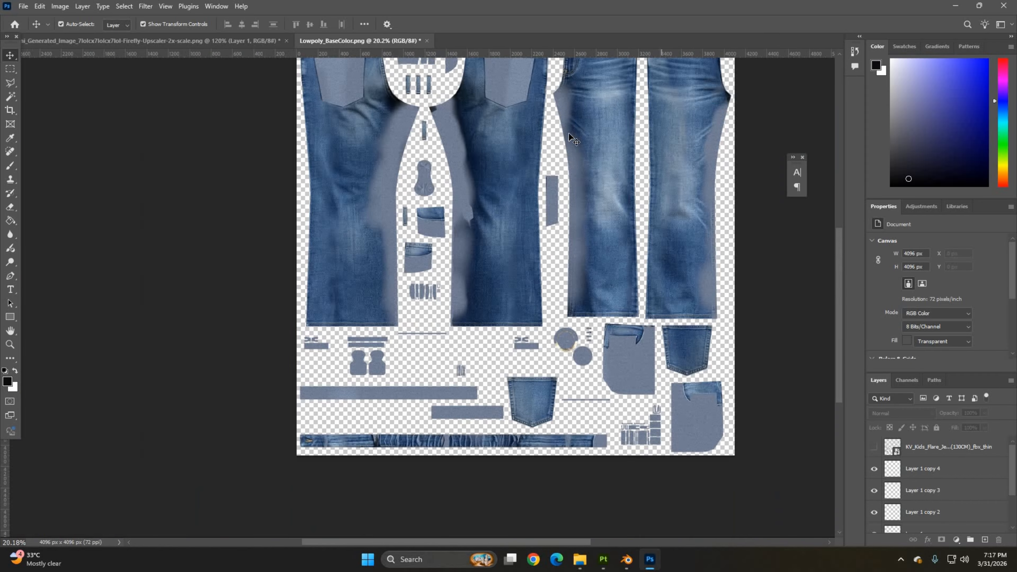
{"action": "scroll", "coordinate": [569, 133], "scroll_direction": "up", "scroll_amount": 3}
{"action": "scroll", "coordinate": [413, 132], "scroll_direction": "up", "scroll_amount": 5, "text": "alt"}
{"action": "scroll", "coordinate": [465, 128], "scroll_direction": "down", "scroll_amount": 6, "text": "alt"}
{"action": "left_click", "coordinate": [914, 467]}
{"action": "scroll", "coordinate": [913, 467], "scroll_direction": "down", "scroll_amount": 3}
{"action": "left_click", "coordinate": [914, 500], "text": "shift"}
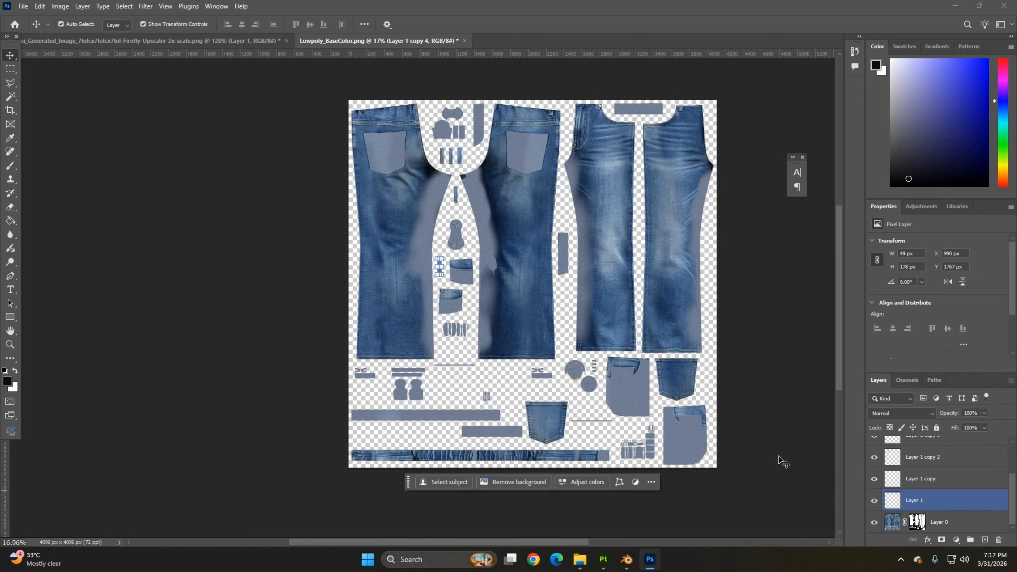
Step: Export the edited texture for web as a PNG-24 named Lowpoly_BaseColor.png in the folder named new
{"action": "key", "text": "ctrl+alt+shift+s"}
{"action": "left_click", "coordinate": [372, 437]}
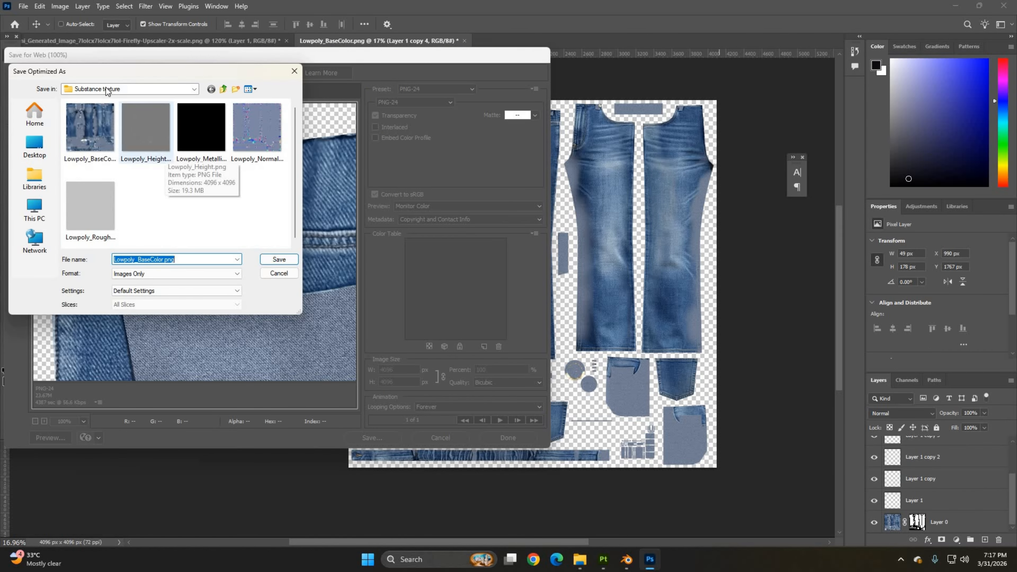
{"action": "left_click", "coordinate": [104, 90]}
{"action": "left_click", "coordinate": [107, 265]}
{"action": "left_click", "coordinate": [279, 261]}
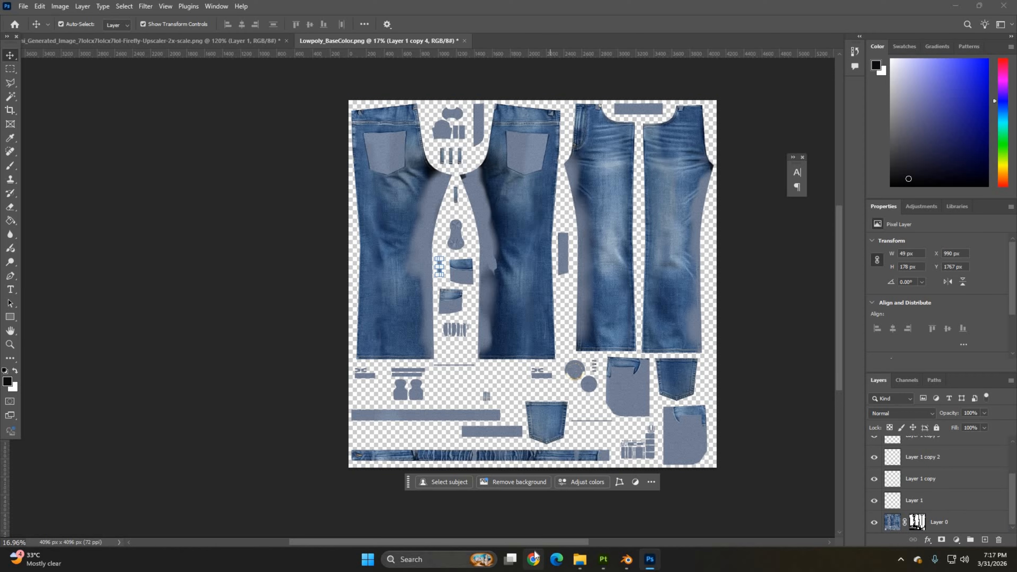
Step: Switch to Gemini in Chrome and attach Lowpoly_BaseColor.png from the new folder to a new chat prompt
{"action": "left_click", "coordinate": [533, 560]}
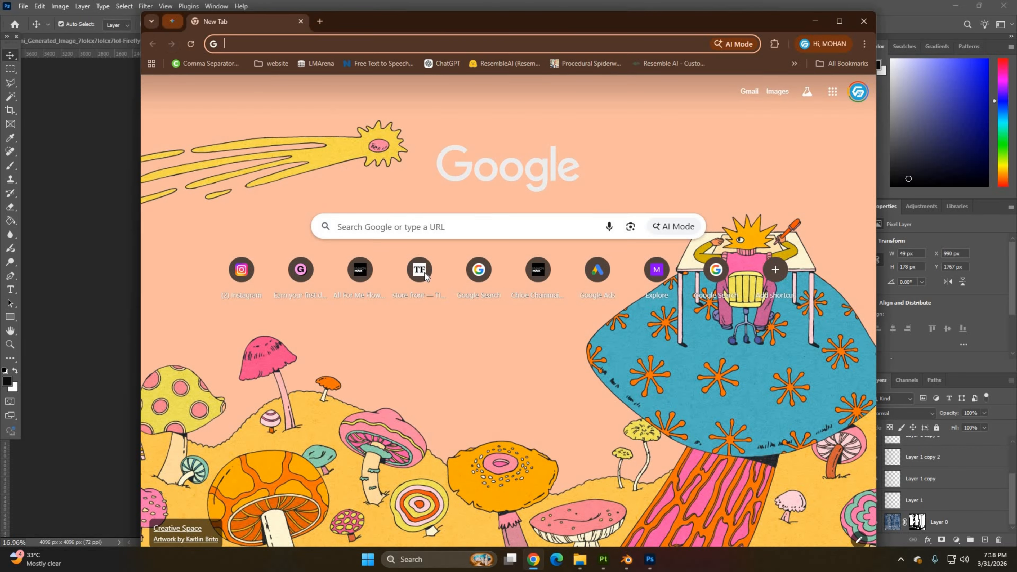
{"action": "left_click", "coordinate": [172, 22]}
{"action": "left_click", "coordinate": [579, 559]}
{"action": "left_click_drag", "start_coordinate": [148, 138], "coordinate": [426, 319]}
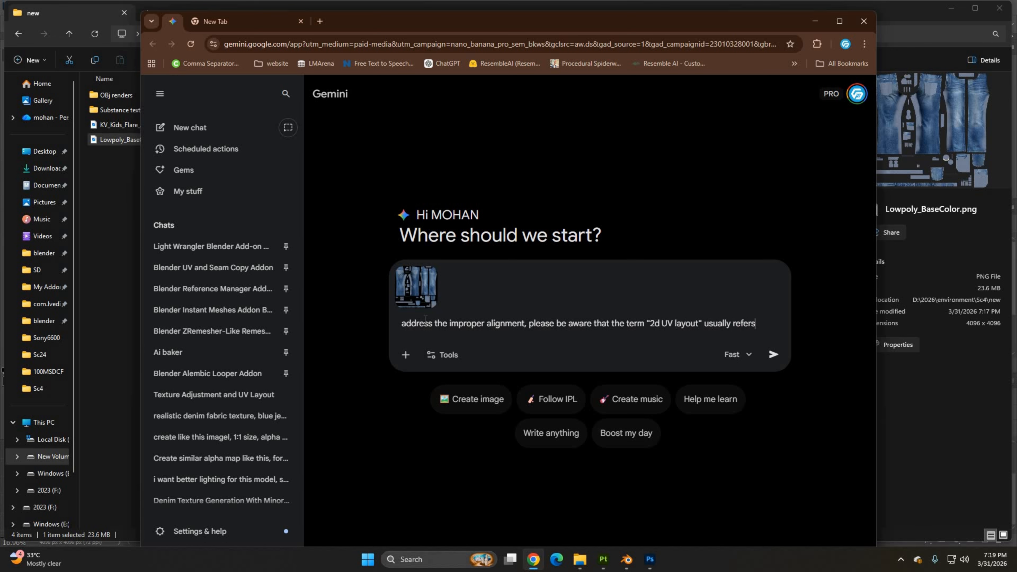
Step: Finish the prompt asking for a seamless texture with the same UV layout, detail and color, choose the Pro model, and send it
{"action": "type", "text": "to a flattened map of a 3d object, whereas this image is currently a flat texture. To correctly utilize this for 3d modeling, make it adjustment with semless texture and apply 2d UV layout, keep deatil"}
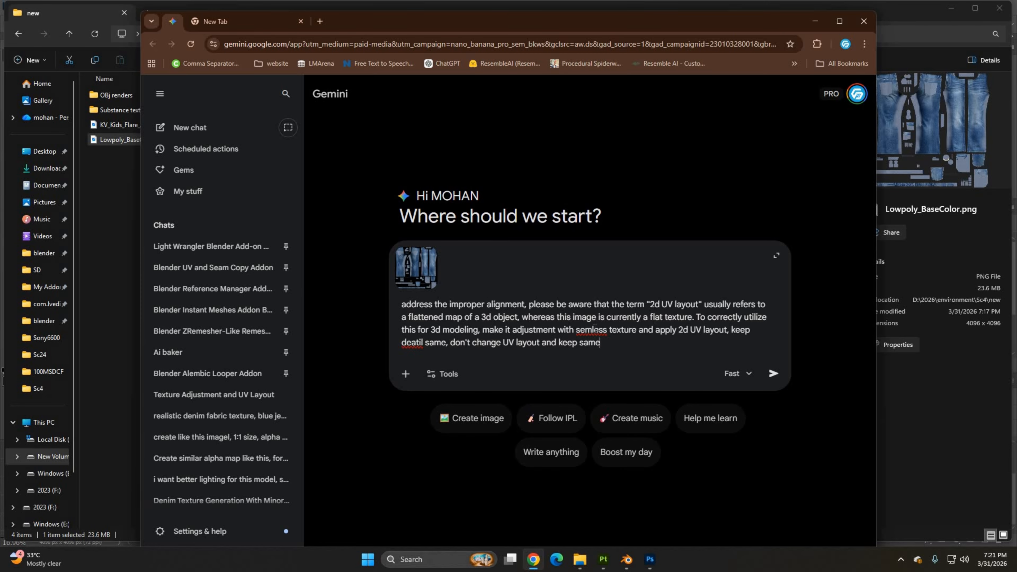
{"action": "left_click", "coordinate": [738, 374]}
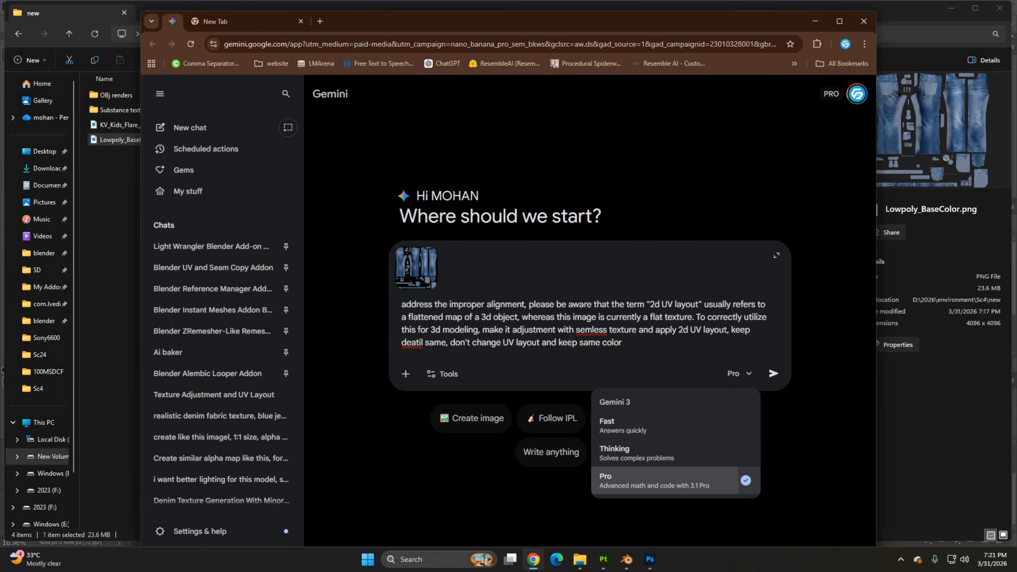
{"action": "left_click", "coordinate": [743, 481]}
{"action": "left_click", "coordinate": [773, 374]}
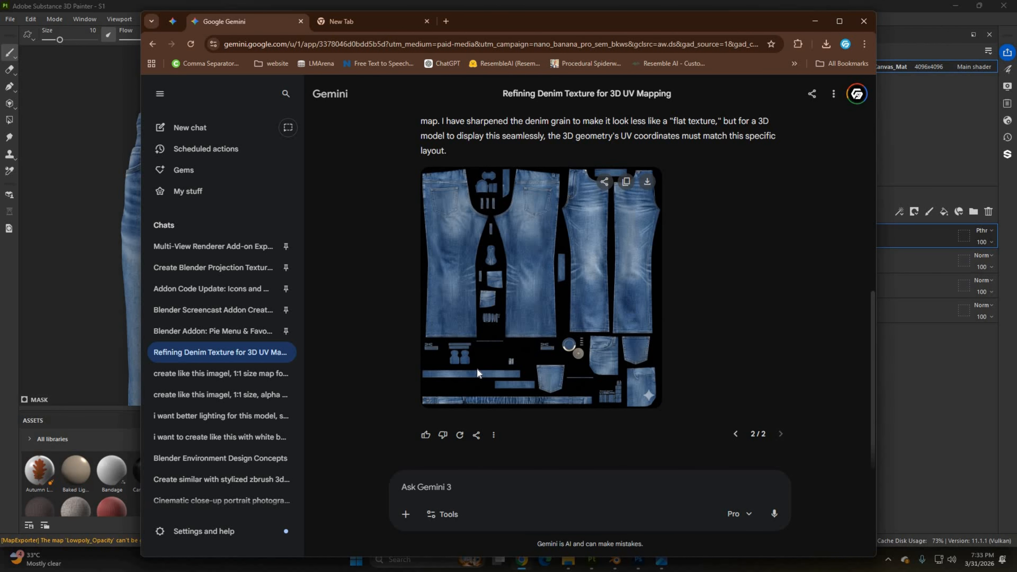
Step: Open the generated denim texture from the reply enlarged and download it at full size
{"action": "left_click", "coordinate": [480, 370]}
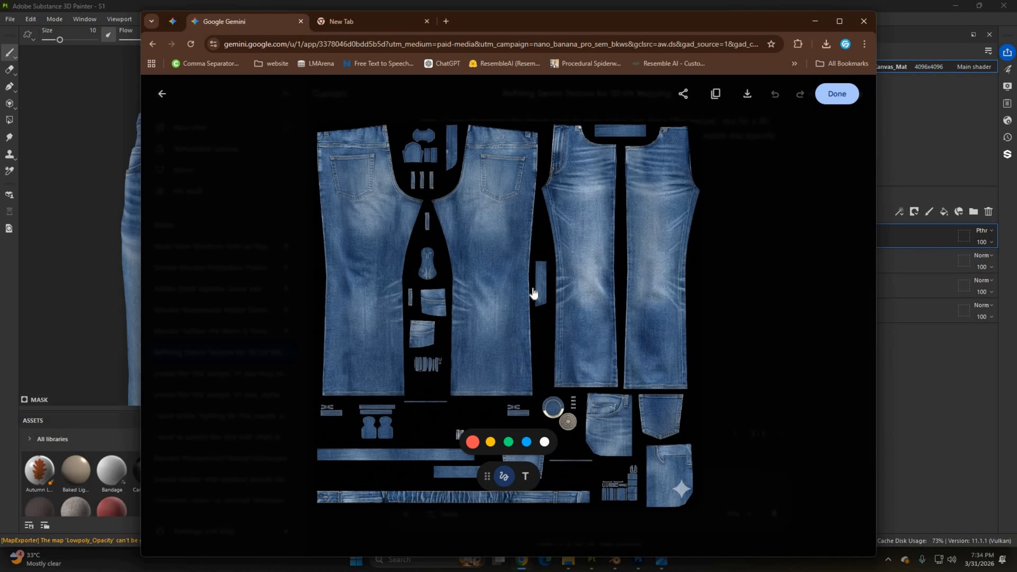
{"action": "key", "text": "Escape"}
{"action": "left_click", "coordinate": [520, 260]}
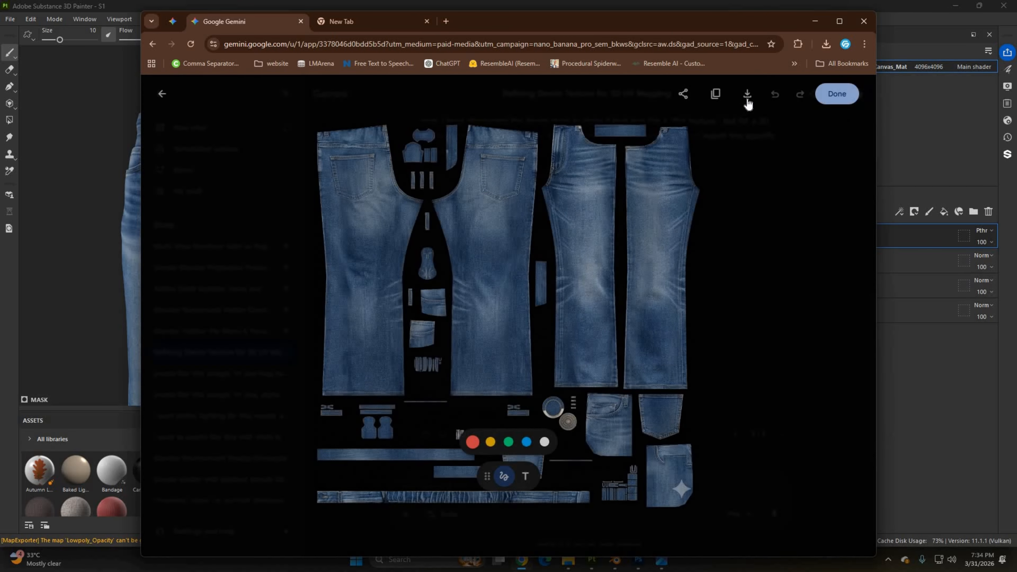
{"action": "left_click", "coordinate": [747, 93]}
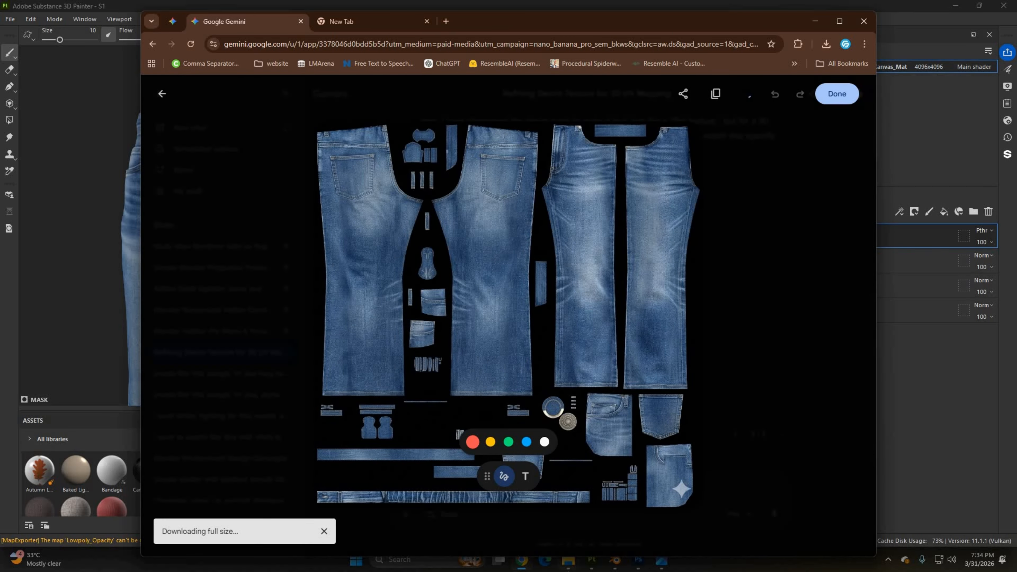
Step: Place the downloaded Gemini texture into Lowpoly_BaseColor.png in Photoshop and scale it to 201.66% width and 200% height to cover the canvas
{"action": "left_click", "coordinate": [568, 565]}
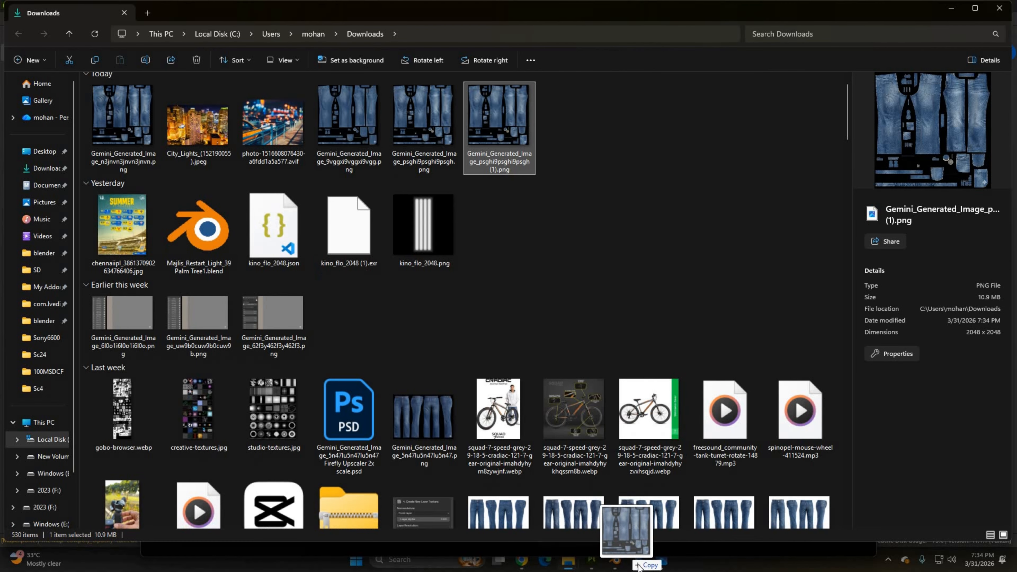
{"action": "left_click_drag", "start_coordinate": [641, 528], "coordinate": [530, 341]}
{"action": "scroll", "coordinate": [530, 342], "scroll_direction": "down", "scroll_amount": 3, "text": "alt"}
{"action": "left_click_drag", "start_coordinate": [502, 324], "coordinate": [421, 251]}
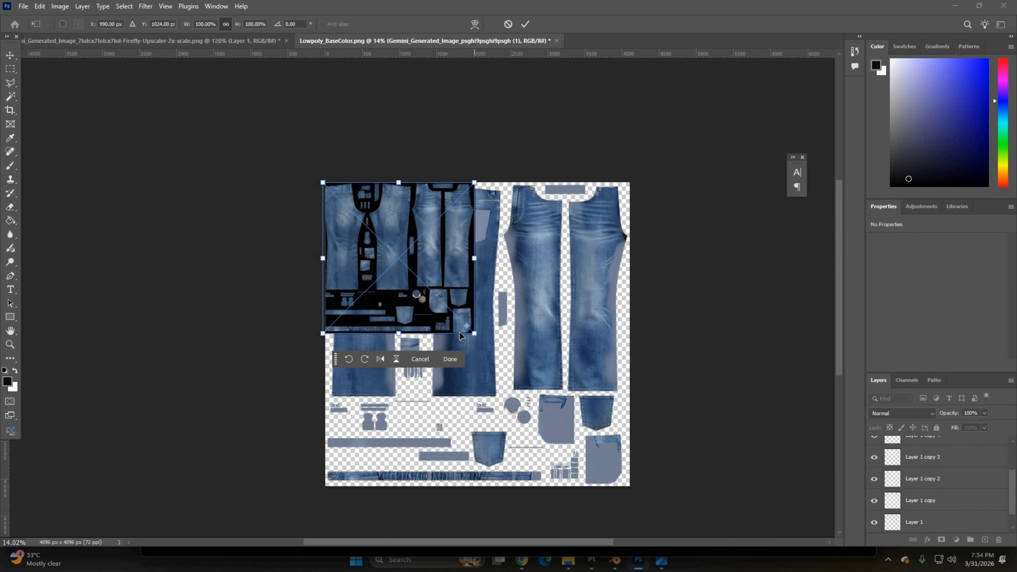
{"action": "left_click_drag", "start_coordinate": [475, 335], "coordinate": [630, 486]}
{"action": "key", "text": "Return"}
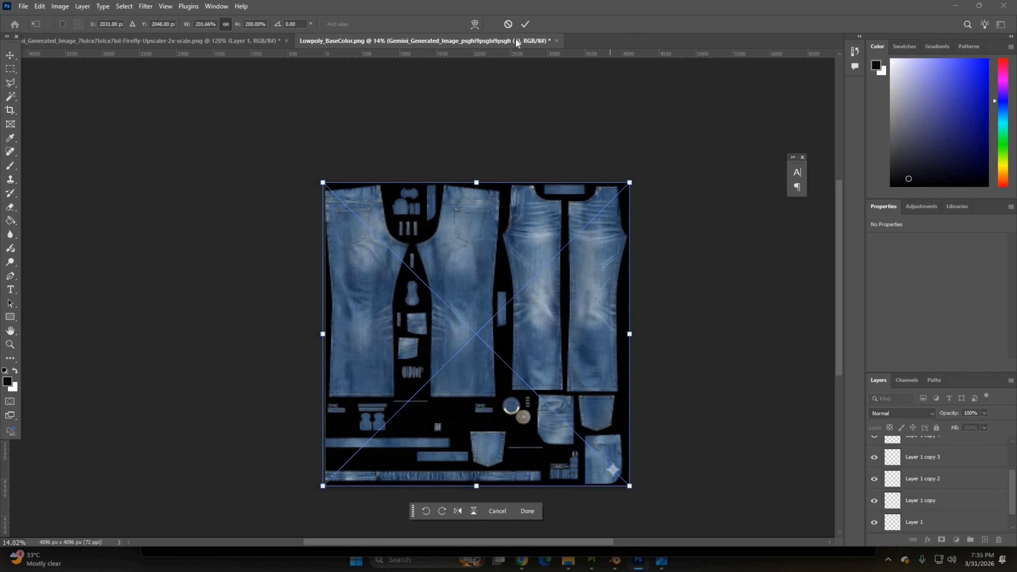
Step: Outline the complete metal button with the Polygonal Lasso and copy it from the Gemini layer to a new layer
{"action": "scroll", "coordinate": [520, 409], "scroll_direction": "up", "scroll_amount": 10, "text": "alt"}
{"action": "key", "text": "l"}
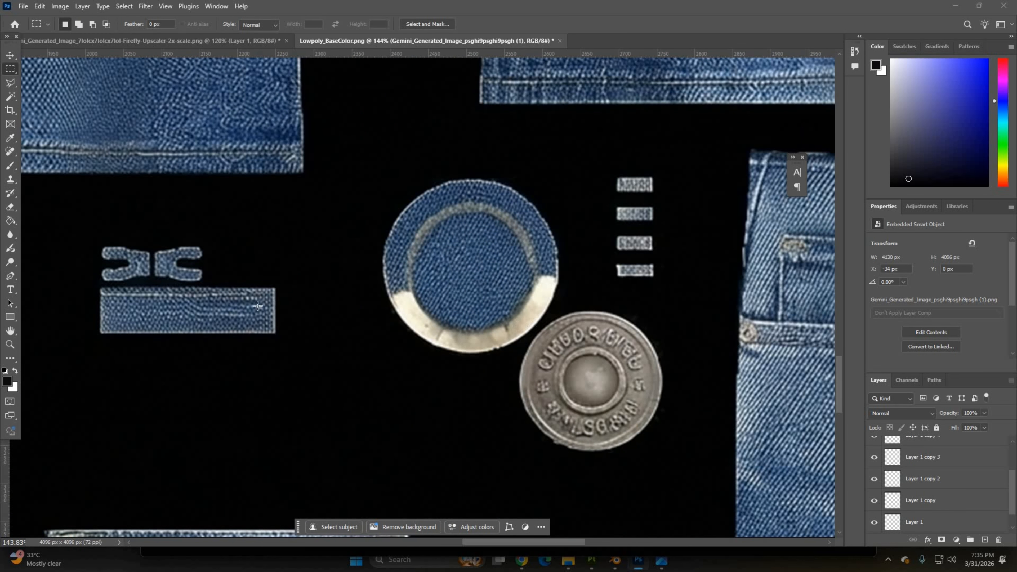
{"action": "left_click", "coordinate": [636, 306]}
{"action": "left_click", "coordinate": [580, 293]}
{"action": "left_click", "coordinate": [499, 369]}
{"action": "left_click", "coordinate": [536, 478]}
{"action": "left_click", "coordinate": [633, 497]}
{"action": "left_click", "coordinate": [694, 412]}
{"action": "left_click", "coordinate": [688, 313]}
{"action": "right_click", "coordinate": [639, 312]}
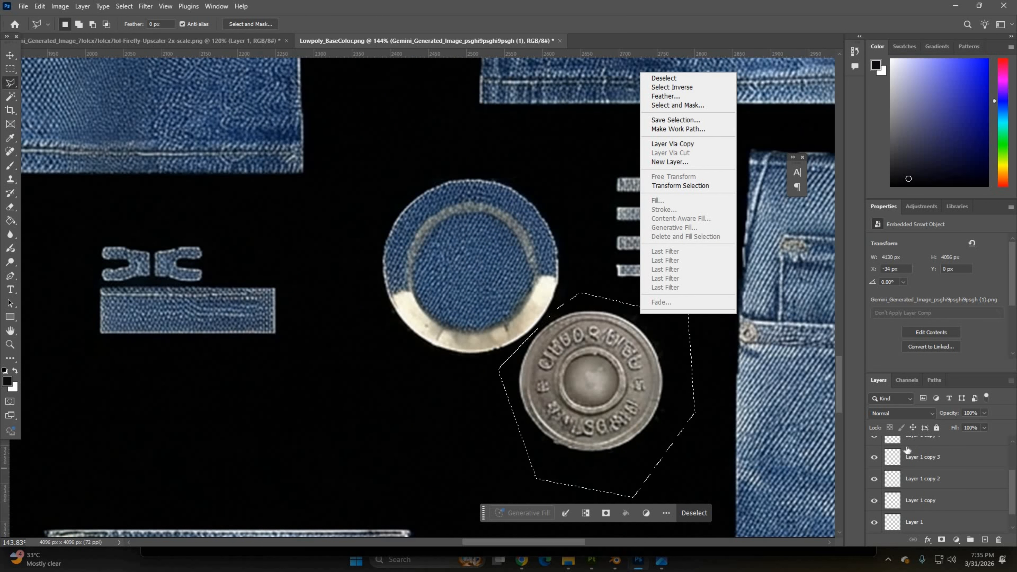
{"action": "right_click", "coordinate": [649, 343]}
{"action": "left_click", "coordinate": [675, 171]}
{"action": "key", "text": "ctrl+z"}
{"action": "left_click", "coordinate": [909, 469]}
{"action": "right_click", "coordinate": [641, 369]}
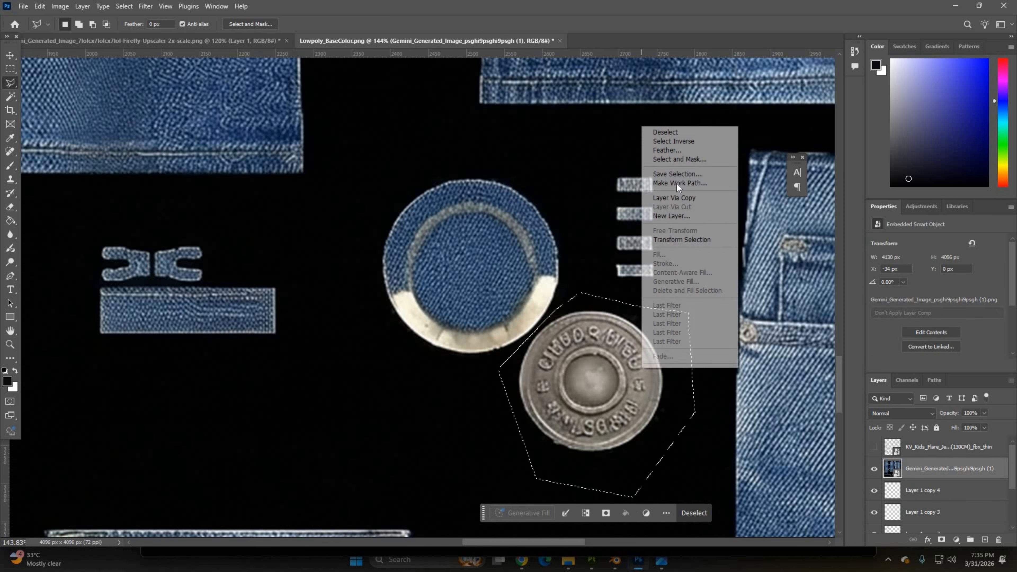
{"action": "left_click", "coordinate": [678, 197]}
Step: Move the copied button over the neighbouring denim circle, lowering its opacity for alignment
{"action": "key", "text": "ctrl+t"}
{"action": "left_click_drag", "start_coordinate": [593, 369], "coordinate": [470, 283]}
{"action": "left_click", "coordinate": [984, 412]}
{"action": "left_click", "coordinate": [957, 427]}
{"action": "key", "text": "Return"}
{"action": "left_click", "coordinate": [984, 413]}
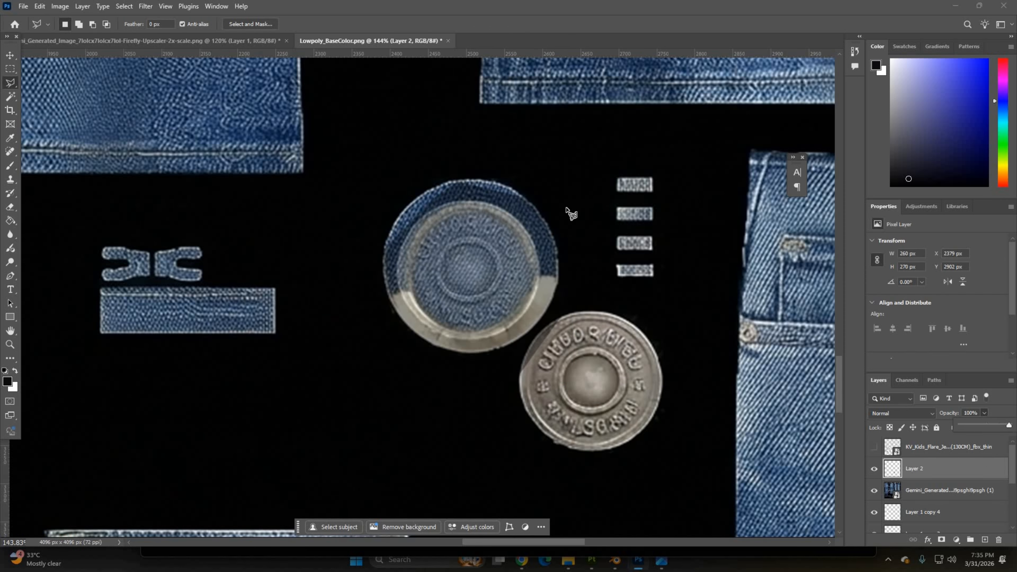
Step: Delete the black background around the copied button with the Magic Wand and clear the selection
{"action": "scroll", "coordinate": [465, 203], "scroll_direction": "up", "scroll_amount": 2, "text": "alt"}
{"action": "left_click", "coordinate": [566, 201]}
{"action": "left_click", "coordinate": [897, 473], "text": "ctrl"}
{"action": "key", "text": "w"}
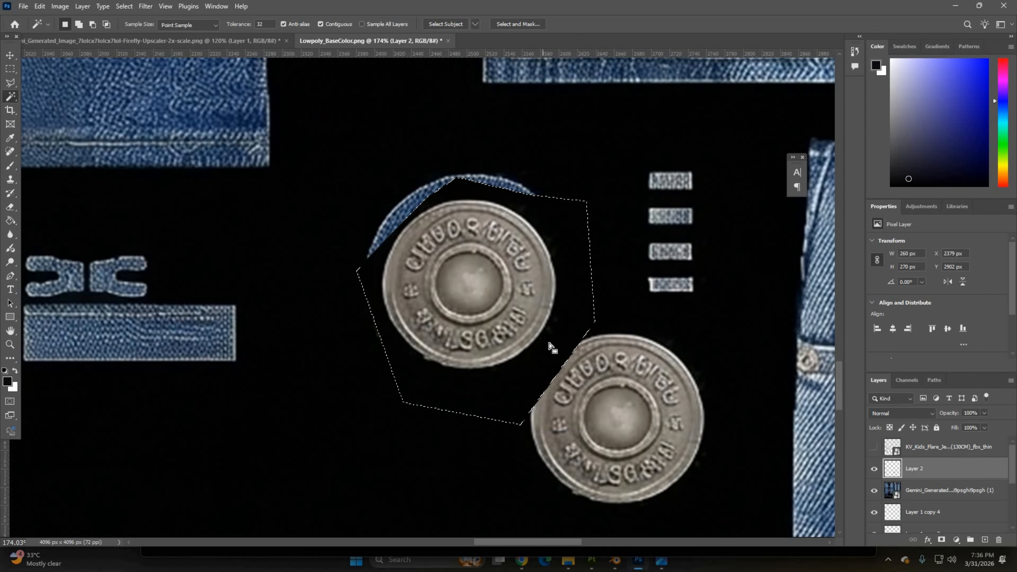
{"action": "left_click", "coordinate": [549, 344]}
{"action": "key", "text": "Delete"}
{"action": "key", "text": "ctrl+d"}
Step: Sample the cream color of the rim around the copied button as the foreground color
{"action": "scroll", "coordinate": [520, 277], "scroll_direction": "up", "scroll_amount": 2, "text": "alt"}
{"action": "key", "text": "i"}
{"action": "left_click", "coordinate": [561, 329]}
{"action": "left_click", "coordinate": [552, 340]}
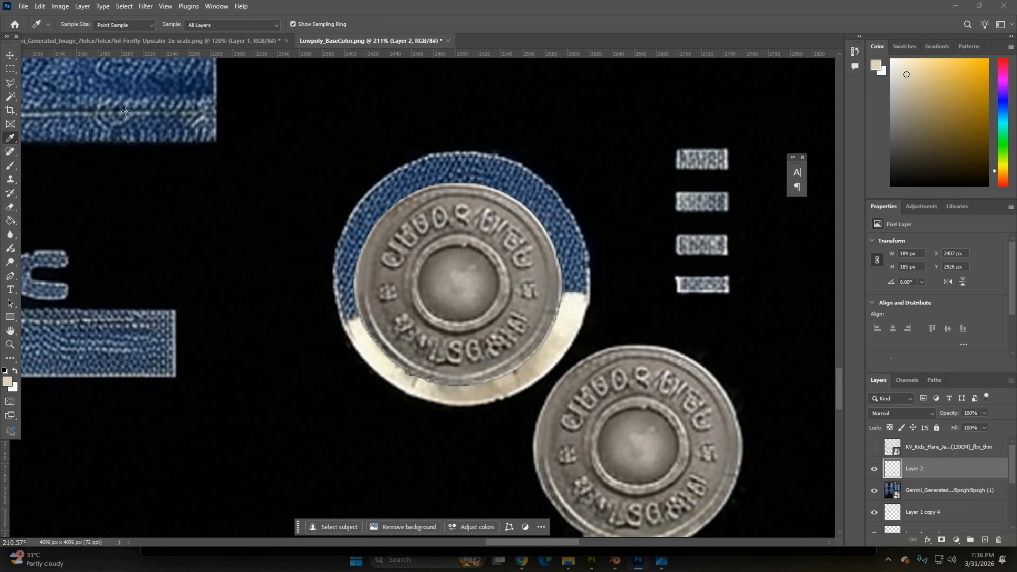
Step: Outline the denim ring around the copied button, duplicate Layer 2 beneath it, and fill the outlined area with matching metal texture on the duplicate
{"action": "key", "text": "l"}
{"action": "left_click", "coordinate": [436, 183]}
{"action": "left_click", "coordinate": [491, 185]}
{"action": "left_click", "coordinate": [557, 314]}
{"action": "left_click", "coordinate": [588, 320]}
{"action": "left_click", "coordinate": [618, 263]}
{"action": "left_click", "coordinate": [534, 140]}
{"action": "left_click", "coordinate": [378, 139]}
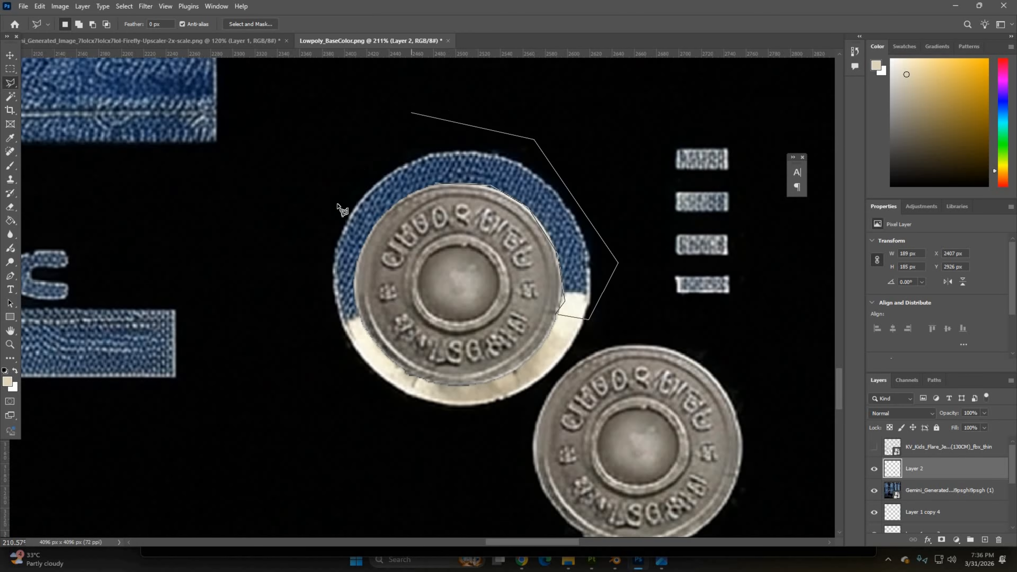
{"action": "left_click", "coordinate": [337, 204]}
{"action": "left_click", "coordinate": [321, 314]}
{"action": "left_click", "coordinate": [357, 373]}
{"action": "right_click", "coordinate": [528, 189]}
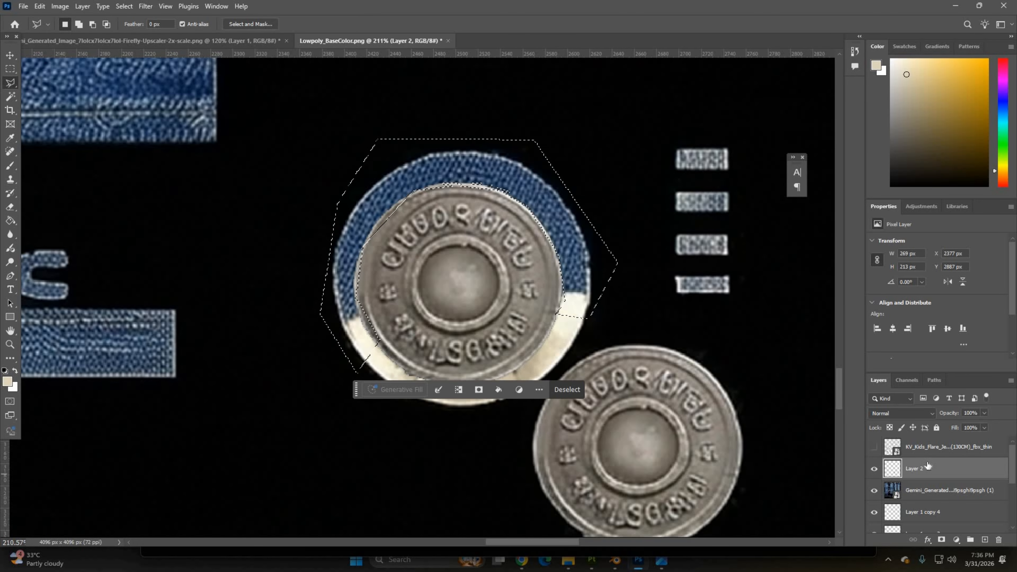
{"action": "left_click_drag", "start_coordinate": [926, 464], "coordinate": [926, 489], "text": "alt"}
{"action": "right_click", "coordinate": [589, 277]}
{"action": "left_click", "coordinate": [613, 457]}
{"action": "left_click", "coordinate": [507, 143]}
{"action": "key", "text": "ctrl+d"}
Step: Outline the sparkle watermark on the pocket piece, rasterize the Gemini layer, and fill the area with matching denim
{"action": "scroll", "coordinate": [426, 267], "scroll_direction": "down", "scroll_amount": 5, "text": "alt"}
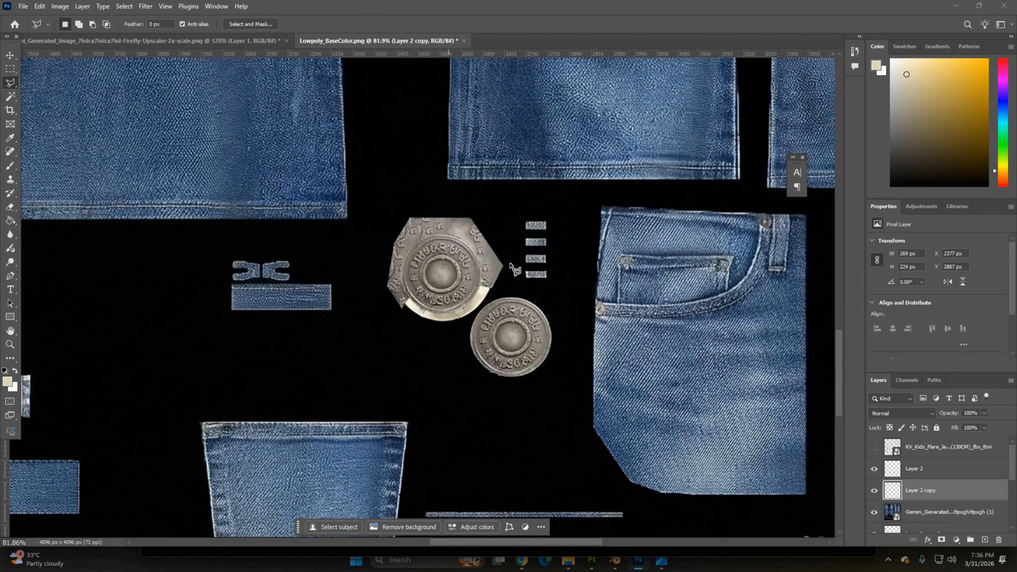
{"action": "scroll", "coordinate": [473, 259], "scroll_direction": "up", "scroll_amount": 5, "text": "alt"}
{"action": "scroll", "coordinate": [493, 300], "scroll_direction": "down", "scroll_amount": 7, "text": "alt"}
{"action": "scroll", "coordinate": [817, 470], "scroll_direction": "up", "scroll_amount": 4, "text": "alt"}
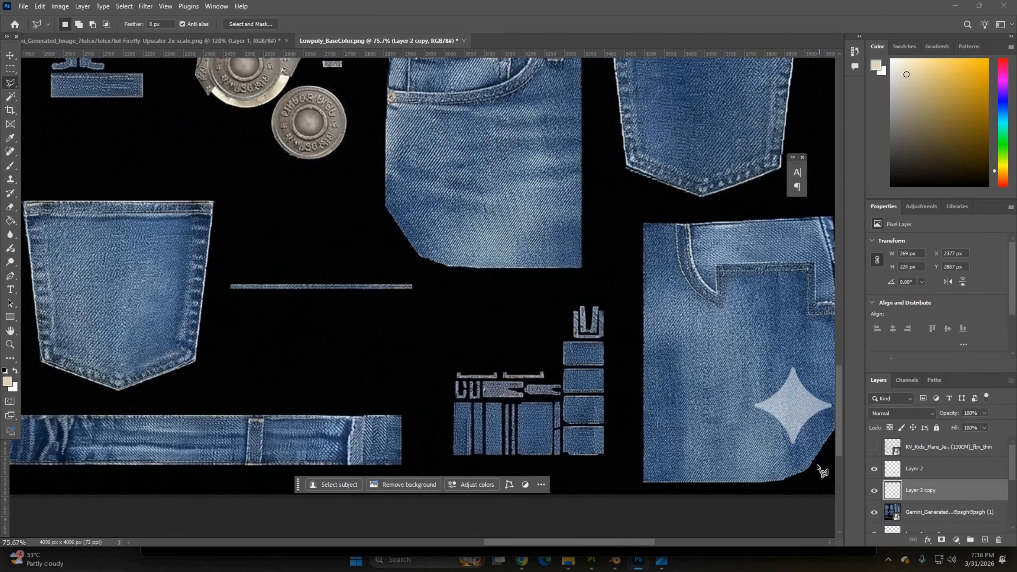
{"action": "scroll", "coordinate": [817, 470], "scroll_direction": "down", "scroll_amount": 3, "text": "alt"}
{"action": "left_click", "coordinate": [946, 512]}
{"action": "left_click", "coordinate": [734, 364]}
{"action": "double_click", "coordinate": [749, 375]}
{"action": "right_click", "coordinate": [898, 511]}
{"action": "left_click", "coordinate": [933, 471]}
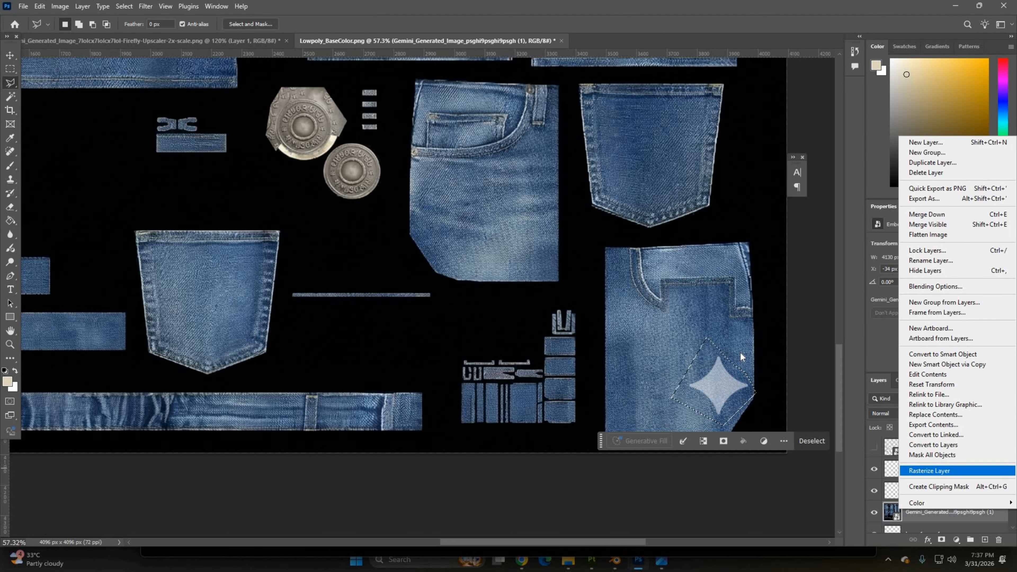
{"action": "right_click", "coordinate": [739, 363]}
{"action": "left_click", "coordinate": [763, 299]}
{"action": "left_click", "coordinate": [509, 141]}
{"action": "scroll", "coordinate": [422, 297], "scroll_direction": "down", "scroll_amount": 7, "text": "alt"}
{"action": "double_click", "coordinate": [391, 271]}
{"action": "key", "text": "Return"}
Step: Export the cleaned texture for web as a PNG-24 named BaseColor.png in the folder named new
{"action": "scroll", "coordinate": [431, 297], "scroll_direction": "down", "scroll_amount": 5, "text": "alt"}
{"action": "key", "text": "ctrl+alt+shift+s"}
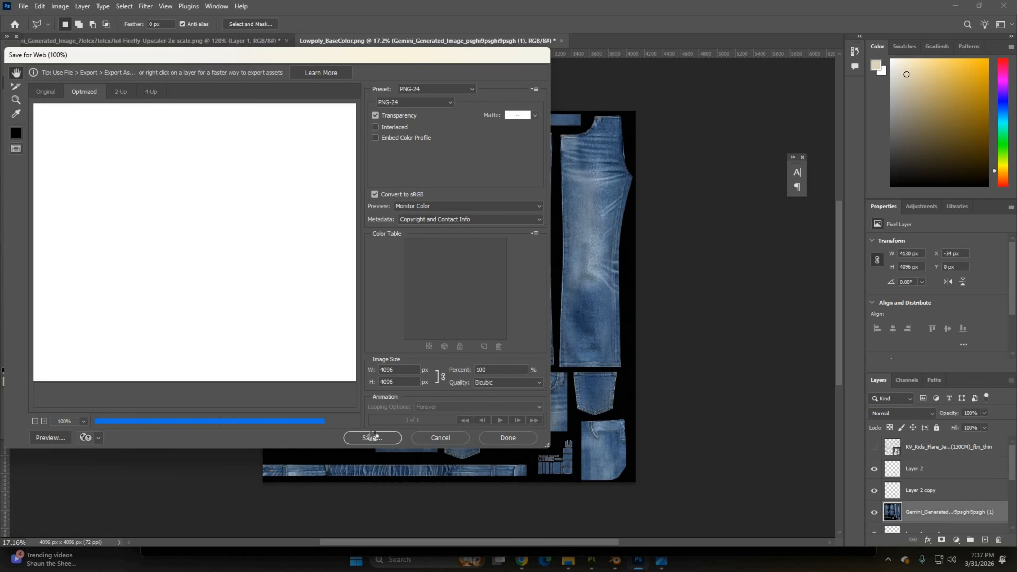
{"action": "left_click", "coordinate": [373, 437]}
{"action": "key", "text": "Delete"}
{"action": "key", "text": "Return"}
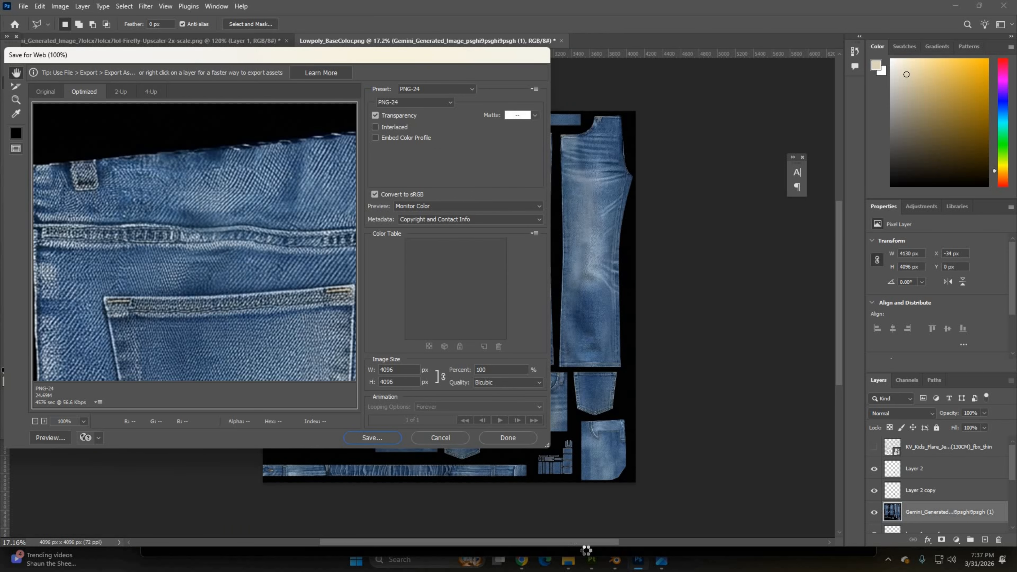
Step: Switch to Substance 3D Painter and import BaseColor.png from the new folder as a texture into project 'S1'
{"action": "left_click", "coordinate": [591, 559]}
{"action": "left_click", "coordinate": [568, 560]}
{"action": "left_click", "coordinate": [454, 505]}
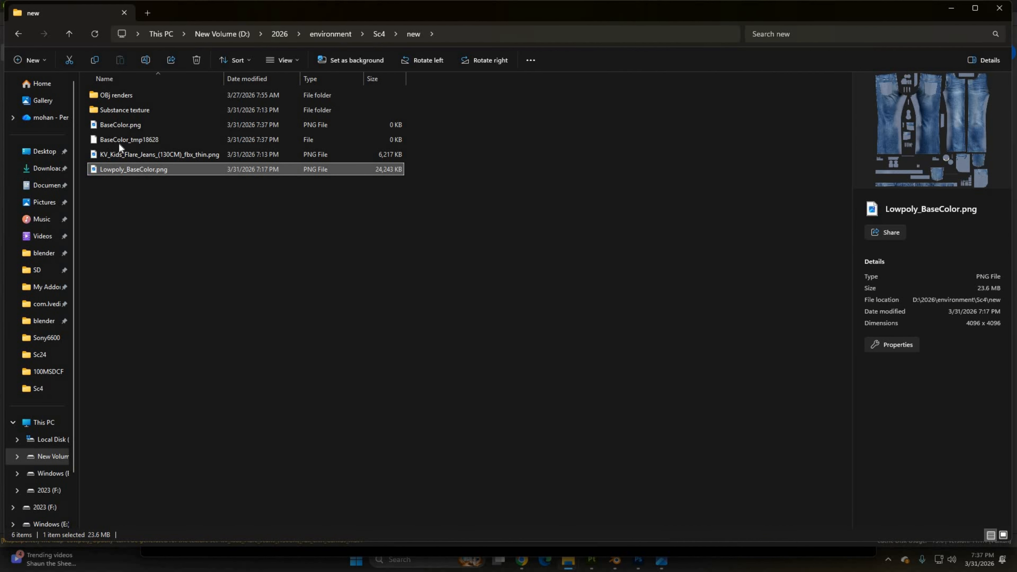
{"action": "left_click", "coordinate": [119, 141]}
{"action": "left_click", "coordinate": [132, 125], "text": "ctrl"}
{"action": "right_click", "coordinate": [278, 256]}
{"action": "left_click", "coordinate": [333, 418]}
{"action": "left_click", "coordinate": [313, 302]}
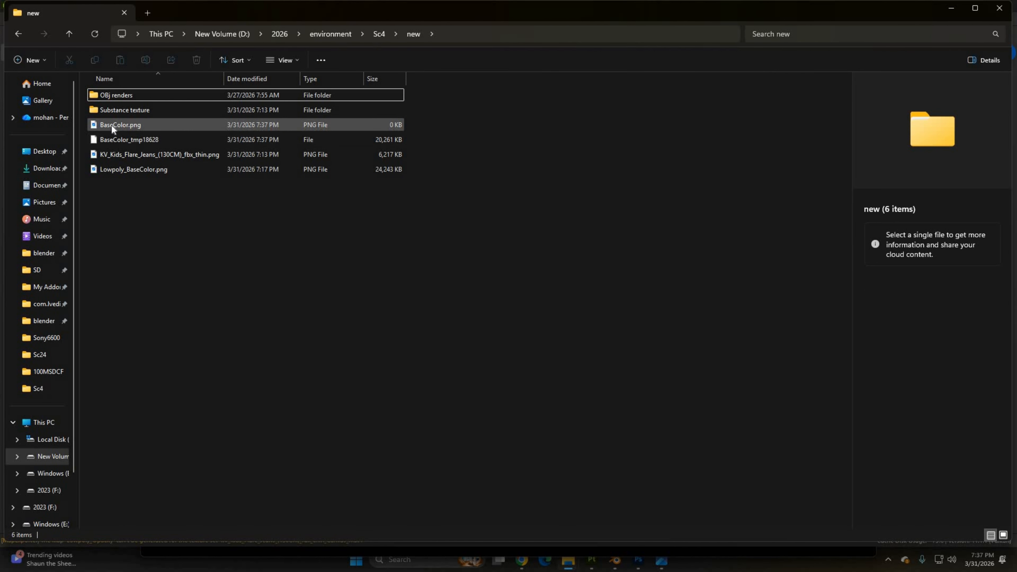
{"action": "mouse_move", "coordinate": [111, 126]}
{"action": "left_mouse_down"}
{"action": "mouse_move", "coordinate": [334, 224]}
{"action": "mouse_move", "coordinate": [592, 559]}
{"action": "mouse_move", "coordinate": [652, 167]}
{"action": "left_mouse_up"}
{"action": "left_click", "coordinate": [652, 167]}
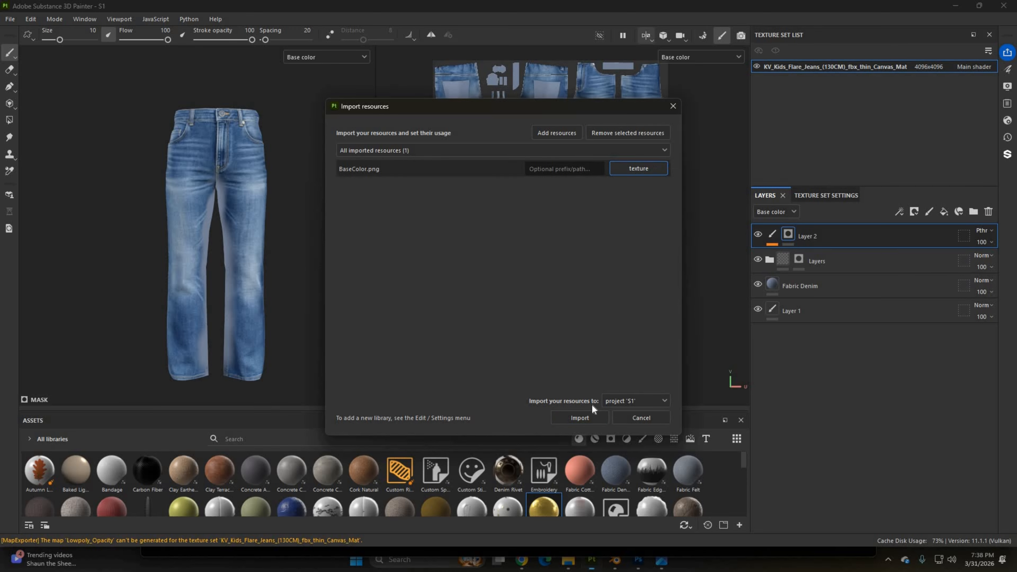
{"action": "left_click", "coordinate": [579, 417]}
Step: Add a fill layer using the BaseColor texture as base color and move it below the Layers folder
{"action": "left_click", "coordinate": [943, 211]}
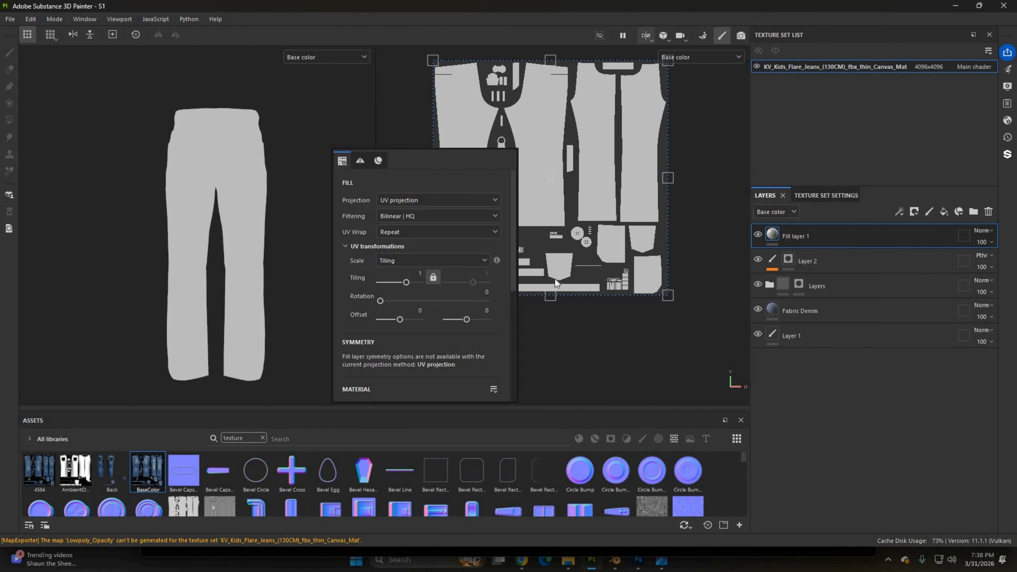
{"action": "left_click_drag", "start_coordinate": [145, 477], "coordinate": [406, 313]}
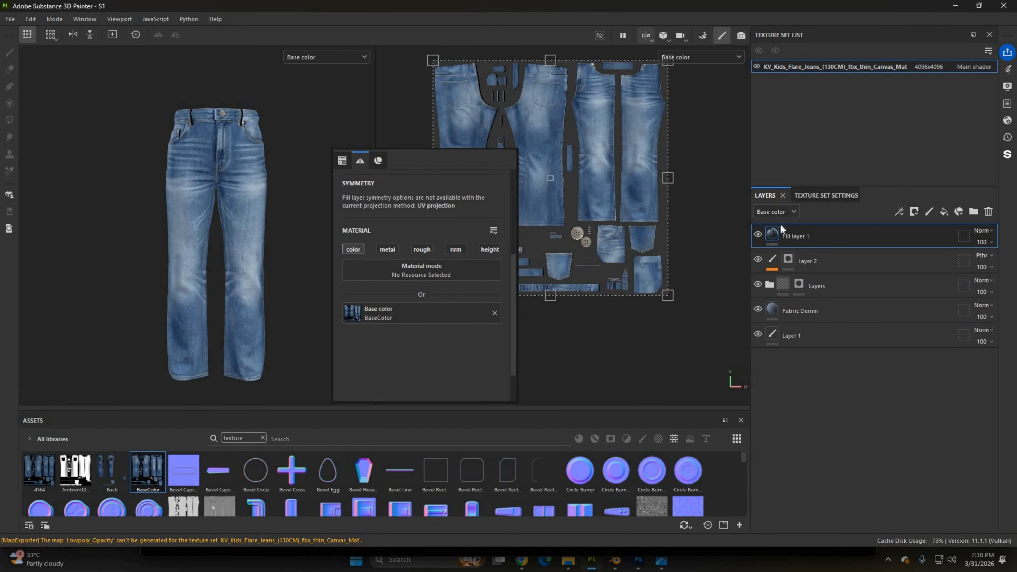
{"action": "left_click", "coordinate": [803, 241]}
{"action": "left_click_drag", "start_coordinate": [802, 240], "coordinate": [800, 304]}
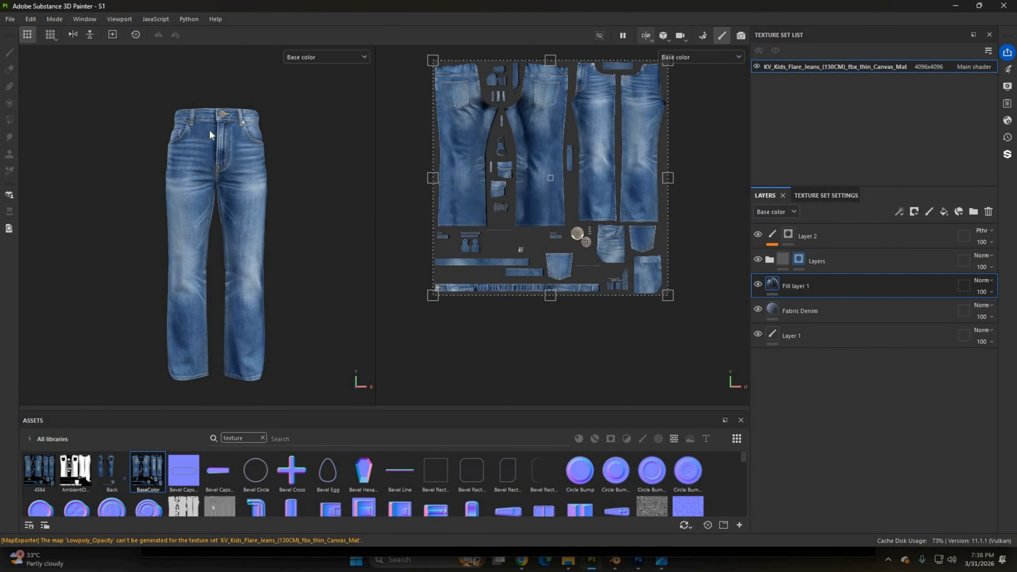
Step: Inspect the jeans' waist, inner legs and seams up close, comparing the model with the new fill layer hidden and shown
{"action": "scroll", "coordinate": [209, 131], "scroll_direction": "up", "scroll_amount": 3}
{"action": "mouse_move", "coordinate": [230, 172]}
{"action": "left_mouse_down", "text": "alt"}
{"action": "mouse_move", "coordinate": [390, 201]}
{"action": "mouse_move", "coordinate": [214, 180]}
{"action": "left_mouse_up", "text": "alt"}
{"action": "scroll", "coordinate": [214, 180], "scroll_direction": "up", "scroll_amount": 3}
{"action": "left_click_drag", "start_coordinate": [297, 160], "coordinate": [184, 231], "text": "alt"}
{"action": "left_click", "coordinate": [757, 285]}
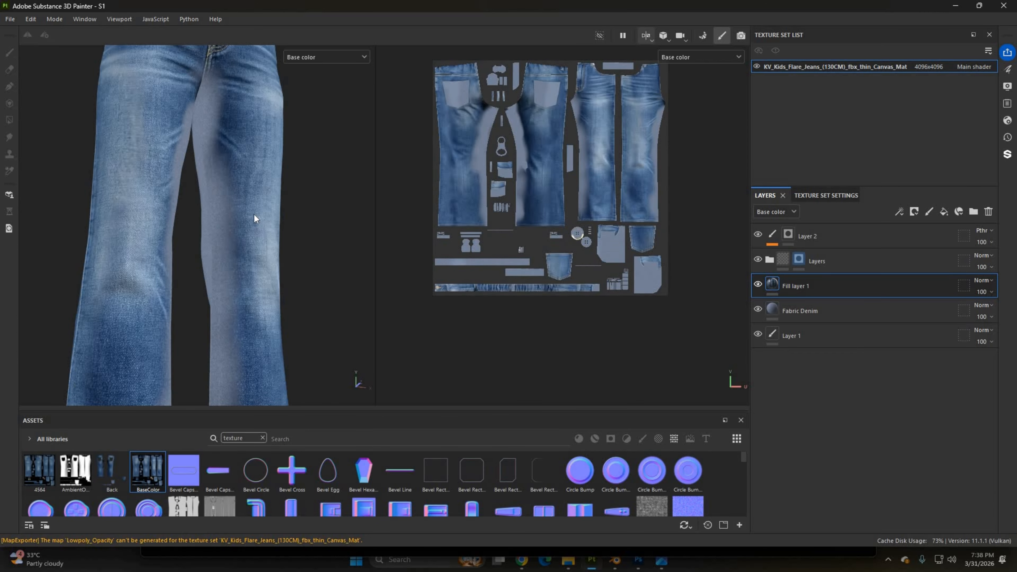
{"action": "scroll", "coordinate": [254, 214], "scroll_direction": "up", "scroll_amount": 3}
{"action": "left_click_drag", "start_coordinate": [255, 214], "coordinate": [204, 164], "text": "alt"}
{"action": "scroll", "coordinate": [224, 187], "scroll_direction": "up", "scroll_amount": 2}
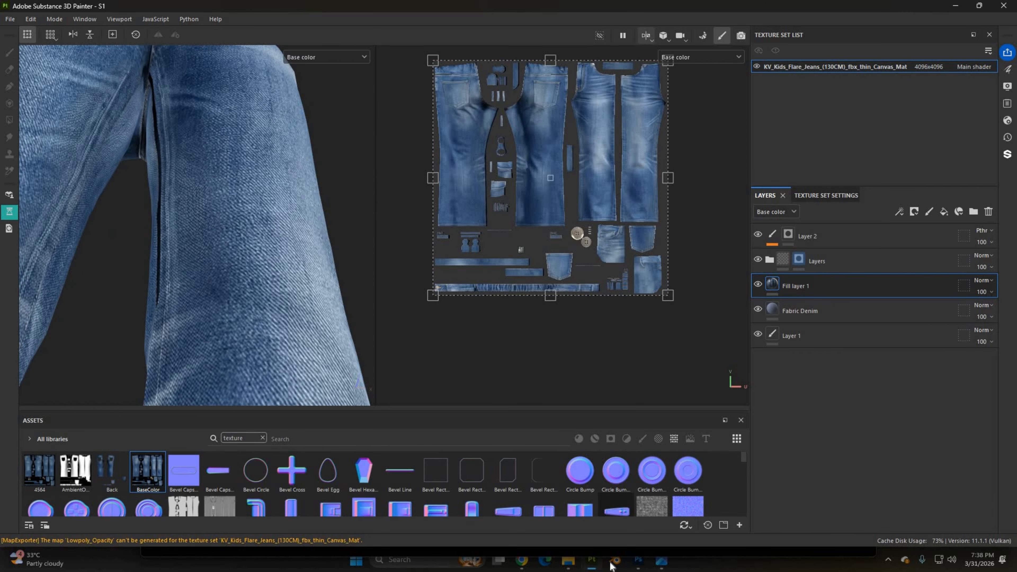
Step: Switch to Photoshop and show the UV wireframe layer to check the texture's alignment along the leg islands
{"action": "left_click", "coordinate": [638, 560]}
{"action": "left_click", "coordinate": [874, 446]}
{"action": "scroll", "coordinate": [416, 222], "scroll_direction": "up", "scroll_amount": 4, "text": "alt"}
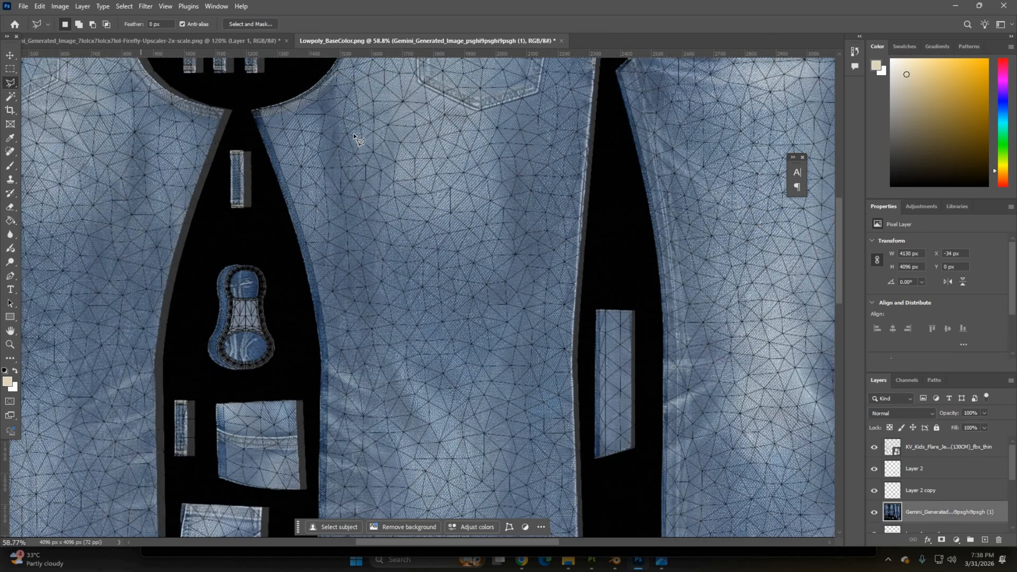
{"action": "scroll", "coordinate": [354, 136], "scroll_direction": "down", "scroll_amount": 2, "text": "alt"}
{"action": "scroll", "coordinate": [422, 163], "scroll_direction": "up", "scroll_amount": 5, "text": "alt"}
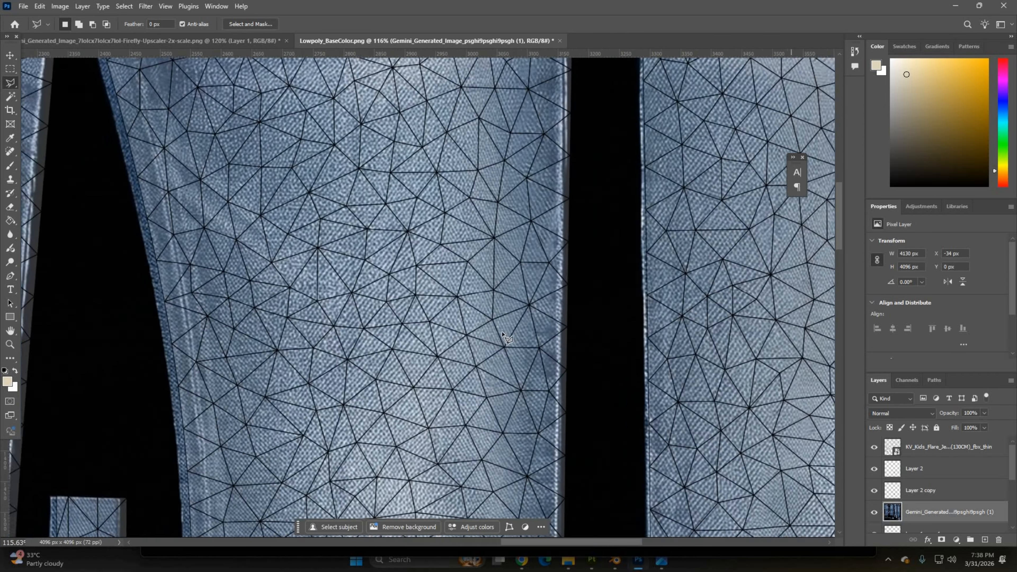
{"action": "scroll", "coordinate": [503, 333], "scroll_direction": "down", "scroll_amount": 4, "text": "alt"}
Step: Load the Layer 0 mask as a selection, compare it with the island edges, and clear the selection
{"action": "scroll", "coordinate": [937, 511], "scroll_direction": "down", "scroll_amount": 4}
{"action": "left_click", "coordinate": [917, 520], "text": "ctrl"}
{"action": "scroll", "coordinate": [498, 325], "scroll_direction": "down", "scroll_amount": 3, "text": "alt"}
{"action": "scroll", "coordinate": [393, 122], "scroll_direction": "up", "scroll_amount": 3, "text": "alt"}
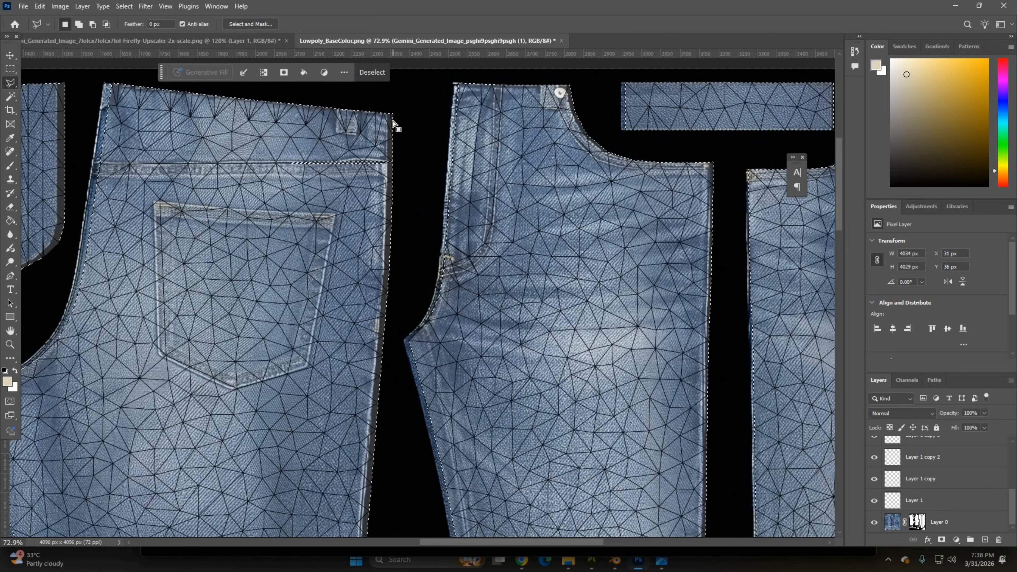
{"action": "scroll", "coordinate": [393, 121], "scroll_direction": "down", "scroll_amount": 4, "text": "alt"}
{"action": "scroll", "coordinate": [176, 117], "scroll_direction": "up", "scroll_amount": 5, "text": "alt"}
{"action": "key", "text": "ctrl+d"}
Step: Narrow the Gemini texture layer to 99.18% of its width by pulling in its outer edge to the canvas border
{"action": "key", "text": "v"}
{"action": "scroll", "coordinate": [146, 75], "scroll_direction": "up", "scroll_amount": 3, "text": "alt"}
{"action": "scroll", "coordinate": [417, 216], "scroll_direction": "down", "scroll_amount": 4, "text": "alt"}
{"action": "scroll", "coordinate": [731, 405], "scroll_direction": "up", "scroll_amount": 3, "text": "alt"}
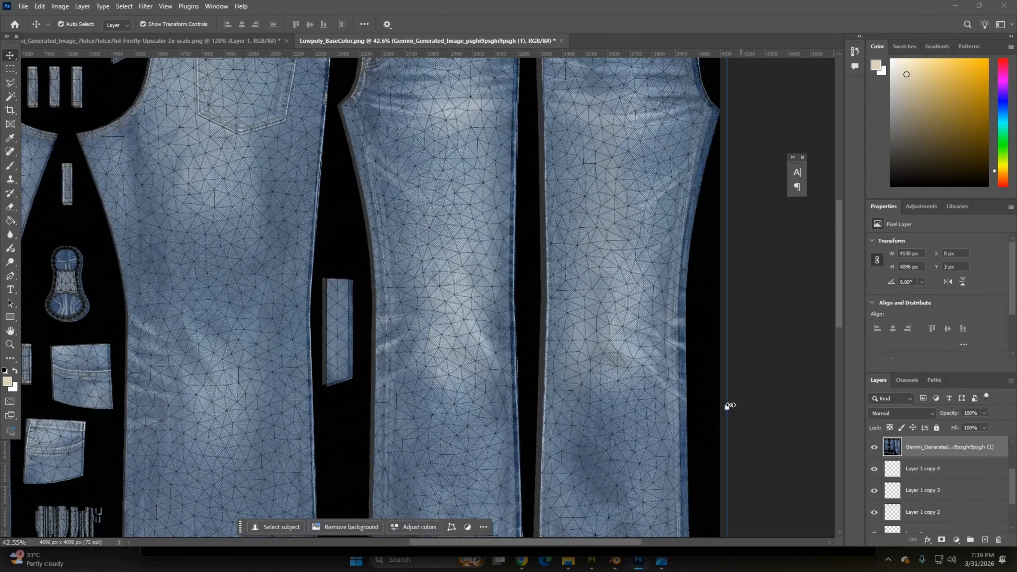
{"action": "left_click_drag", "start_coordinate": [730, 405], "coordinate": [723, 405]}
{"action": "scroll", "coordinate": [543, 332], "scroll_direction": "down", "scroll_amount": 3, "text": "alt"}
{"action": "scroll", "coordinate": [415, 248], "scroll_direction": "up", "scroll_amount": 4, "text": "alt"}
{"action": "scroll", "coordinate": [344, 167], "scroll_direction": "up", "scroll_amount": 4, "text": "alt"}
{"action": "scroll", "coordinate": [399, 235], "scroll_direction": "down", "scroll_amount": 8, "text": "alt"}
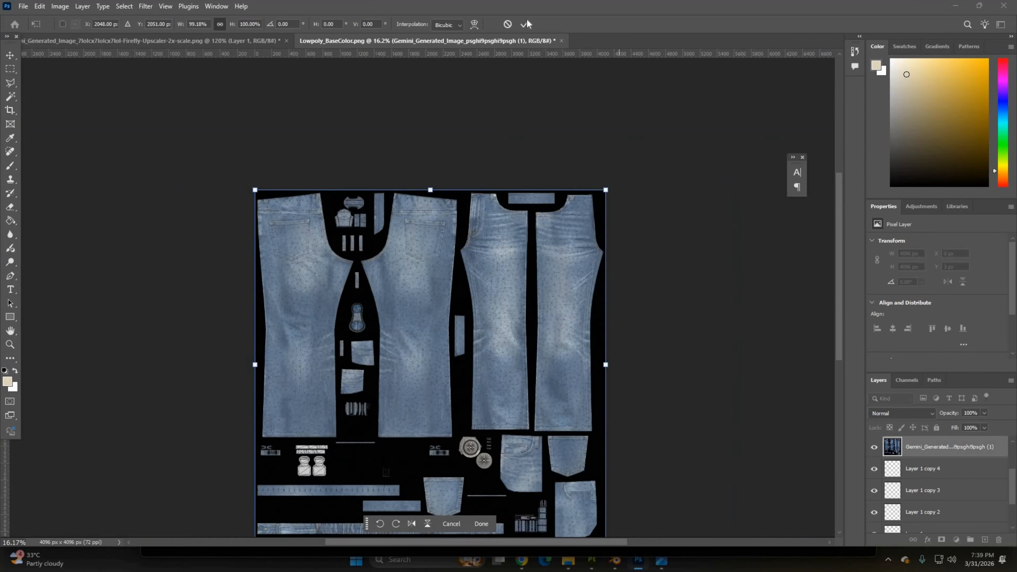
{"action": "left_click", "coordinate": [523, 24]}
Step: Export the image for web as a 4096 px PNG-24, replacing the existing BaseColor.png
{"action": "key", "text": "ctrl+alt+shift+s"}
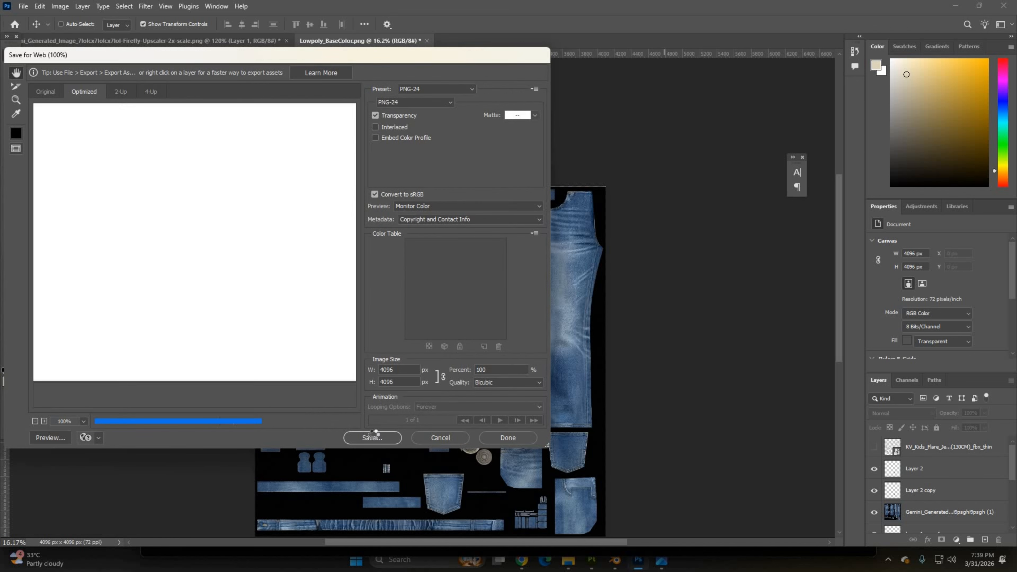
{"action": "left_click", "coordinate": [373, 437]}
{"action": "key", "text": "Return"}
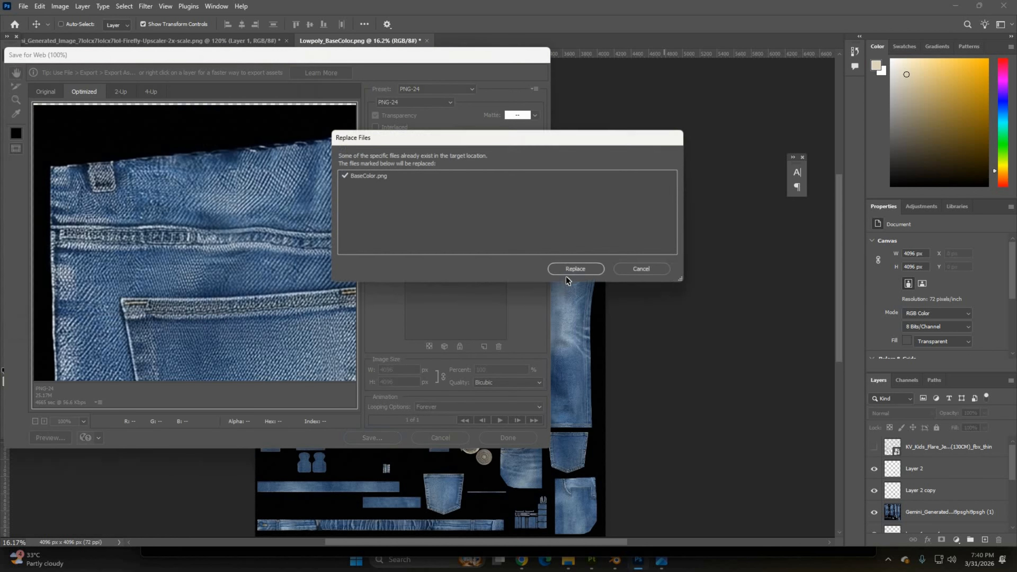
{"action": "left_click", "coordinate": [577, 271]}
Step: Switch to Substance 3D Painter, reload the BaseColor texture and reassign it as Fill layer 1's base color
{"action": "key", "text": "alt+Tab"}
{"action": "scroll", "coordinate": [339, 228], "scroll_direction": "down", "scroll_amount": 2}
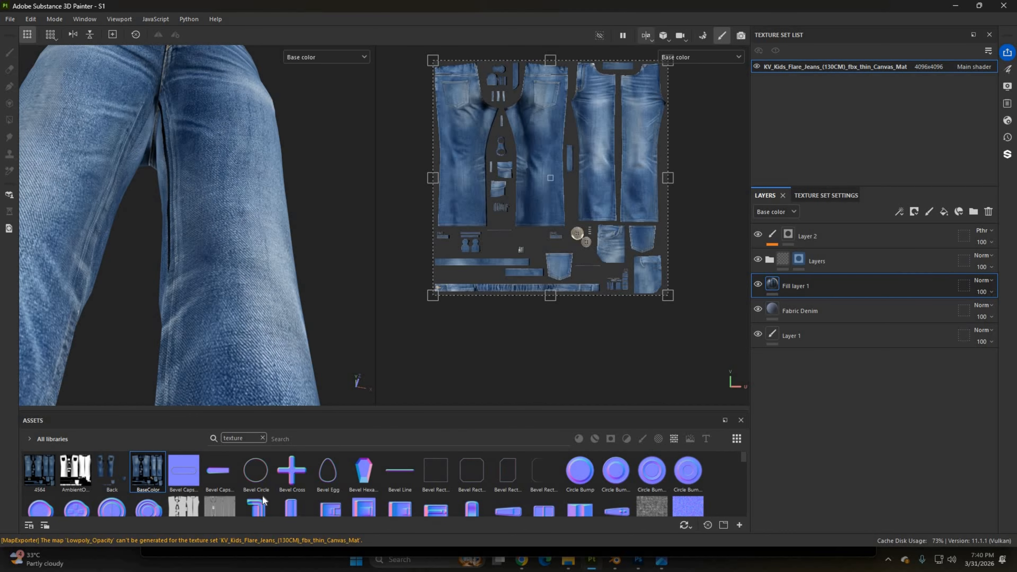
{"action": "right_click", "coordinate": [147, 473]}
{"action": "left_click", "coordinate": [178, 487]}
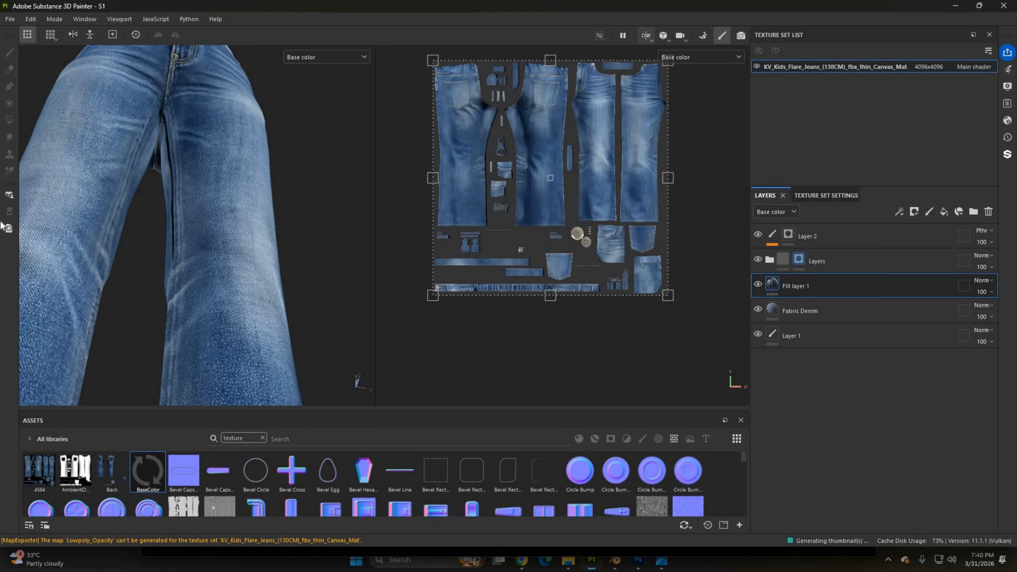
{"action": "right_click", "coordinate": [367, 407]}
{"action": "left_click_drag", "start_coordinate": [142, 472], "coordinate": [372, 301]}
Step: Inspect the updated base color around the back, sides and front of the jeans
{"action": "left_click_drag", "start_coordinate": [295, 186], "coordinate": [255, 237], "text": "alt"}
{"action": "left_click_drag", "start_coordinate": [306, 180], "coordinate": [249, 173], "text": "alt"}
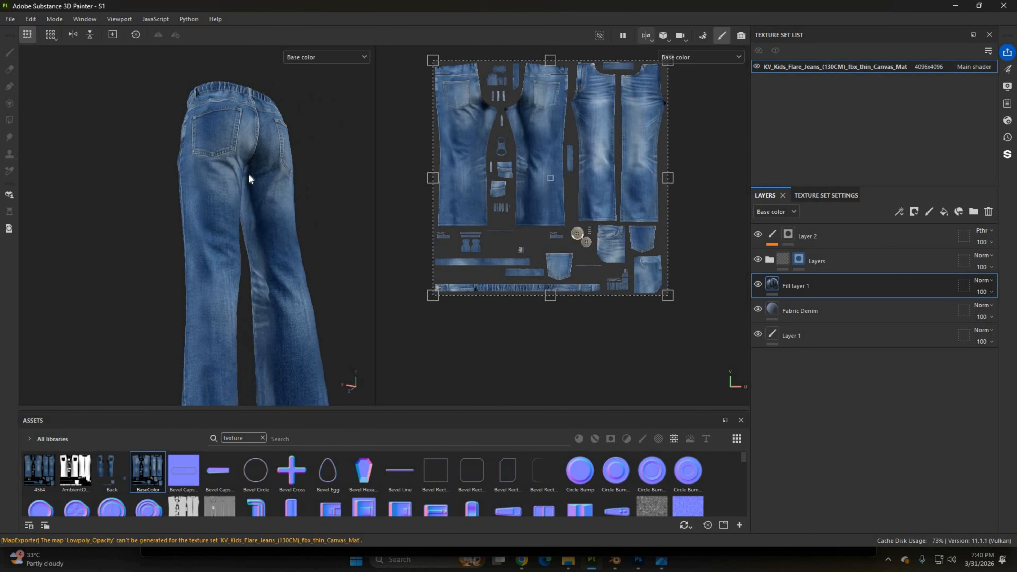
{"action": "left_click_drag", "start_coordinate": [353, 187], "coordinate": [225, 167], "text": "alt"}
{"action": "middle_click_drag", "start_coordinate": [324, 206], "coordinate": [305, 186], "text": "alt"}
{"action": "left_click_drag", "start_coordinate": [304, 186], "coordinate": [240, 180], "text": "alt"}
{"action": "middle_click_drag", "start_coordinate": [296, 183], "coordinate": [304, 239], "text": "alt"}
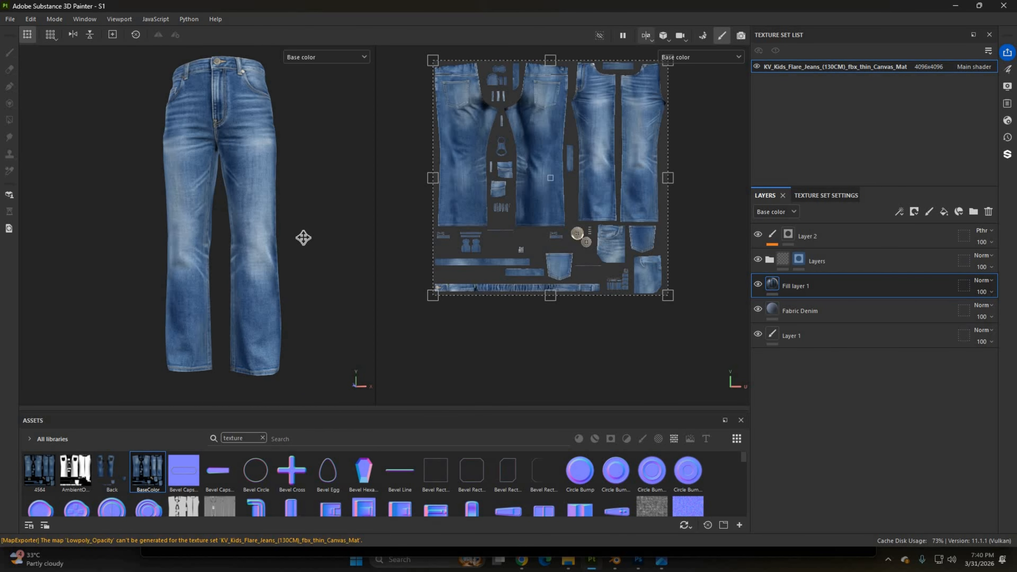
{"action": "left_click_drag", "start_coordinate": [304, 238], "coordinate": [223, 150], "text": "alt"}
{"action": "right_click_drag", "start_coordinate": [223, 150], "coordinate": [297, 154], "text": "alt"}
{"action": "left_click_drag", "start_coordinate": [298, 155], "coordinate": [232, 167], "text": "alt"}
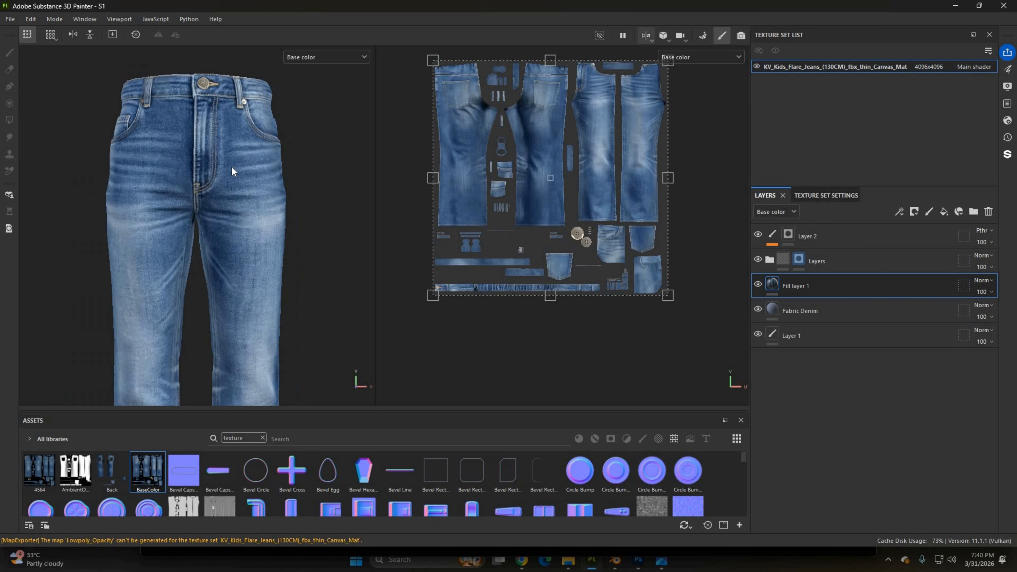
{"action": "scroll", "coordinate": [266, 140], "scroll_direction": "down", "scroll_amount": 3}
Step: Show the jeans in Material display and examine the waistband, fly and pockets up close
{"action": "left_click", "coordinate": [312, 57]}
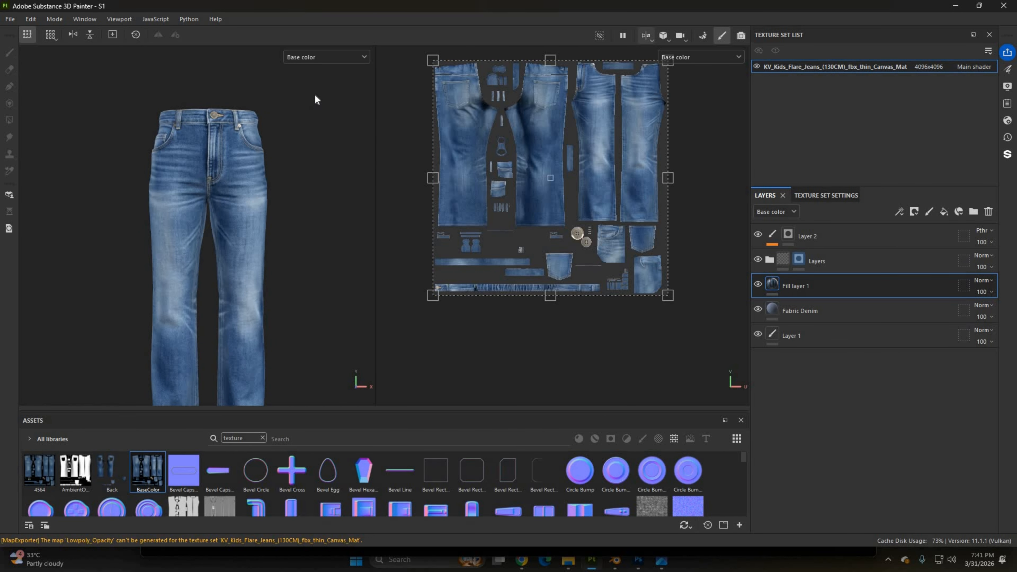
{"action": "left_click", "coordinate": [314, 81]}
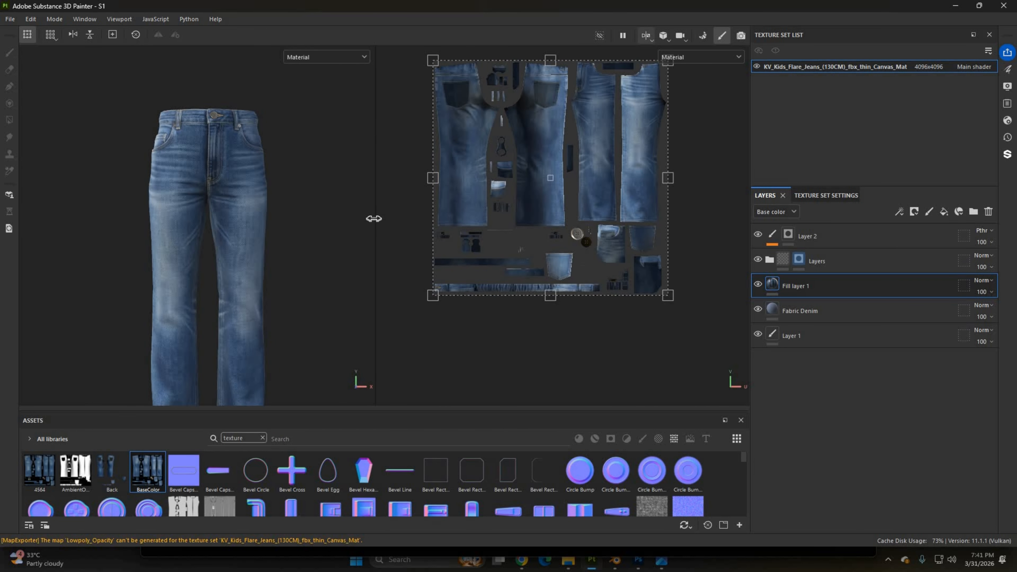
{"action": "scroll", "coordinate": [230, 112], "scroll_direction": "up", "scroll_amount": 3}
{"action": "left_click_drag", "start_coordinate": [251, 230], "coordinate": [229, 171], "text": "alt"}
{"action": "right_click_drag", "start_coordinate": [229, 170], "coordinate": [206, 169], "text": "alt"}
{"action": "mouse_move", "coordinate": [206, 169]}
{"action": "left_mouse_down", "text": "alt"}
{"action": "mouse_move", "coordinate": [119, 167]}
{"action": "mouse_move", "coordinate": [201, 180]}
{"action": "left_mouse_up", "text": "alt"}
{"action": "right_click_drag", "start_coordinate": [200, 179], "coordinate": [181, 178], "text": "alt"}
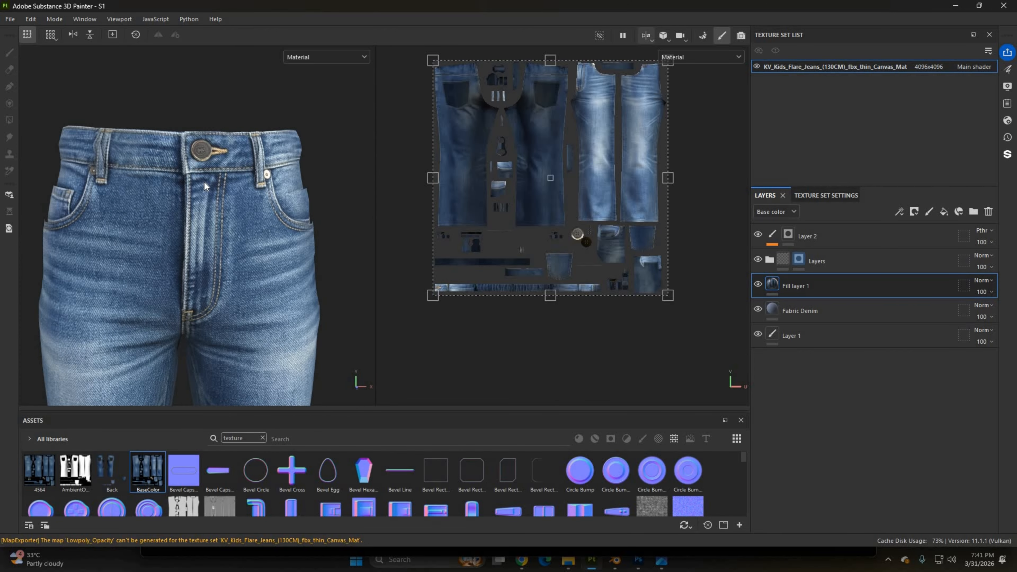
{"action": "left_click_drag", "start_coordinate": [181, 178], "coordinate": [259, 199], "text": "alt"}
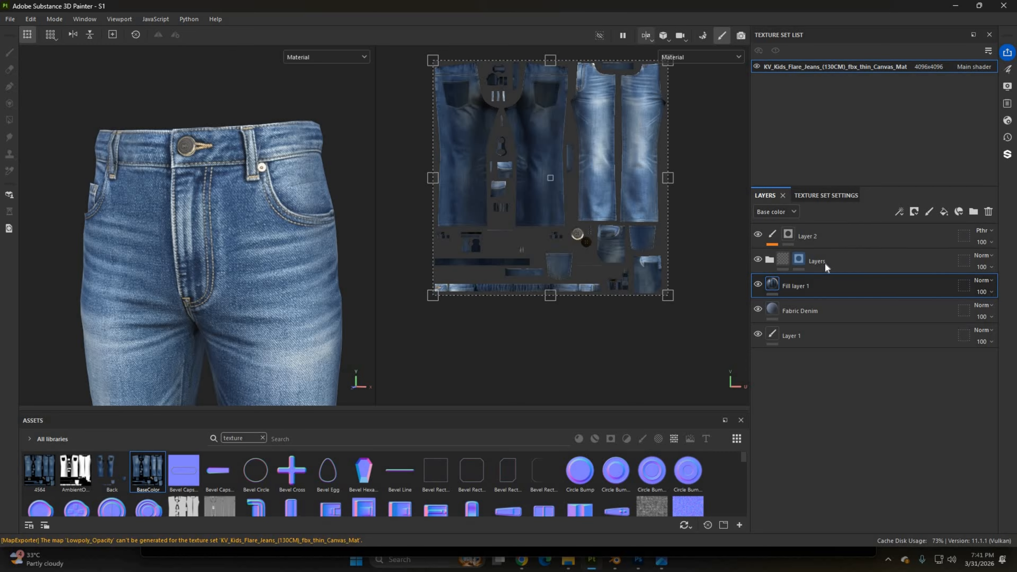
Step: Group the Layers folder, Fill layer 1 and Fabric Denim into a new folder named Main
{"action": "left_click", "coordinate": [824, 263]}
{"action": "left_click", "coordinate": [820, 311], "text": "shift"}
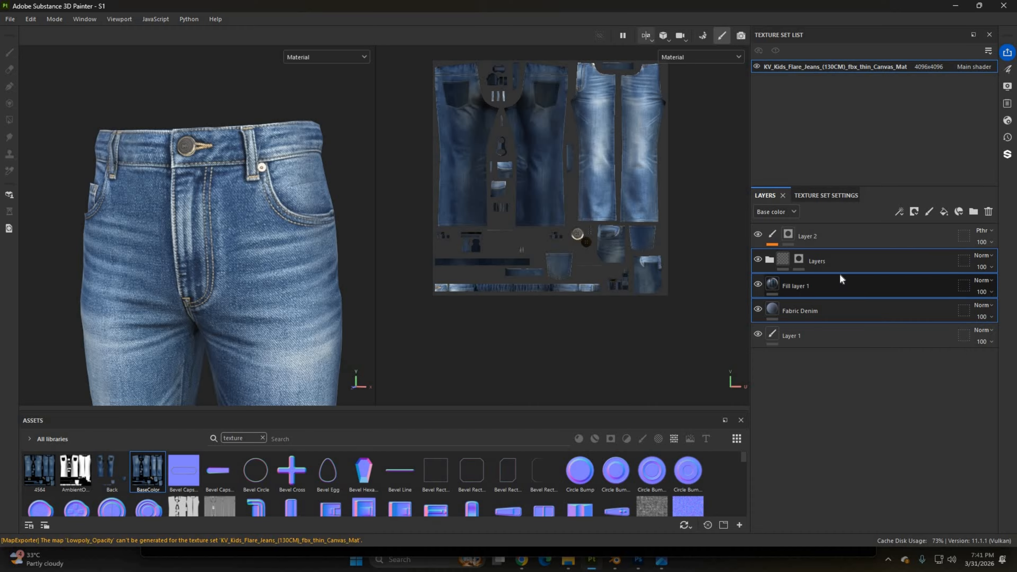
{"action": "key", "text": "ctrl+g"}
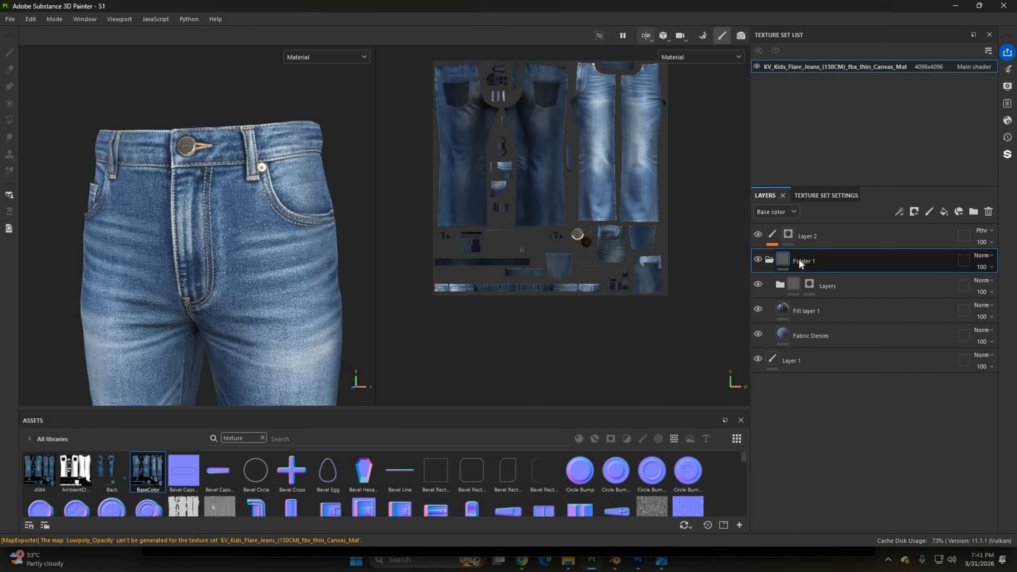
{"action": "double_click", "coordinate": [799, 260]}
{"action": "type", "text": "N"}
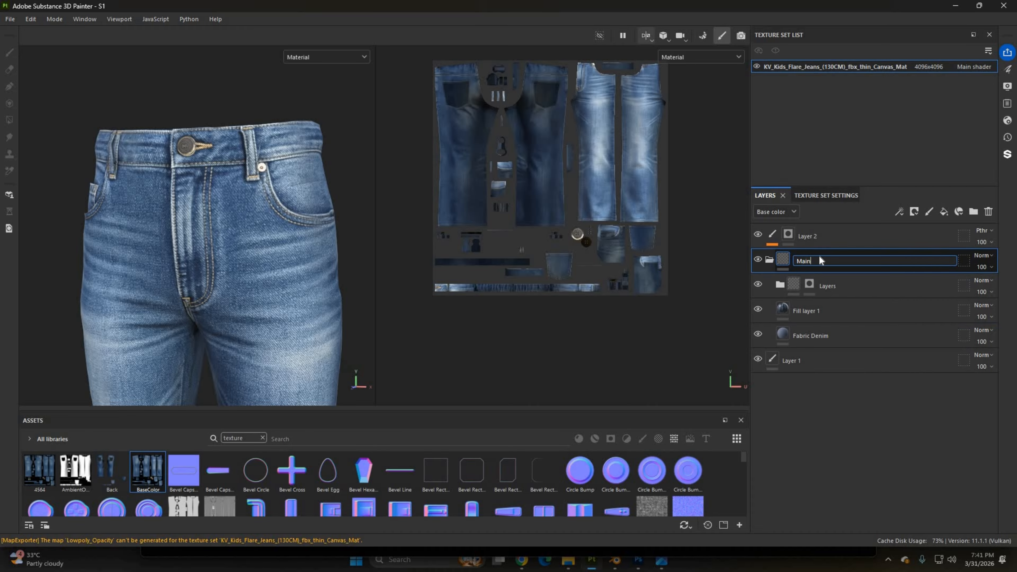
{"action": "key", "text": "Return"}
Step: Add an anchor point to the Main folder and create a new fill layer at the top of the layer stack
{"action": "right_click", "coordinate": [819, 258]}
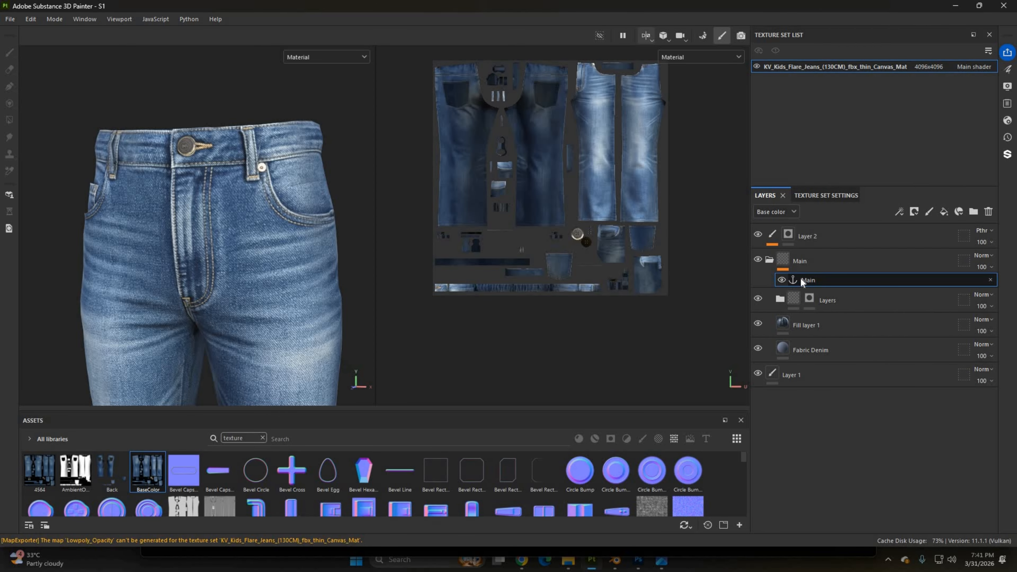
{"action": "left_click", "coordinate": [808, 262]}
{"action": "left_click", "coordinate": [943, 211]}
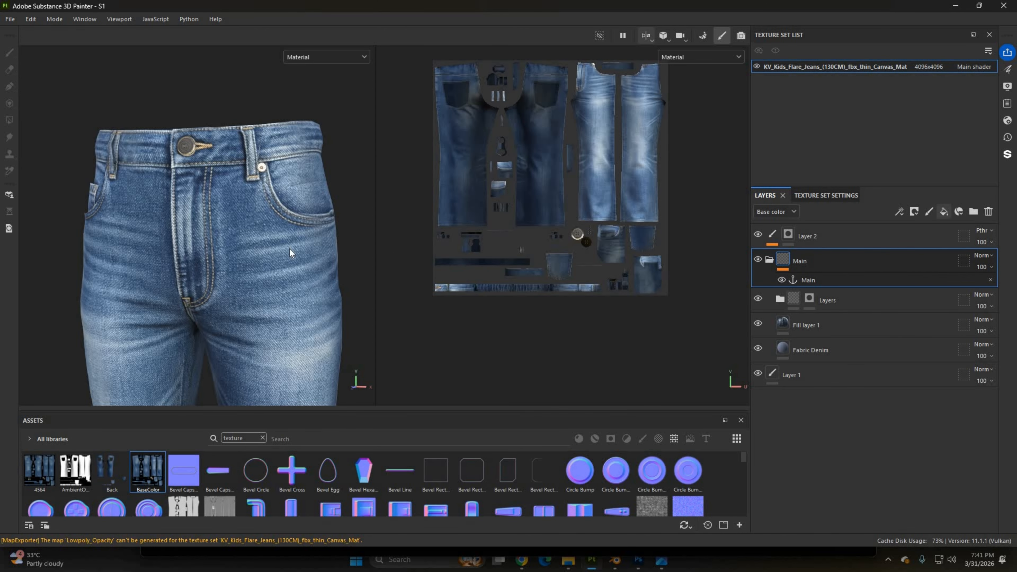
{"action": "left_click_drag", "start_coordinate": [802, 259], "coordinate": [802, 228]}
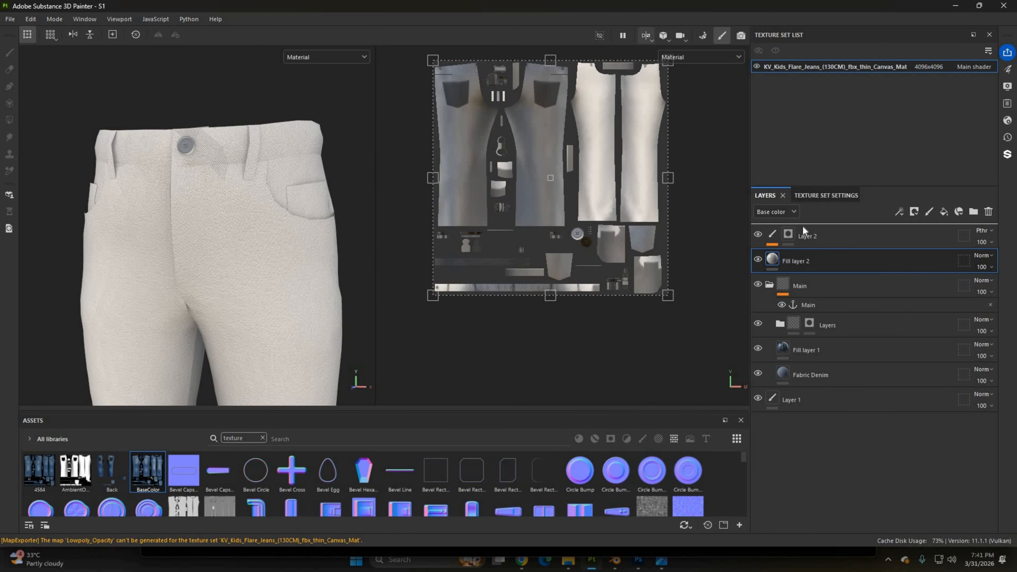
Step: Move Layer 2 into the Main folder above the Layers folder, and collapse Main
{"action": "left_click", "coordinate": [815, 265]}
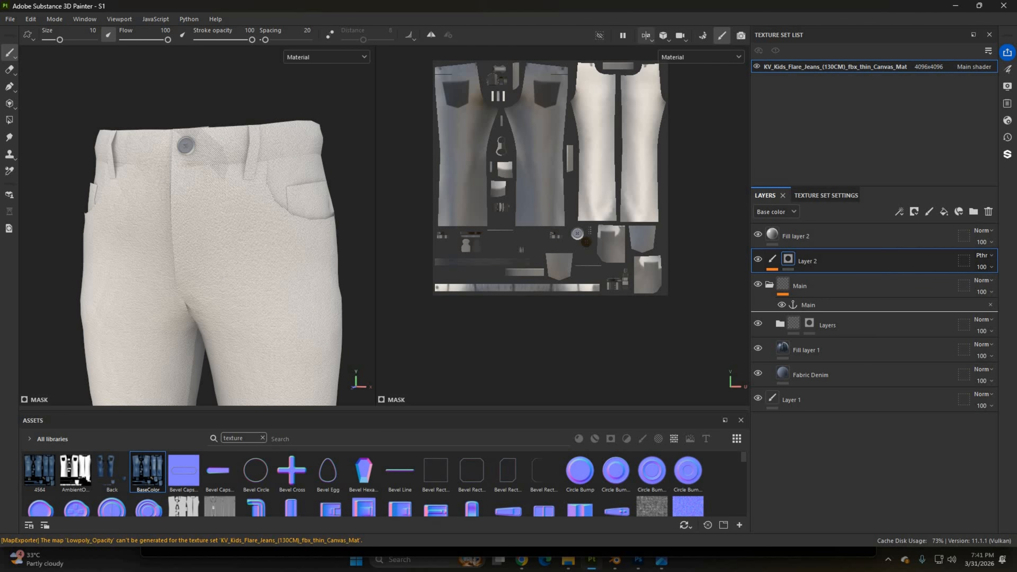
{"action": "left_click_drag", "start_coordinate": [807, 261], "coordinate": [816, 299]}
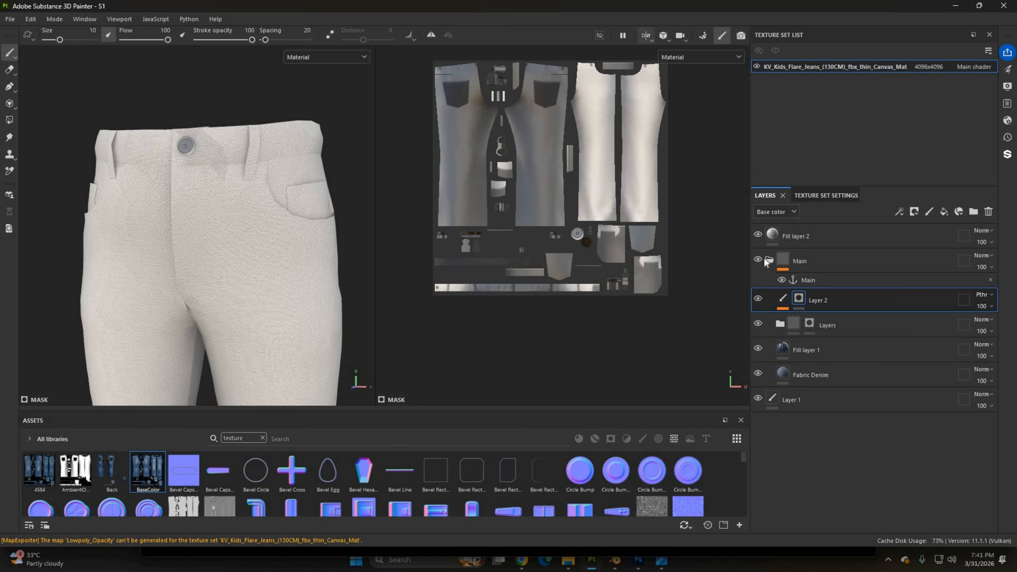
{"action": "left_click", "coordinate": [770, 259]}
Step: Add a black mask to Fill layer 2 and give the mask a fill that uses the Main anchor point
{"action": "left_click", "coordinate": [787, 240]}
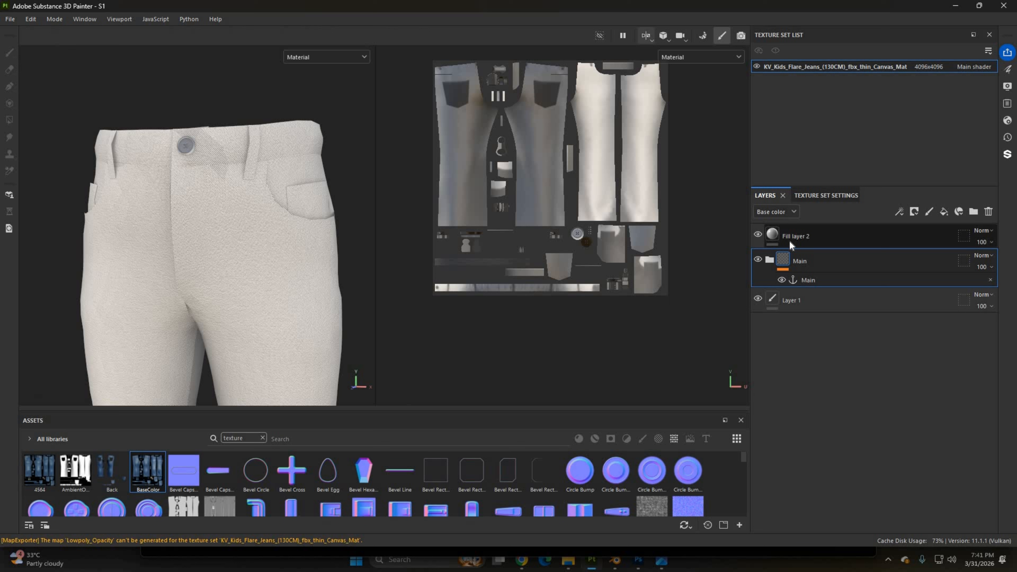
{"action": "right_click", "coordinate": [788, 226]}
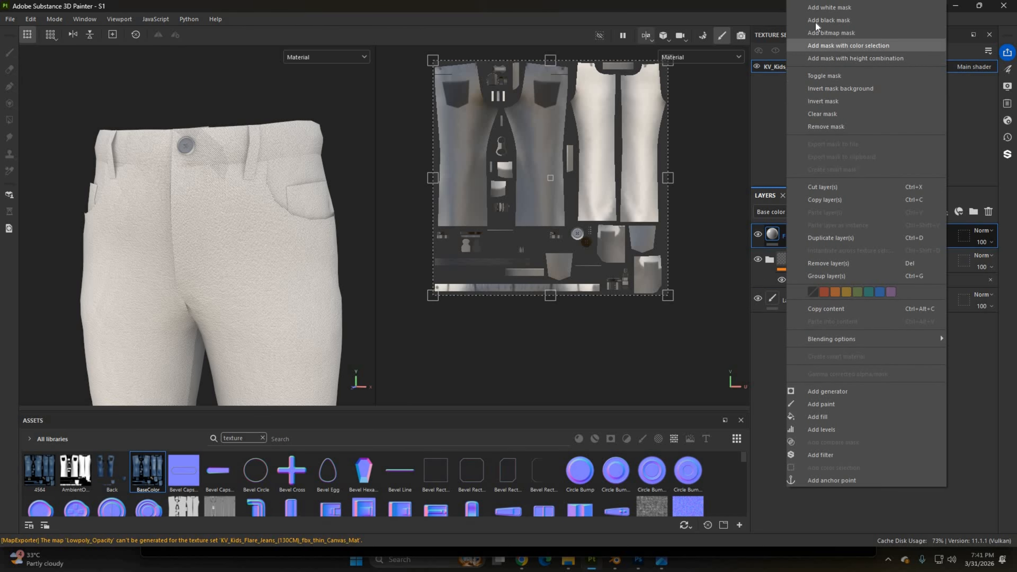
{"action": "left_click", "coordinate": [829, 19]}
{"action": "right_click", "coordinate": [786, 234]}
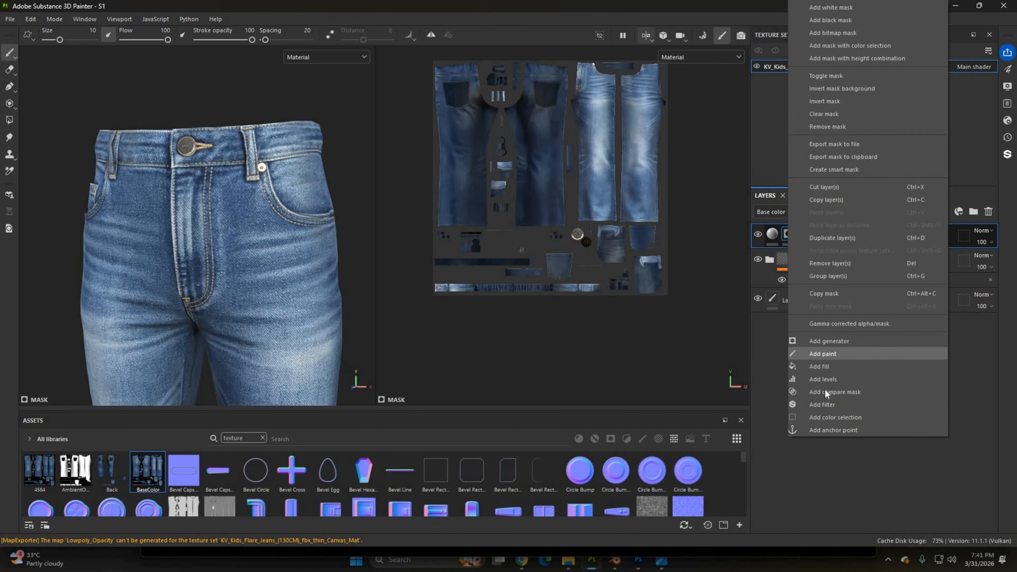
{"action": "left_click", "coordinate": [819, 366]}
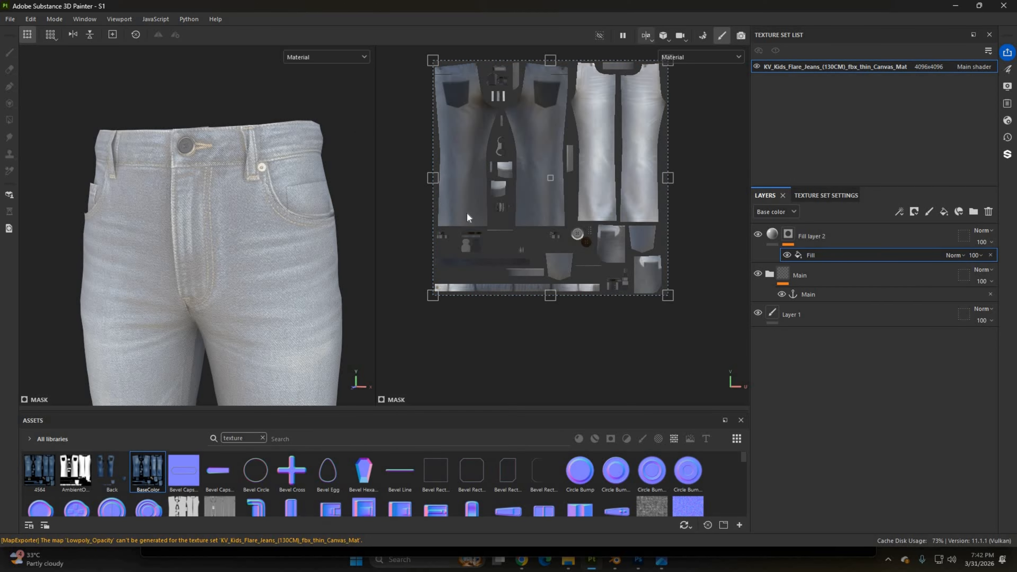
{"action": "left_click", "coordinate": [507, 241]}
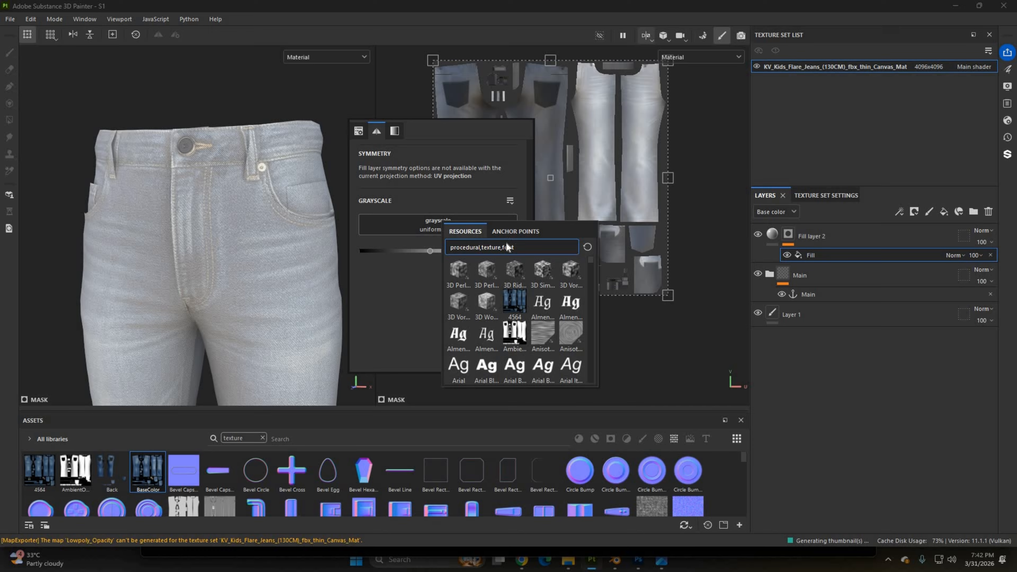
{"action": "left_click", "coordinate": [515, 232]}
{"action": "left_click", "coordinate": [468, 248]}
Step: Check the mask fill's anchor settings and examine Fill layer 2's mask on the front and sides of the jeans
{"action": "left_click", "coordinate": [783, 233]}
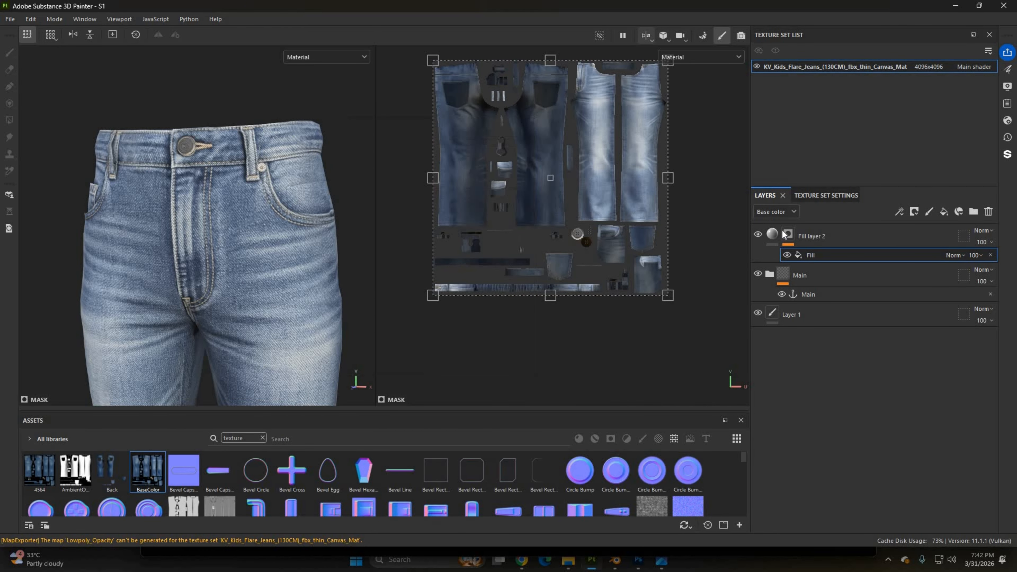
{"action": "right_click", "coordinate": [326, 131]}
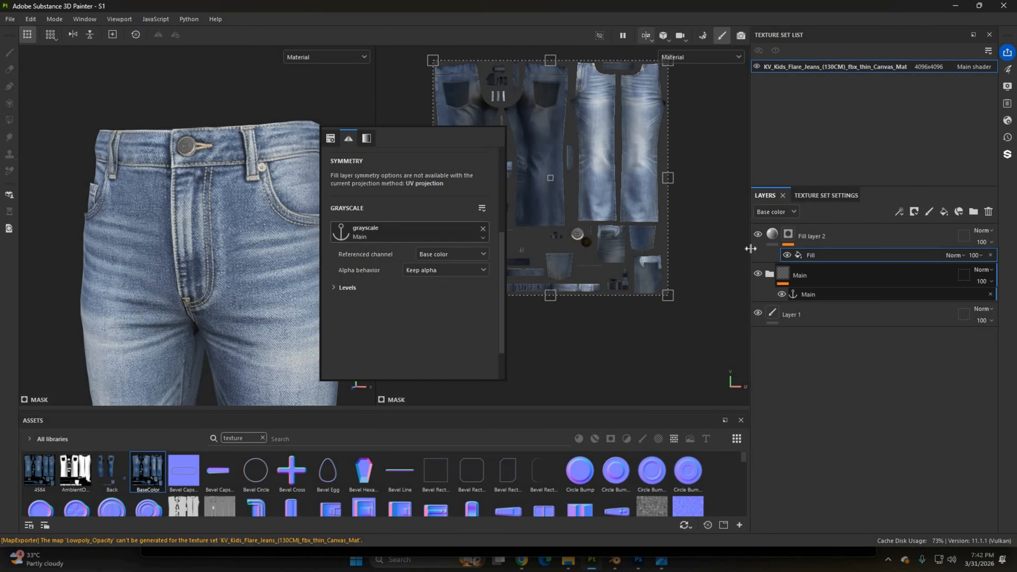
{"action": "left_click", "coordinate": [773, 235]}
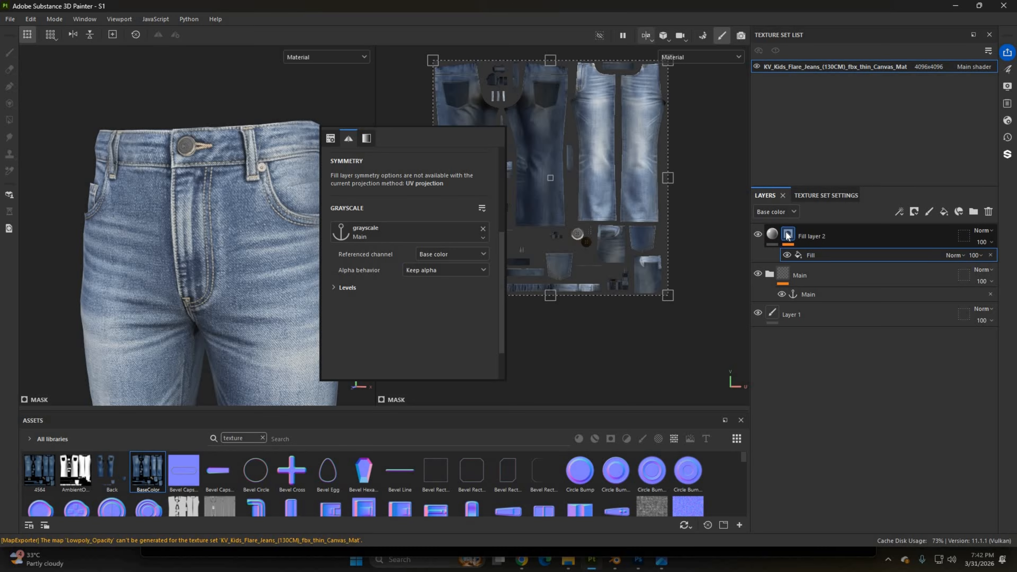
{"action": "left_click", "coordinate": [787, 236], "text": "alt"}
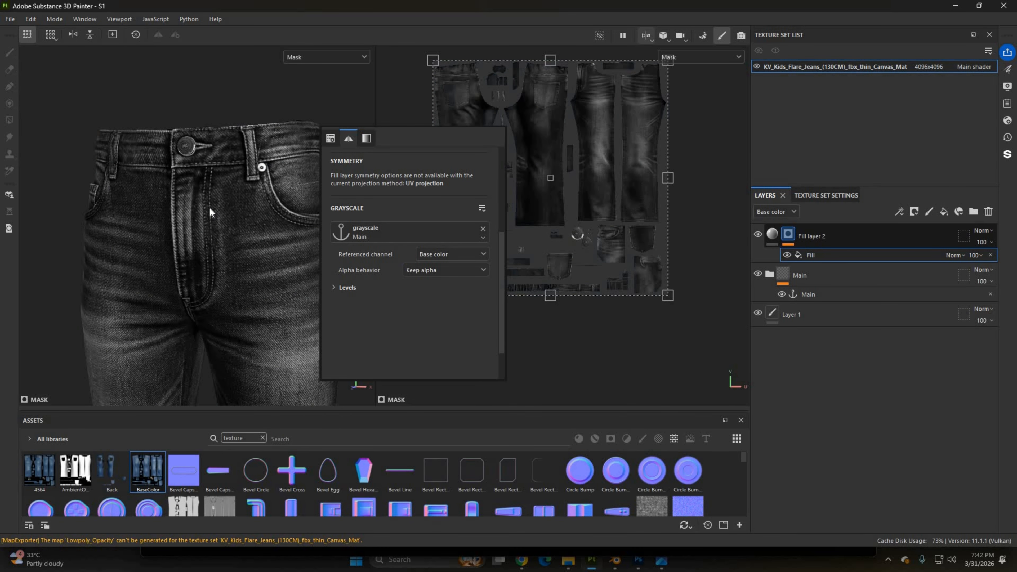
{"action": "scroll", "coordinate": [222, 216], "scroll_direction": "down", "scroll_amount": 3}
{"action": "left_click_drag", "start_coordinate": [4, 233], "coordinate": [271, 242], "text": "alt"}
{"action": "scroll", "coordinate": [240, 237], "scroll_direction": "up", "scroll_amount": 4}
{"action": "scroll", "coordinate": [271, 243], "scroll_direction": "down", "scroll_amount": 2}
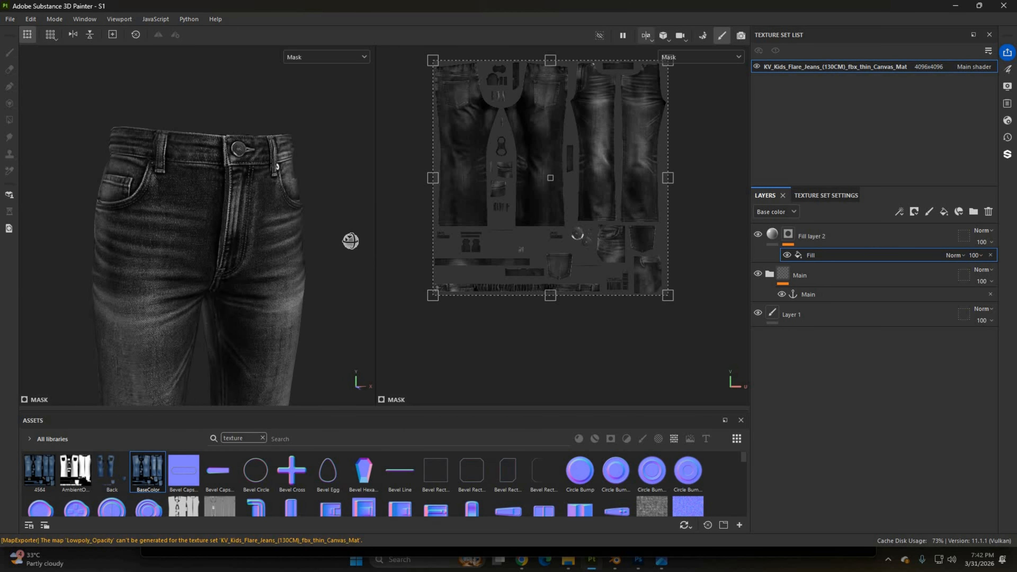
{"action": "left_click_drag", "start_coordinate": [350, 241], "coordinate": [257, 214], "text": "alt"}
{"action": "left_click_drag", "start_coordinate": [337, 203], "coordinate": [216, 245], "text": "alt"}
{"action": "scroll", "coordinate": [216, 245], "scroll_direction": "up", "scroll_amount": 2}
Step: Return to the material view and set Fill layer 2's base color to dark gray 393939
{"action": "left_click", "coordinate": [770, 237]}
{"action": "scroll", "coordinate": [256, 188], "scroll_direction": "down", "scroll_amount": 3}
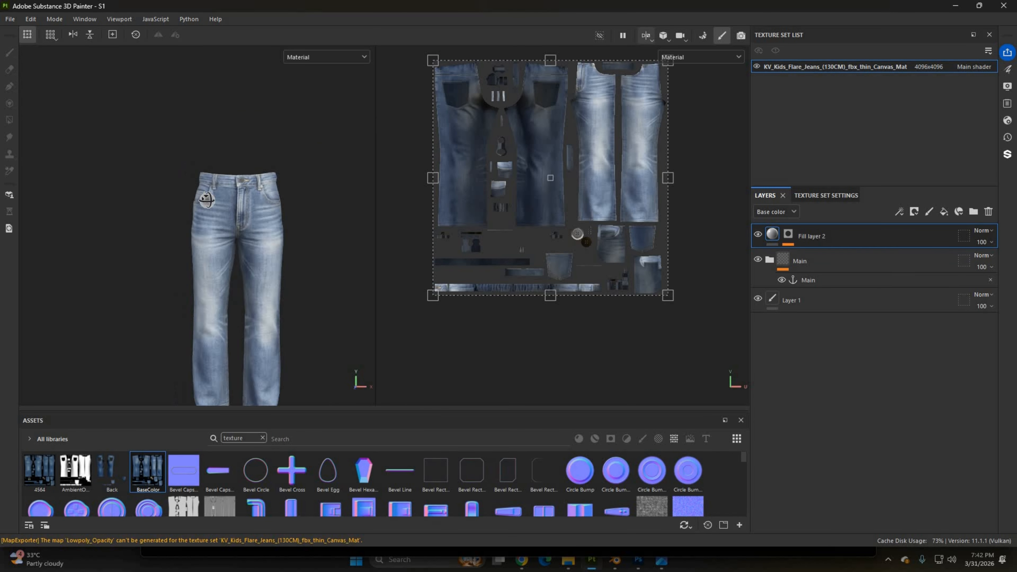
{"action": "scroll", "coordinate": [280, 221], "scroll_direction": "up", "scroll_amount": 3}
{"action": "right_click", "coordinate": [258, 179]}
{"action": "left_click", "coordinate": [348, 359]}
{"action": "left_click_drag", "start_coordinate": [484, 470], "coordinate": [483, 388]}
{"action": "left_click_drag", "start_coordinate": [362, 377], "coordinate": [342, 405]}
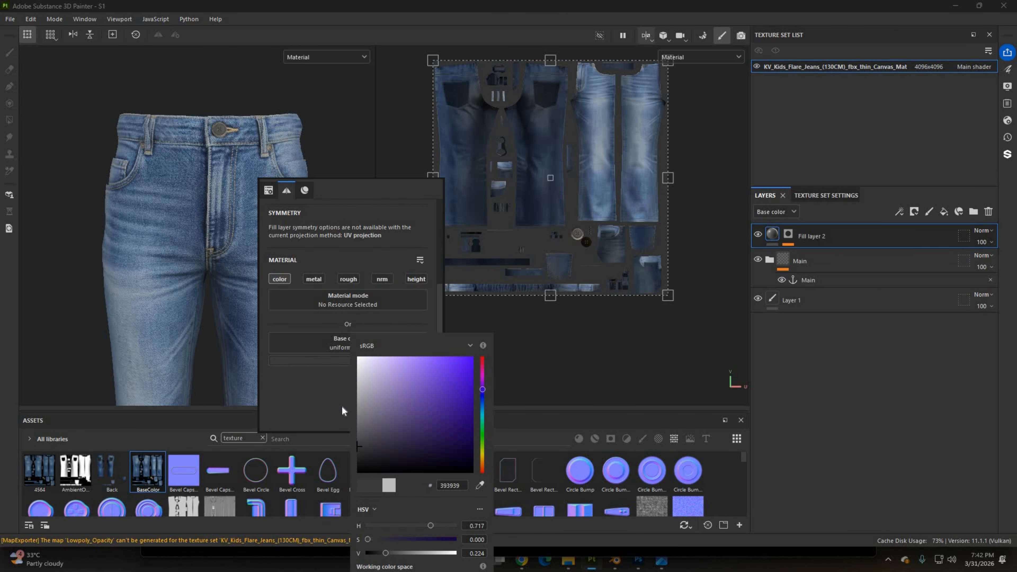
{"action": "scroll", "coordinate": [236, 182], "scroll_direction": "down", "scroll_amount": 3}
{"action": "left_click_drag", "start_coordinate": [236, 182], "coordinate": [243, 241], "text": "alt"}
{"action": "scroll", "coordinate": [243, 241], "scroll_direction": "up", "scroll_amount": 2}
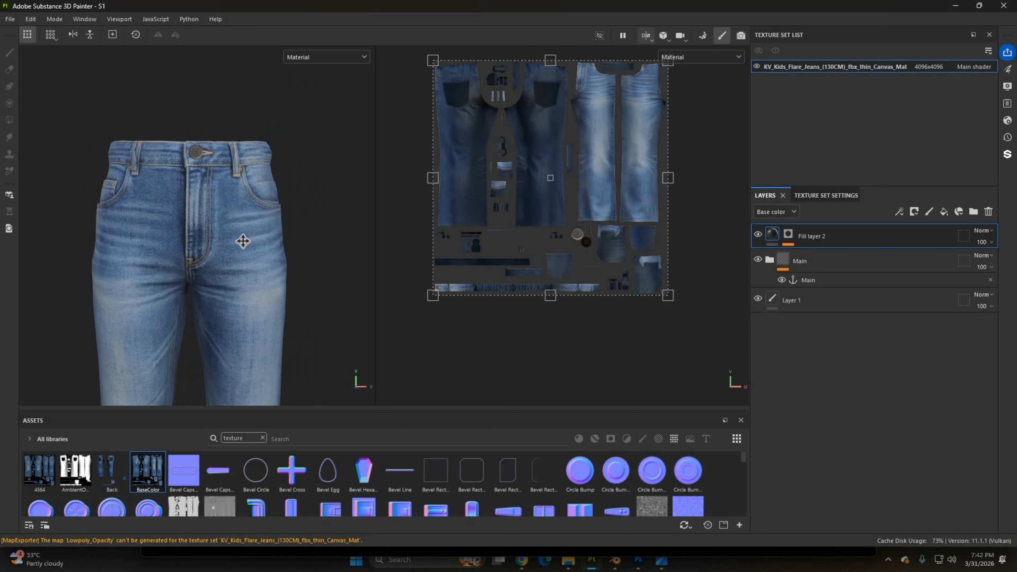
Step: Rename Fill layer 2 as "Base color Adjustment"
{"action": "right_click", "coordinate": [304, 186]}
{"action": "double_click", "coordinate": [821, 236]}
{"action": "type", "text": "Base color Adjustment"}
{"action": "key", "text": "Return"}
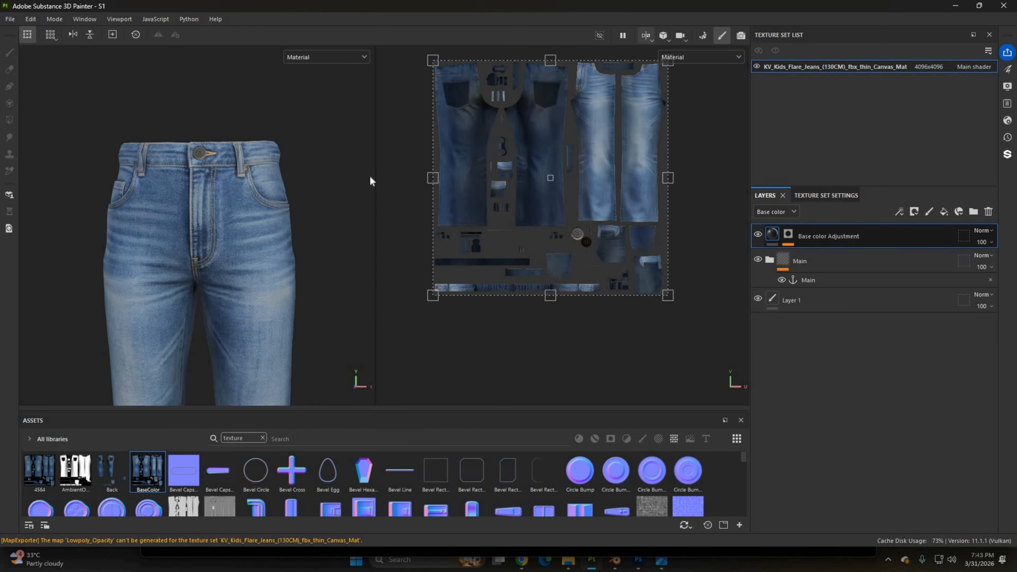
Step: Adjust the fill color of the Base color Adjustment layer and check the tint on the front of the jeans
{"action": "right_click", "coordinate": [334, 163]}
{"action": "left_click", "coordinate": [431, 347]}
{"action": "left_click_drag", "start_coordinate": [454, 321], "coordinate": [438, 341]}
{"action": "scroll", "coordinate": [246, 224], "scroll_direction": "down", "scroll_amount": 3}
{"action": "left_click_drag", "start_coordinate": [216, 200], "coordinate": [222, 200], "text": "alt"}
{"action": "scroll", "coordinate": [237, 201], "scroll_direction": "up", "scroll_amount": 3}
Step: Add an HSL Perceptive filter to the Base color Adjustment layer and set its saturation to 0.853
{"action": "right_click", "coordinate": [770, 235]}
{"action": "left_click", "coordinate": [861, 536]}
{"action": "right_click", "coordinate": [333, 203]}
{"action": "left_click", "coordinate": [403, 259]}
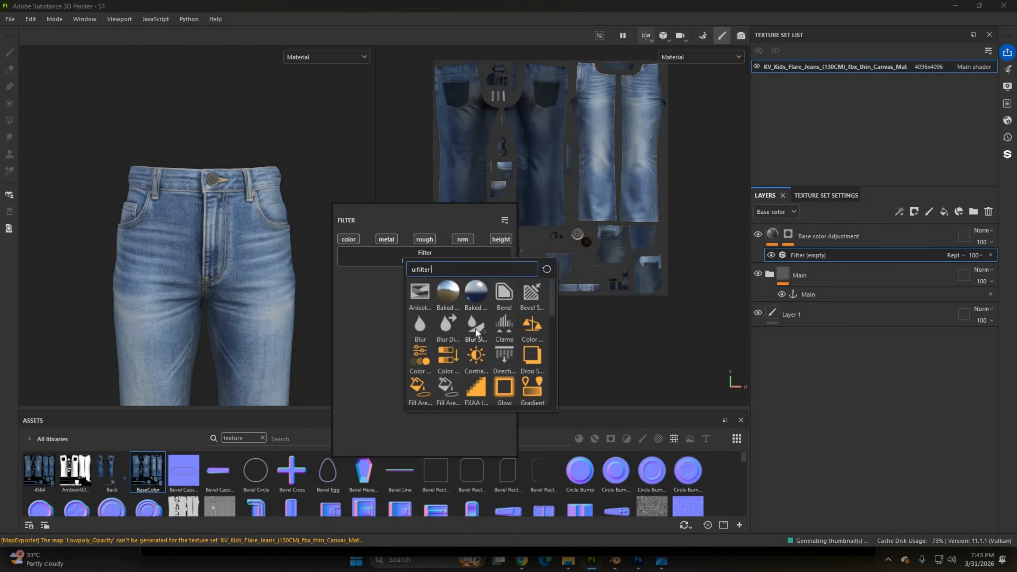
{"action": "type", "text": "h"}
{"action": "left_click", "coordinate": [448, 354]}
{"action": "left_click_drag", "start_coordinate": [427, 351], "coordinate": [485, 350]}
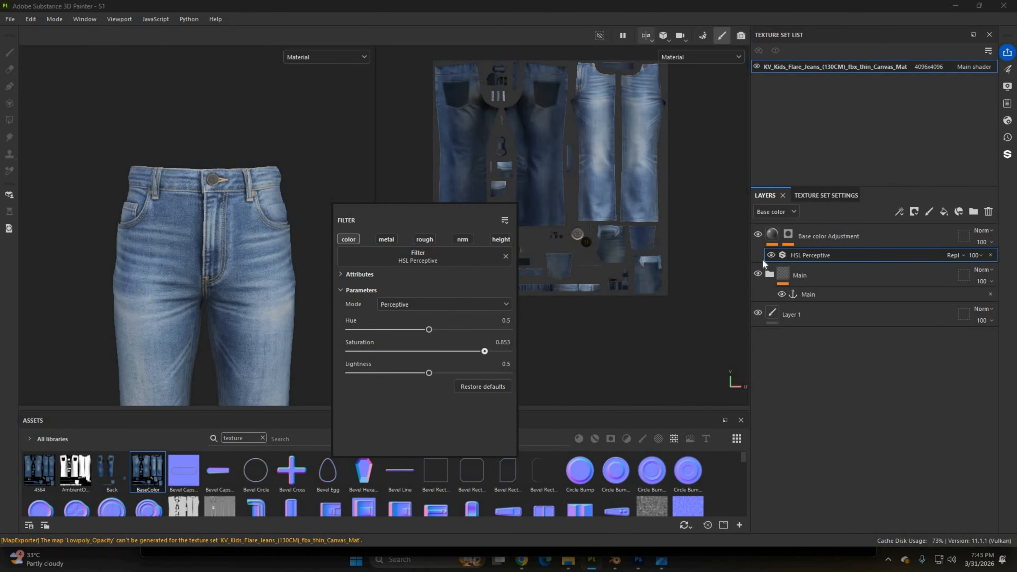
Step: Reduce the HSL Perceptive filter's saturation to slightly below the middle value and check the jeans
{"action": "scroll", "coordinate": [228, 209], "scroll_direction": "down", "scroll_amount": 2}
{"action": "right_click", "coordinate": [328, 173]}
{"action": "left_click_drag", "start_coordinate": [425, 343], "coordinate": [417, 343]}
{"action": "mouse_move", "coordinate": [270, 230]}
{"action": "right_mouse_down", "text": "shift"}
{"action": "mouse_move", "coordinate": [281, 222]}
{"action": "mouse_move", "coordinate": [271, 225]}
{"action": "right_mouse_up", "text": "shift"}
{"action": "middle_click_drag", "start_coordinate": [271, 224], "coordinate": [274, 184], "text": "alt"}
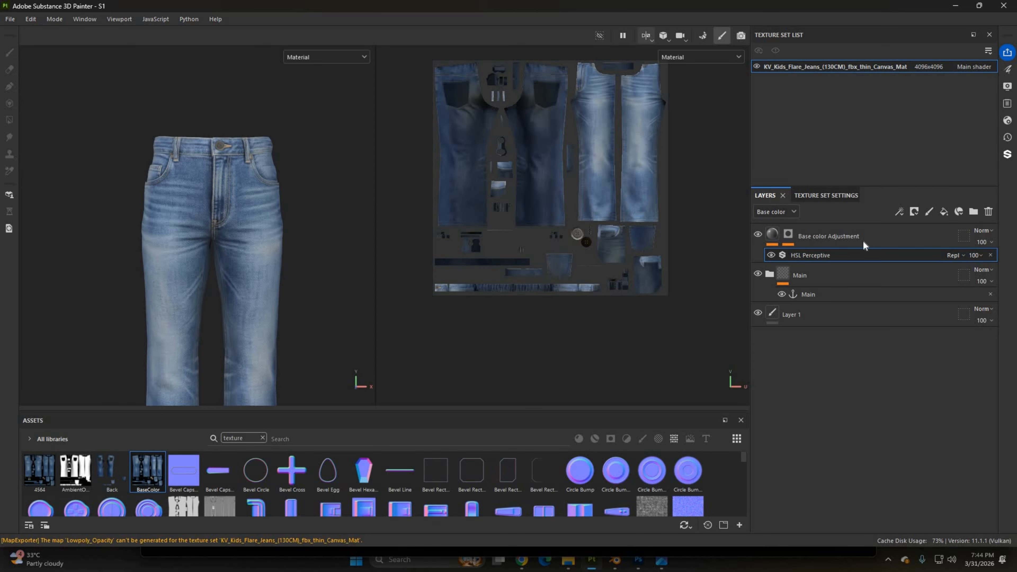
Step: Duplicate the Base color Adjustment layer and delete the HSL Perceptive filter from the copy
{"action": "left_click", "coordinate": [863, 240]}
{"action": "key", "text": "ctrl+d"}
{"action": "left_click", "coordinate": [818, 256]}
{"action": "key", "text": "Delete"}
Step: Adjust the uniform roughness of the duplicated adjustment layer and display only the Roughness channel on the jeans
{"action": "left_click", "coordinate": [789, 234]}
{"action": "right_click", "coordinate": [788, 235]}
{"action": "left_click", "coordinate": [772, 234]}
{"action": "right_click", "coordinate": [404, 329]}
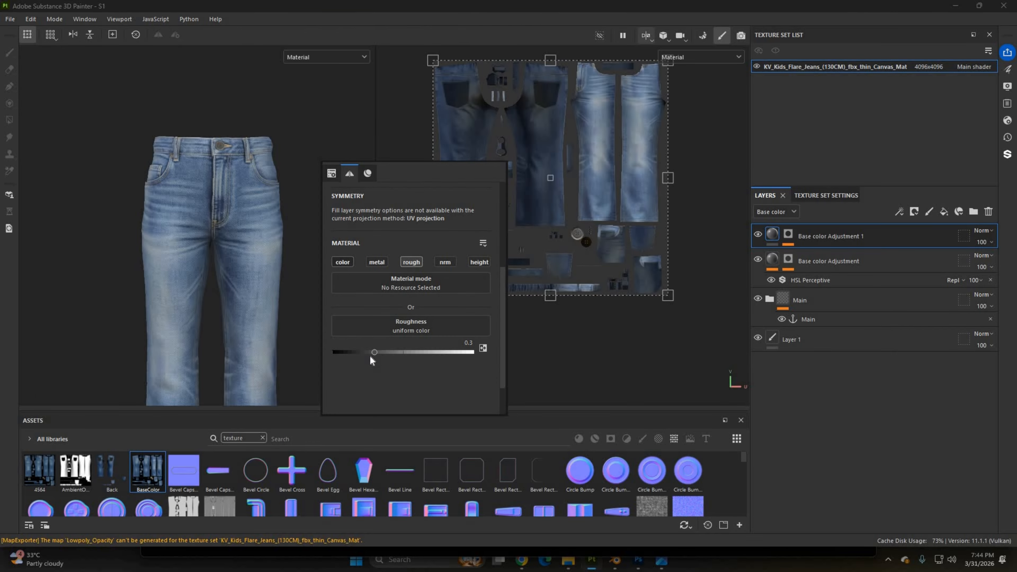
{"action": "left_click_drag", "start_coordinate": [370, 354], "coordinate": [376, 353]}
{"action": "left_click", "coordinate": [326, 57]}
{"action": "left_click", "coordinate": [304, 128]}
{"action": "scroll", "coordinate": [292, 222], "scroll_direction": "up", "scroll_amount": 3}
{"action": "scroll", "coordinate": [291, 221], "scroll_direction": "up", "scroll_amount": 2}
Step: Add a Levels effect to the duplicated layer's mask and set the layer's uniform roughness to 1
{"action": "right_click", "coordinate": [789, 234]}
{"action": "left_click", "coordinate": [828, 377]}
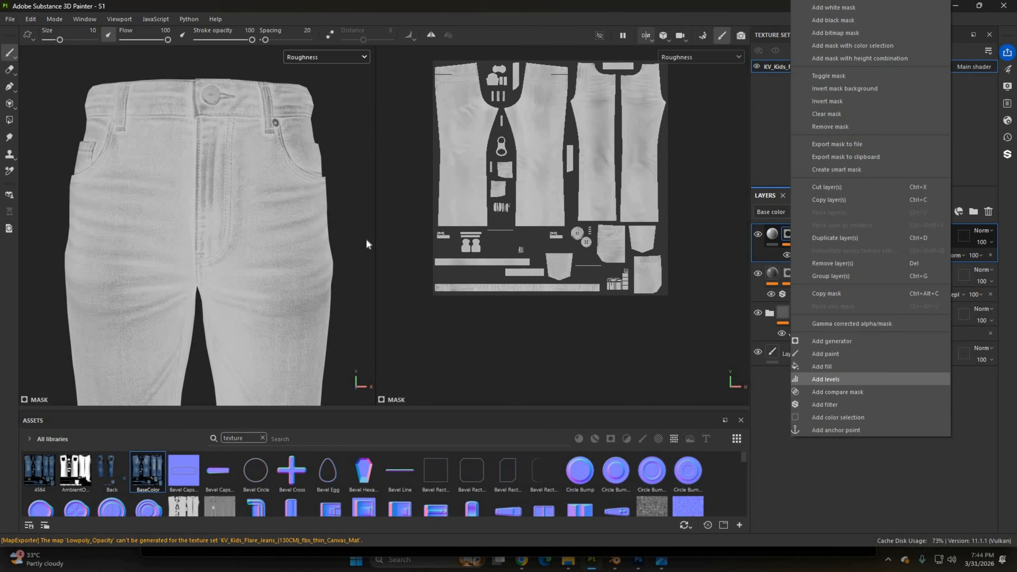
{"action": "right_click", "coordinate": [366, 238]}
{"action": "left_click", "coordinate": [406, 295]}
{"action": "left_click", "coordinate": [772, 235]}
{"action": "mouse_move", "coordinate": [409, 378]}
{"action": "left_mouse_down"}
{"action": "mouse_move", "coordinate": [387, 376]}
{"action": "mouse_move", "coordinate": [422, 378]}
{"action": "left_mouse_up"}
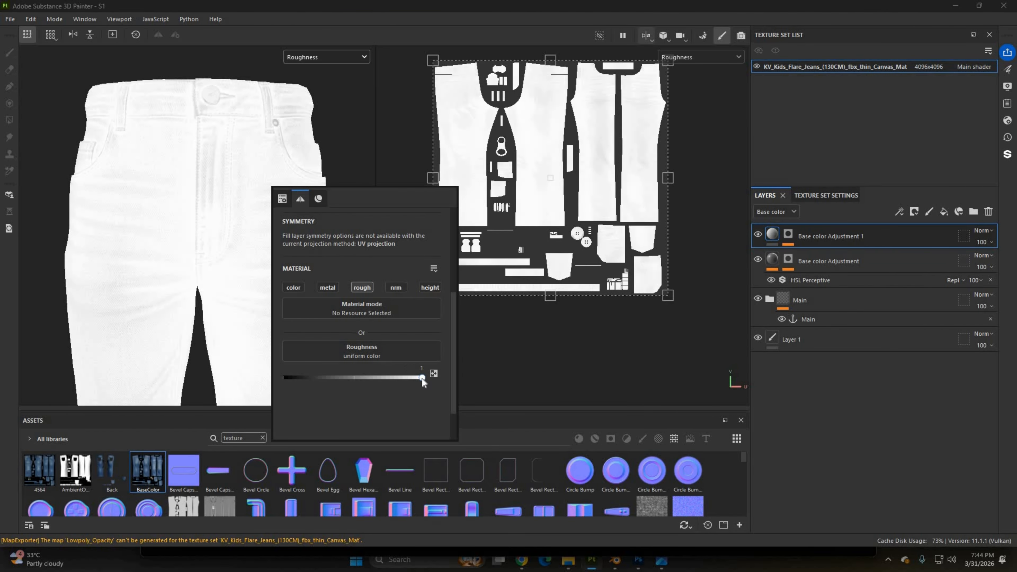
Step: Adjust the Levels on the duplicated layer's mask to tune the roughness contrast, and return to the Material view
{"action": "left_click", "coordinate": [789, 234]}
{"action": "left_click", "coordinate": [788, 255]}
{"action": "left_click", "coordinate": [805, 255]}
{"action": "right_click", "coordinate": [410, 216]}
{"action": "left_click_drag", "start_coordinate": [410, 215], "coordinate": [178, 216]}
{"action": "scroll", "coordinate": [251, 200], "scroll_direction": "up", "scroll_amount": 3}
{"action": "scroll", "coordinate": [251, 200], "scroll_direction": "down", "scroll_amount": 4}
{"action": "left_click", "coordinate": [326, 57]}
{"action": "left_click", "coordinate": [315, 79]}
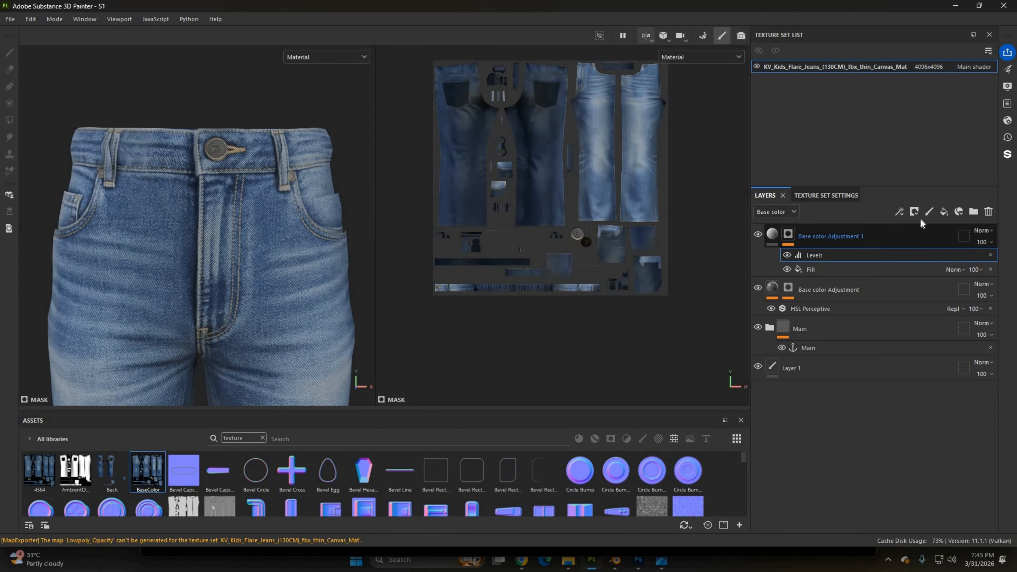
Step: Add a fill layer above Base color Adjustment 1 and choose which material channels it affects
{"action": "left_click", "coordinate": [944, 212]}
{"action": "right_click", "coordinate": [299, 231]}
{"action": "left_click", "coordinate": [206, 237]}
{"action": "left_click", "coordinate": [307, 238]}
{"action": "left_click", "coordinate": [341, 238]}
Step: Add a black mask to Fill layer 2 and reveal only the two button pieces with Polygon Fill
{"action": "right_click", "coordinate": [766, 234]}
{"action": "left_click", "coordinate": [791, 23]}
{"action": "key", "text": "4"}
{"action": "scroll", "coordinate": [222, 148], "scroll_direction": "up", "scroll_amount": 6}
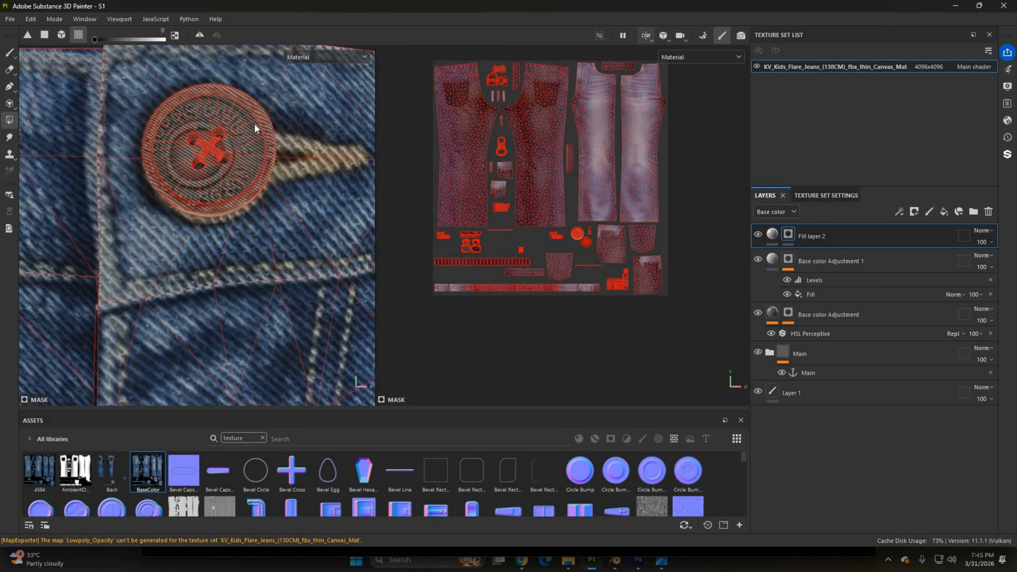
{"action": "scroll", "coordinate": [255, 130], "scroll_direction": "down", "scroll_amount": 3}
{"action": "scroll", "coordinate": [581, 238], "scroll_direction": "up", "scroll_amount": 7}
{"action": "left_click", "coordinate": [787, 234], "text": "alt"}
{"action": "left_click_drag", "start_coordinate": [463, 144], "coordinate": [629, 288]}
Step: Adjust Fill layer 2's surface values to give the buttons a metallic look
{"action": "left_click", "coordinate": [772, 234]}
{"action": "scroll", "coordinate": [272, 157], "scroll_direction": "down", "scroll_amount": 4}
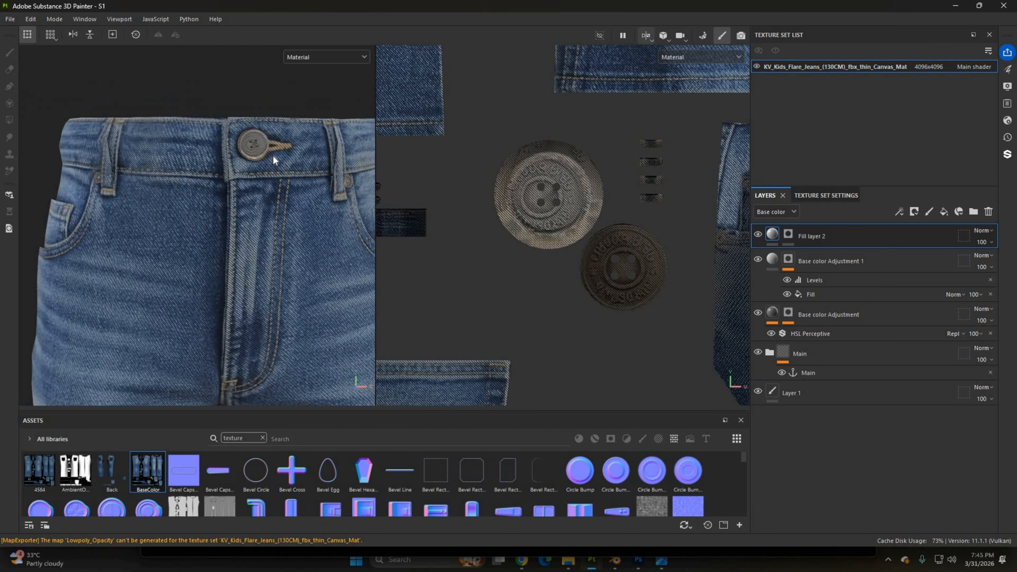
{"action": "right_click", "coordinate": [272, 159]}
{"action": "left_click_drag", "start_coordinate": [324, 360], "coordinate": [271, 346]}
{"action": "scroll", "coordinate": [256, 144], "scroll_direction": "down", "scroll_amount": 3}
{"action": "scroll", "coordinate": [571, 166], "scroll_direction": "up", "scroll_amount": 3}
{"action": "scroll", "coordinate": [252, 141], "scroll_direction": "up", "scroll_amount": 5}
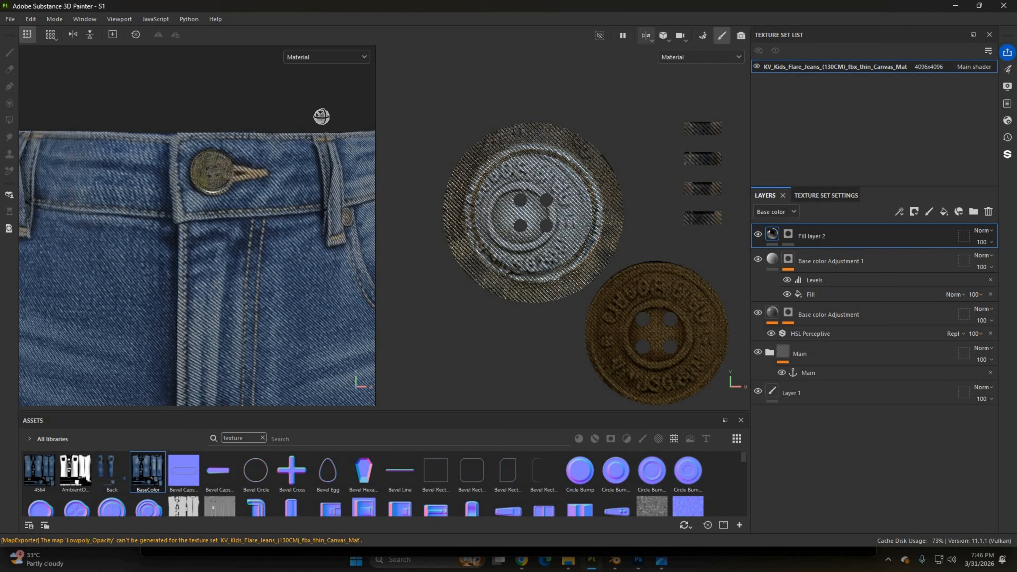
Step: Fine-tune Fill layer 2's material values while checking the button's shine from several angles
{"action": "scroll", "coordinate": [265, 157], "scroll_direction": "down", "scroll_amount": 5}
{"action": "left_click_drag", "start_coordinate": [320, 116], "coordinate": [312, 158], "text": "alt"}
{"action": "scroll", "coordinate": [320, 135], "scroll_direction": "up", "scroll_amount": 4}
{"action": "right_click", "coordinate": [256, 128]}
{"action": "left_click_drag", "start_coordinate": [265, 370], "coordinate": [417, 373]}
{"action": "scroll", "coordinate": [241, 140], "scroll_direction": "down", "scroll_amount": 3}
{"action": "right_click", "coordinate": [301, 132]}
{"action": "left_click_drag", "start_coordinate": [402, 327], "coordinate": [373, 327]}
{"action": "scroll", "coordinate": [241, 138], "scroll_direction": "down", "scroll_amount": 4}
{"action": "left_click_drag", "start_coordinate": [241, 138], "coordinate": [215, 156], "text": "alt"}
{"action": "scroll", "coordinate": [216, 156], "scroll_direction": "up", "scroll_amount": 5}
{"action": "scroll", "coordinate": [541, 125], "scroll_direction": "up", "scroll_amount": 2}
Step: Expand the Main folder and add a white mask to the Fabric Denim layer
{"action": "middle_click_drag", "start_coordinate": [541, 125], "coordinate": [524, 98], "text": "alt"}
{"action": "left_click", "coordinate": [769, 352]}
{"action": "left_click", "coordinate": [814, 464]}
{"action": "right_click", "coordinate": [814, 465]}
{"action": "left_click", "coordinate": [838, 47]}
{"action": "right_click", "coordinate": [799, 466]}
{"action": "left_click", "coordinate": [844, 393]}
{"action": "right_click", "coordinate": [276, 122]}
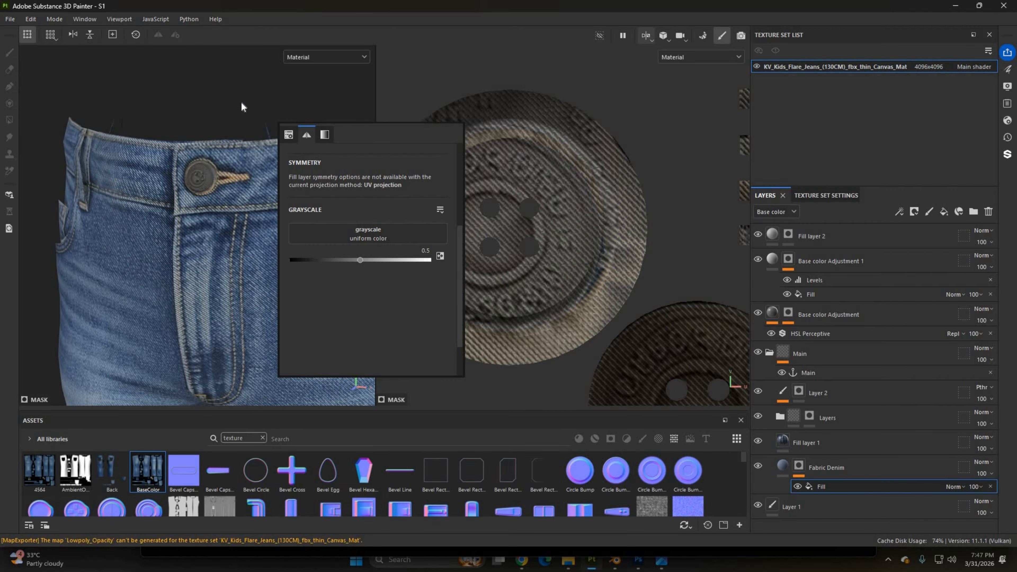
{"action": "key", "text": "ctrl+z"}
Step: Add a paint effect to the Fabric Denim mask and exclude both button pieces using Polygon Fill with value 0
{"action": "right_click", "coordinate": [801, 466]}
{"action": "left_click", "coordinate": [835, 381]}
{"action": "scroll", "coordinate": [478, 153], "scroll_direction": "down", "scroll_amount": 1}
{"action": "left_click_drag", "start_coordinate": [441, 140], "coordinate": [660, 360]}
{"action": "left_click", "coordinate": [799, 466], "text": "alt"}
{"action": "scroll", "coordinate": [516, 209], "scroll_direction": "down", "scroll_amount": 2}
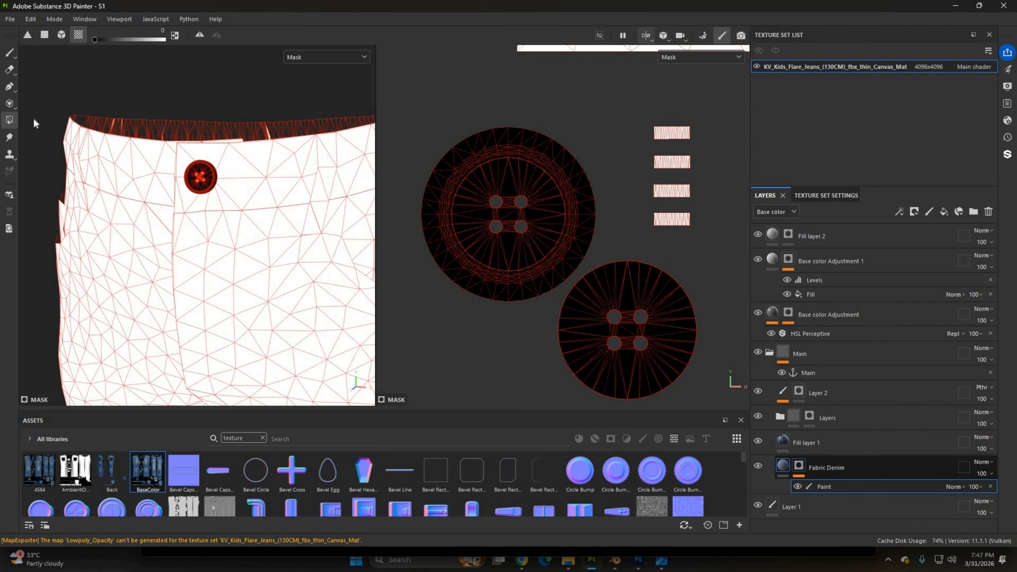
{"action": "left_click", "coordinate": [783, 466]}
{"action": "scroll", "coordinate": [198, 187], "scroll_direction": "up", "scroll_amount": 5}
Step: Add a paint layer above Fill layer 2 and set up the Clone tool for retouching the button textures
{"action": "left_click", "coordinate": [801, 237]}
{"action": "left_click", "coordinate": [929, 212]}
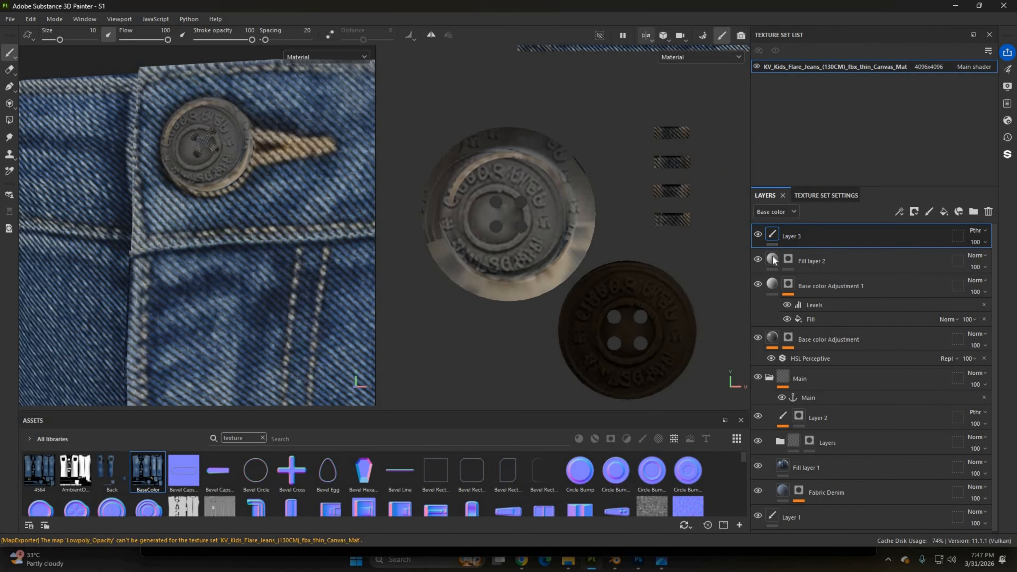
{"action": "left_click", "coordinate": [776, 211]}
{"action": "left_click", "coordinate": [767, 227]}
{"action": "scroll", "coordinate": [218, 147], "scroll_direction": "up", "scroll_amount": 3}
{"action": "key", "text": "6"}
{"action": "middle_click_drag", "start_coordinate": [541, 132], "coordinate": [556, 288], "text": "alt"}
{"action": "right_click", "coordinate": [556, 241]}
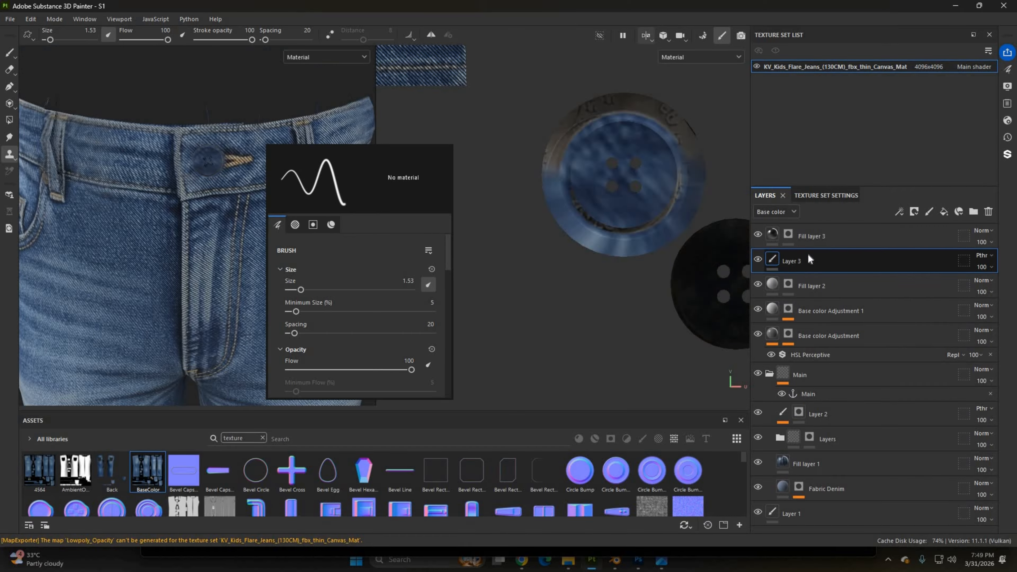
Step: Apply a black mask to Fill layer 3
{"action": "right_click", "coordinate": [802, 236]}
{"action": "left_click", "coordinate": [854, 19]}
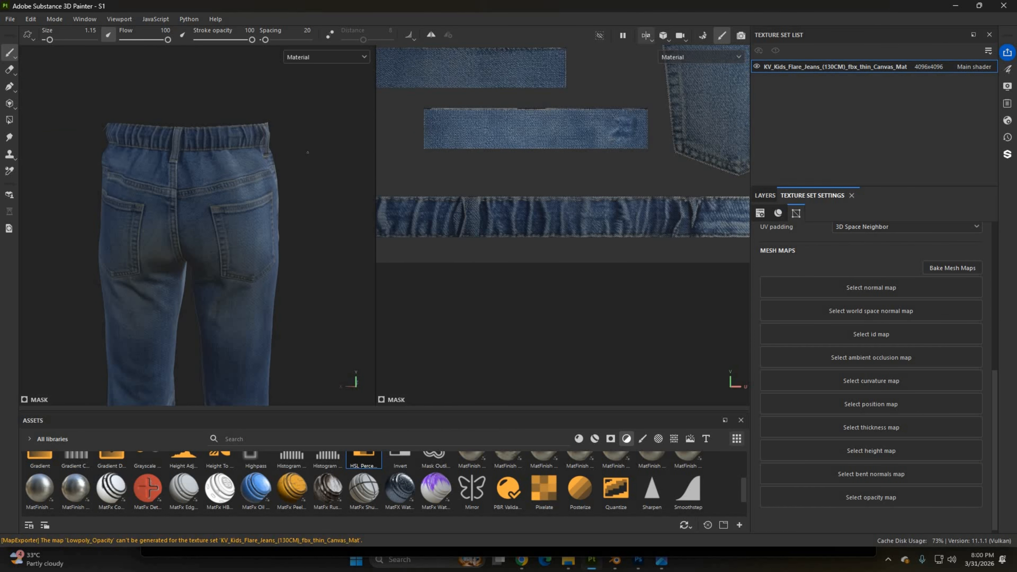
Step: Examine the denim texture on the back waistband and pockets and on the front of the jeans
{"action": "scroll", "coordinate": [871, 339], "scroll_direction": "up", "scroll_amount": 4}
{"action": "scroll", "coordinate": [871, 337], "scroll_direction": "down", "scroll_amount": 4}
{"action": "scroll", "coordinate": [190, 140], "scroll_direction": "down", "scroll_amount": 2}
{"action": "mouse_move", "coordinate": [190, 140]}
{"action": "right_mouse_down", "text": "shift"}
{"action": "mouse_move", "coordinate": [394, 128]}
{"action": "mouse_move", "coordinate": [199, 137]}
{"action": "right_mouse_up", "text": "shift"}
{"action": "scroll", "coordinate": [198, 137], "scroll_direction": "up", "scroll_amount": 4}
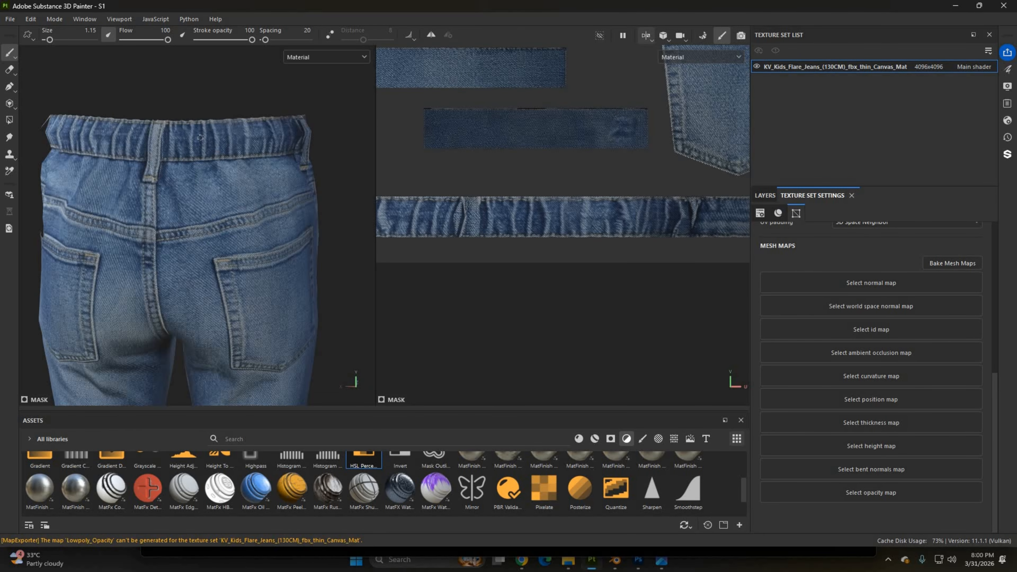
{"action": "left_click_drag", "start_coordinate": [200, 137], "coordinate": [361, 151], "text": "alt"}
{"action": "right_click_drag", "start_coordinate": [361, 151], "coordinate": [280, 188], "text": "shift"}
{"action": "scroll", "coordinate": [280, 189], "scroll_direction": "down", "scroll_amount": 2}
{"action": "scroll", "coordinate": [280, 189], "scroll_direction": "up", "scroll_amount": 3}
{"action": "left_click_drag", "start_coordinate": [280, 192], "coordinate": [296, 193], "text": "alt"}
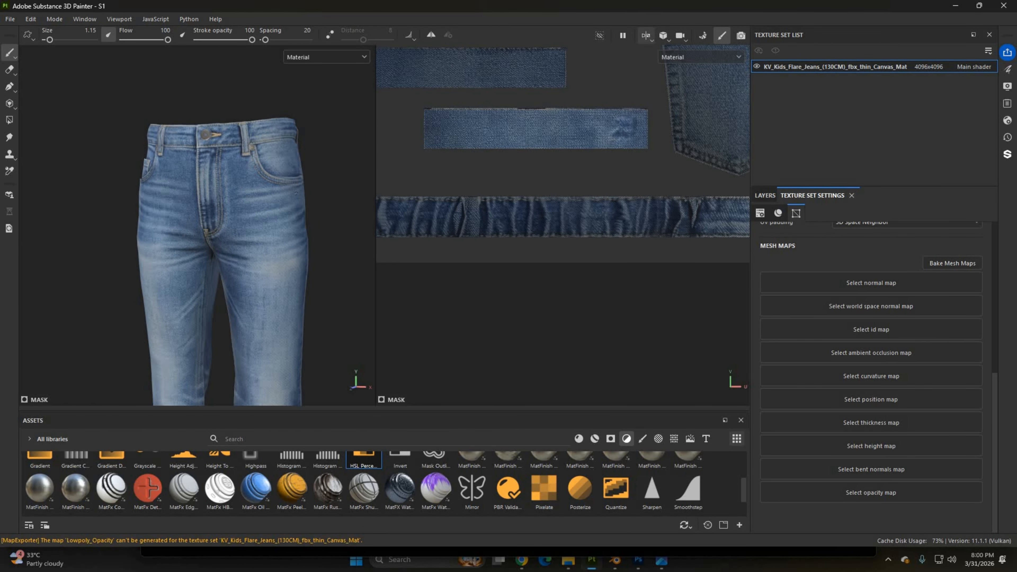